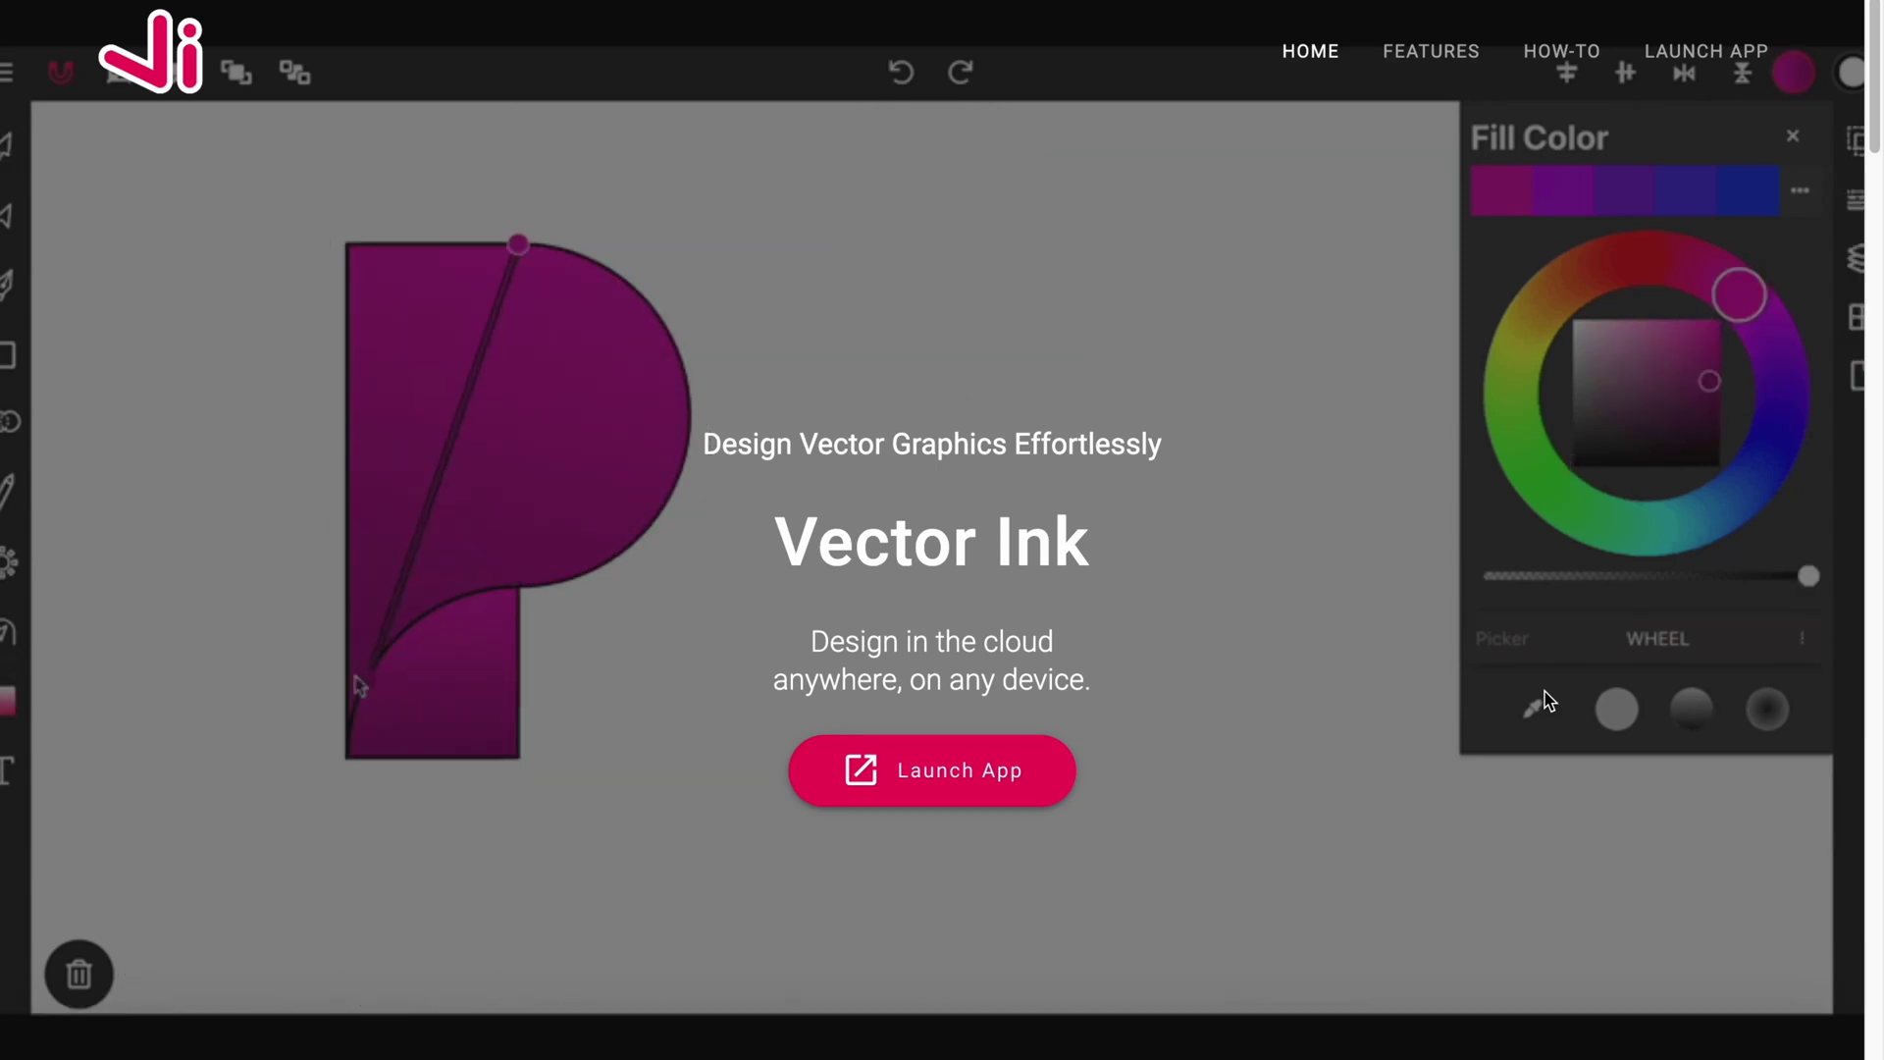
pyautogui.moveTo(434, 589); pyautogui.dragTo(433, 778)
pyautogui.click(1597, 182)
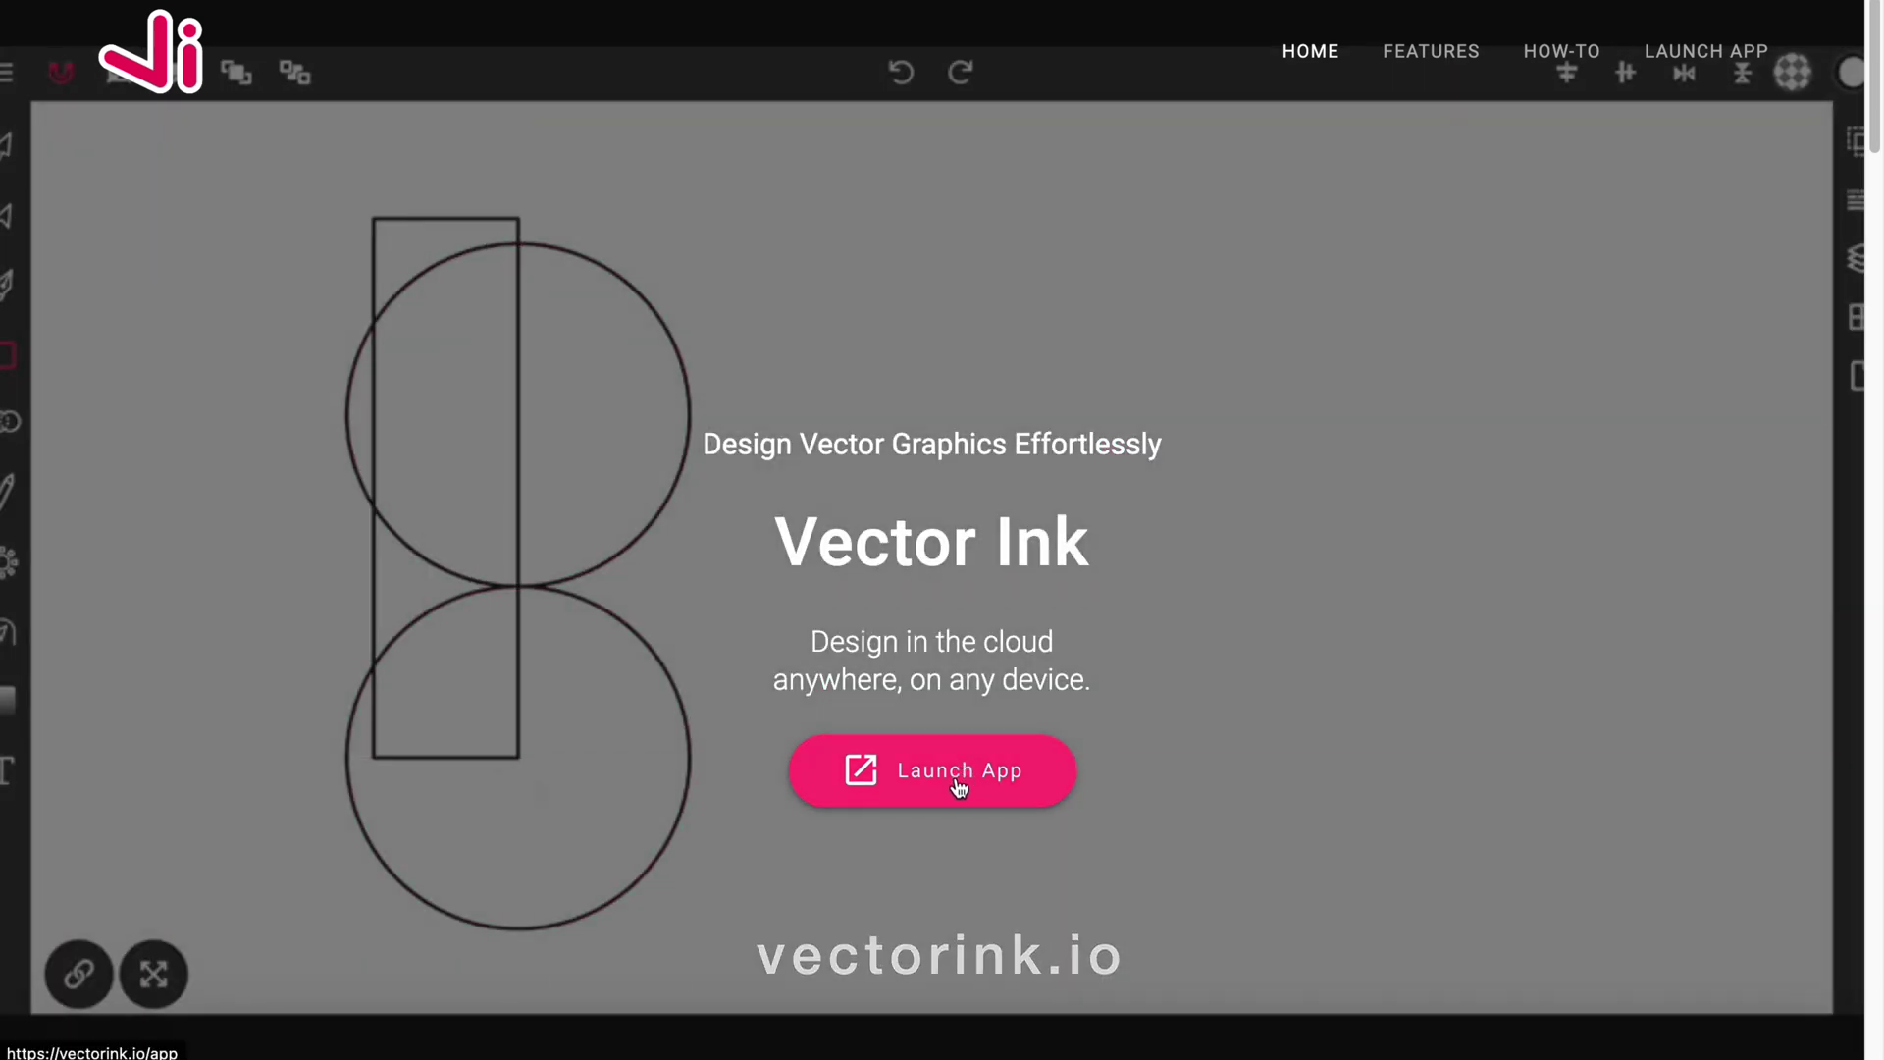
# Launch the Vector Ink web app and create a new document with the Default 700 x 700 px preset.
pyautogui.click(959, 781)
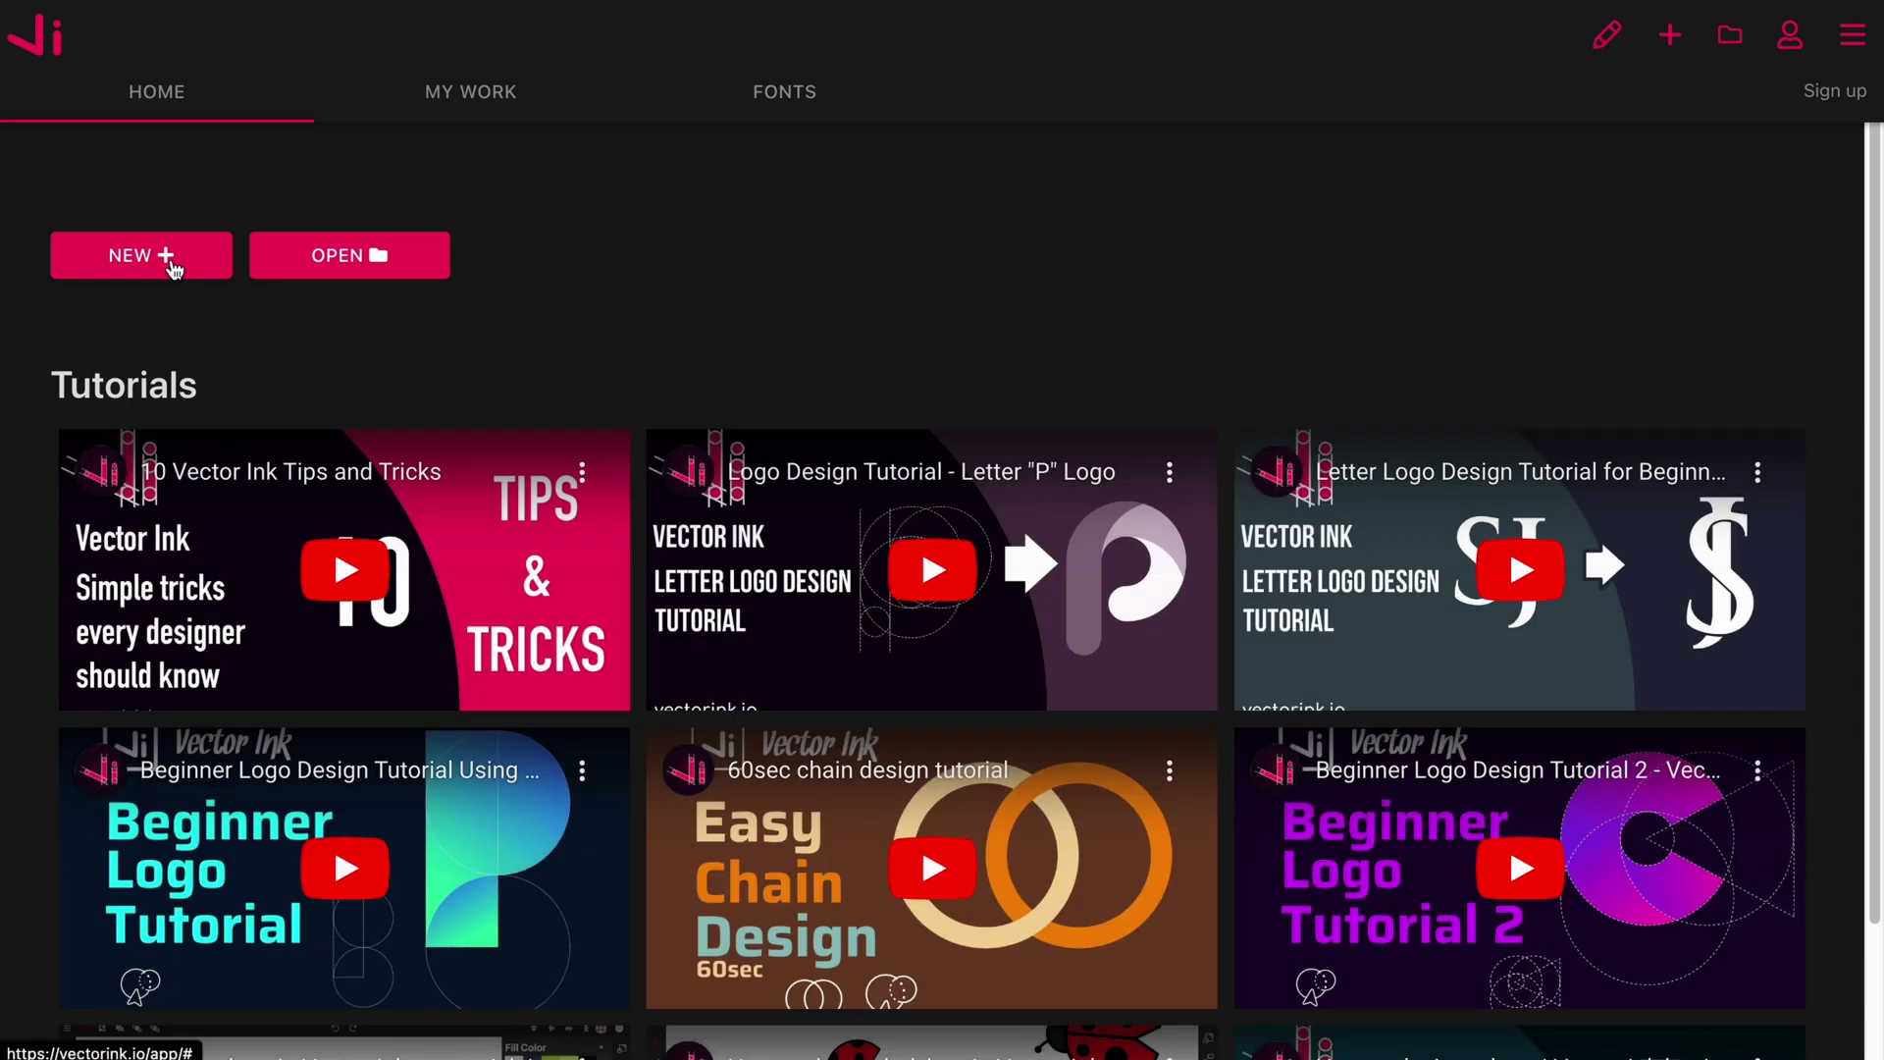
pyautogui.click(170, 257)
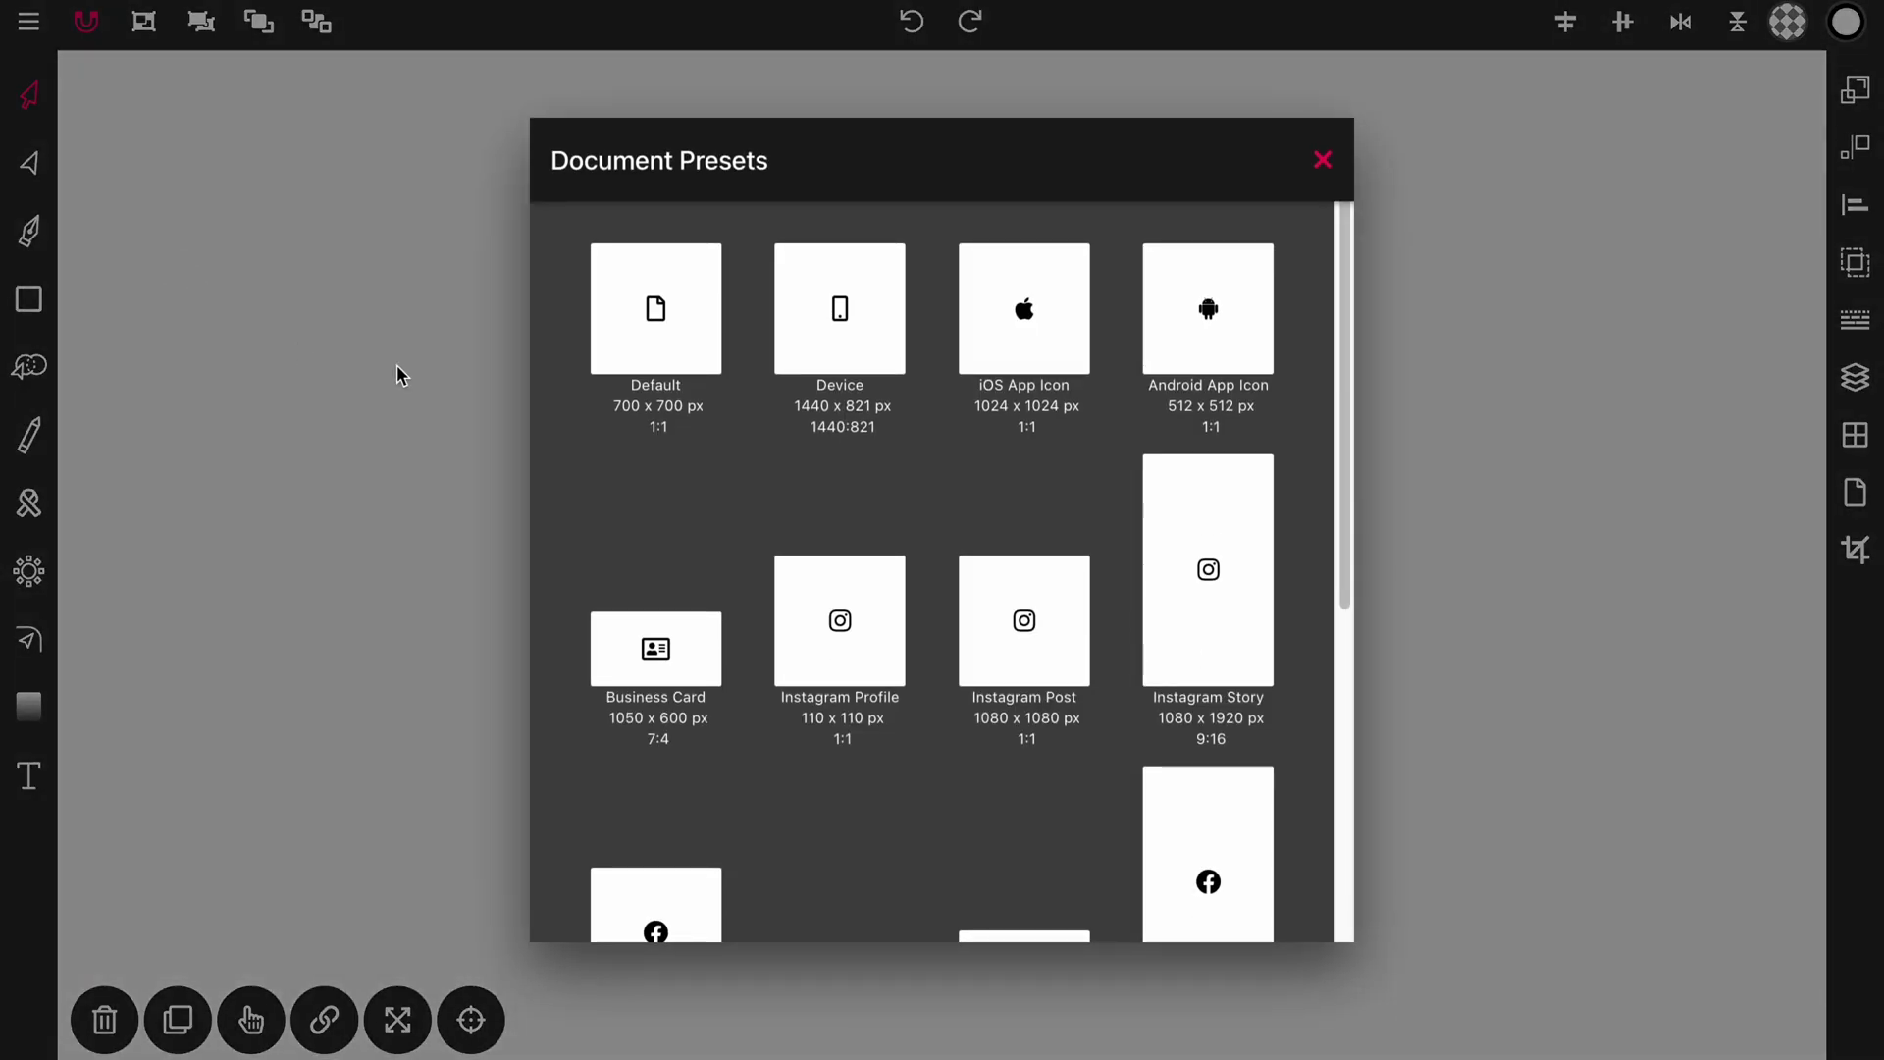
pyautogui.click(644, 322)
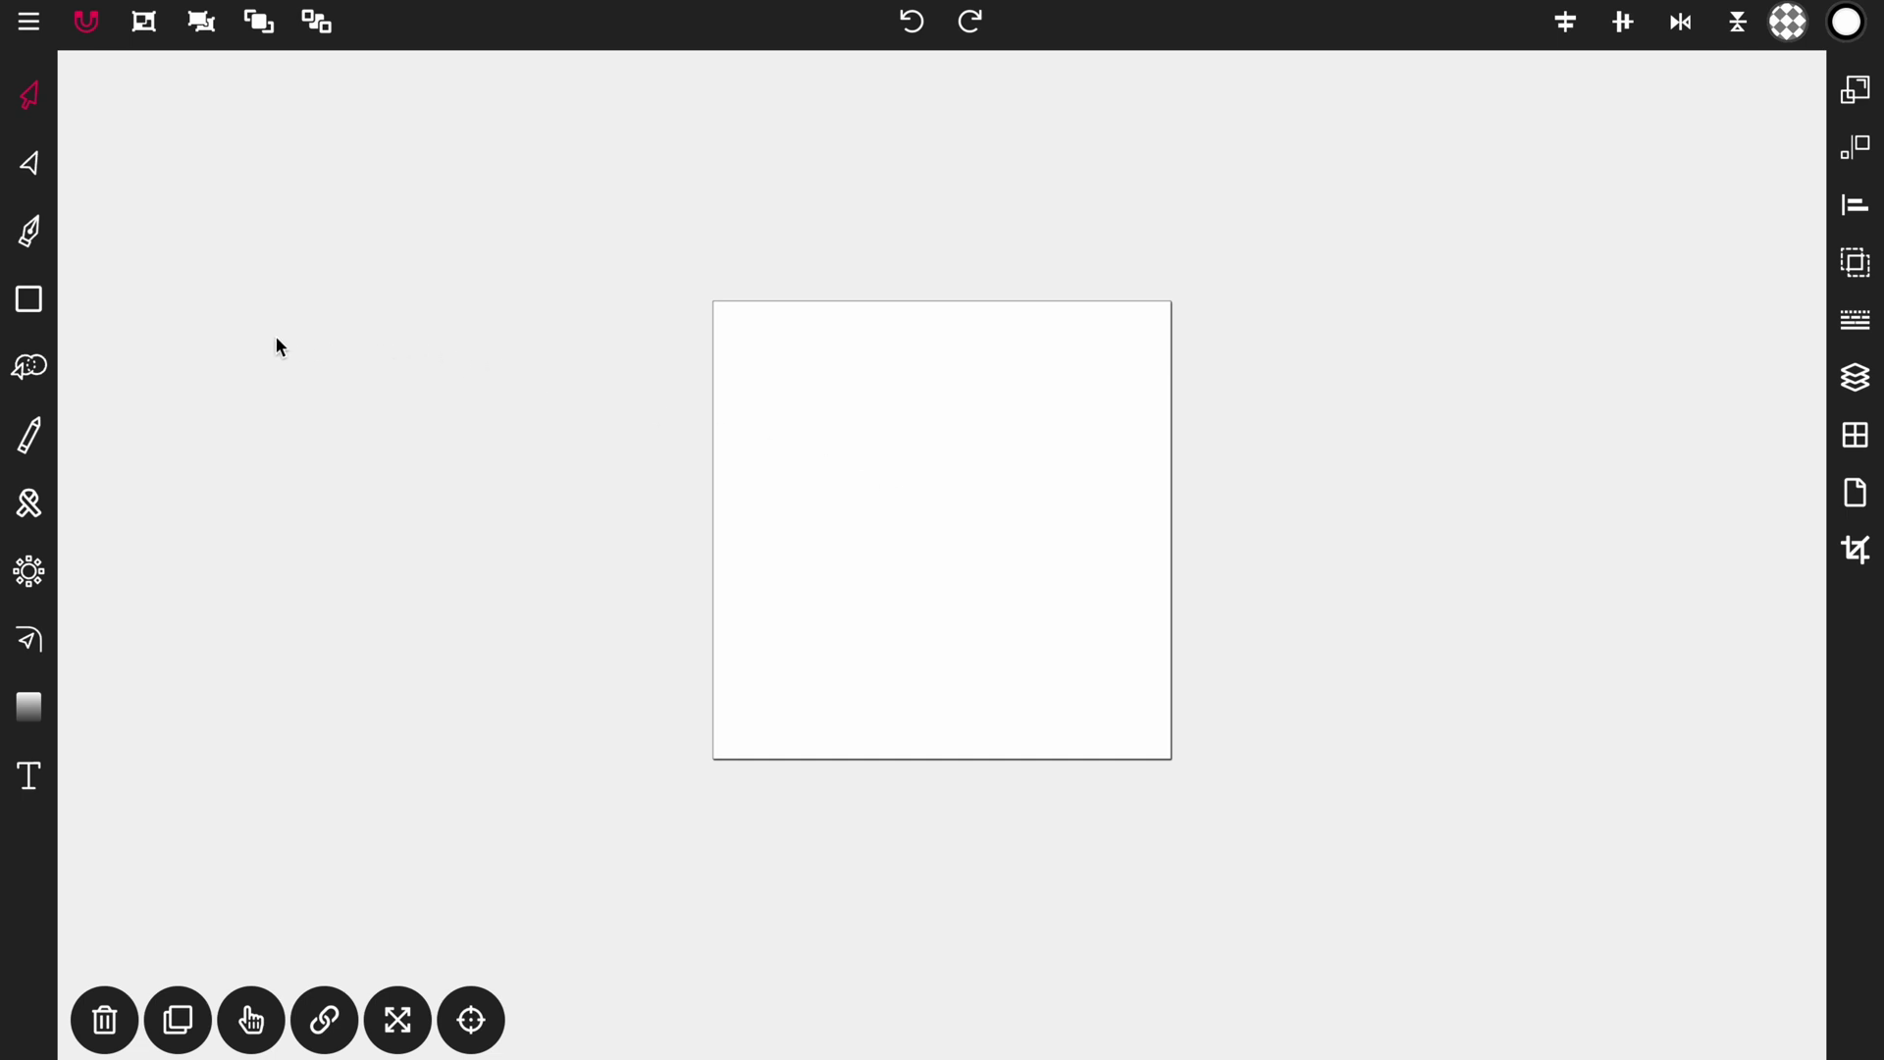
# Draw a narrow upright rectangle at the artboard's lower edge, a large one overlapping its top, and a smaller one crossing the large one's right side.
pyautogui.click(41, 311)
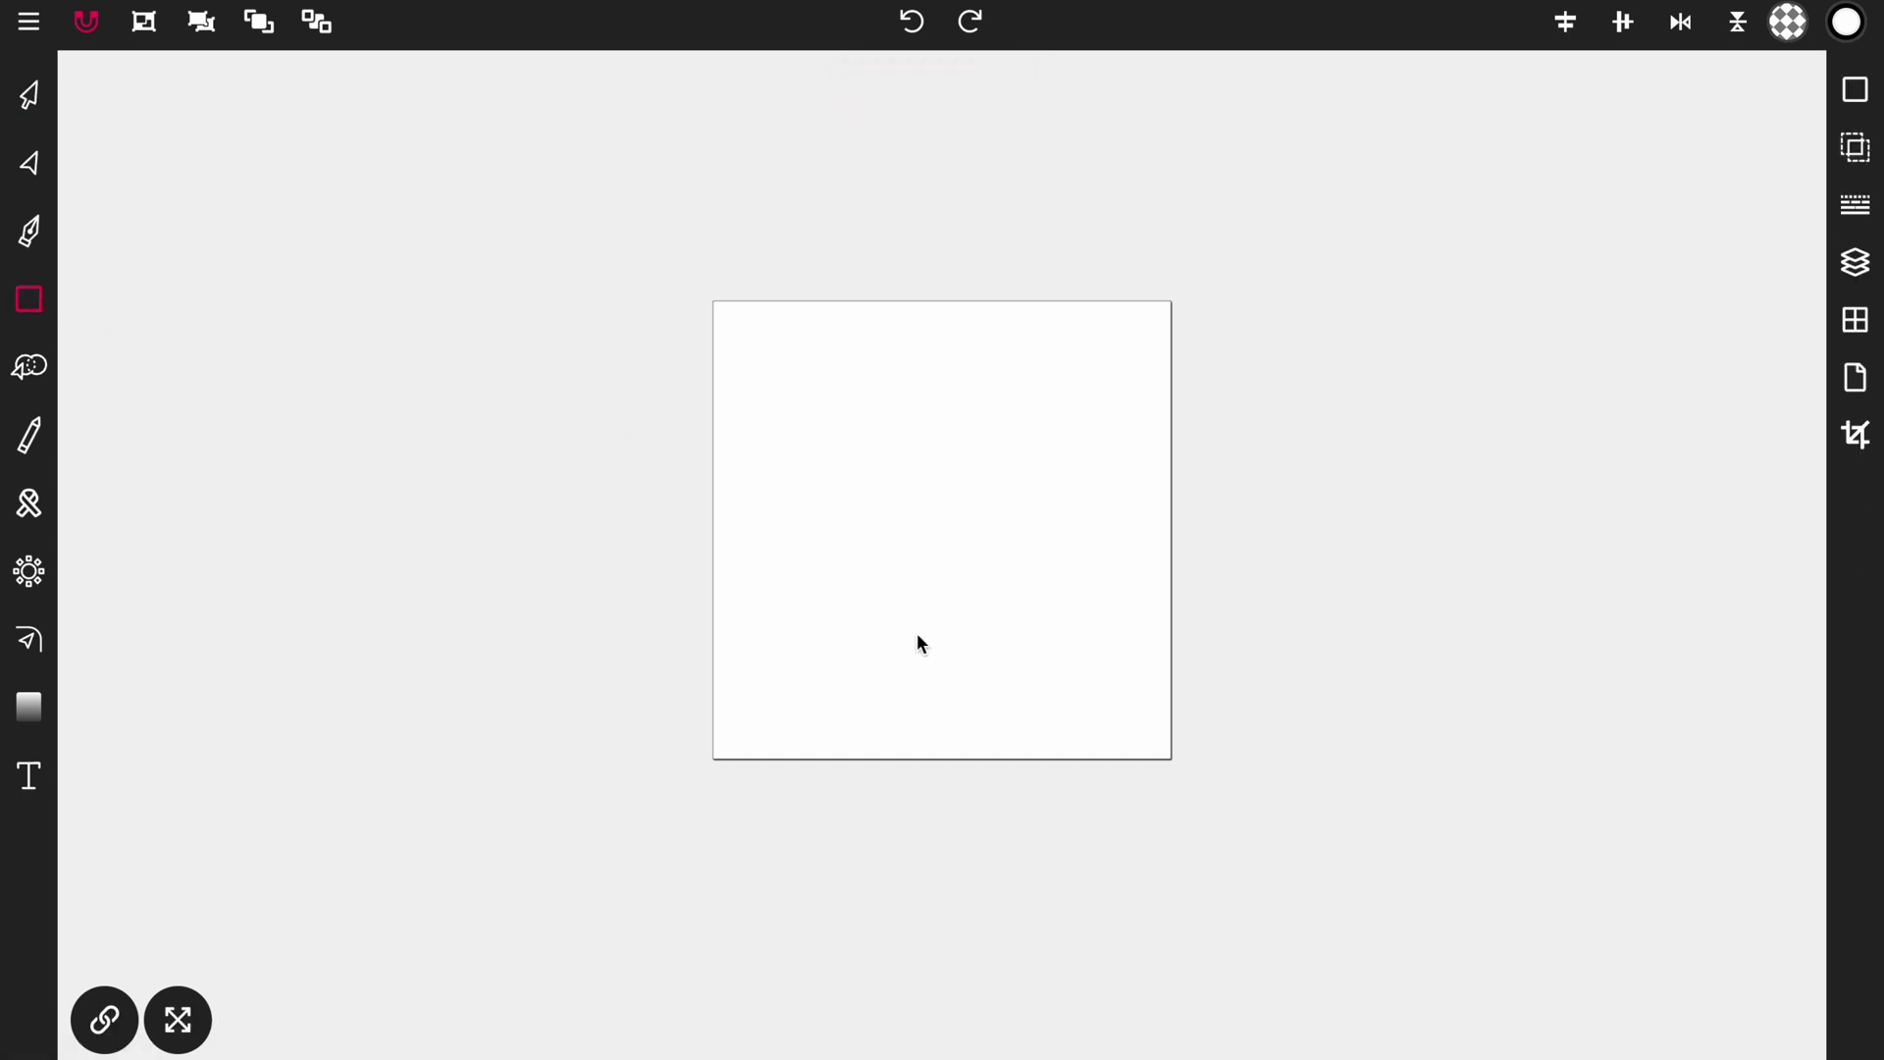
pyautogui.moveTo(911, 626); pyautogui.dragTo(944, 753)
pyautogui.moveTo(794, 356); pyautogui.dragTo(1133, 643)
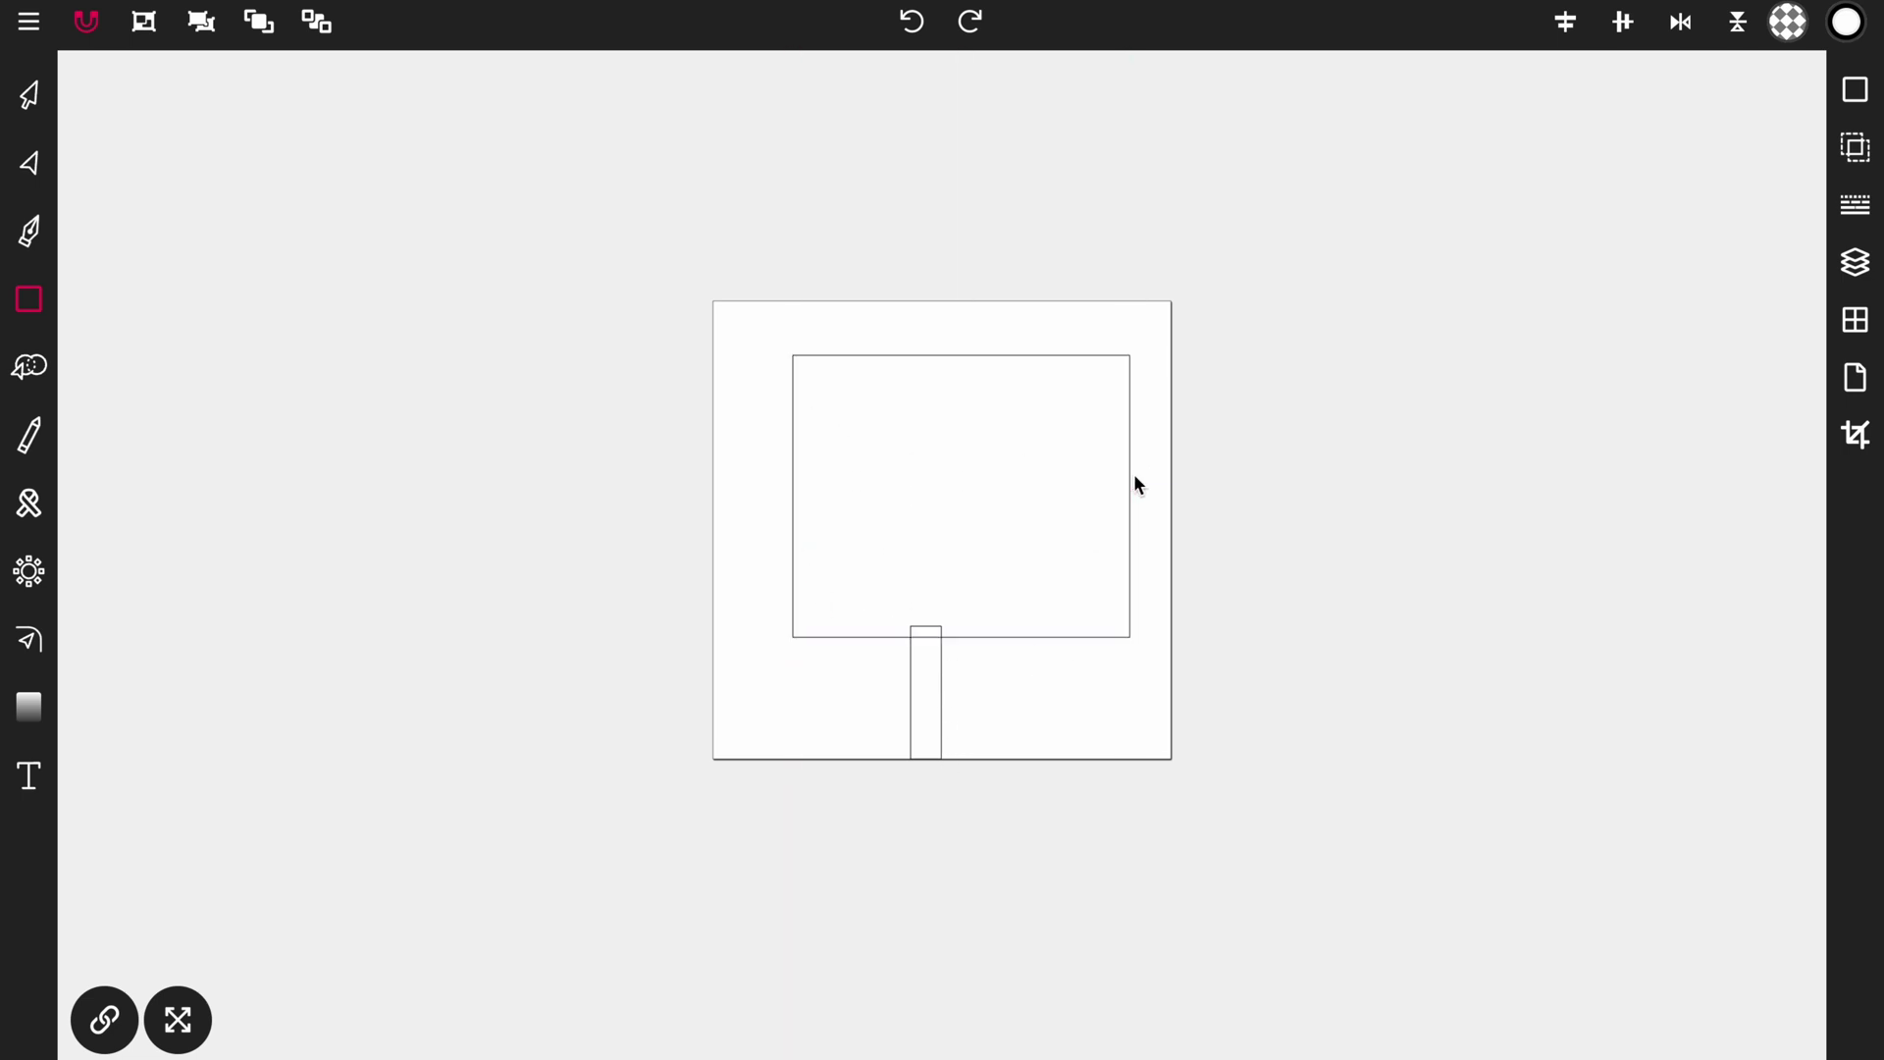
pyautogui.moveTo(1133, 468); pyautogui.dragTo(947, 612)
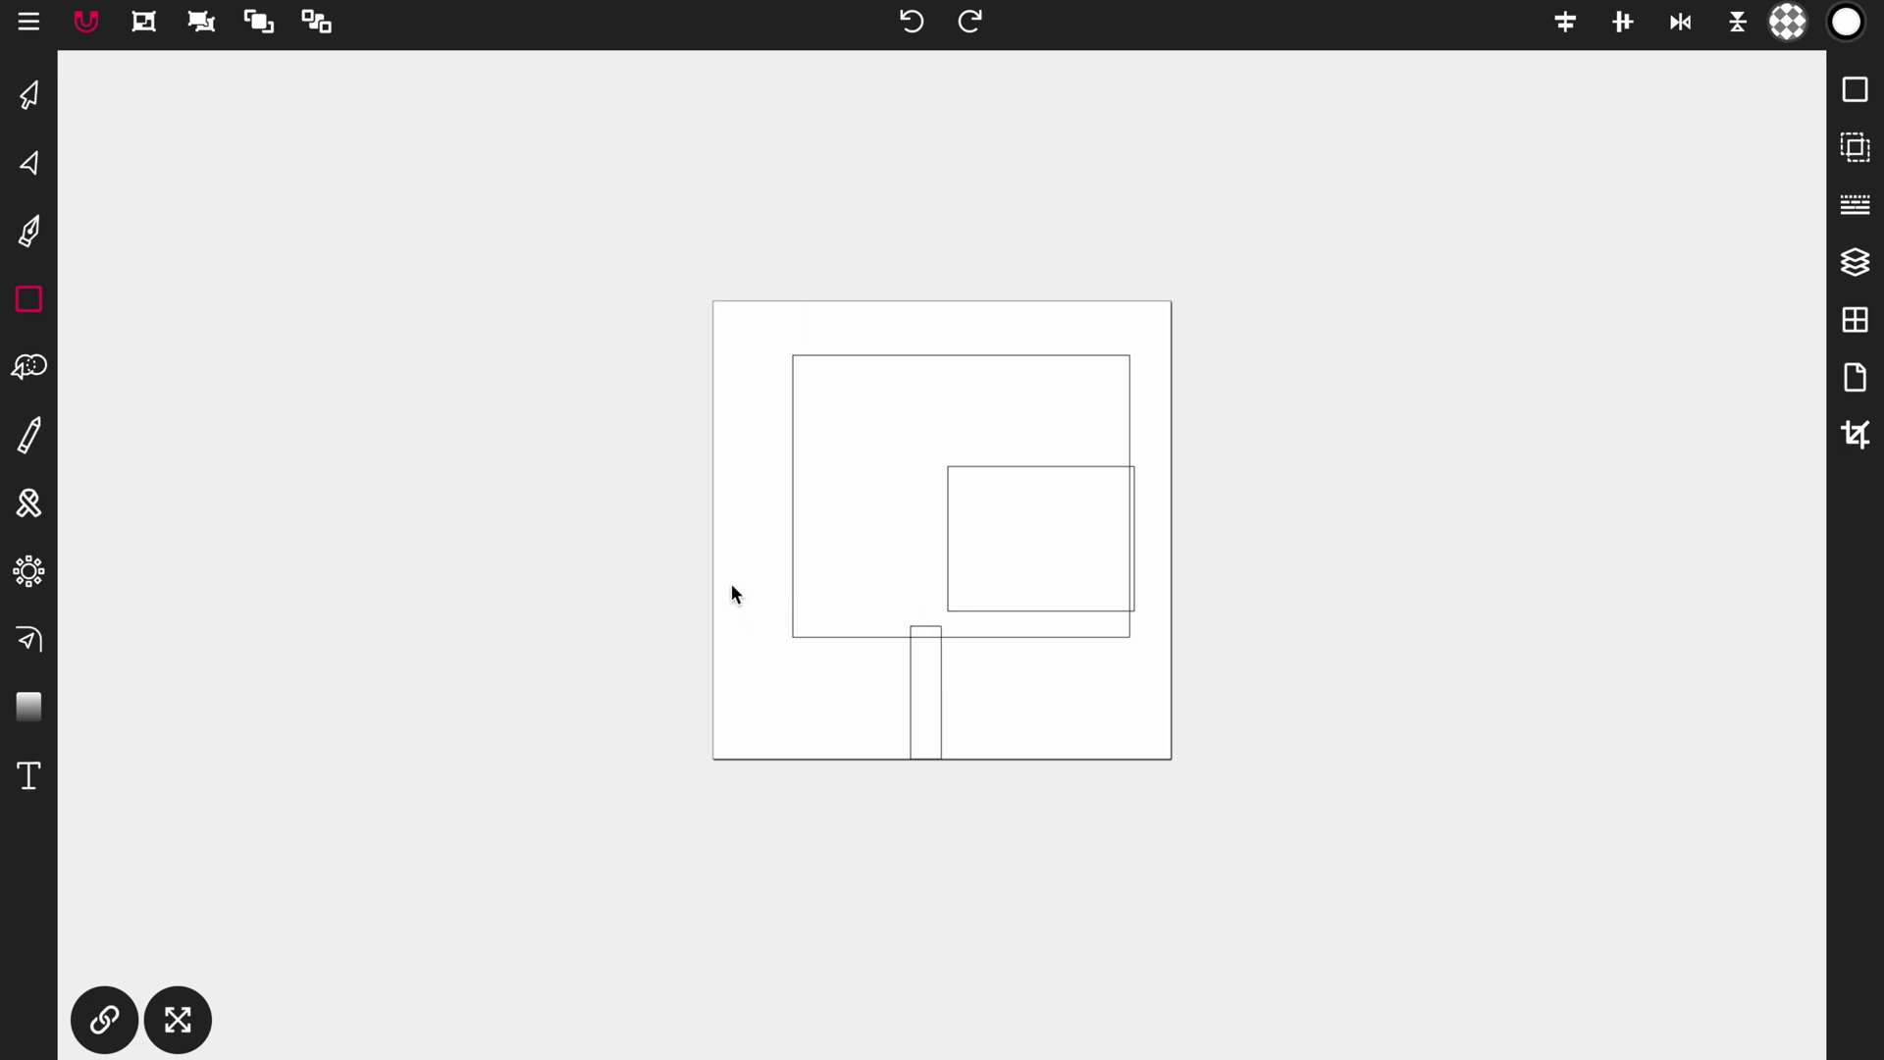
# Draw four roughly evenly spaced vertical lines through the smaller rectangle with the Line tool, extending past its upper and lower edges.
pyautogui.click(28, 312)
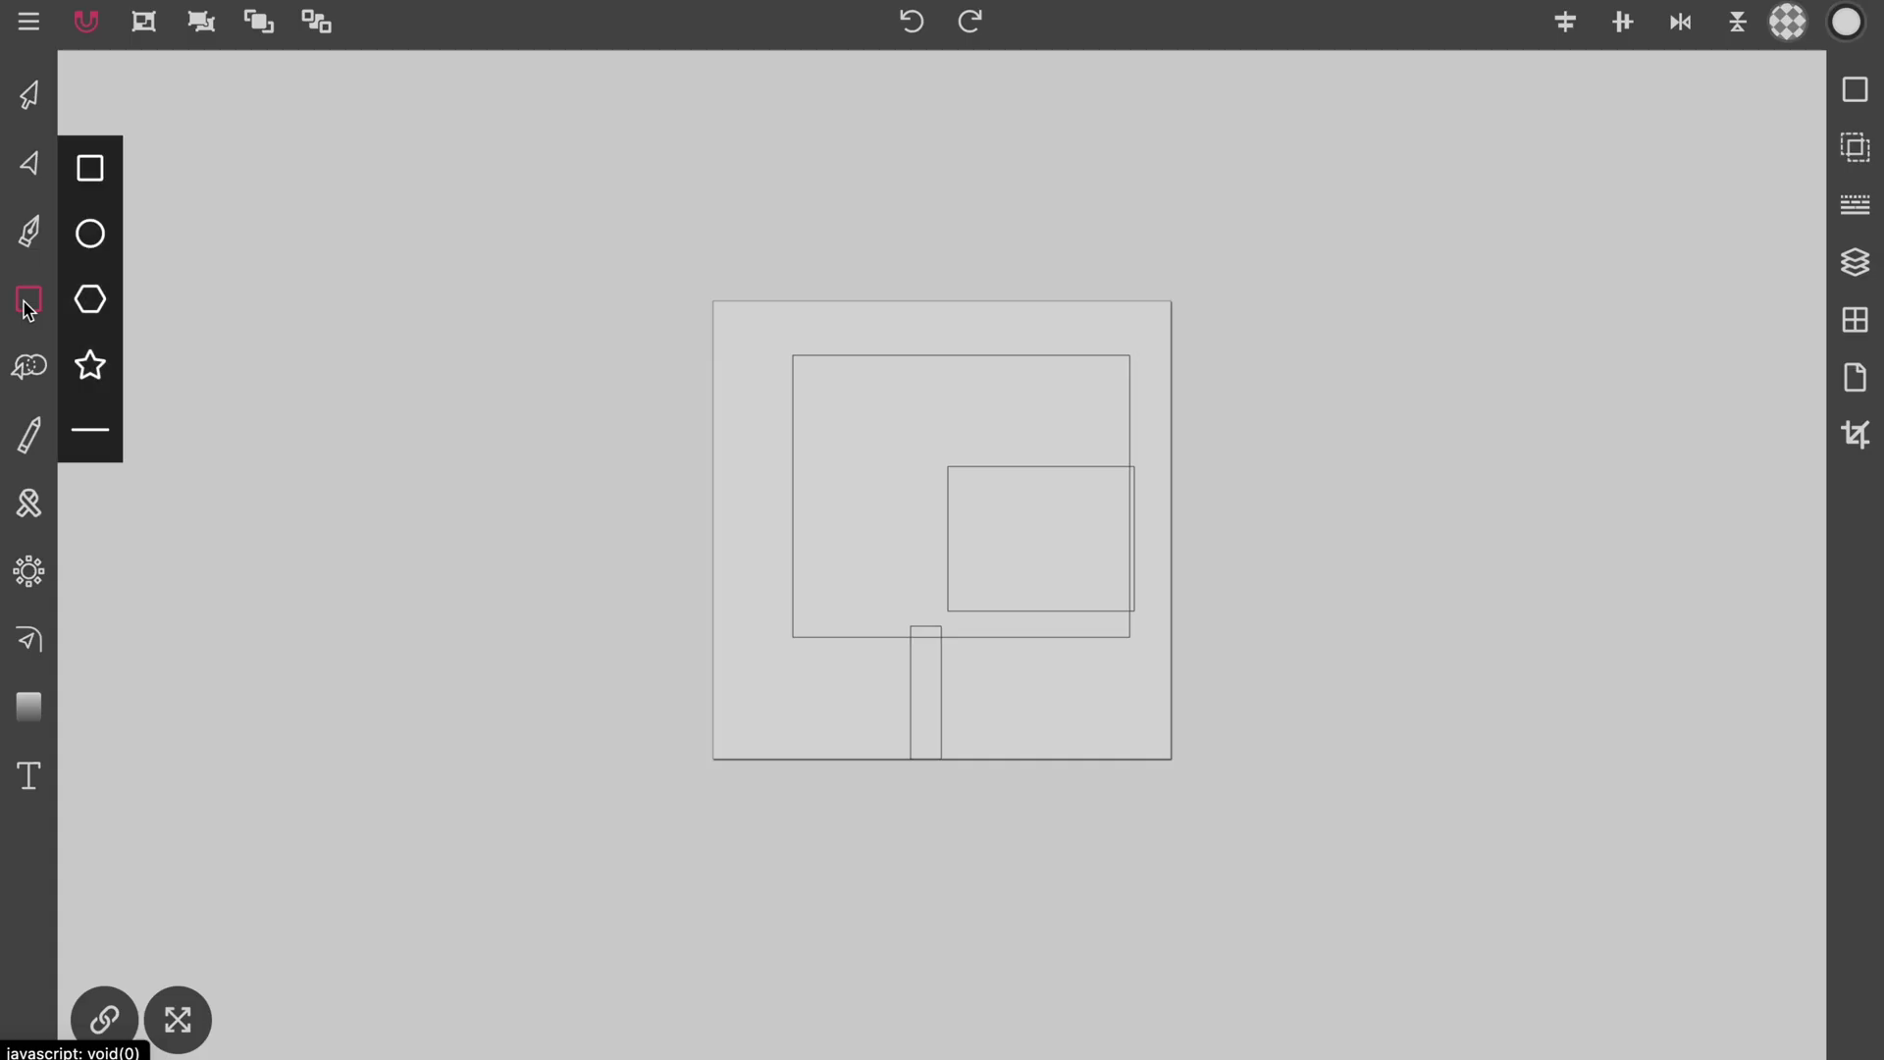
pyautogui.click(89, 436)
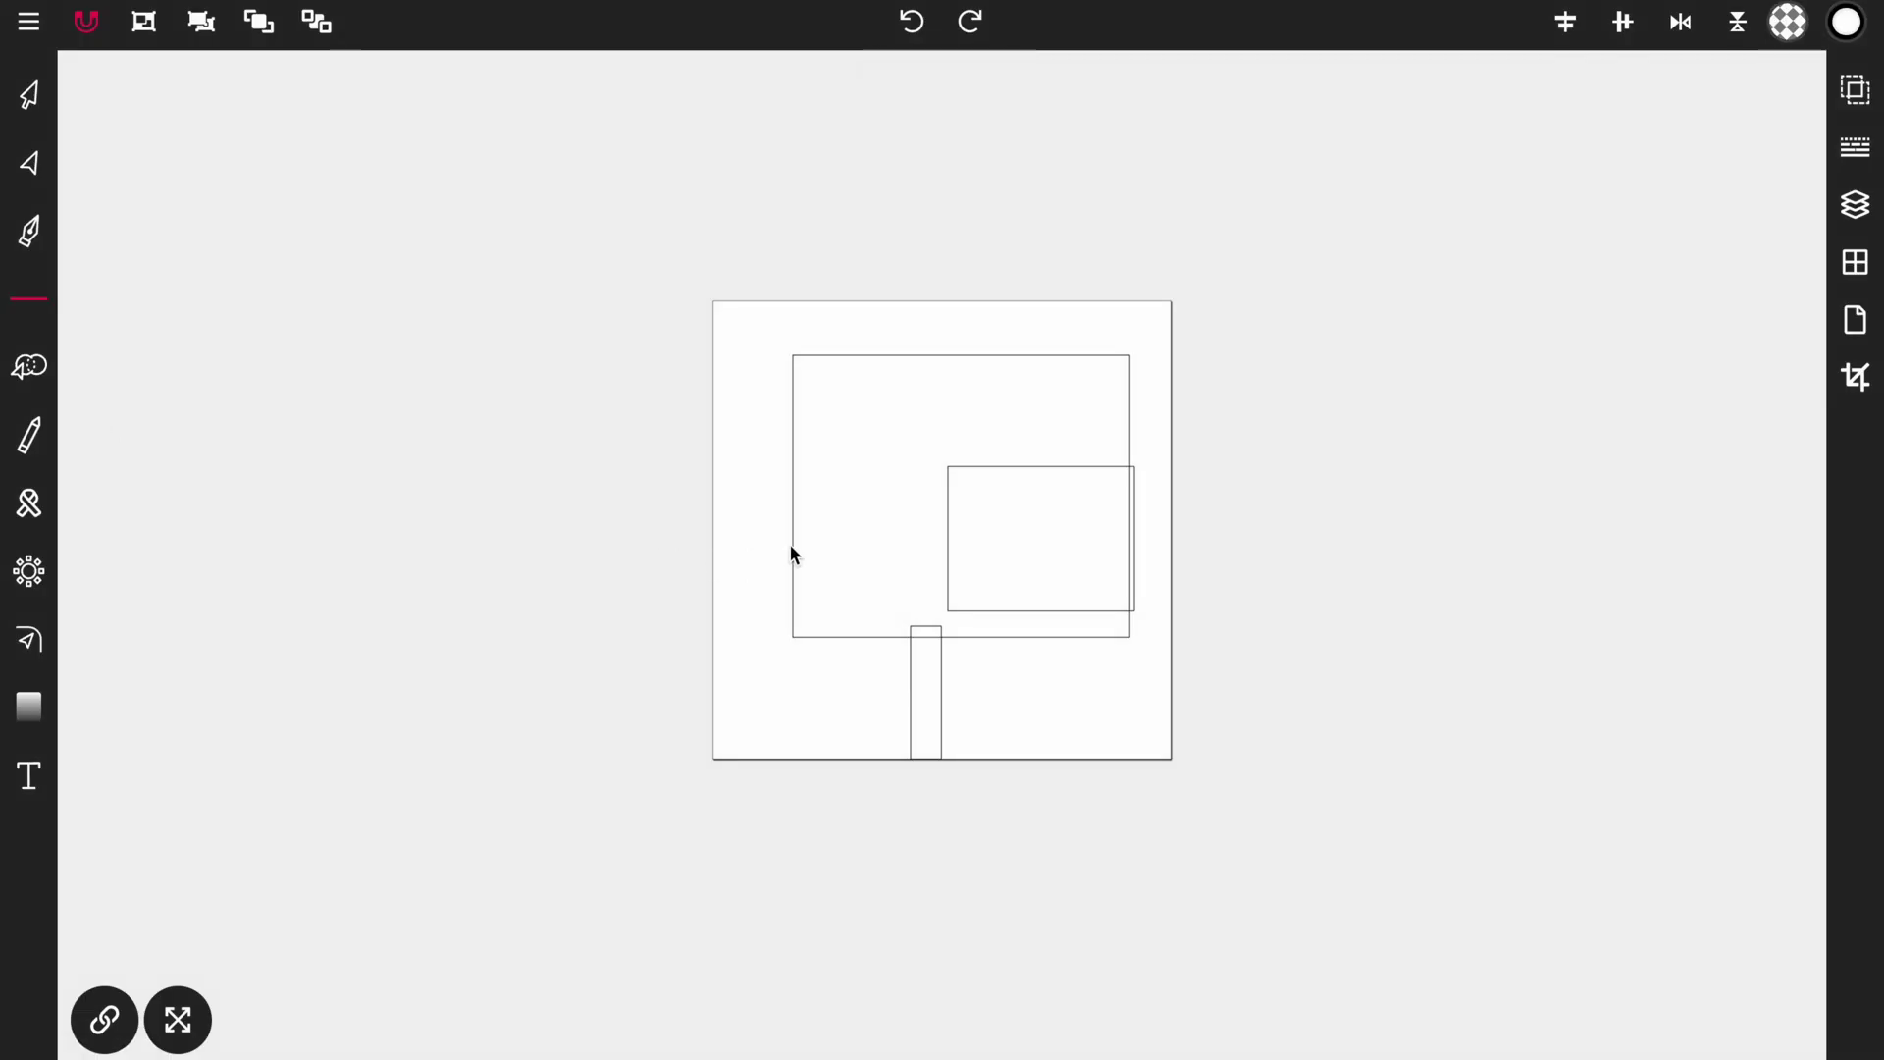
pyautogui.moveTo(980, 456); pyautogui.dragTo(988, 619)
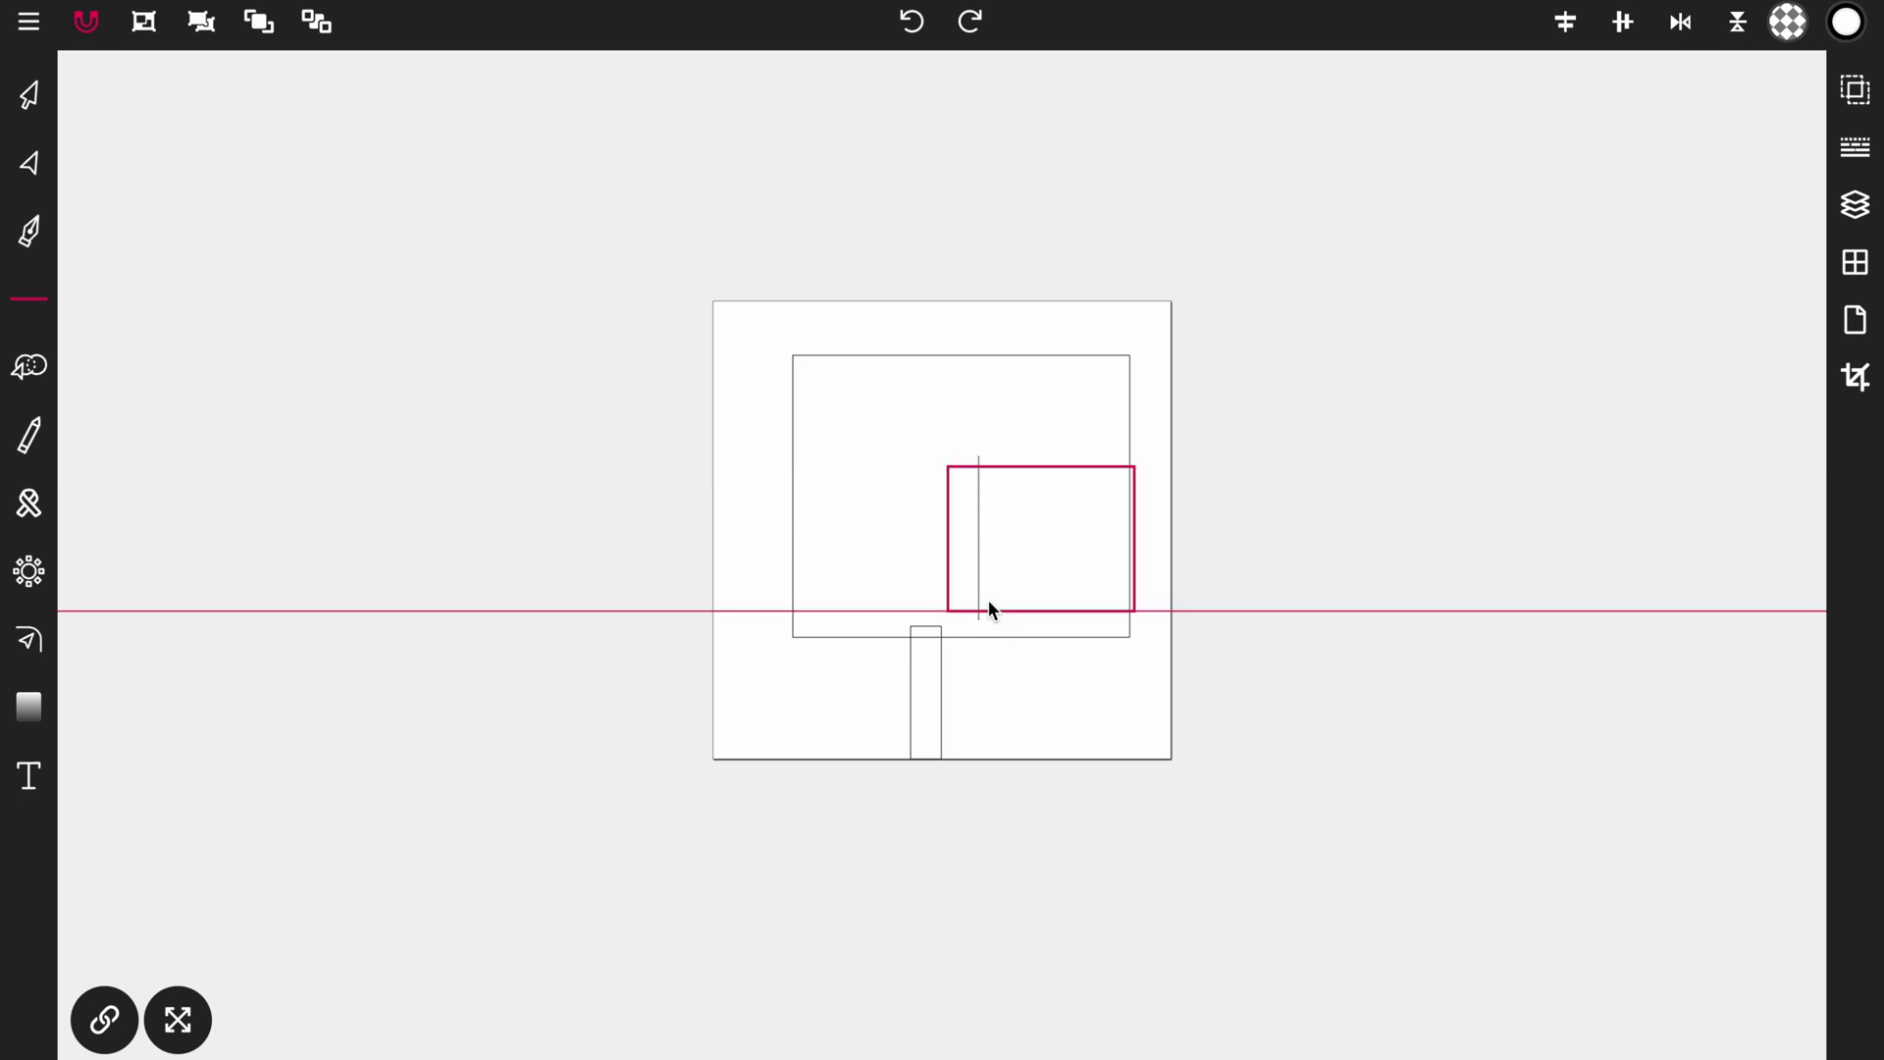
pyautogui.moveTo(1019, 454); pyautogui.dragTo(1030, 624)
pyautogui.moveTo(1057, 446)
pyautogui.mouseDown()
pyautogui.moveTo(1074, 502)
pyautogui.moveTo(1064, 631)
pyautogui.mouseUp()
pyautogui.moveTo(1090, 448); pyautogui.dragTo(1097, 634)
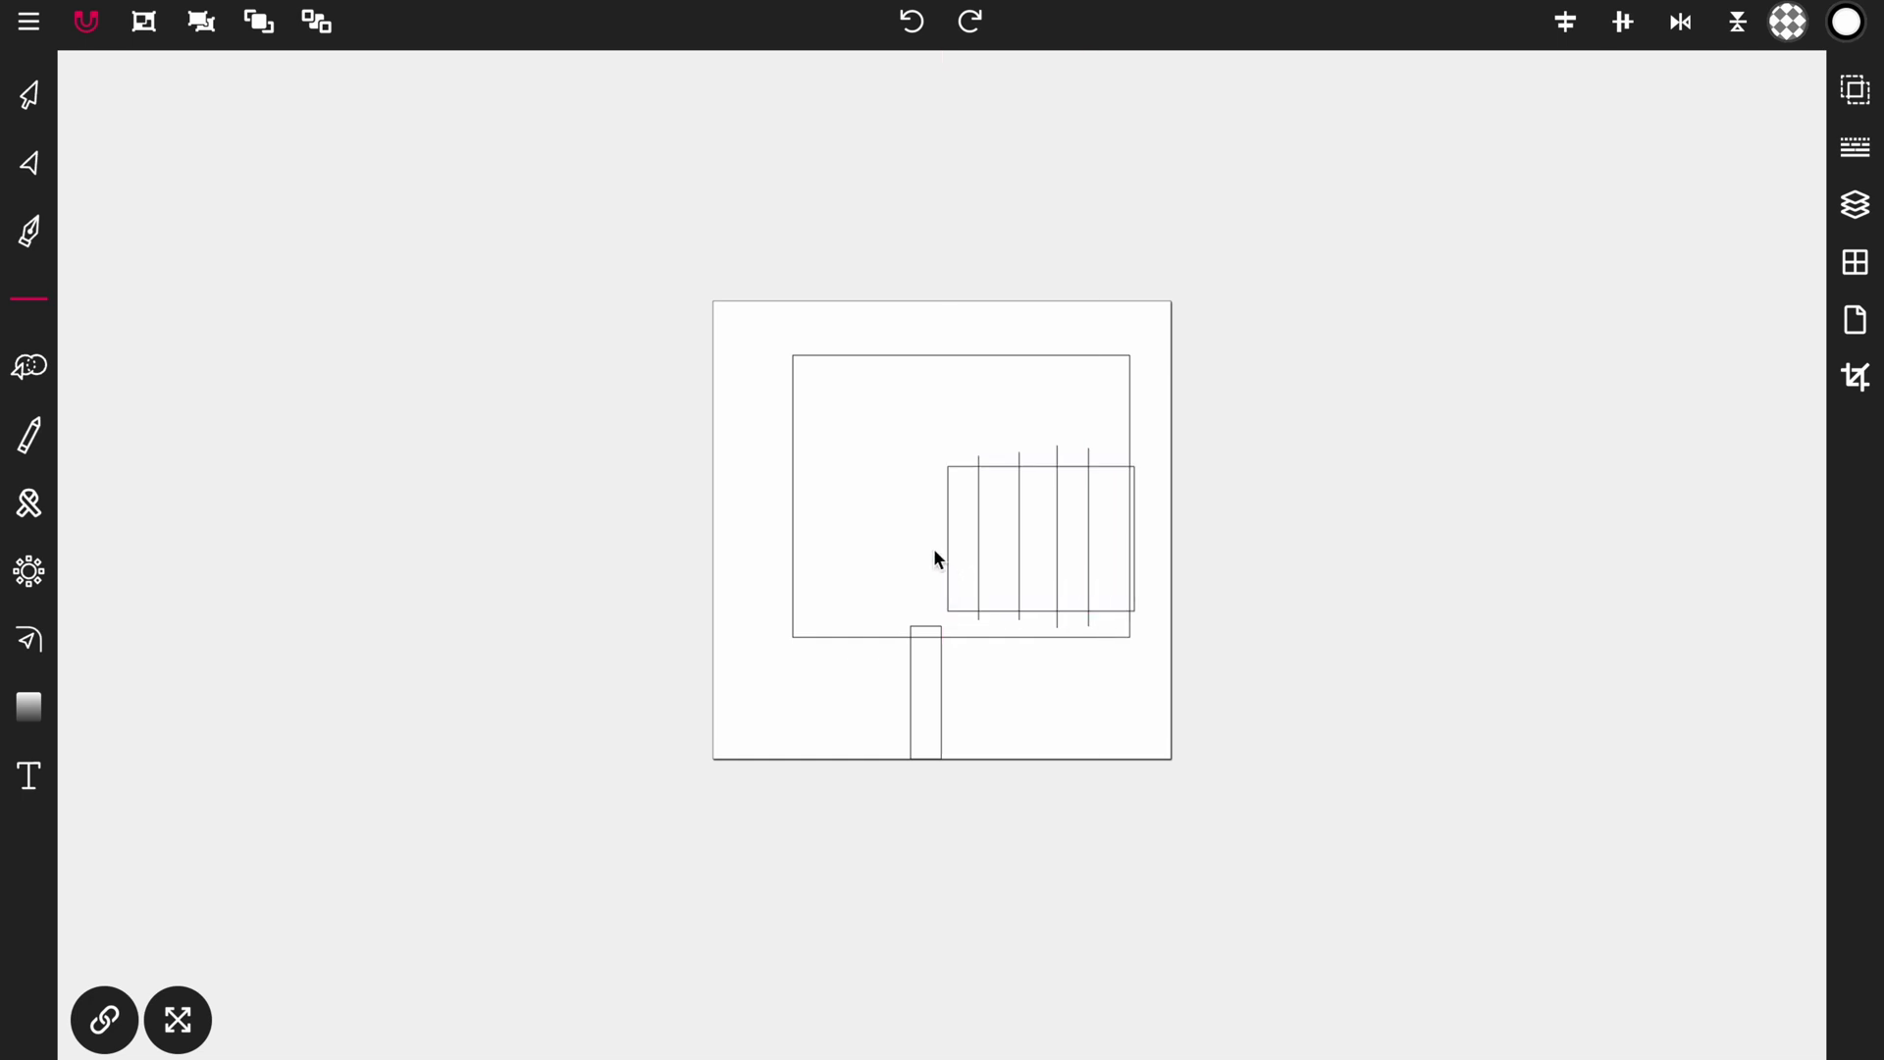
# Add horizontal lines across the smaller rectangle's middle and the large rectangle's upper part, plus a diagonal line cutting the large rectangle's upper-left corner.
pyautogui.moveTo(926, 533); pyautogui.dragTo(1153, 532)
pyautogui.moveTo(1154, 398); pyautogui.dragTo(757, 409)
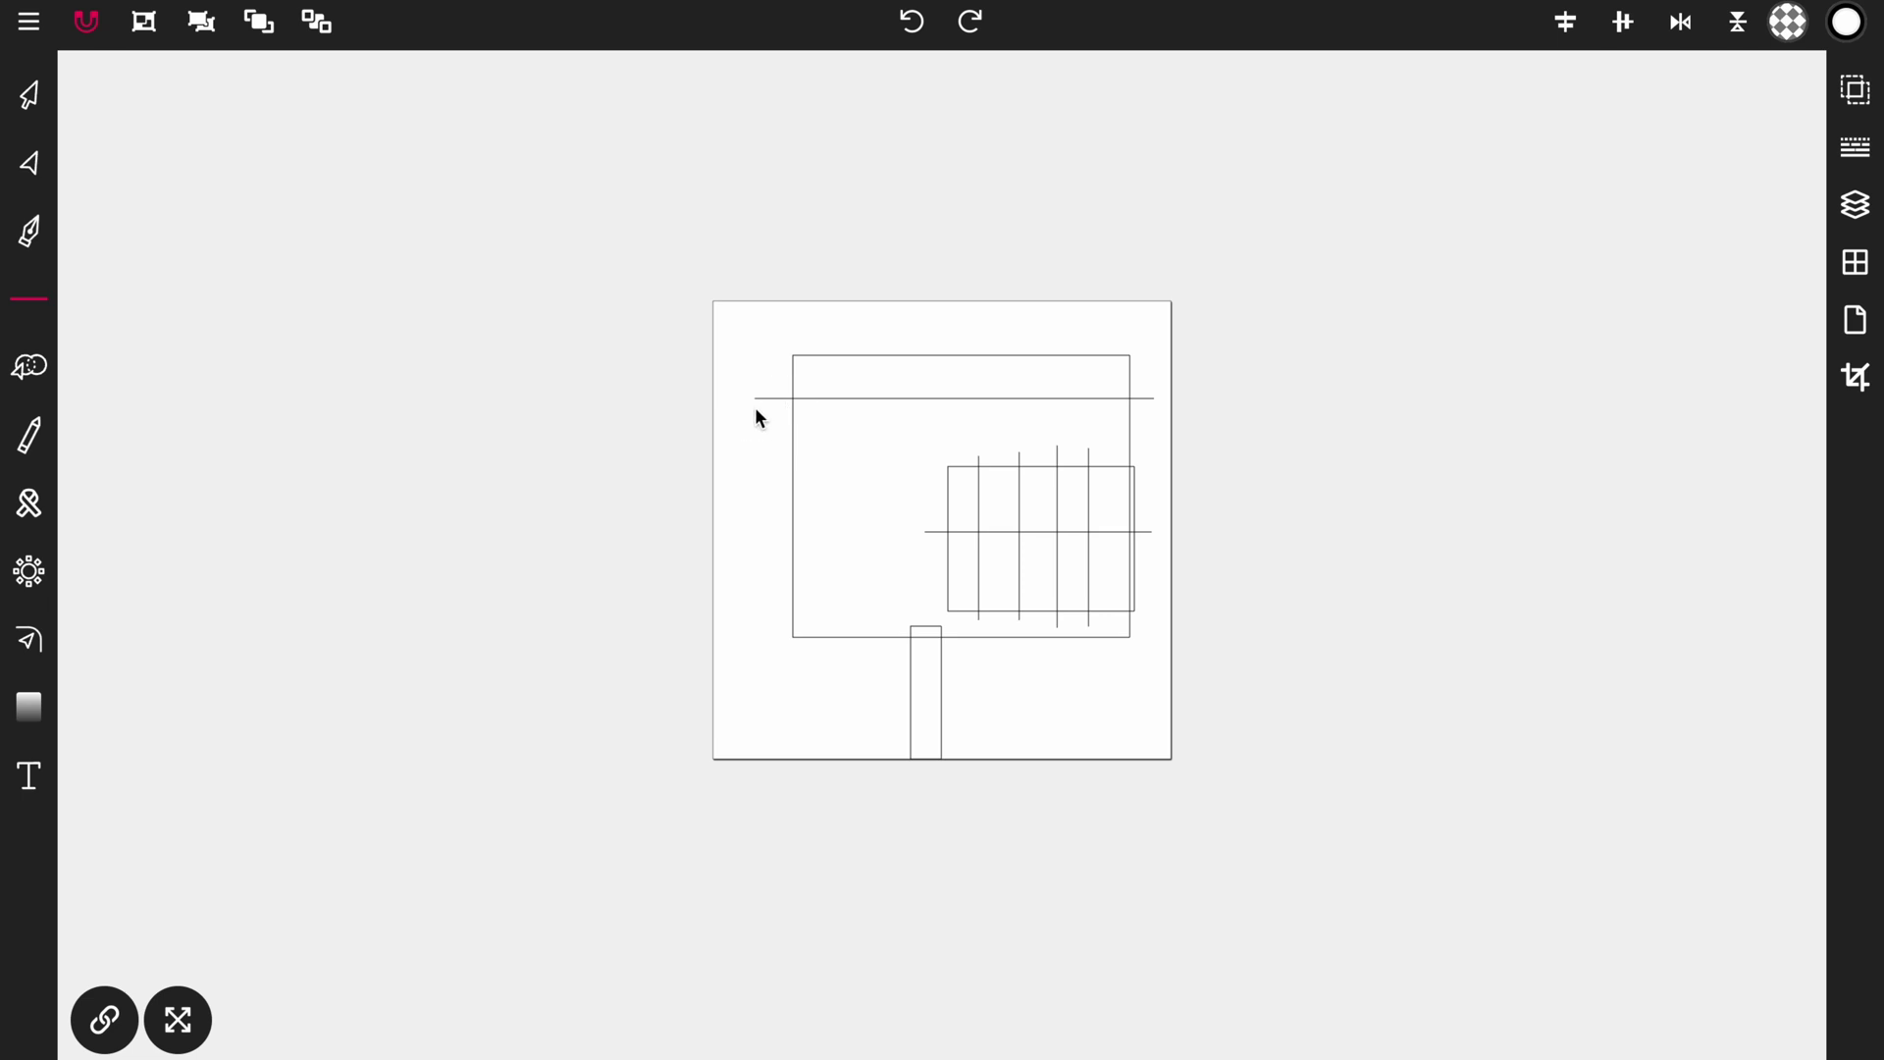
pyautogui.moveTo(895, 385)
pyautogui.mouseDown()
pyautogui.moveTo(761, 597)
pyautogui.moveTo(761, 636)
pyautogui.mouseUp()
# Select all the shapes and lines and build the lower post and the main body around the grid as separate closed shapes.
pyautogui.click(32, 96)
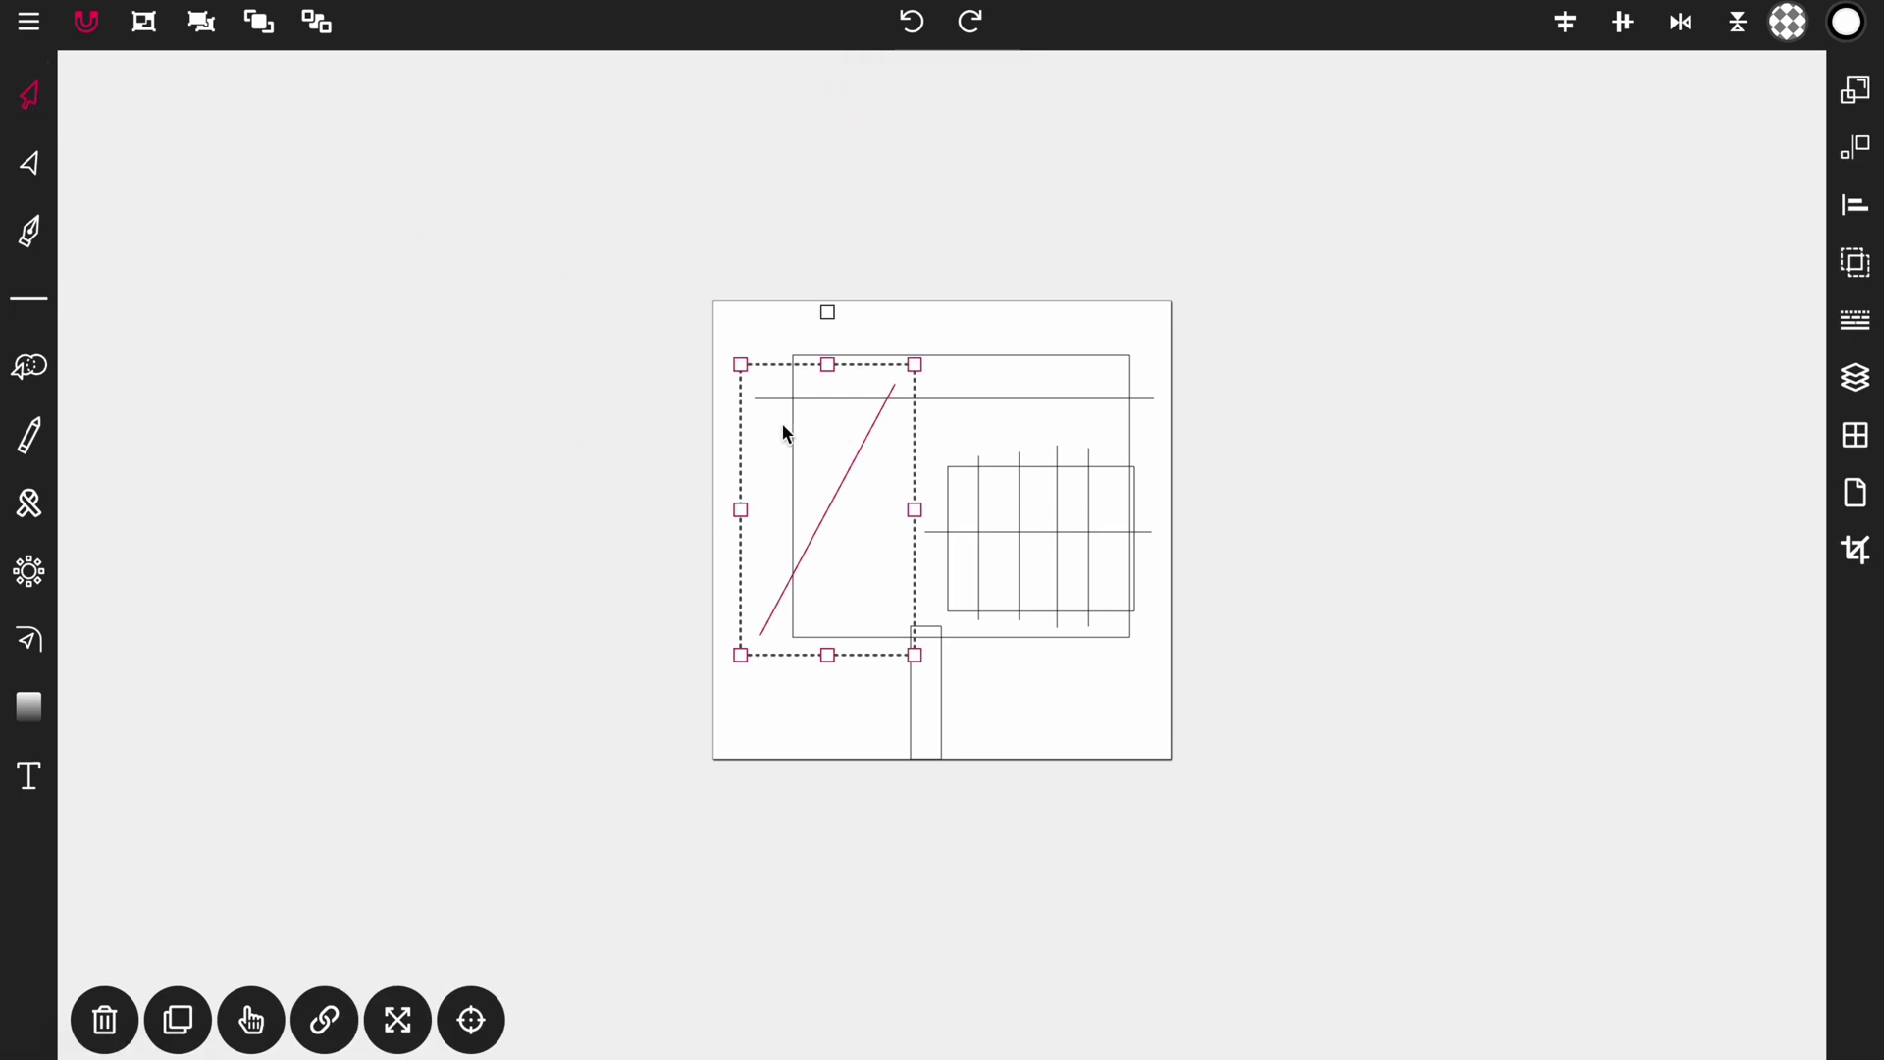
pyautogui.click(645, 374)
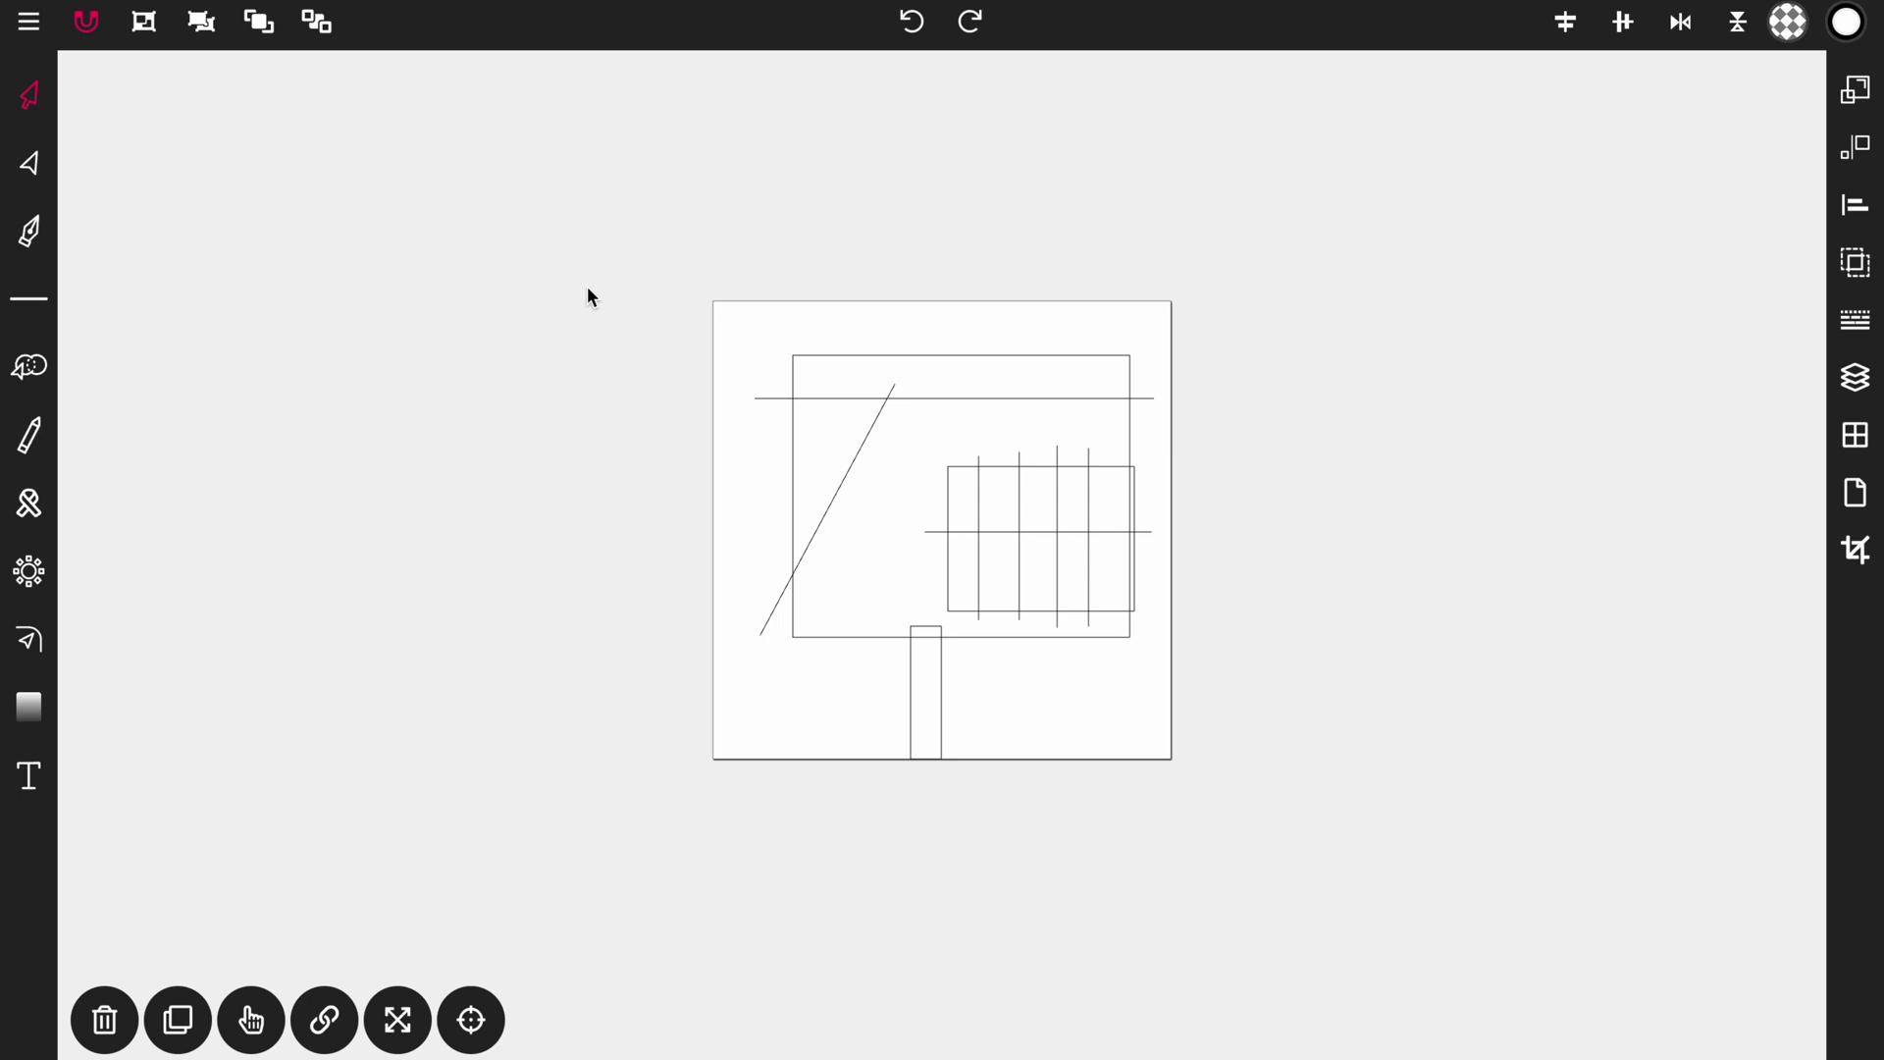
pyautogui.moveTo(587, 285)
pyautogui.mouseDown()
pyautogui.moveTo(858, 517)
pyautogui.moveTo(1289, 829)
pyautogui.mouseUp()
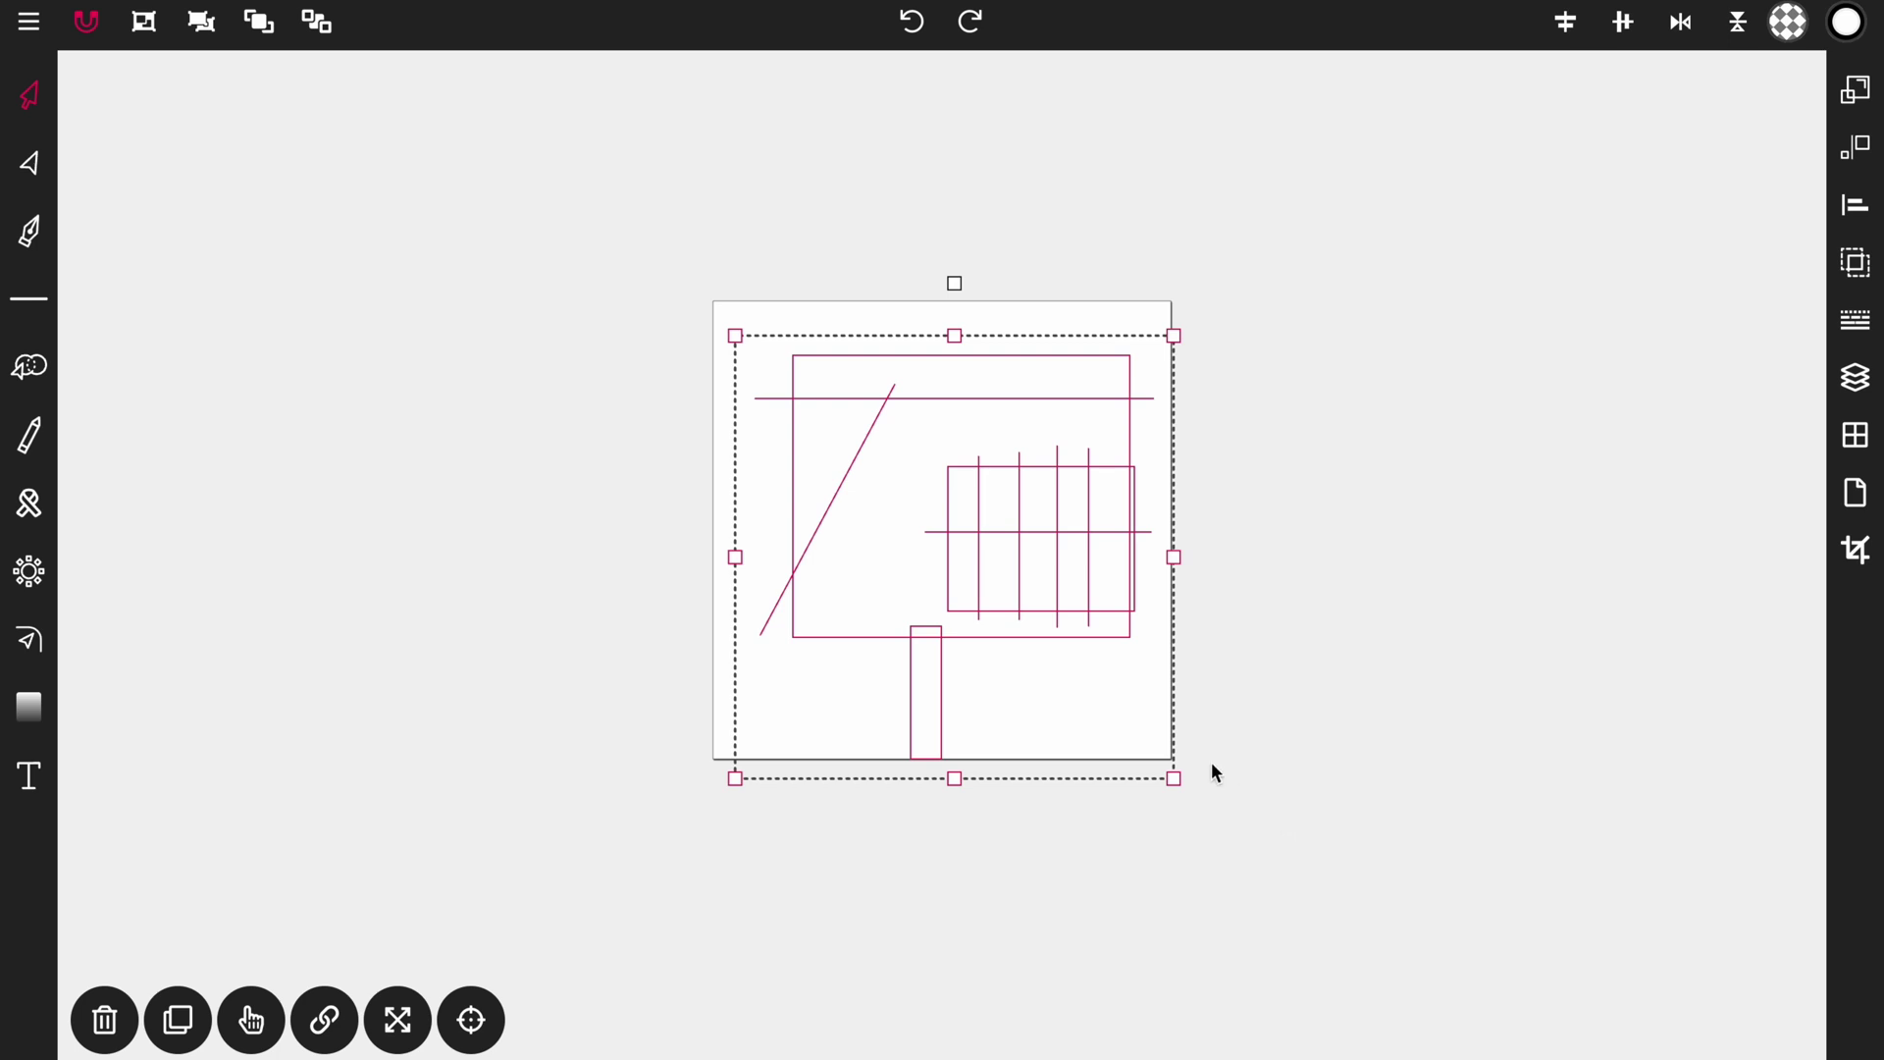
pyautogui.click(29, 371)
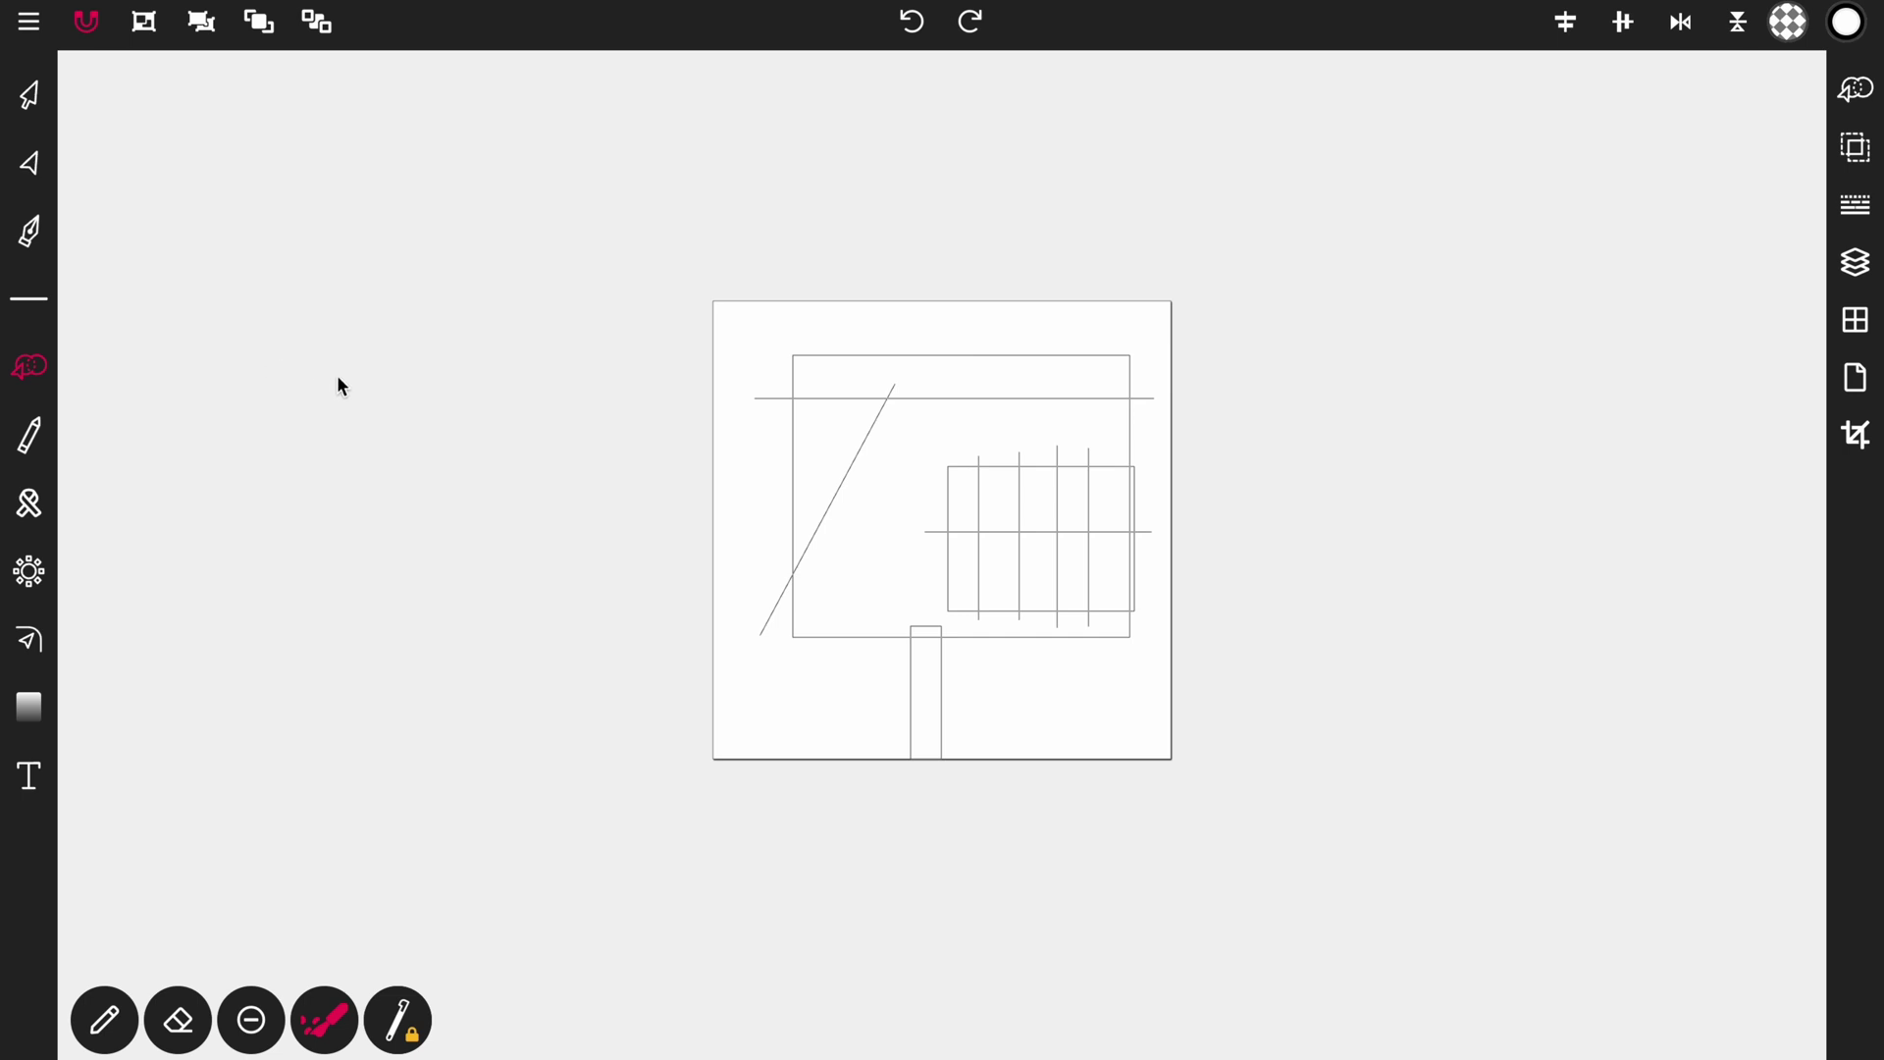
pyautogui.scroll(5, 946, 523)
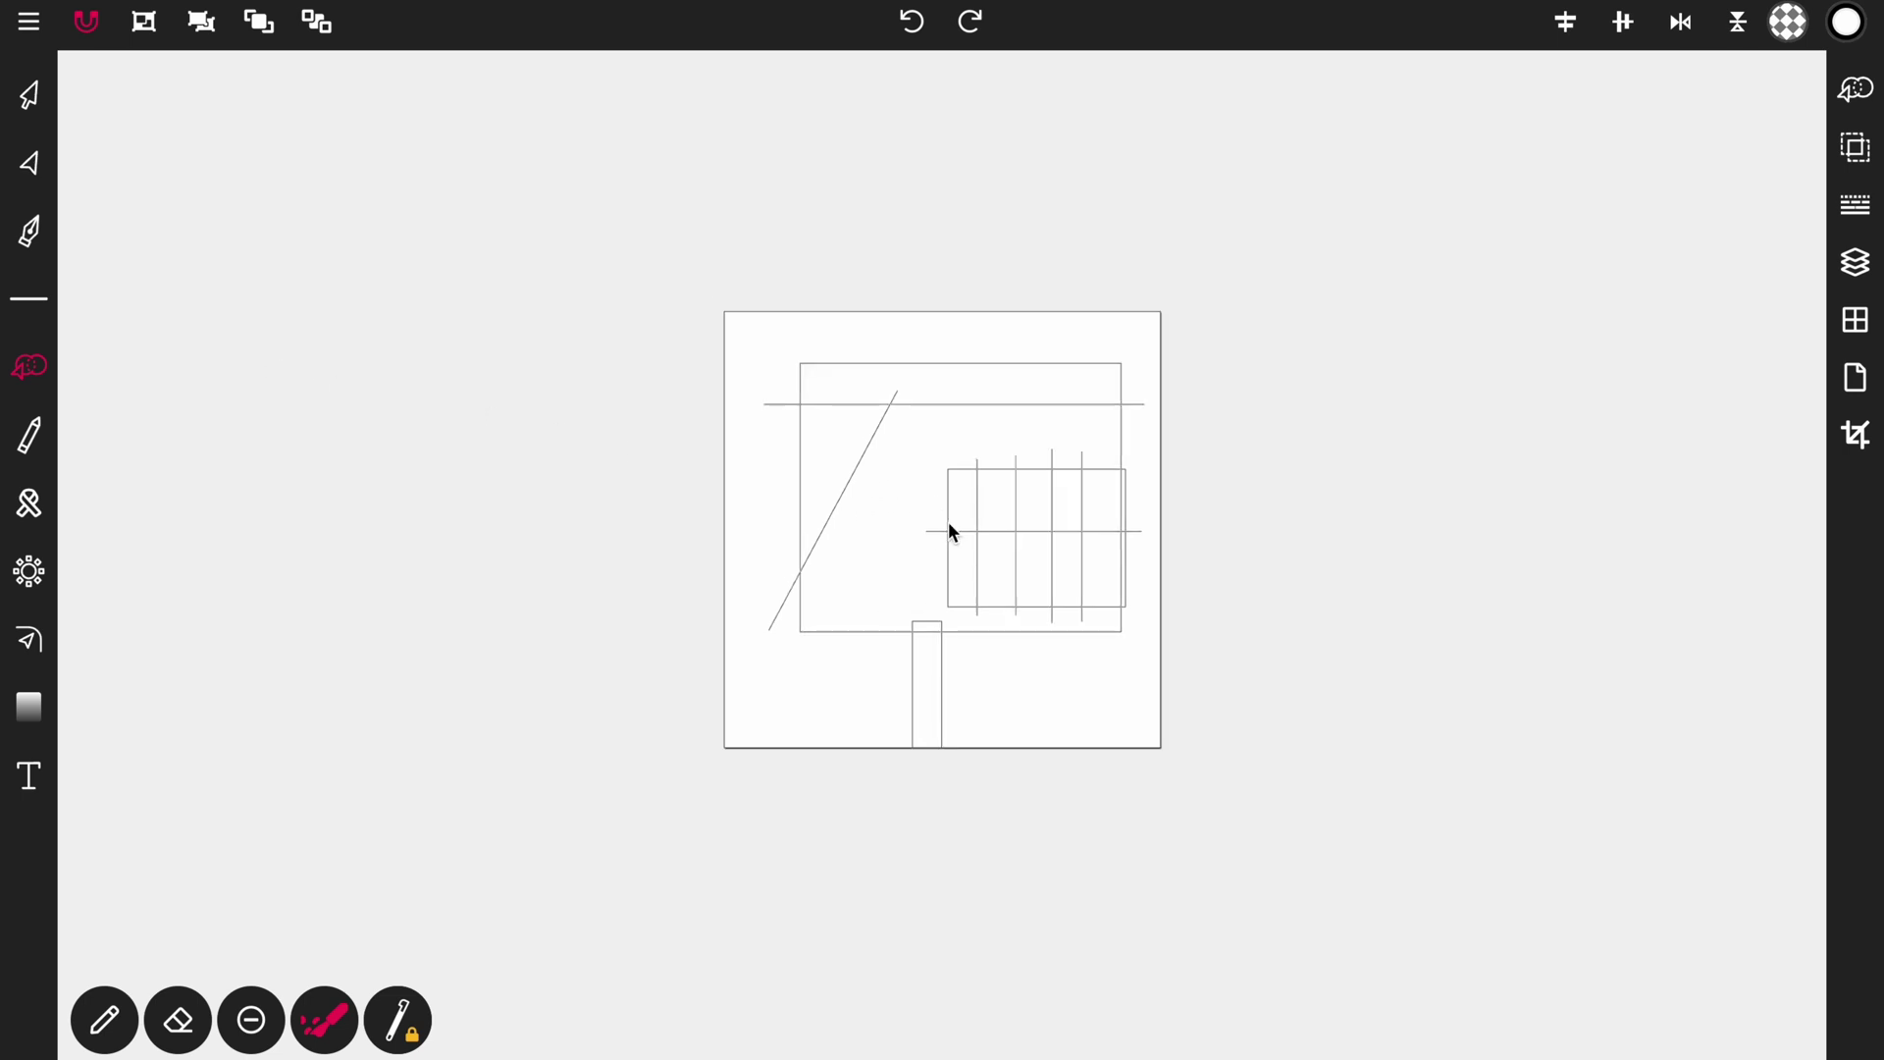
pyautogui.scroll(2, 988, 546)
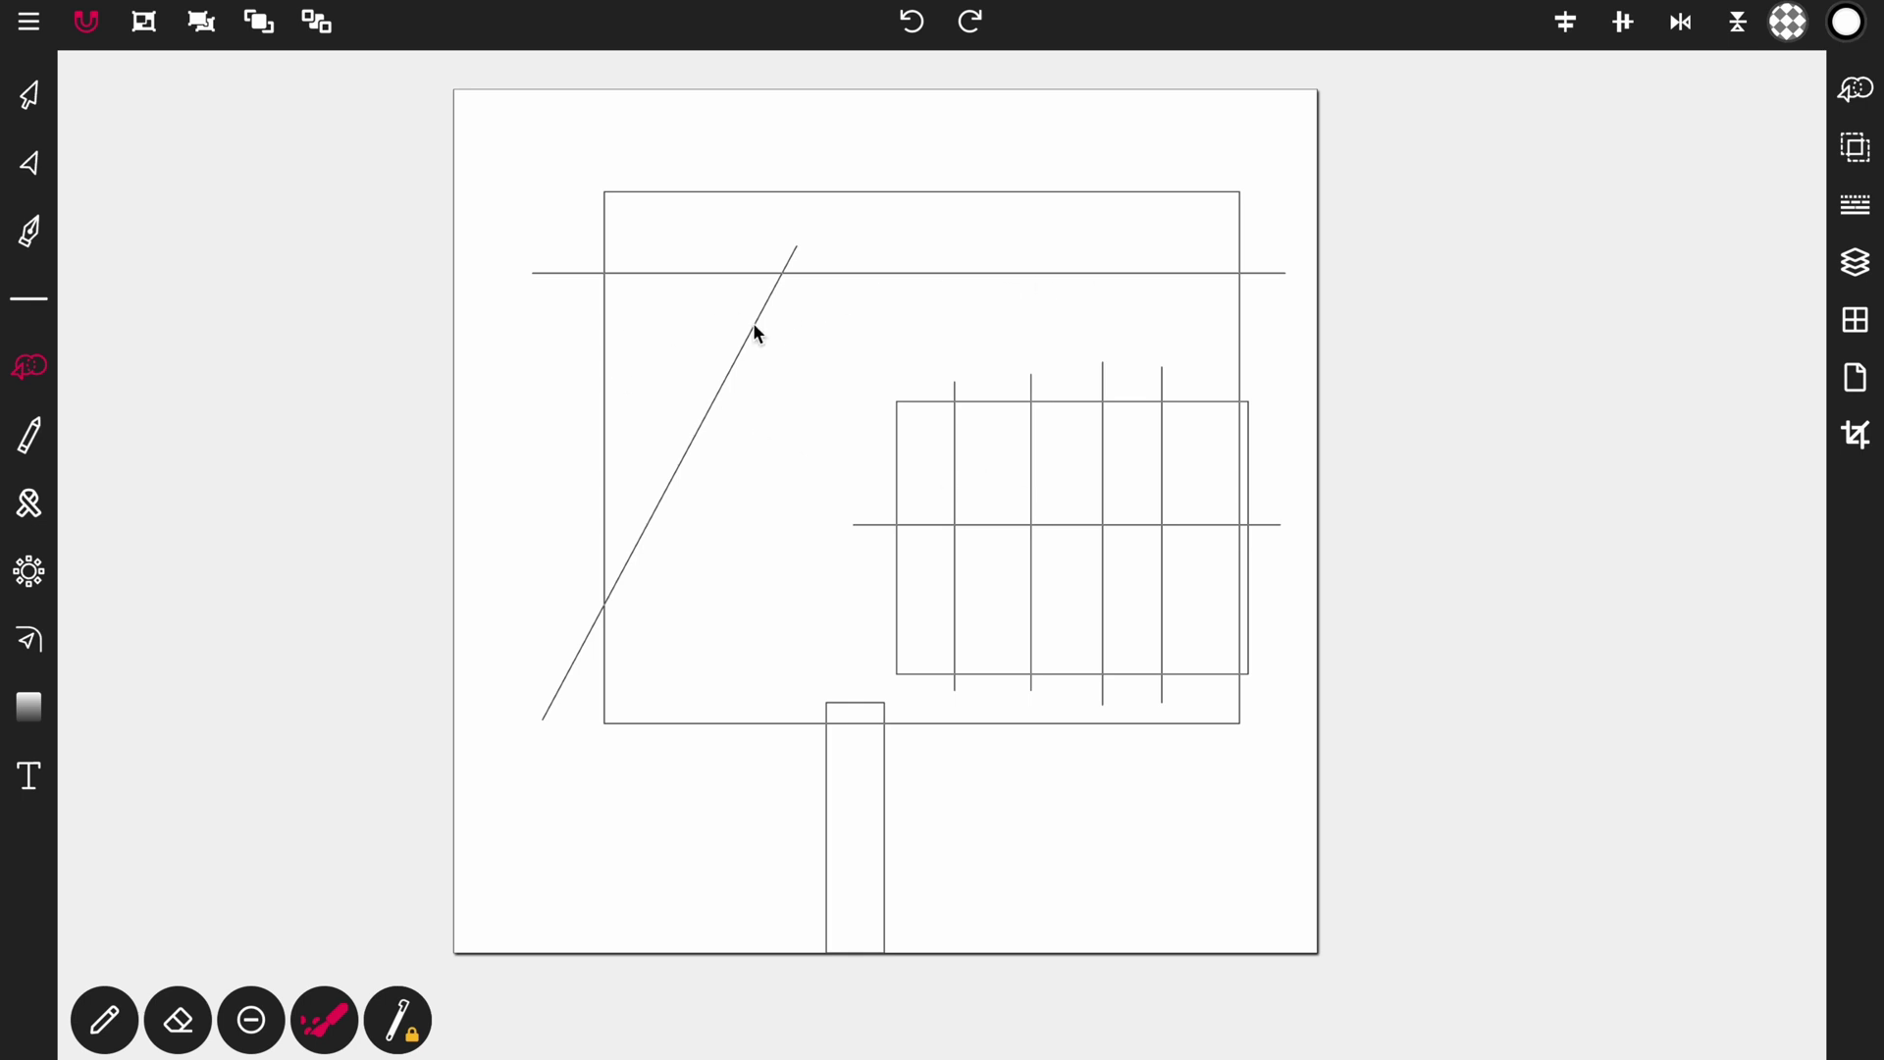
pyautogui.click(853, 763)
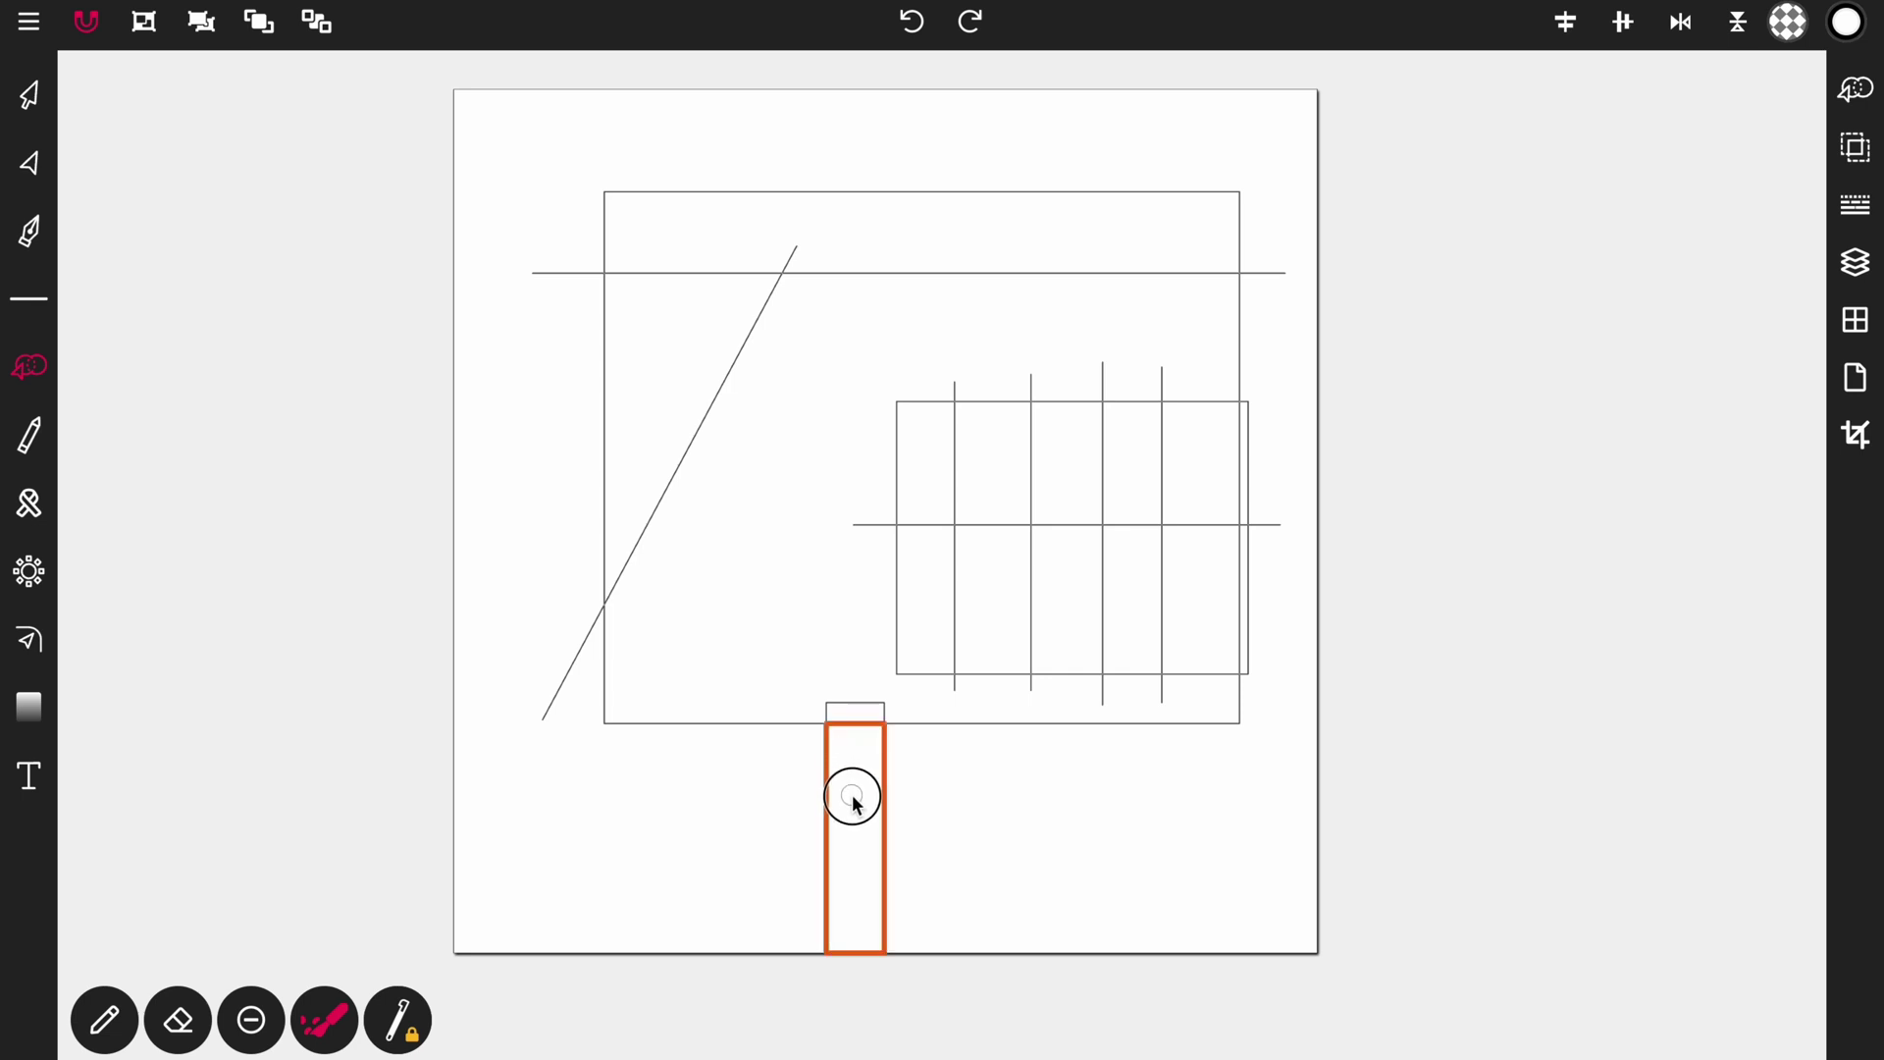
pyautogui.moveTo(853, 802); pyautogui.dragTo(858, 818)
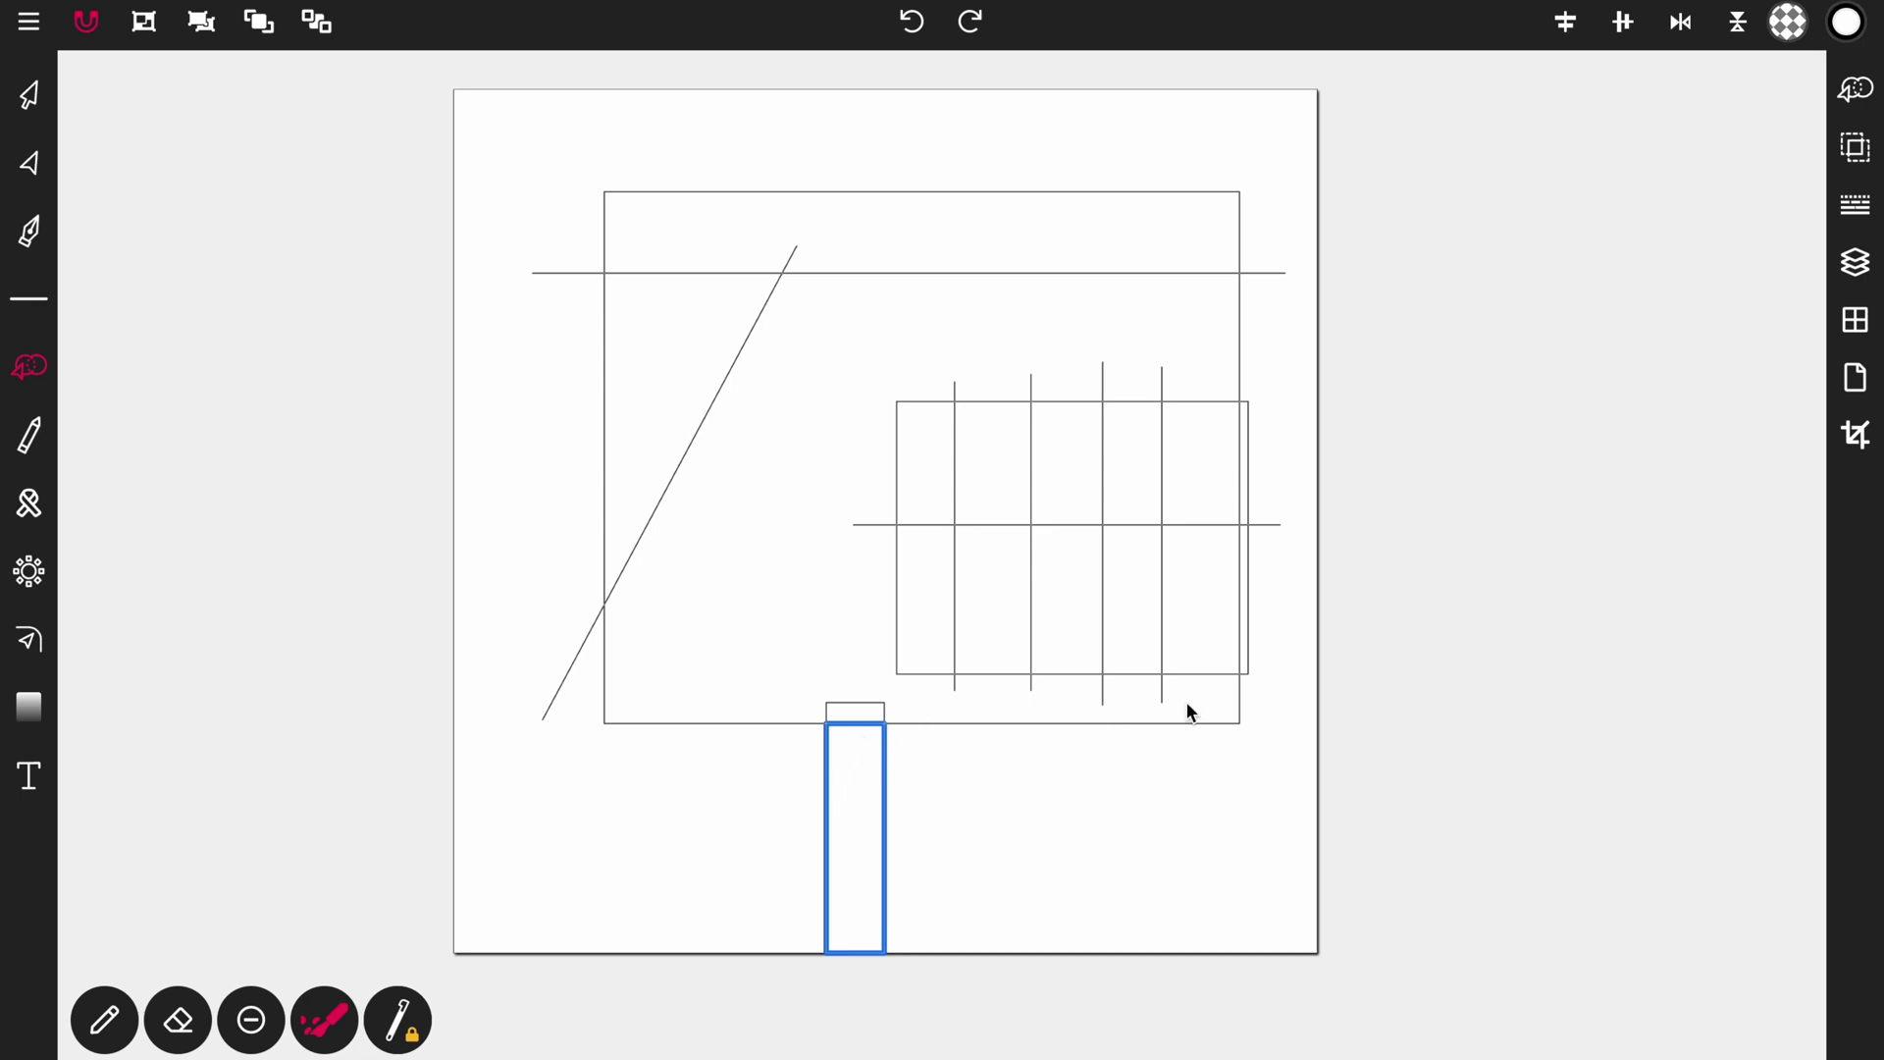
pyautogui.moveTo(1195, 702)
pyautogui.mouseDown()
pyautogui.moveTo(847, 700)
pyautogui.moveTo(723, 668)
pyautogui.moveTo(747, 578)
pyautogui.moveTo(816, 535)
pyautogui.moveTo(840, 544)
pyautogui.moveTo(853, 507)
pyautogui.moveTo(713, 548)
pyautogui.moveTo(802, 426)
pyautogui.moveTo(833, 333)
pyautogui.moveTo(964, 381)
pyautogui.moveTo(1187, 354)
pyautogui.moveTo(910, 337)
pyautogui.moveTo(804, 363)
pyautogui.moveTo(753, 496)
pyautogui.moveTo(698, 563)
pyautogui.moveTo(786, 671)
pyautogui.mouseUp()
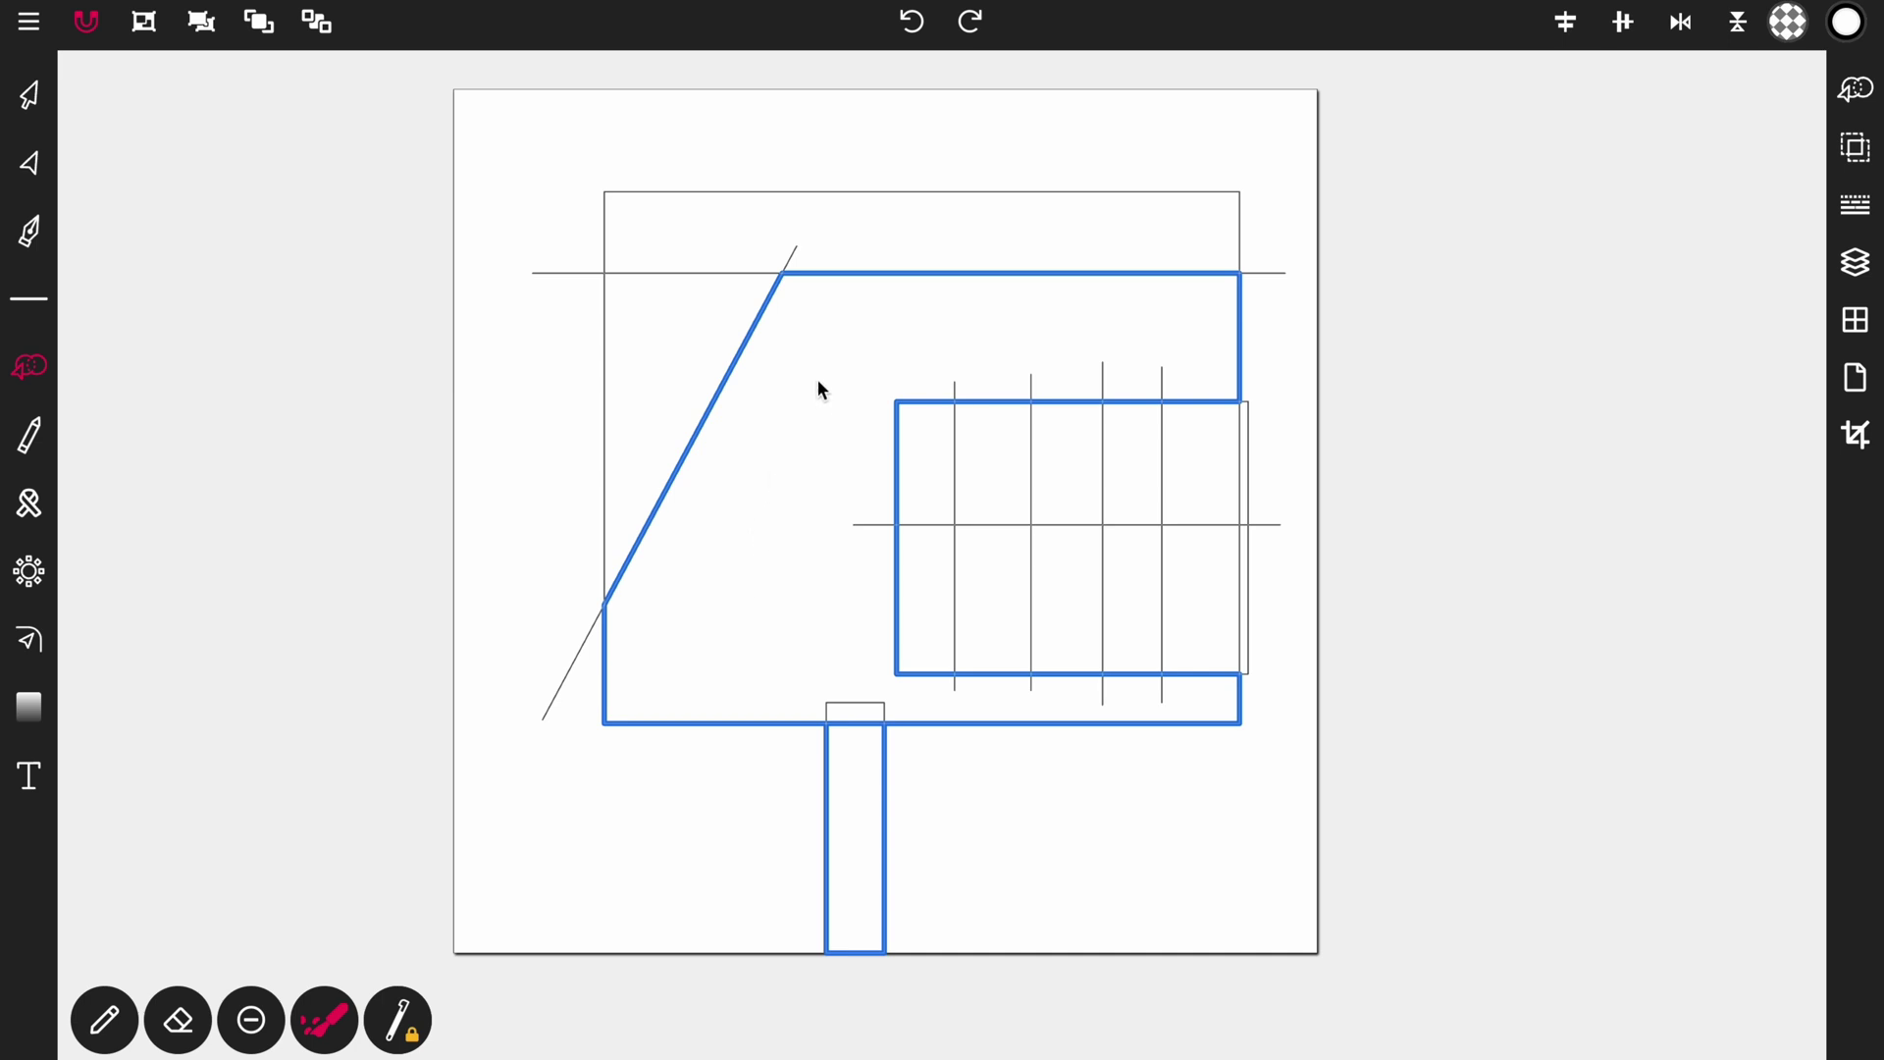
# Build each of the ten grid cells inside the large rectangle as its own closed shape.
pyautogui.click(927, 458)
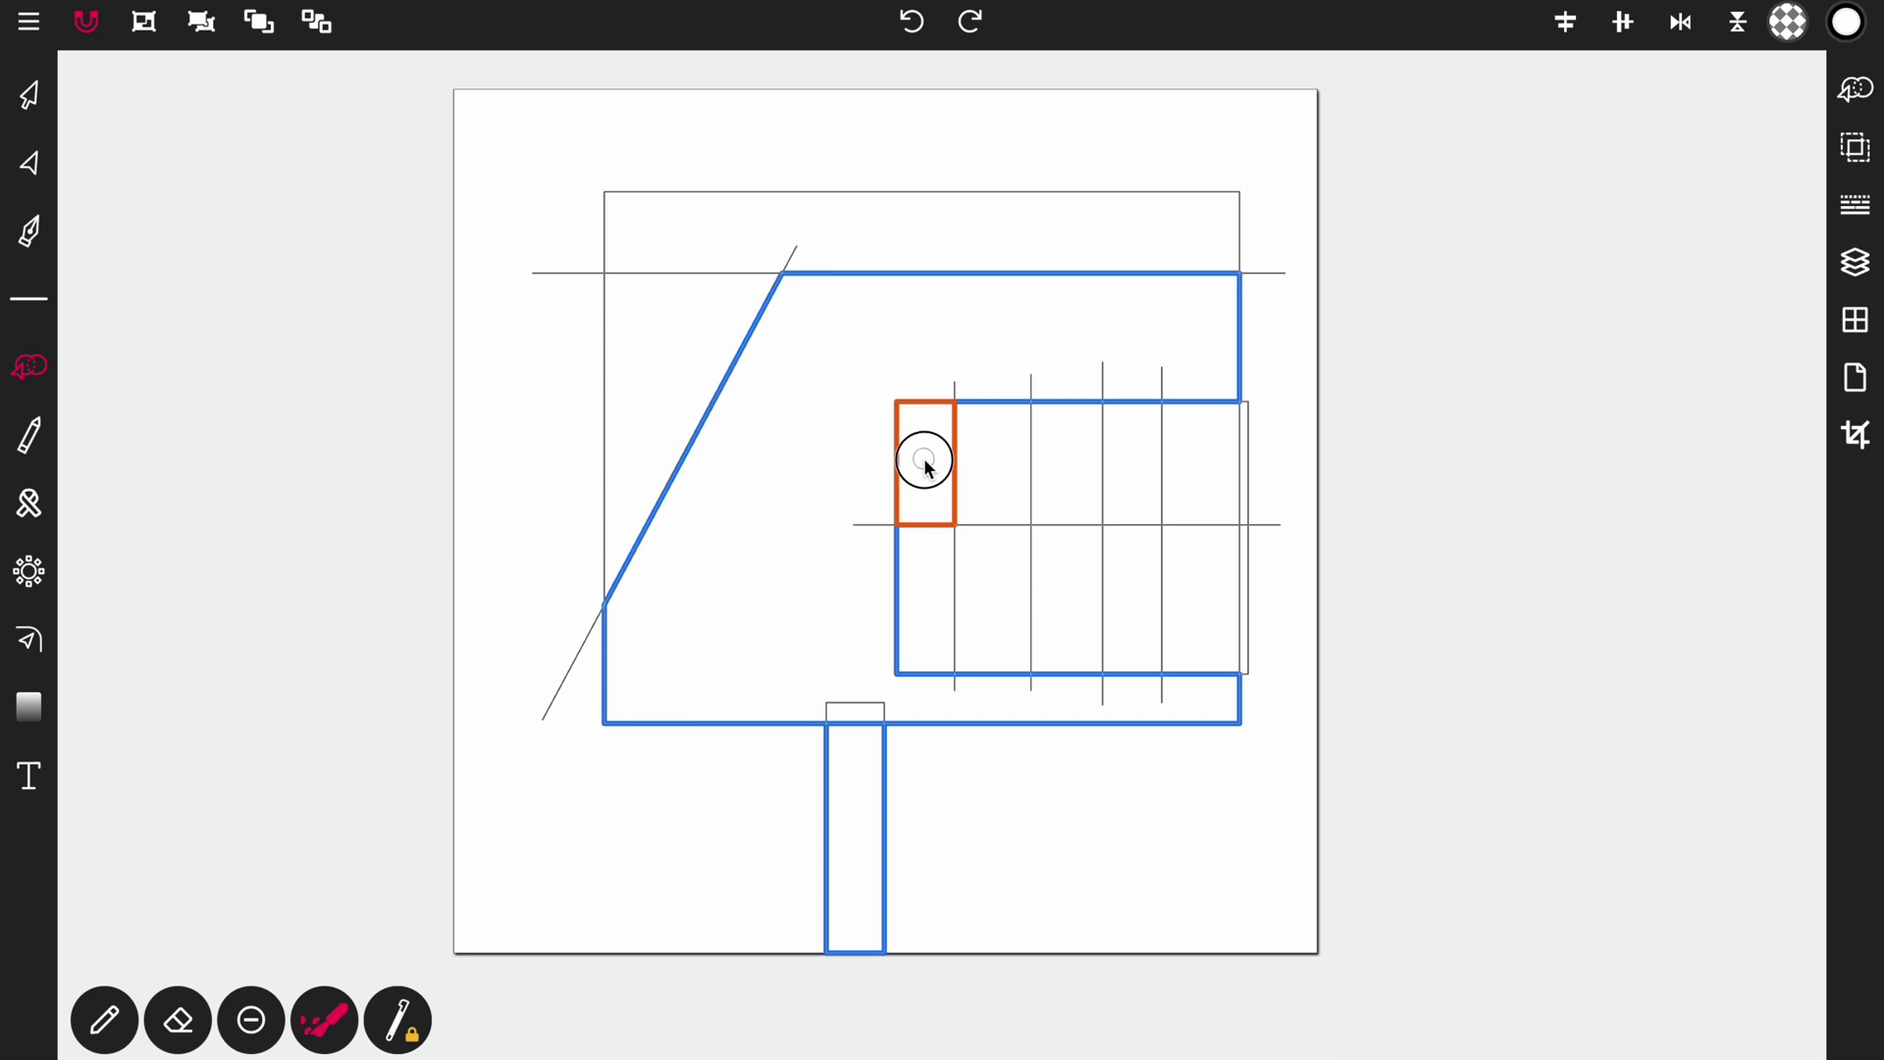
pyautogui.click(932, 583)
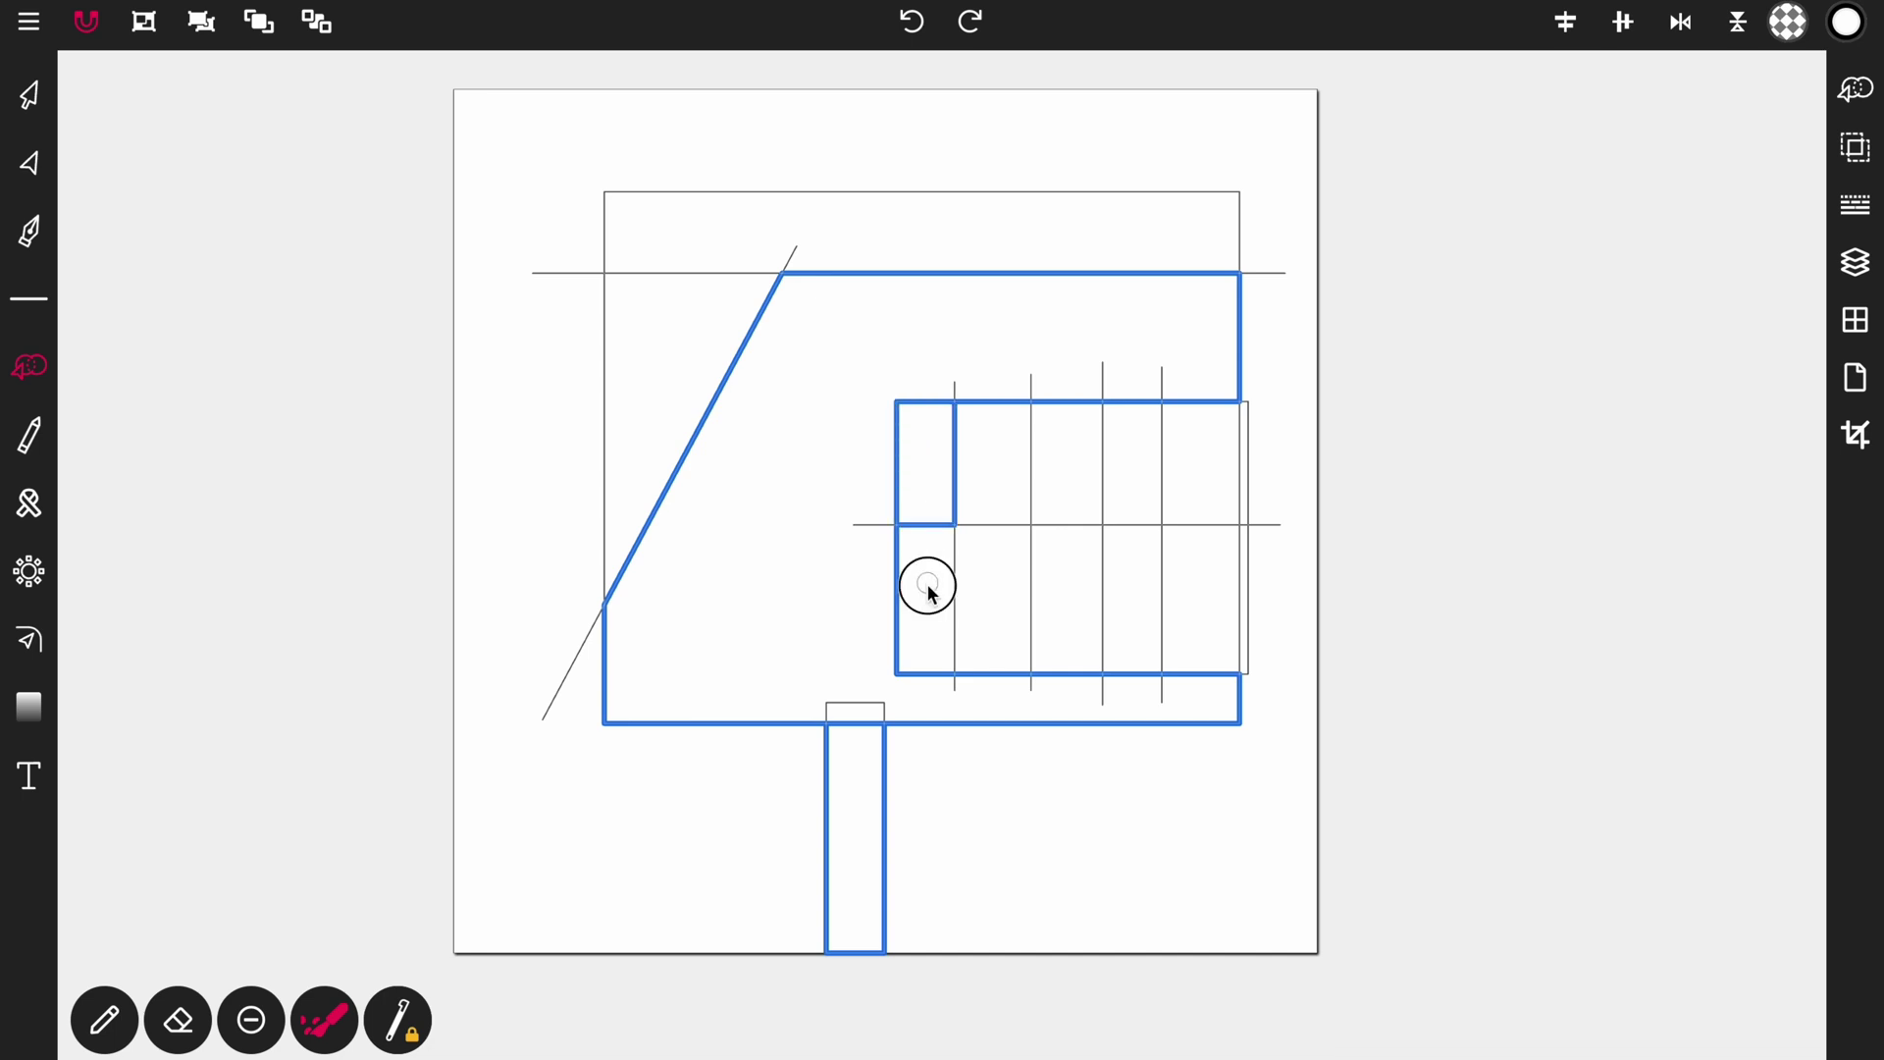
pyautogui.click(991, 586)
pyautogui.click(982, 449)
pyautogui.click(1070, 459)
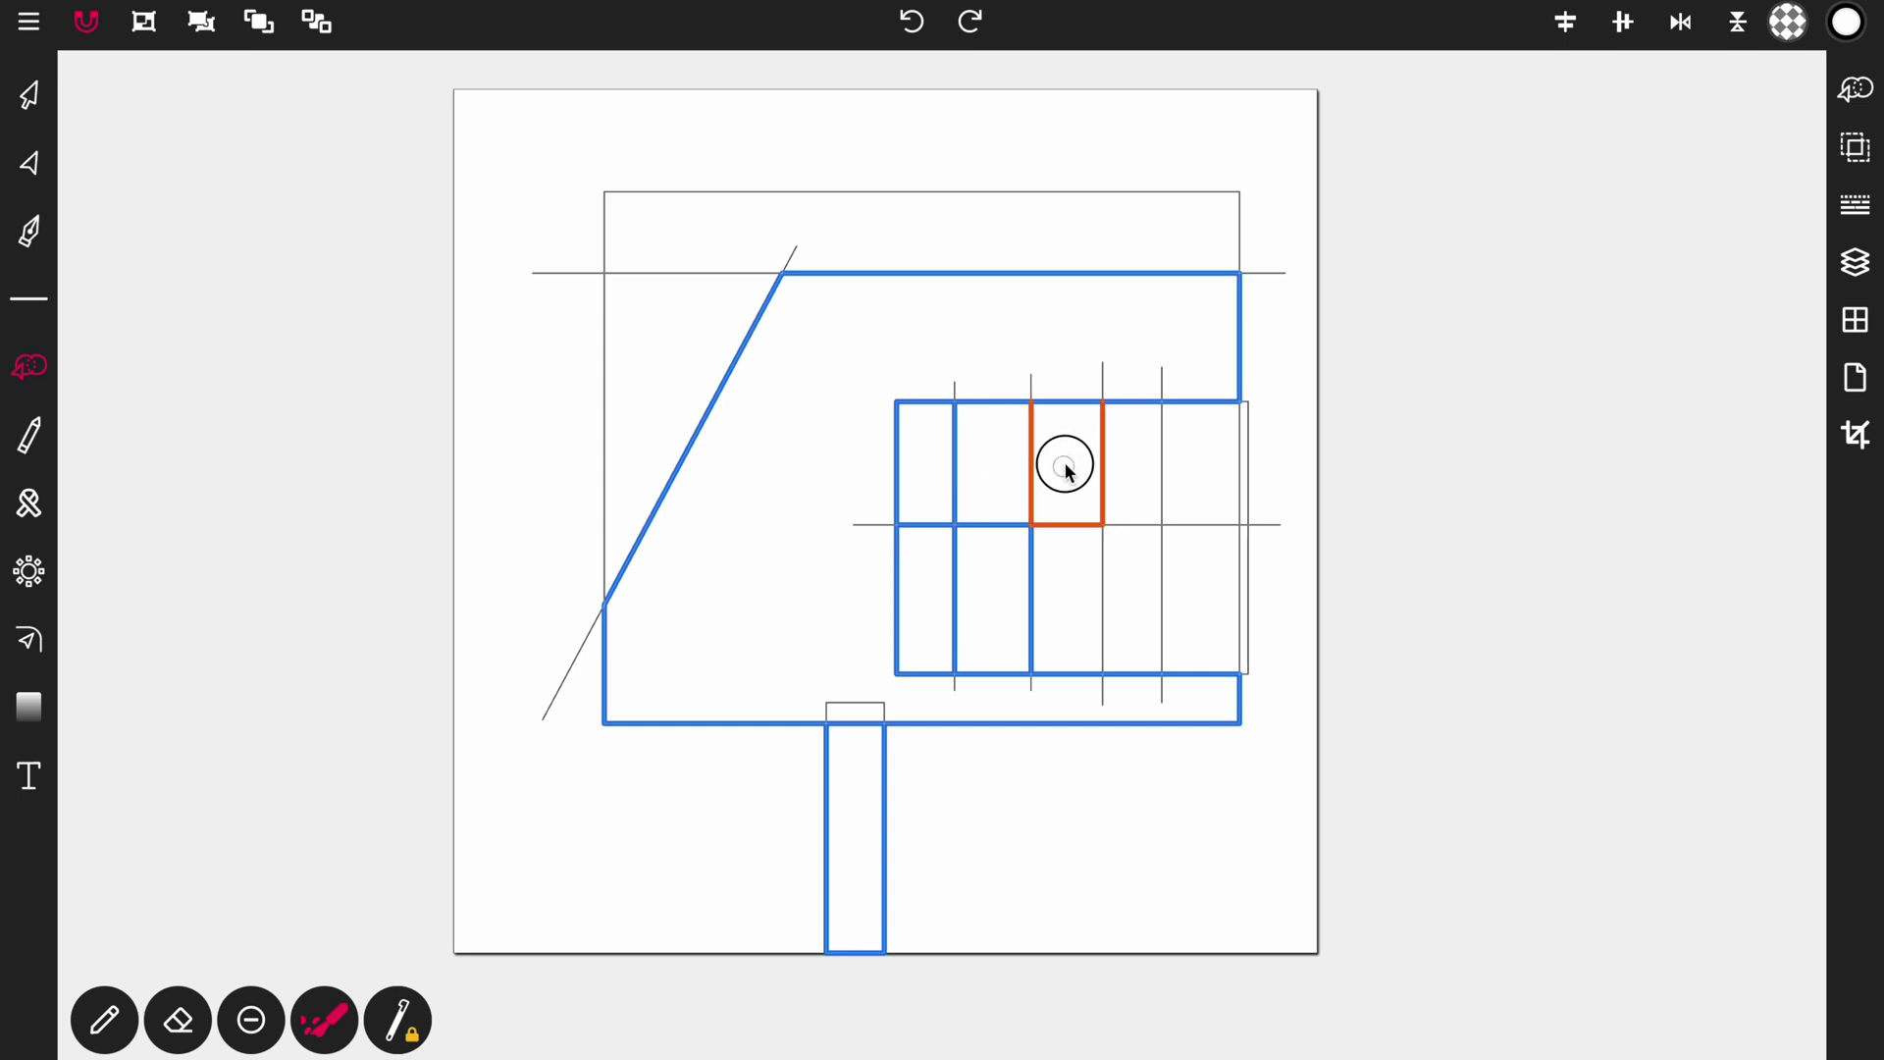
pyautogui.click(1067, 601)
pyautogui.click(1134, 577)
pyautogui.click(1201, 581)
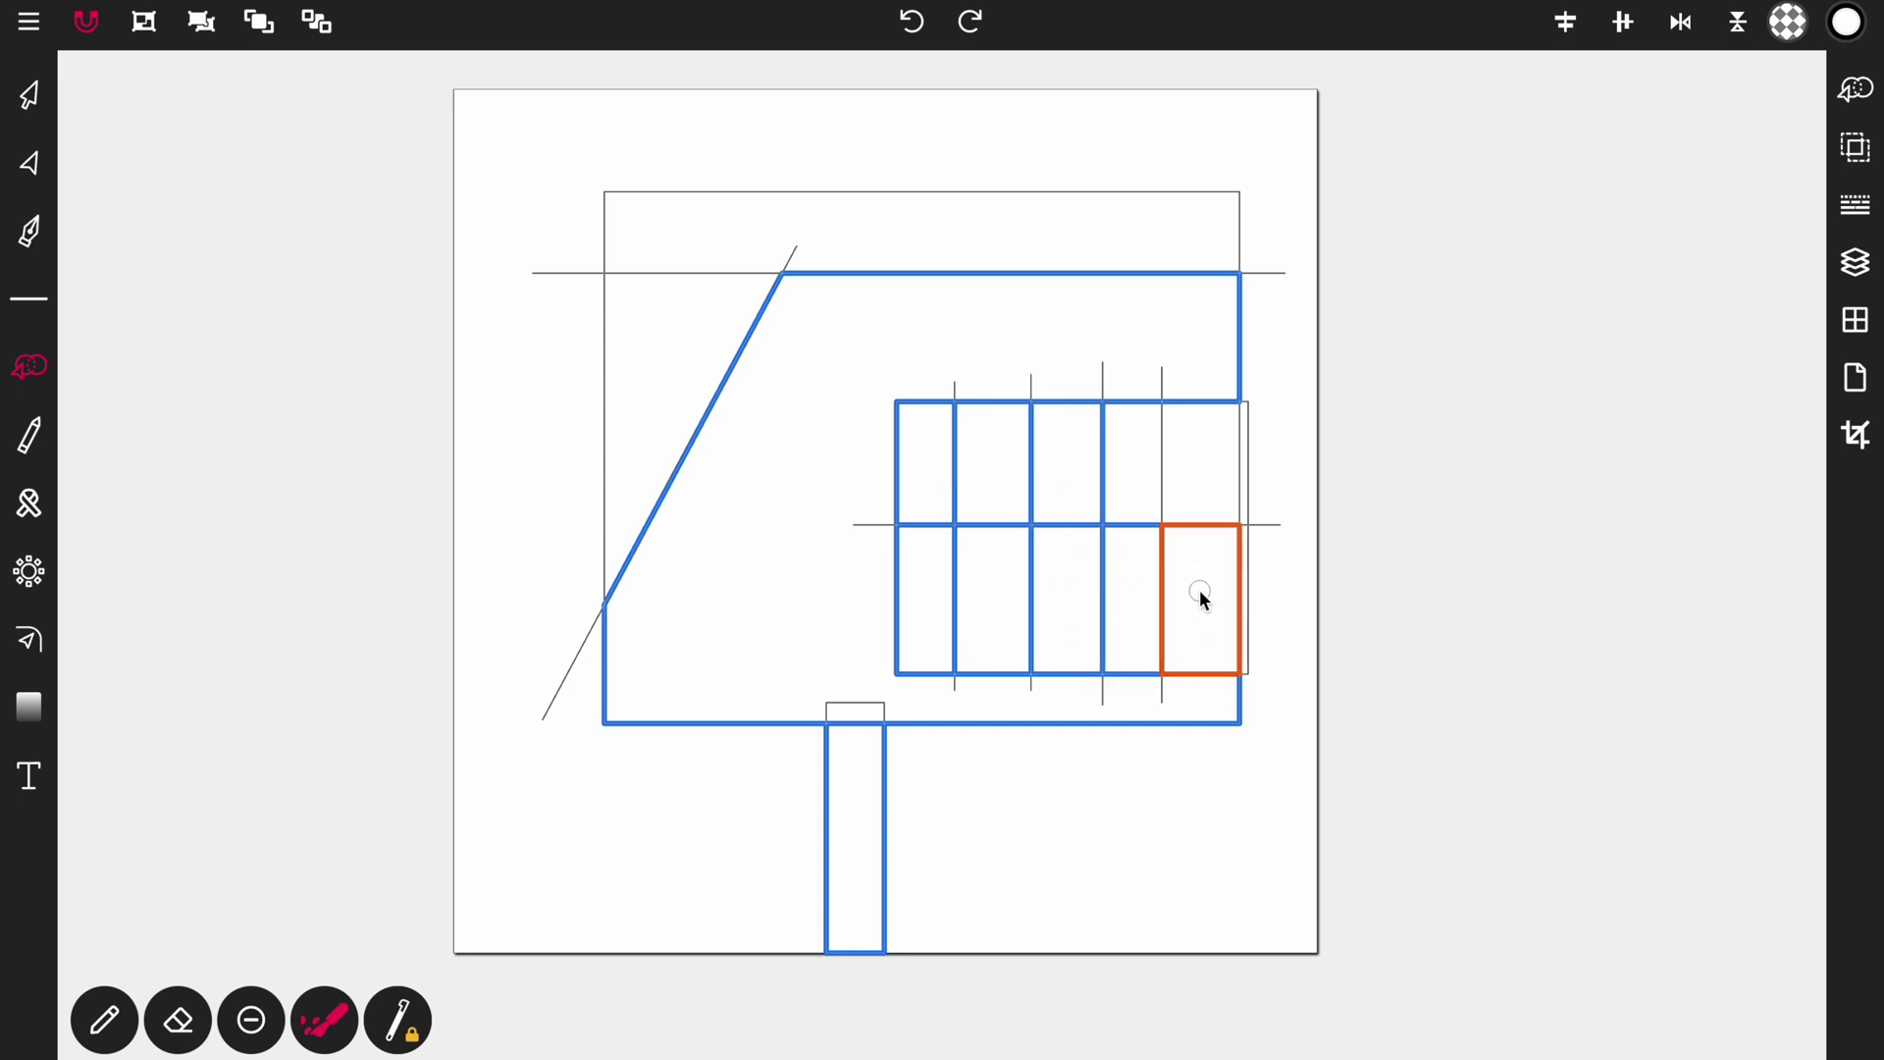
pyautogui.click(1193, 462)
pyautogui.click(1136, 460)
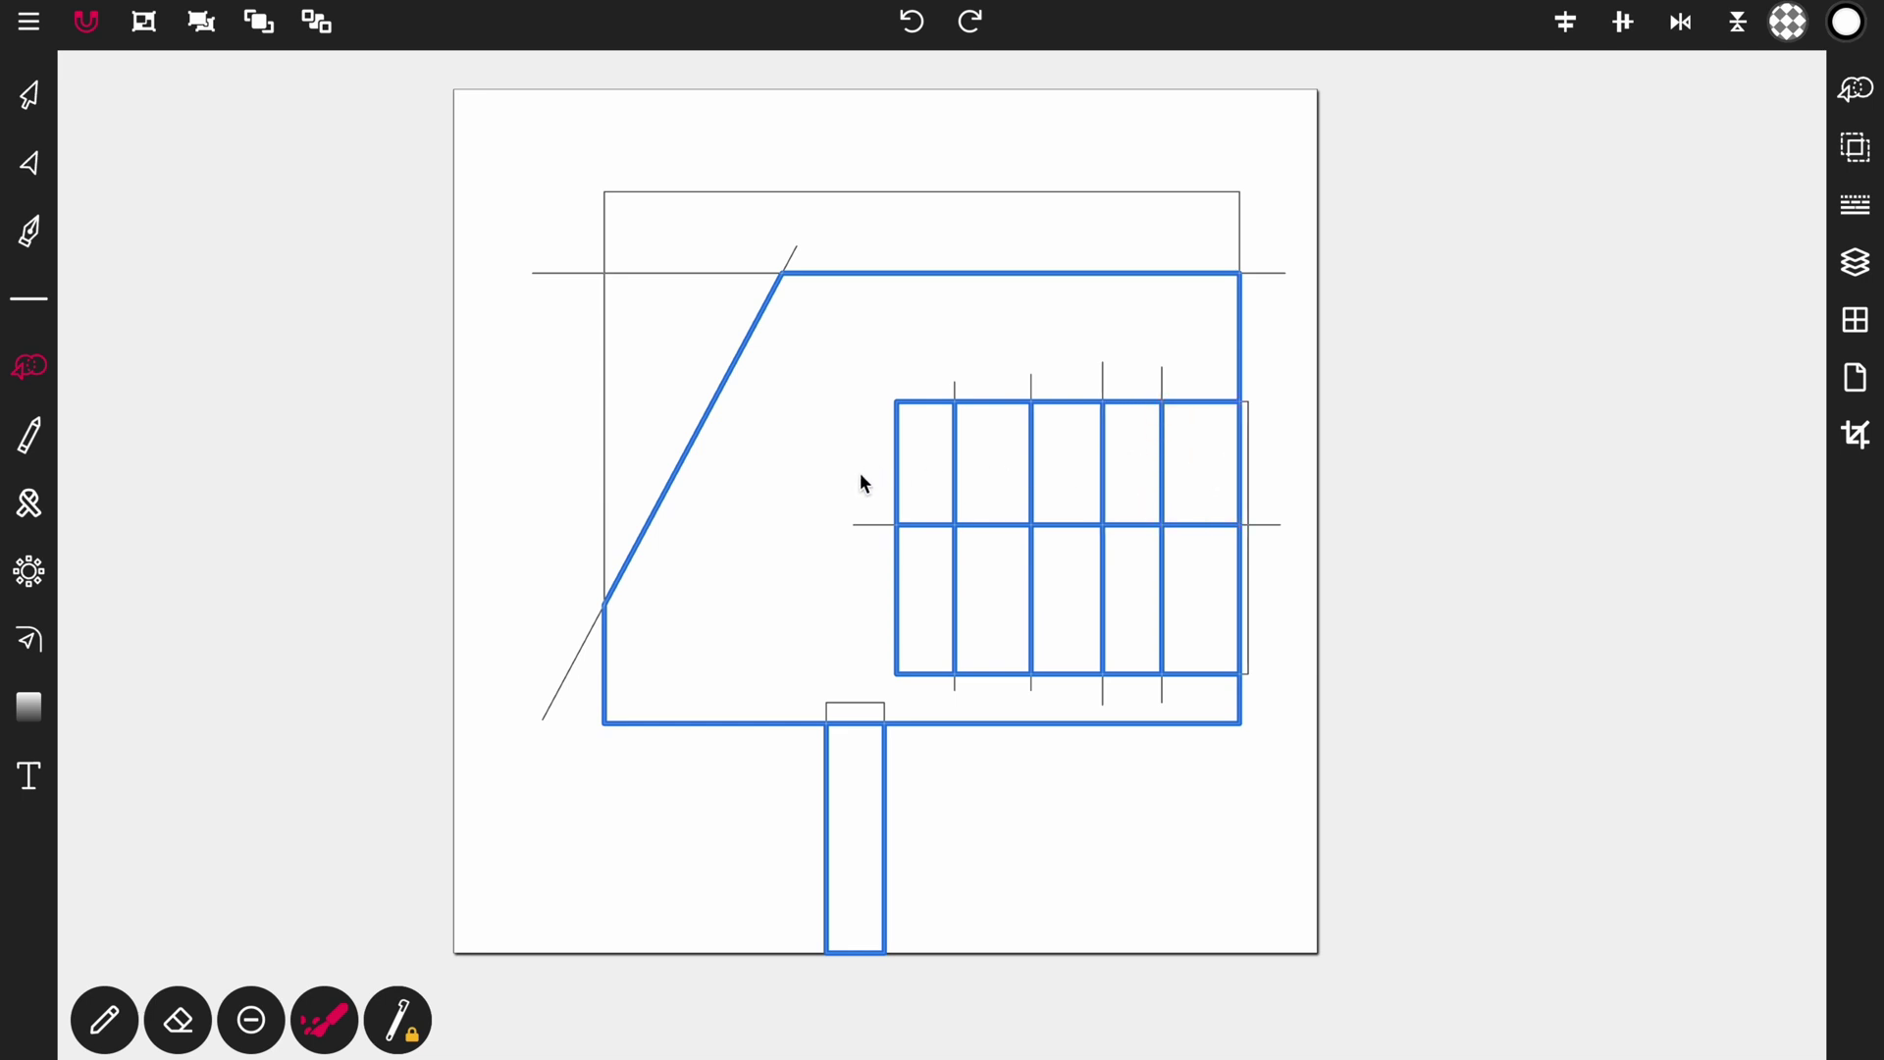
# Build the upper strip and the triangular left corner as separate shapes, and finish the shape building to discard the leftover line ends.
pyautogui.click(1116, 222)
pyautogui.moveTo(1118, 228); pyautogui.dragTo(687, 233)
pyautogui.click(656, 309)
pyautogui.moveTo(655, 309)
pyautogui.mouseDown()
pyautogui.moveTo(643, 399)
pyautogui.moveTo(667, 351)
pyautogui.mouseUp()
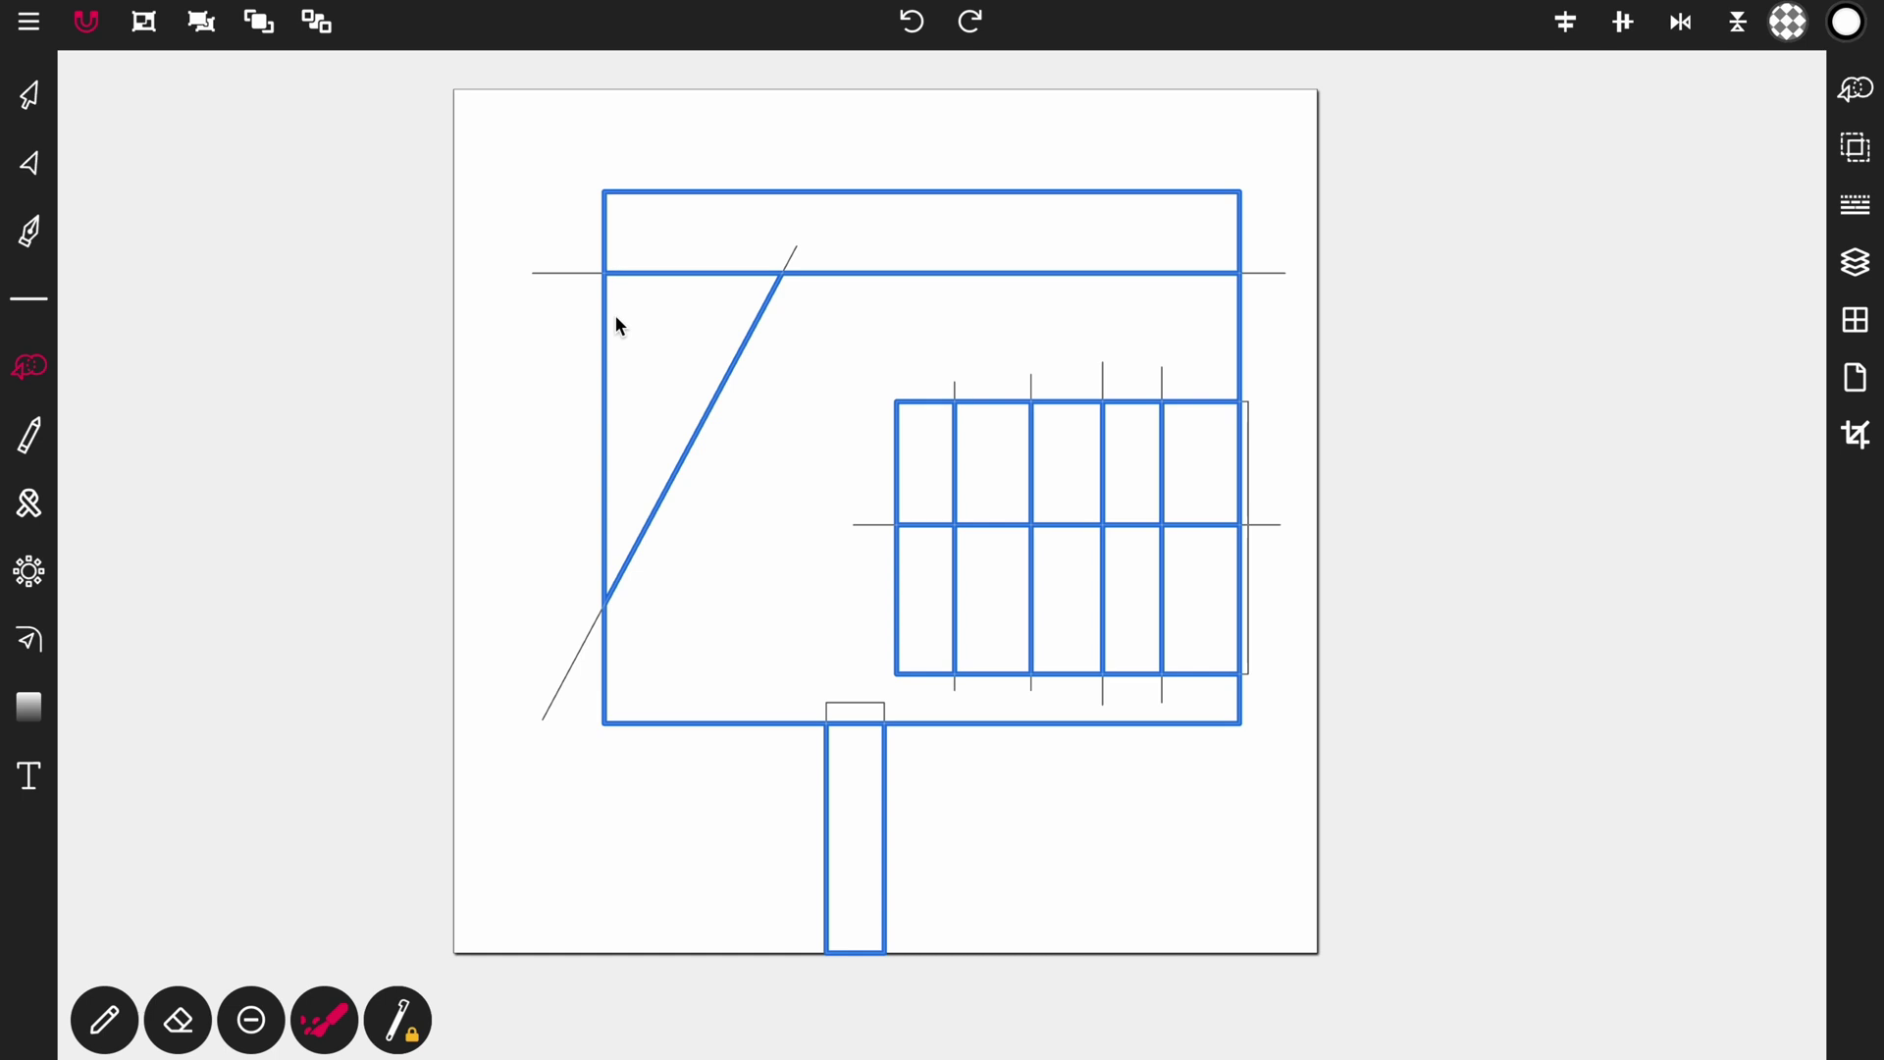
pyautogui.click(29, 98)
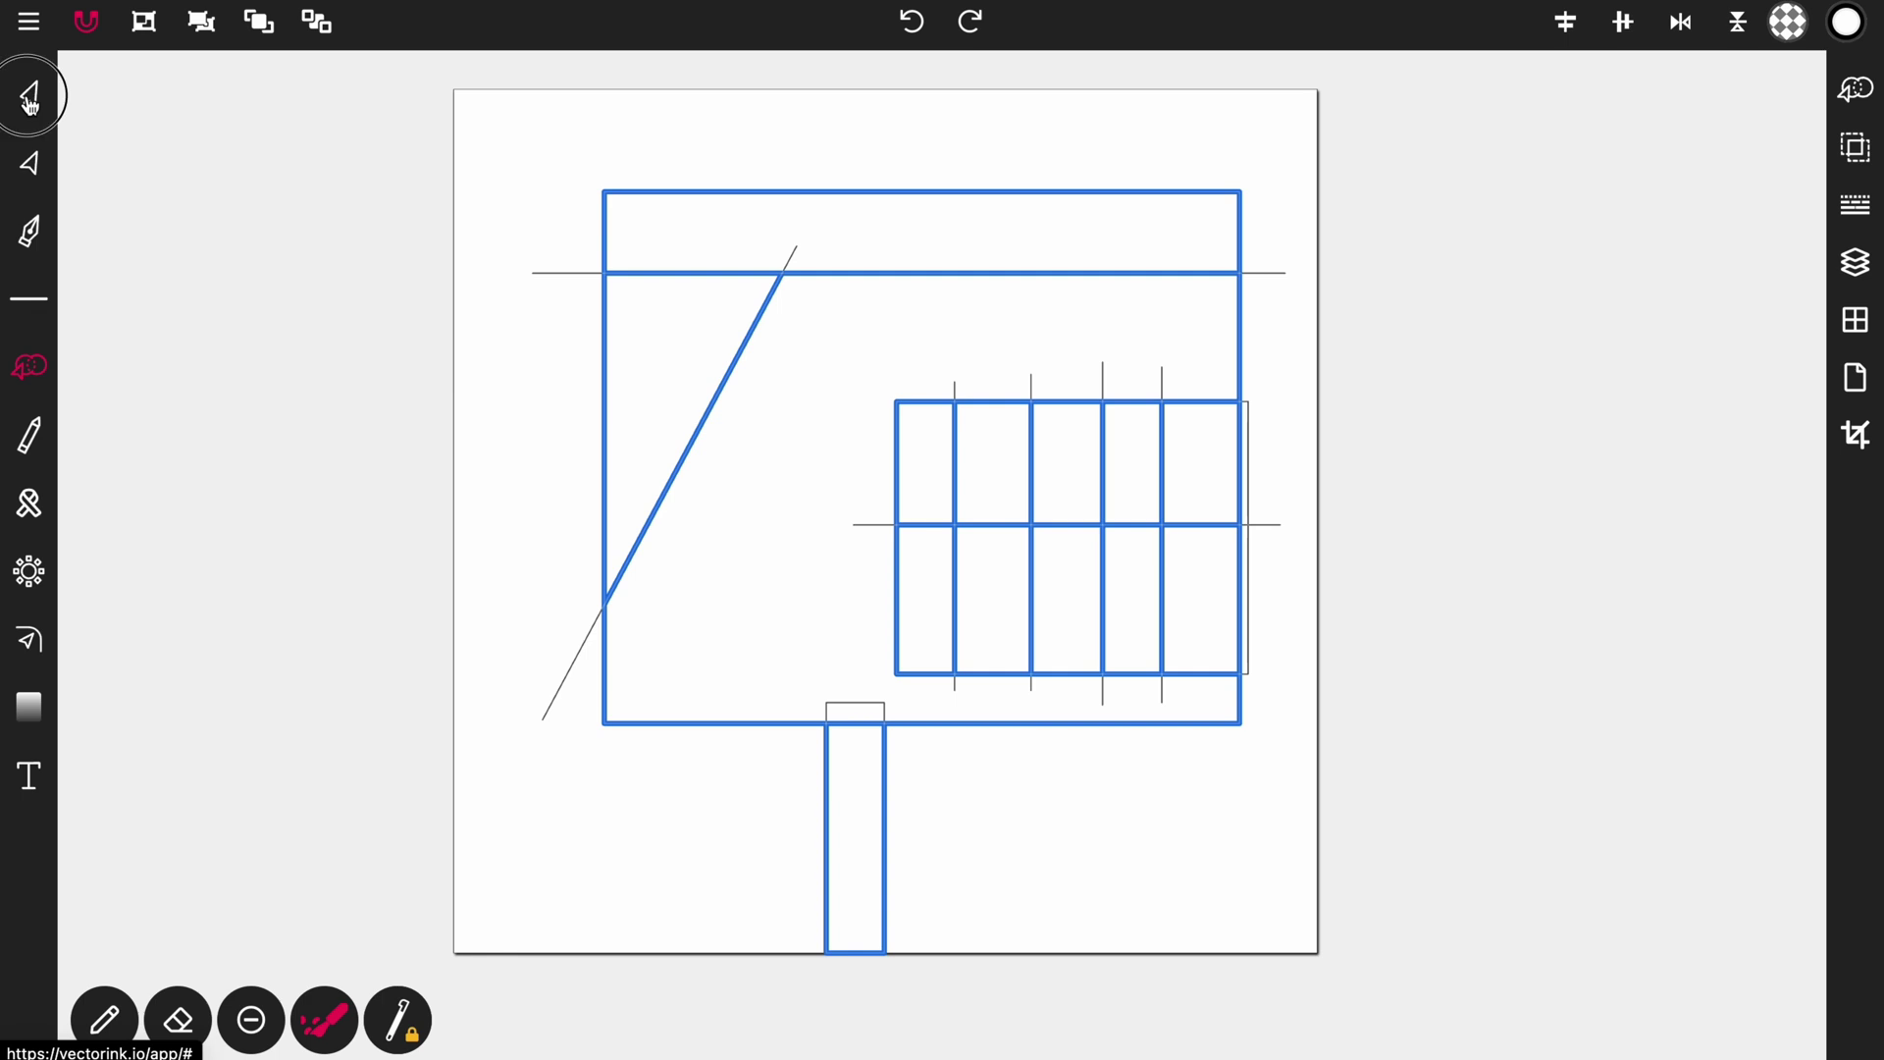
pyautogui.click(1342, 429)
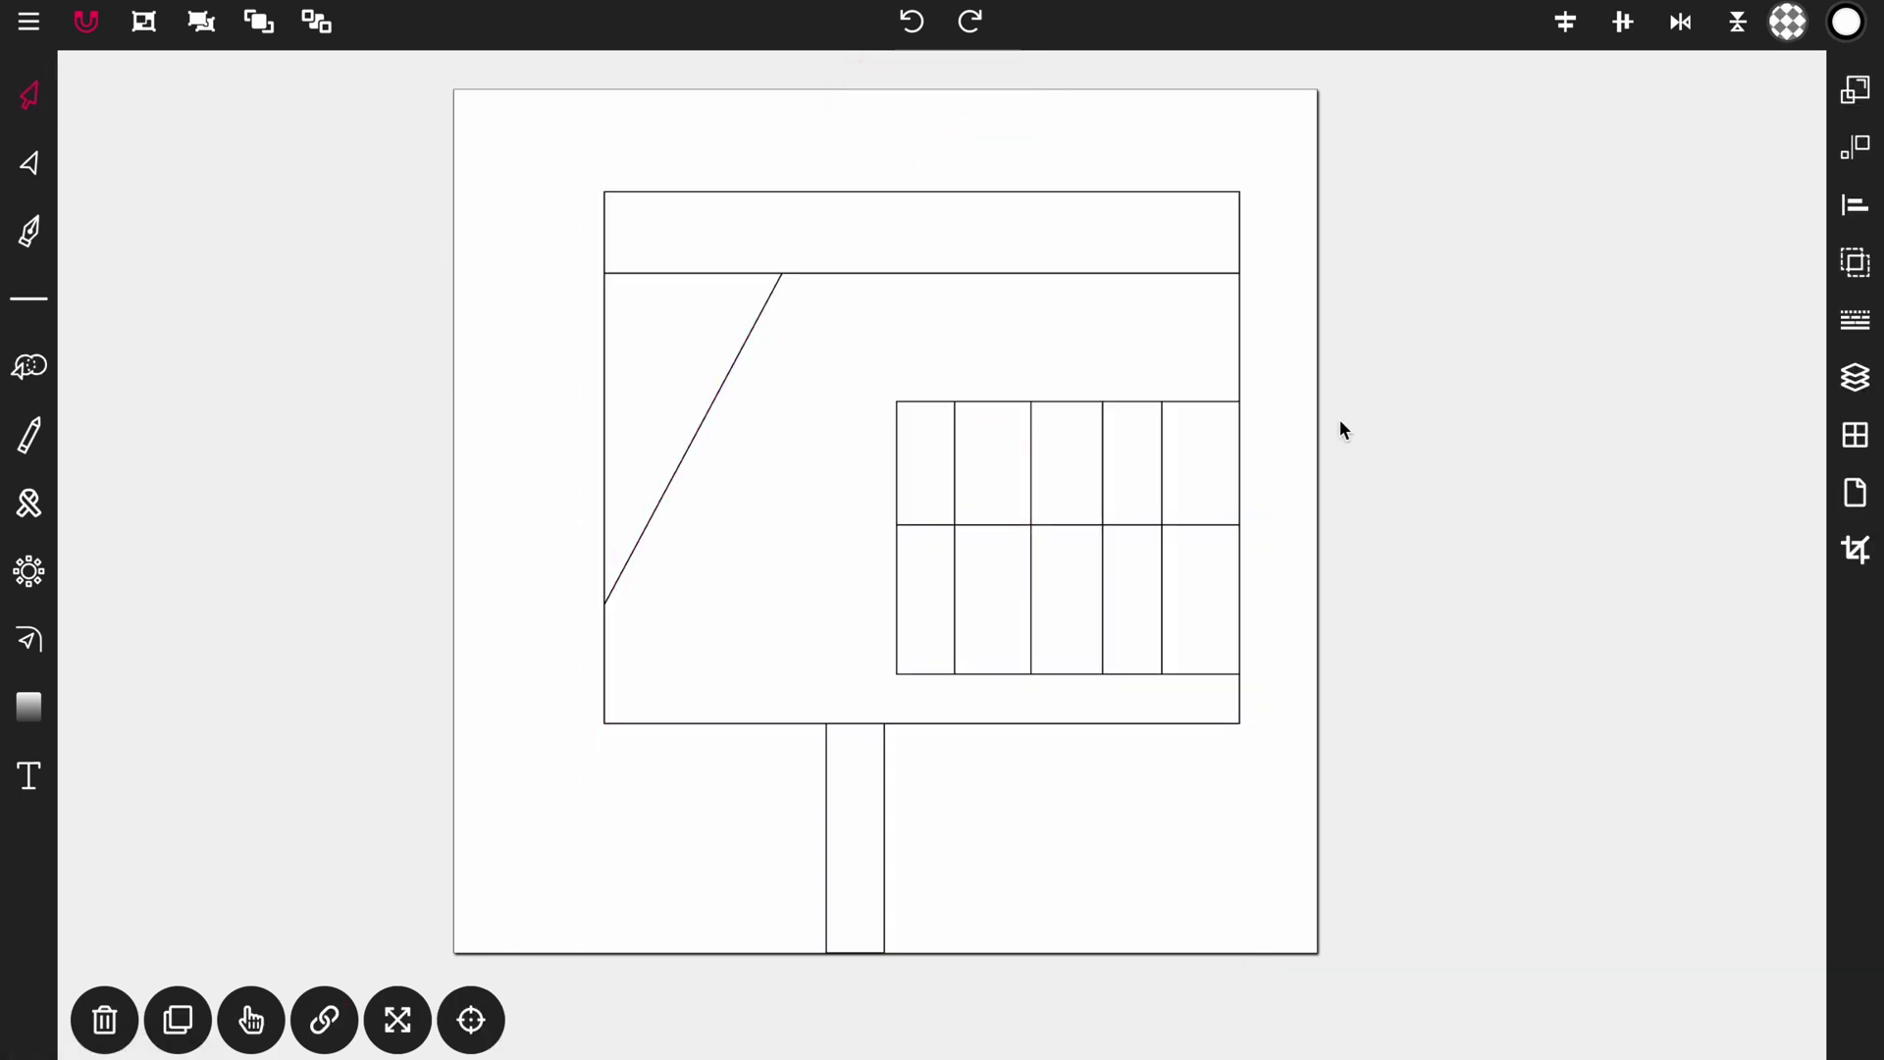
pyautogui.click(1241, 344)
pyautogui.click(1392, 414)
# Load the library palette of teal, cream, two oranges and brown as the fill colour swatches.
pyautogui.click(1778, 21)
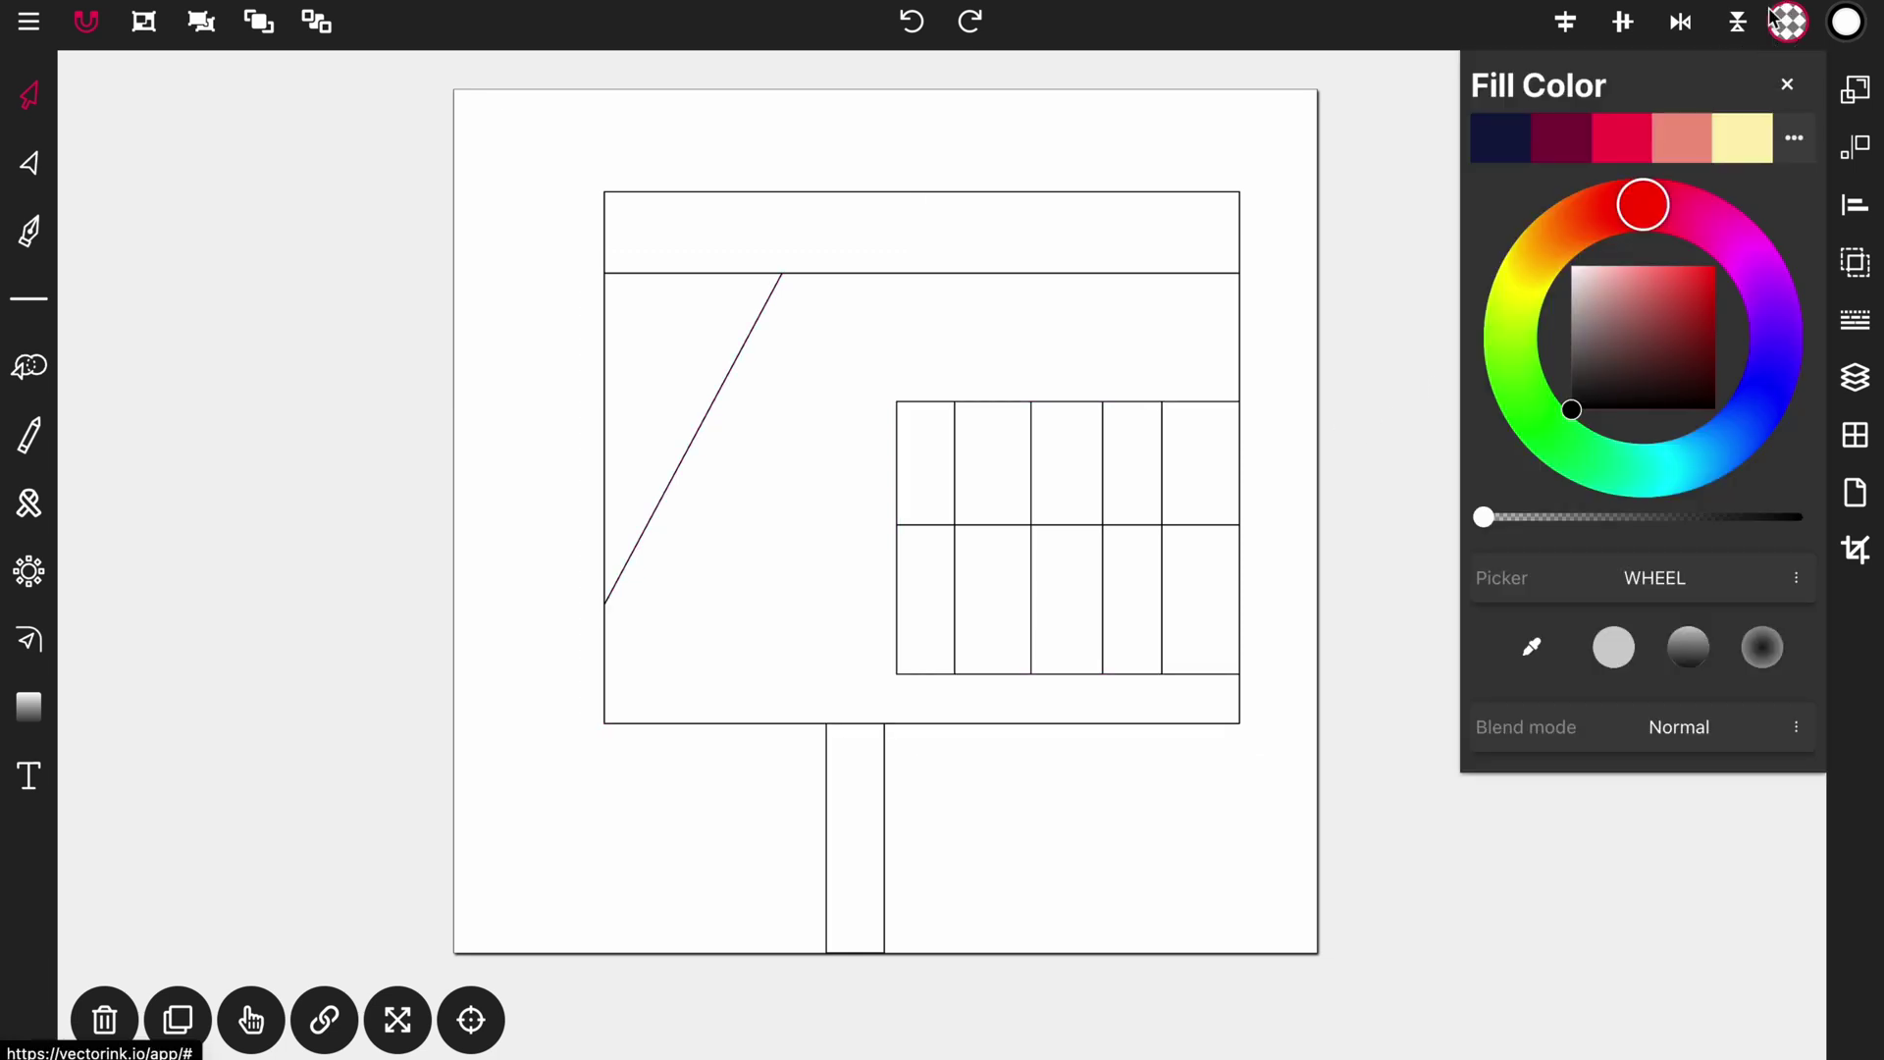
pyautogui.click(1796, 145)
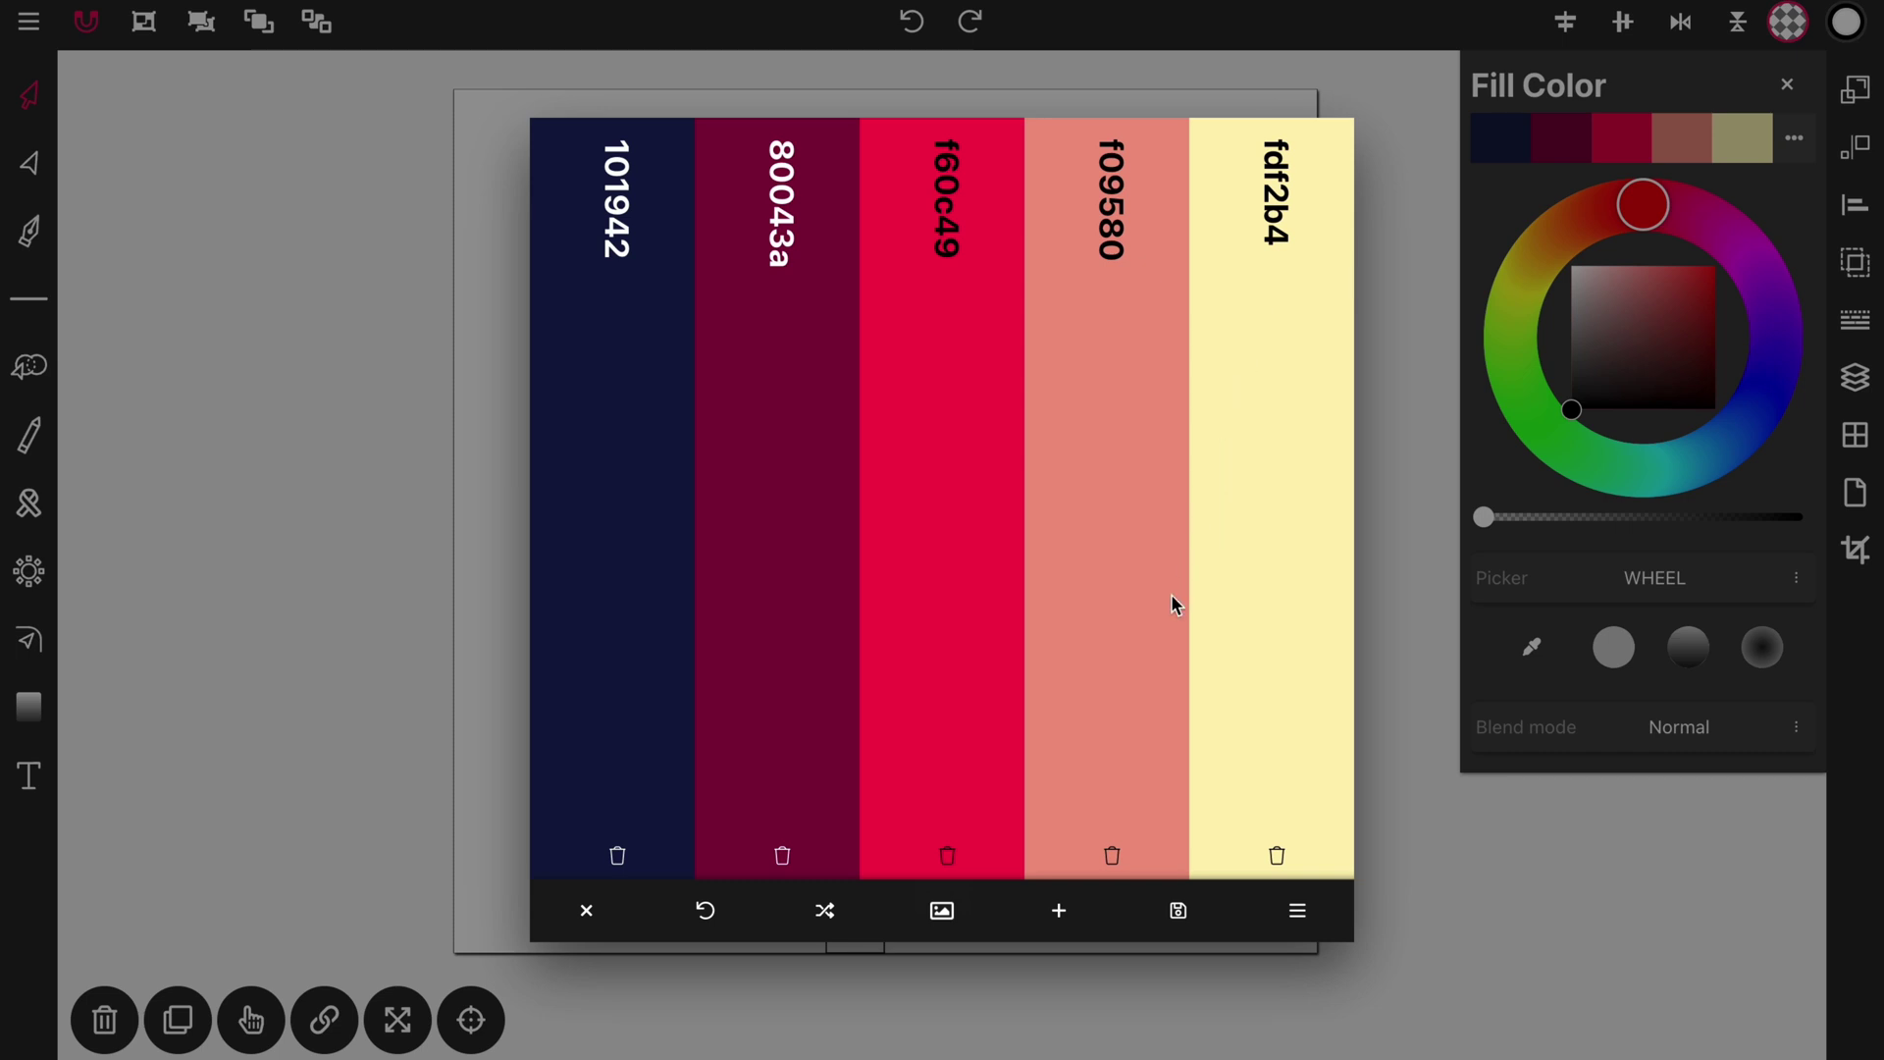
pyautogui.click(1300, 919)
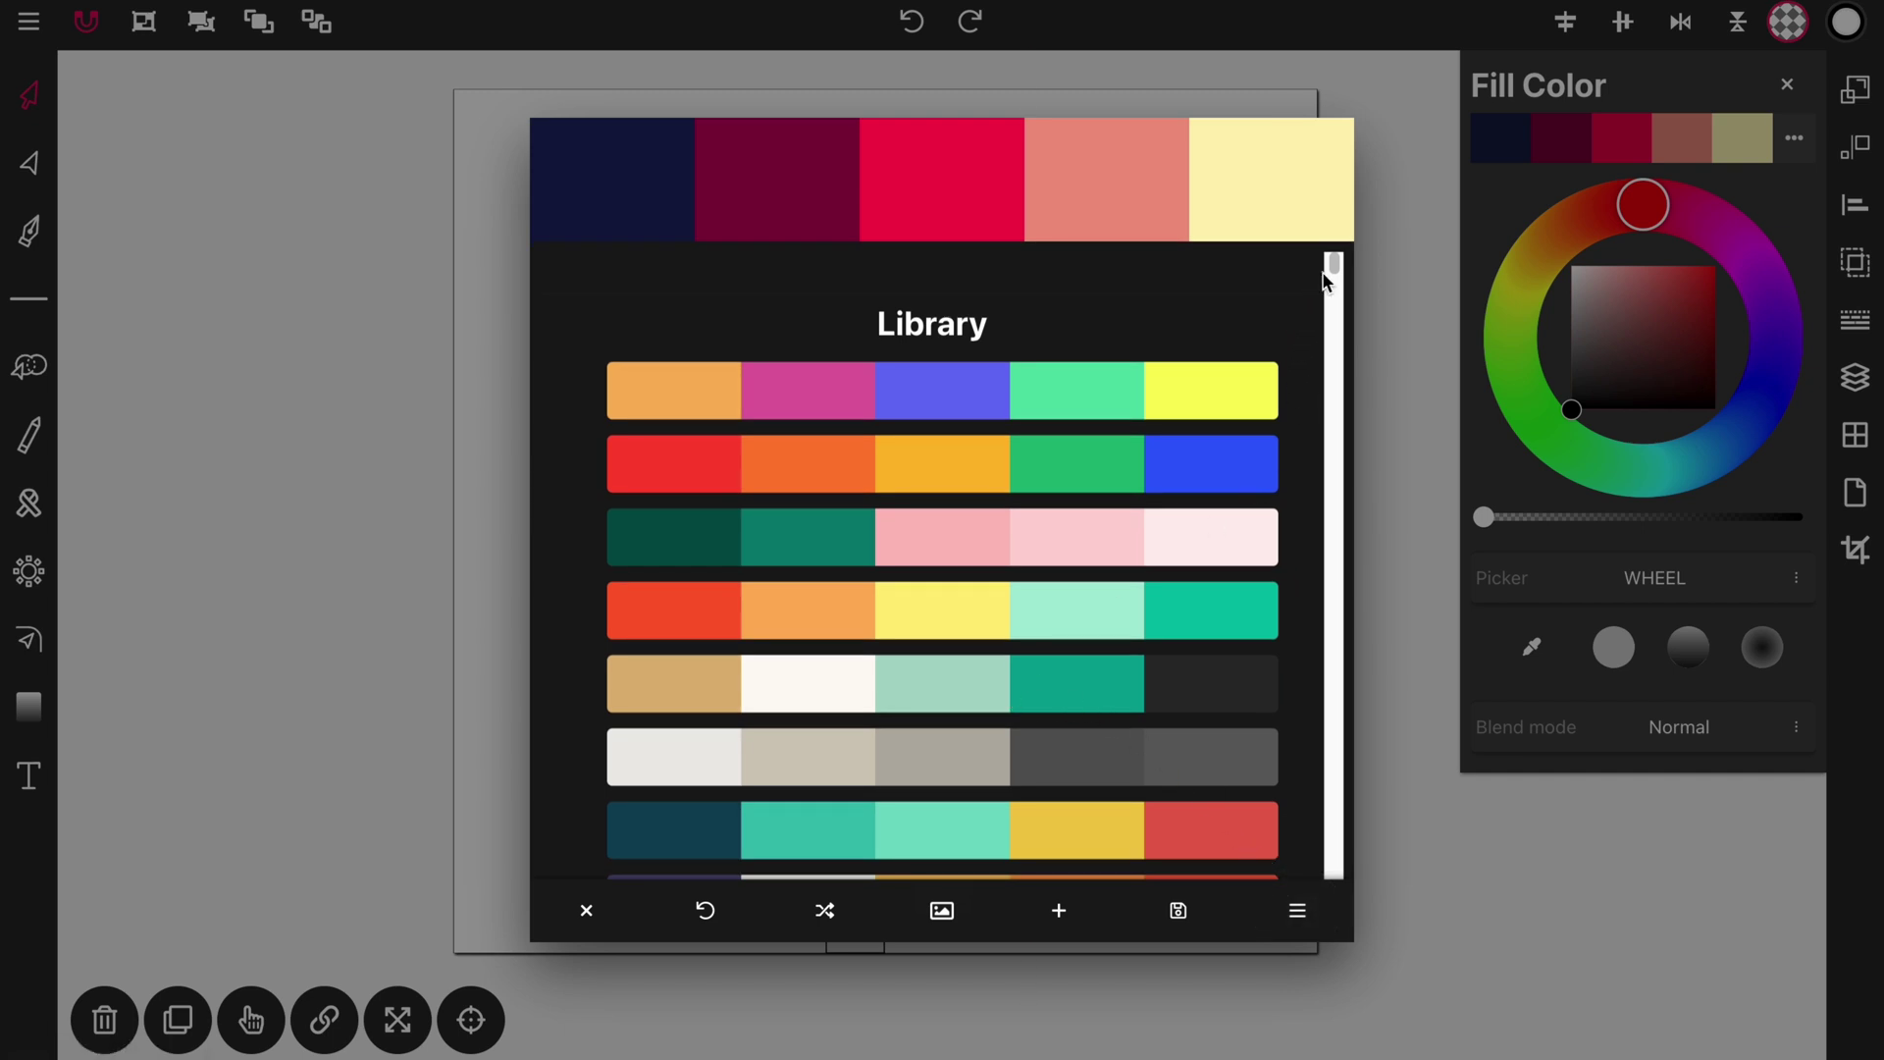
pyautogui.moveTo(1340, 277); pyautogui.dragTo(1338, 290)
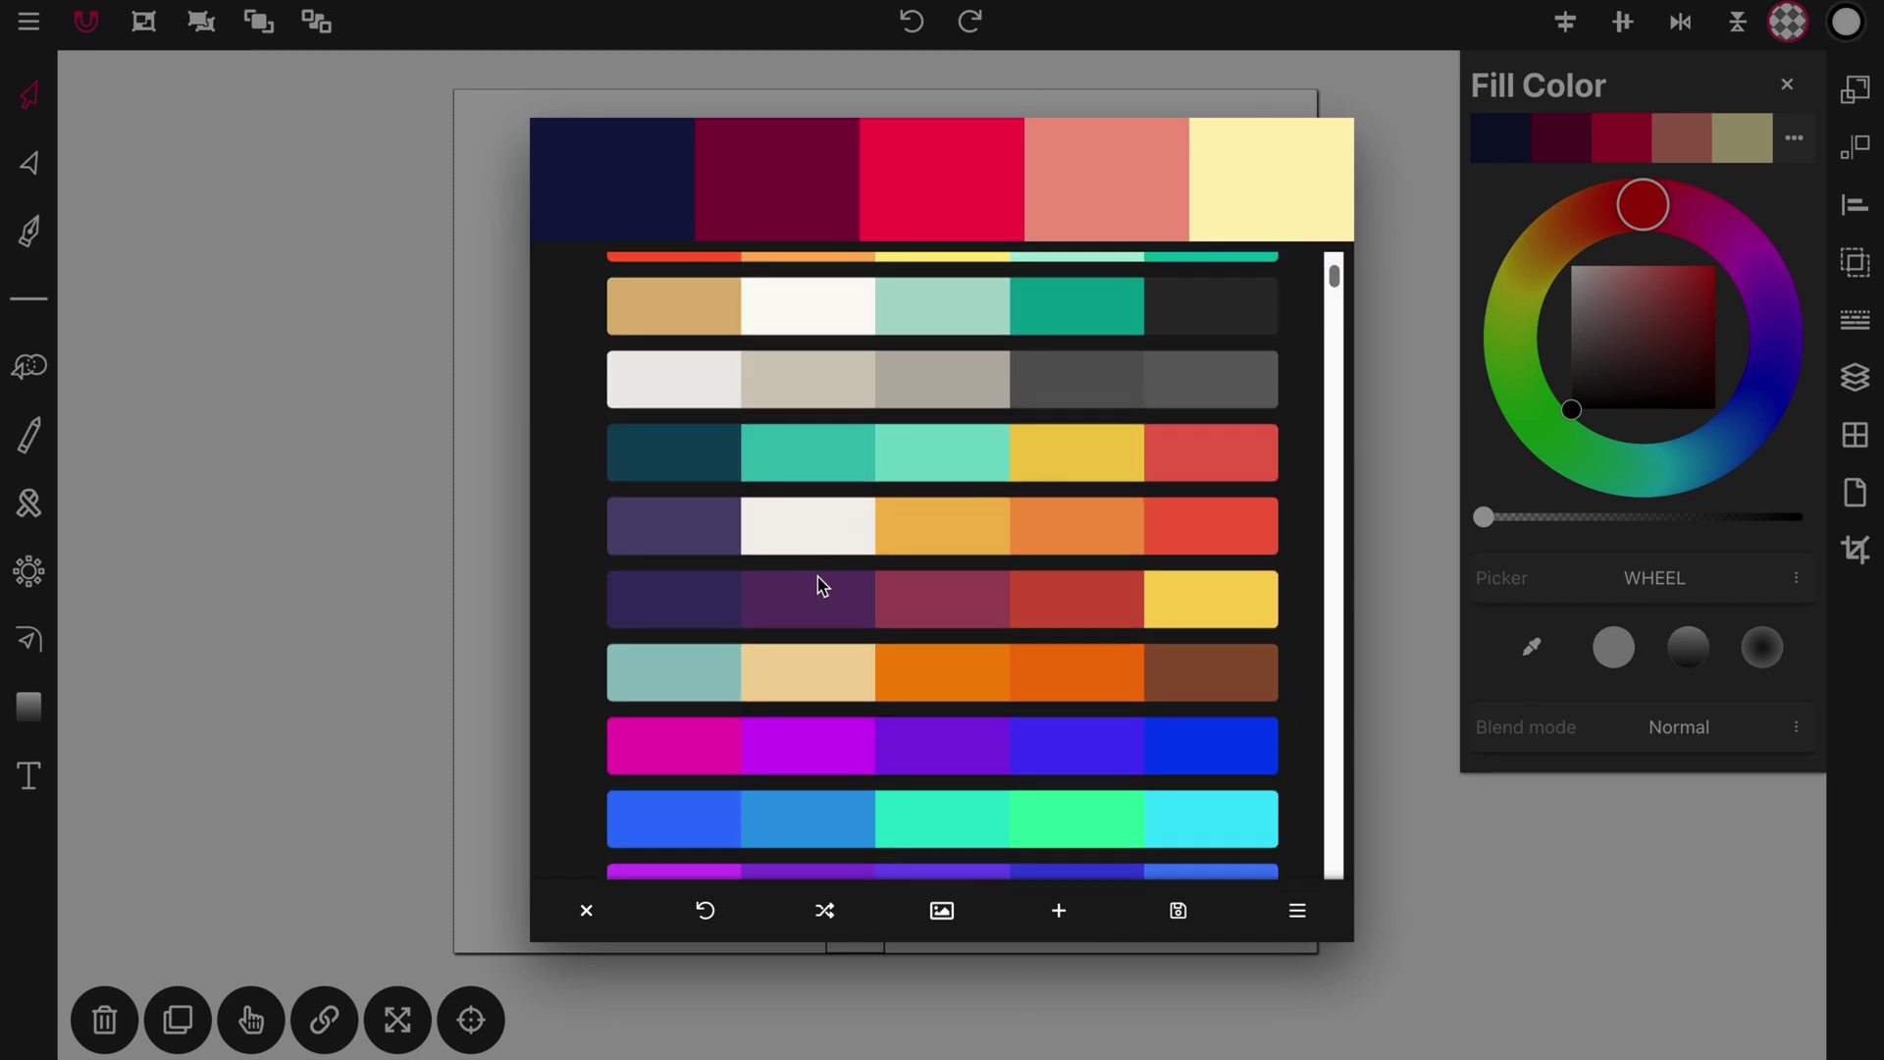
pyautogui.click(862, 664)
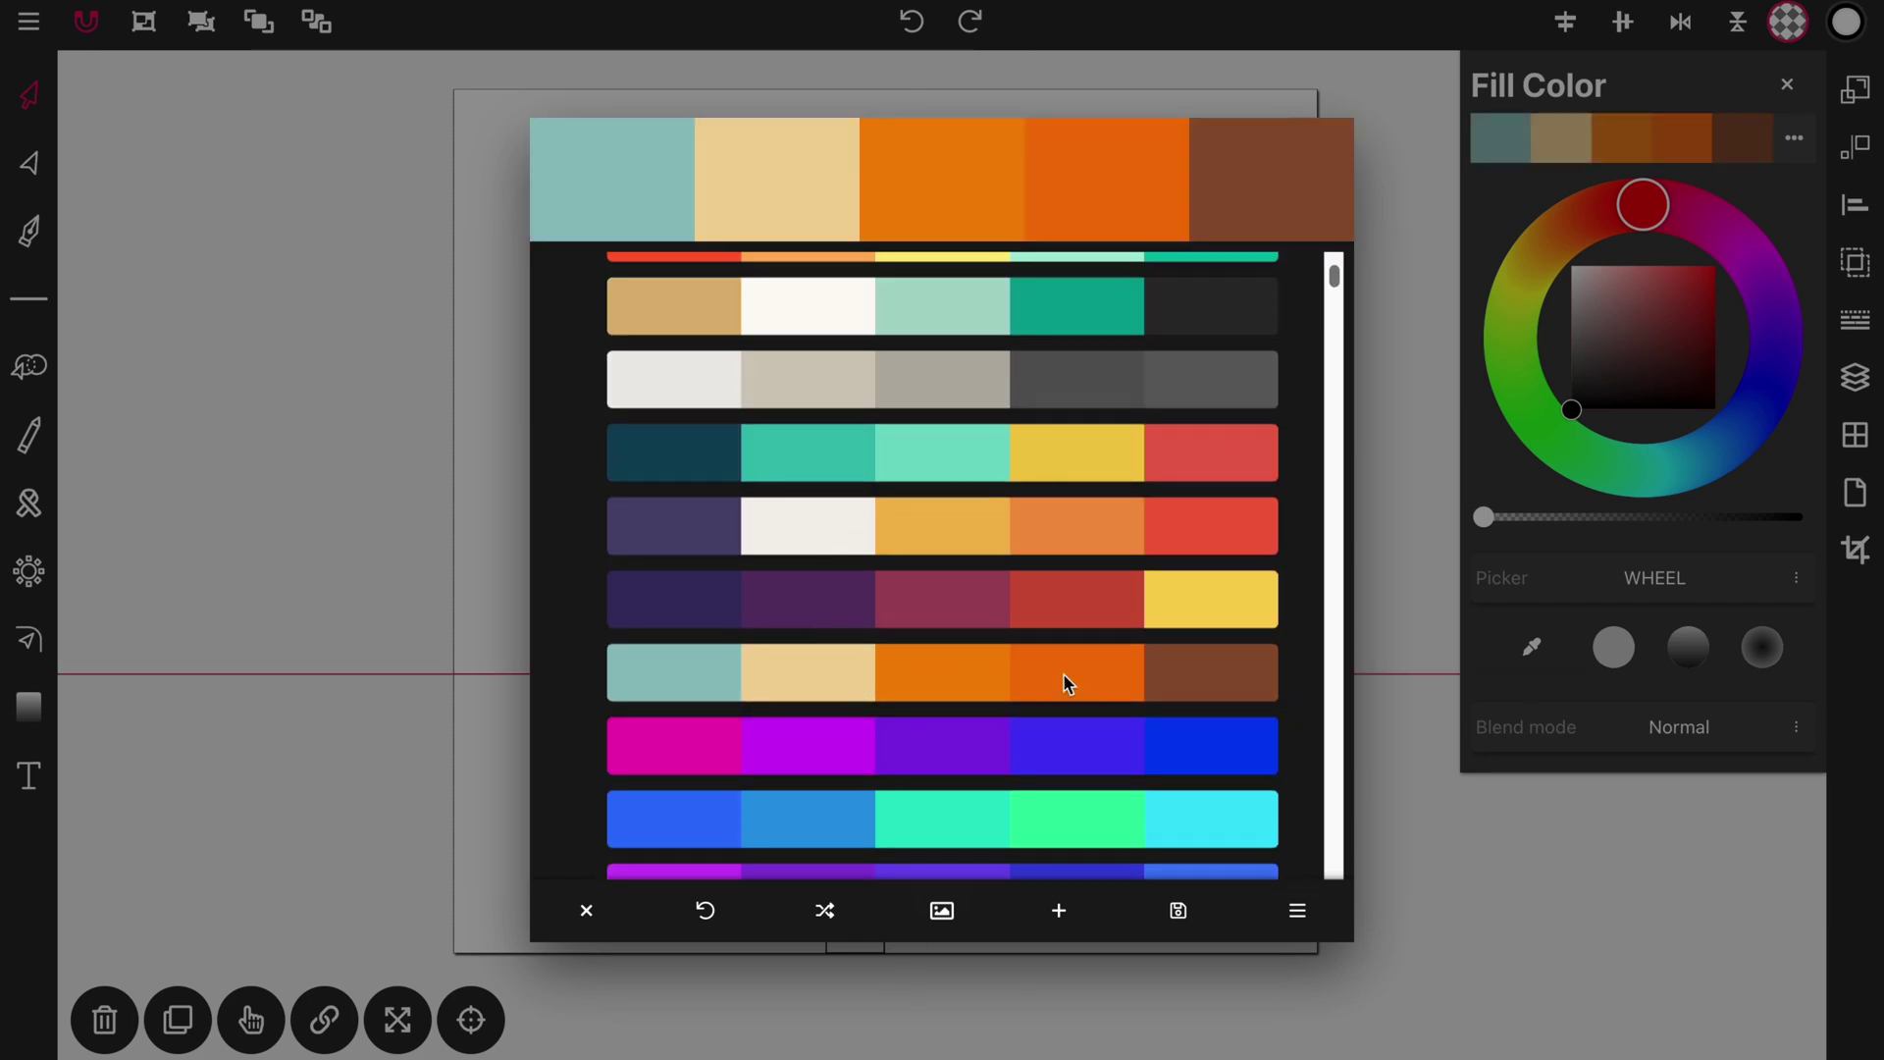
pyautogui.click(1428, 530)
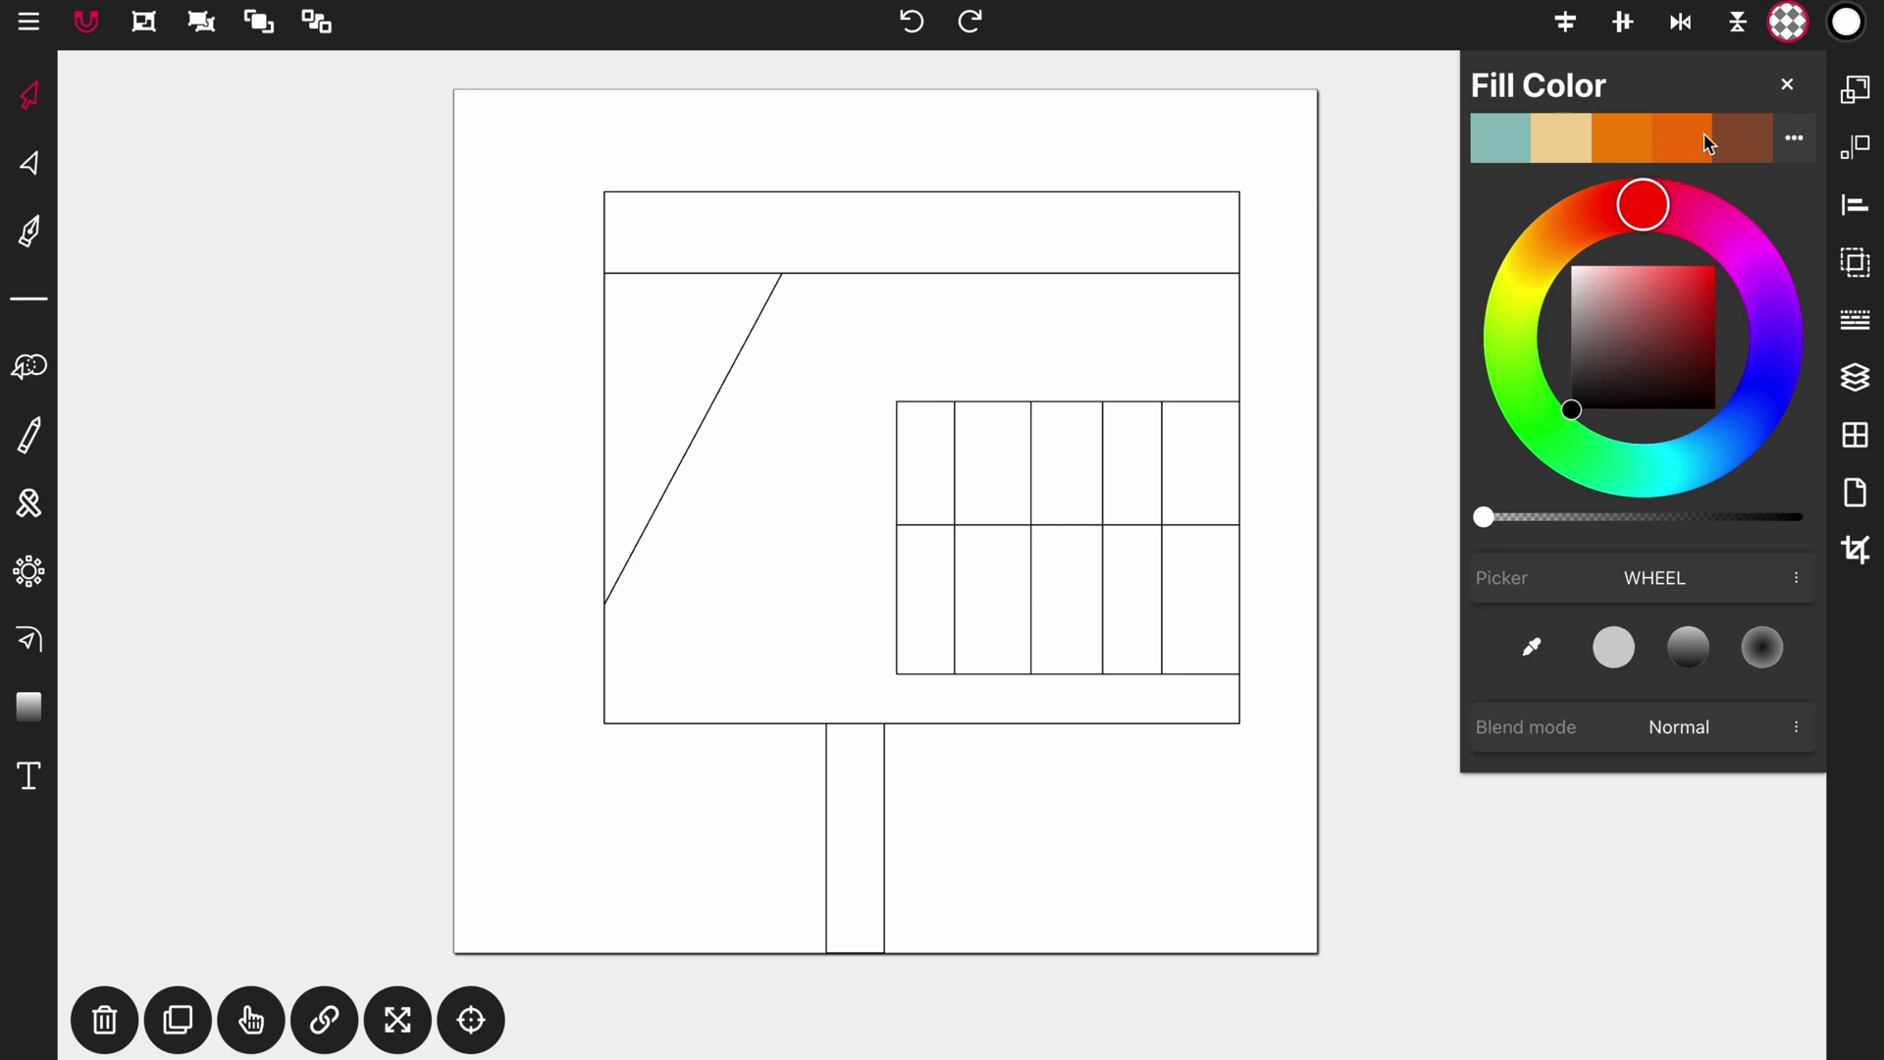
# Fill the main body around the grid with the lighter orange from the palette.
pyautogui.click(1237, 315)
pyautogui.click(1610, 151)
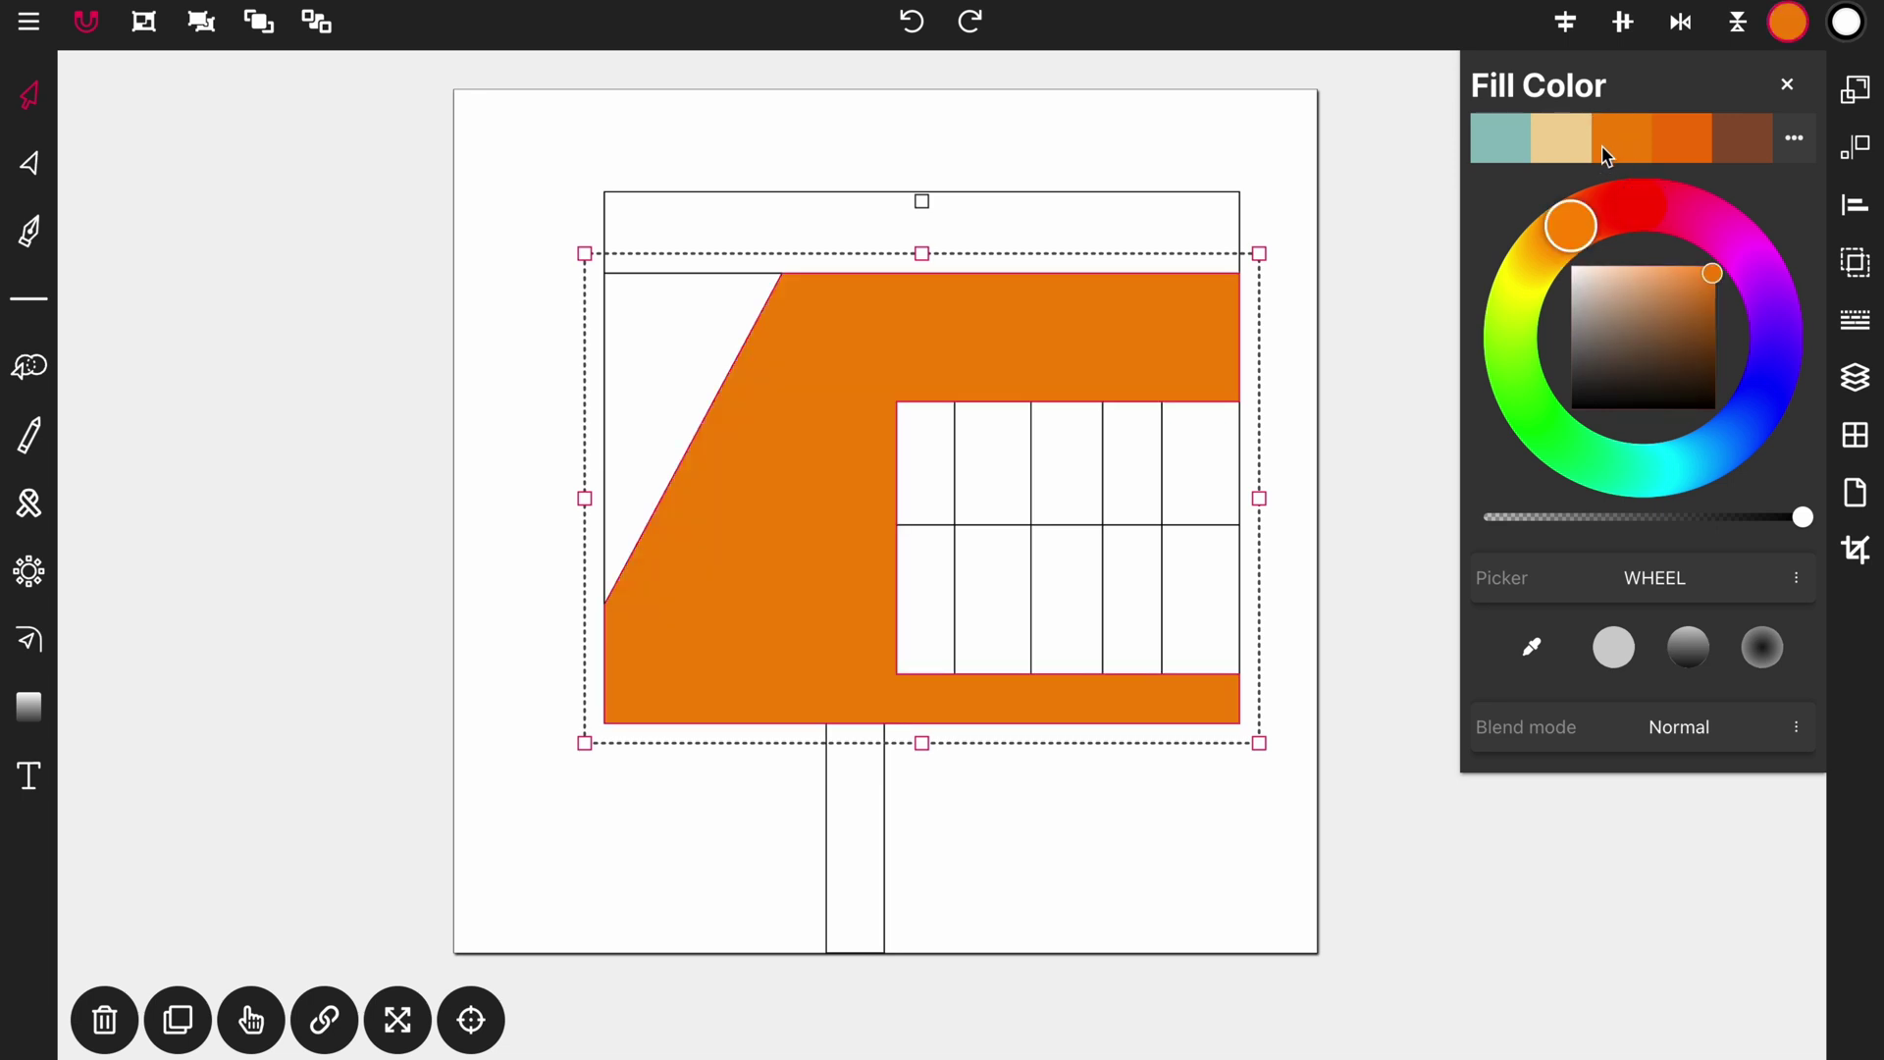
pyautogui.click(1358, 249)
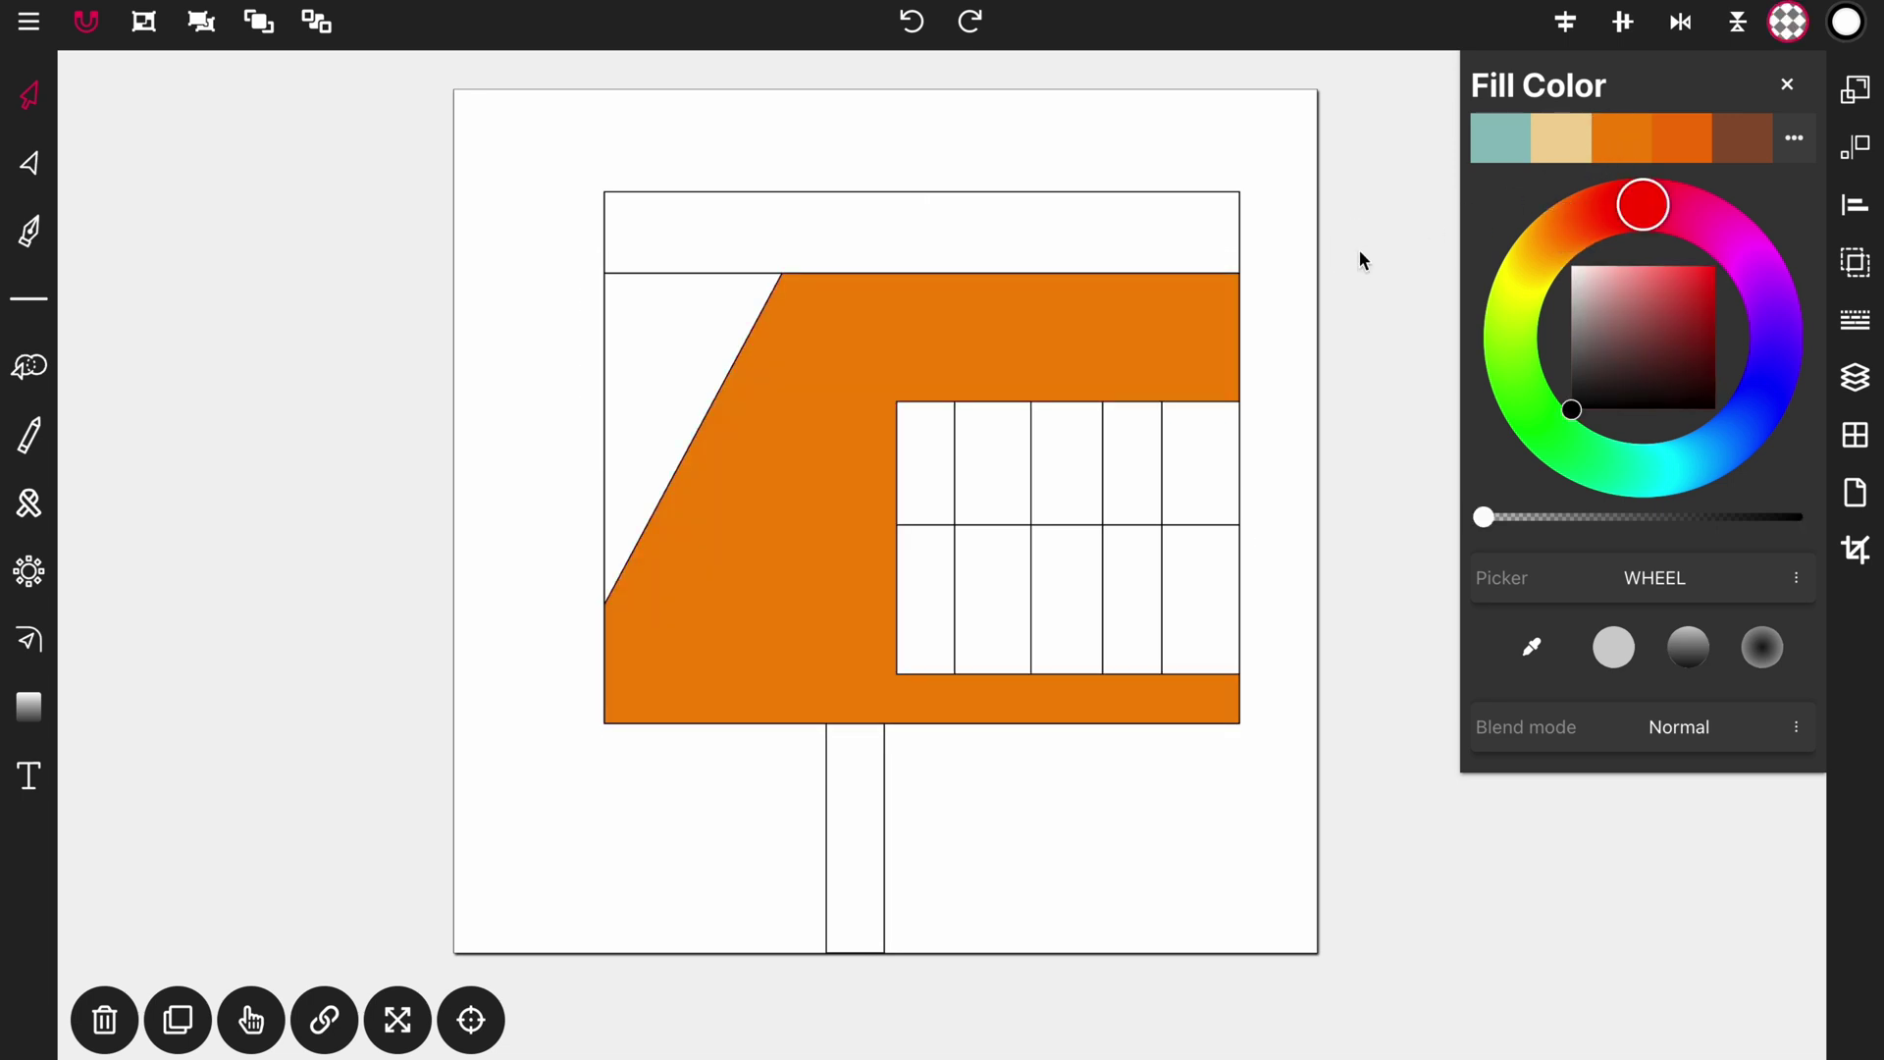
# Fill the upper strip and the triangular corner with black.
pyautogui.click(853, 195)
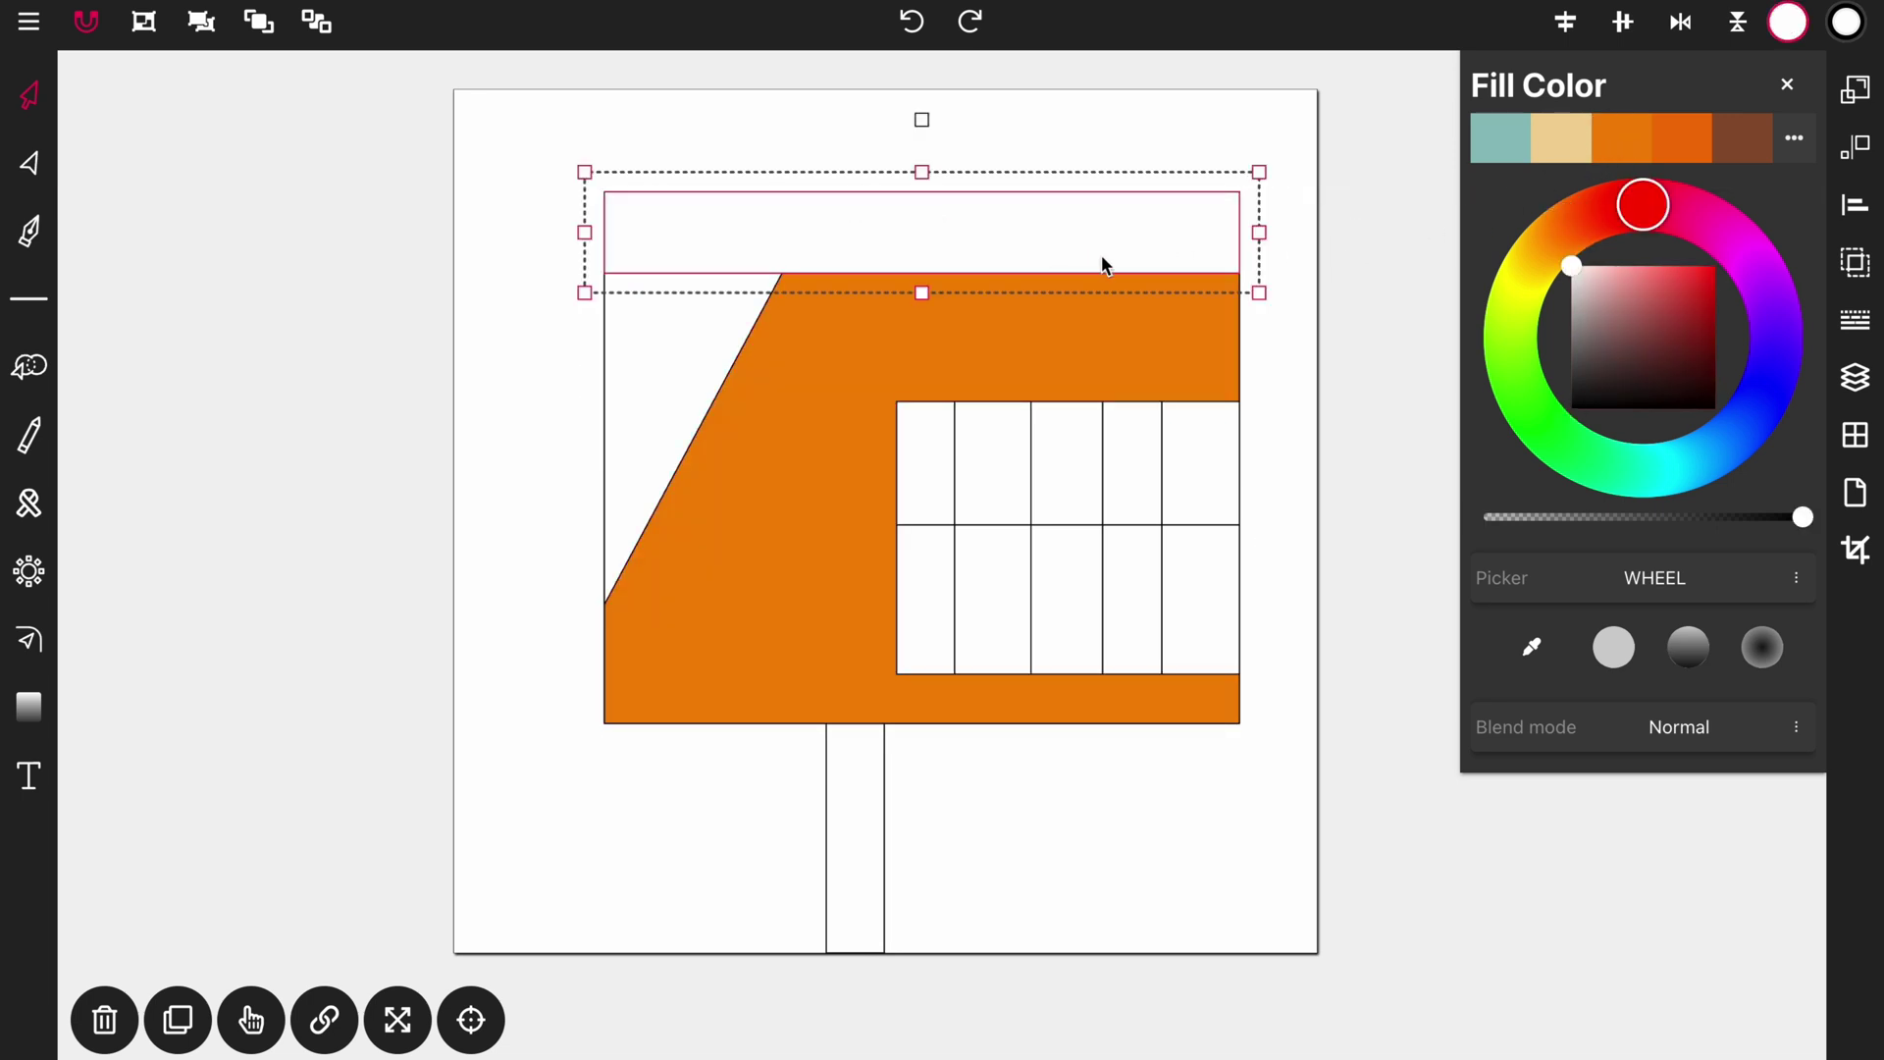
pyautogui.click(1578, 402)
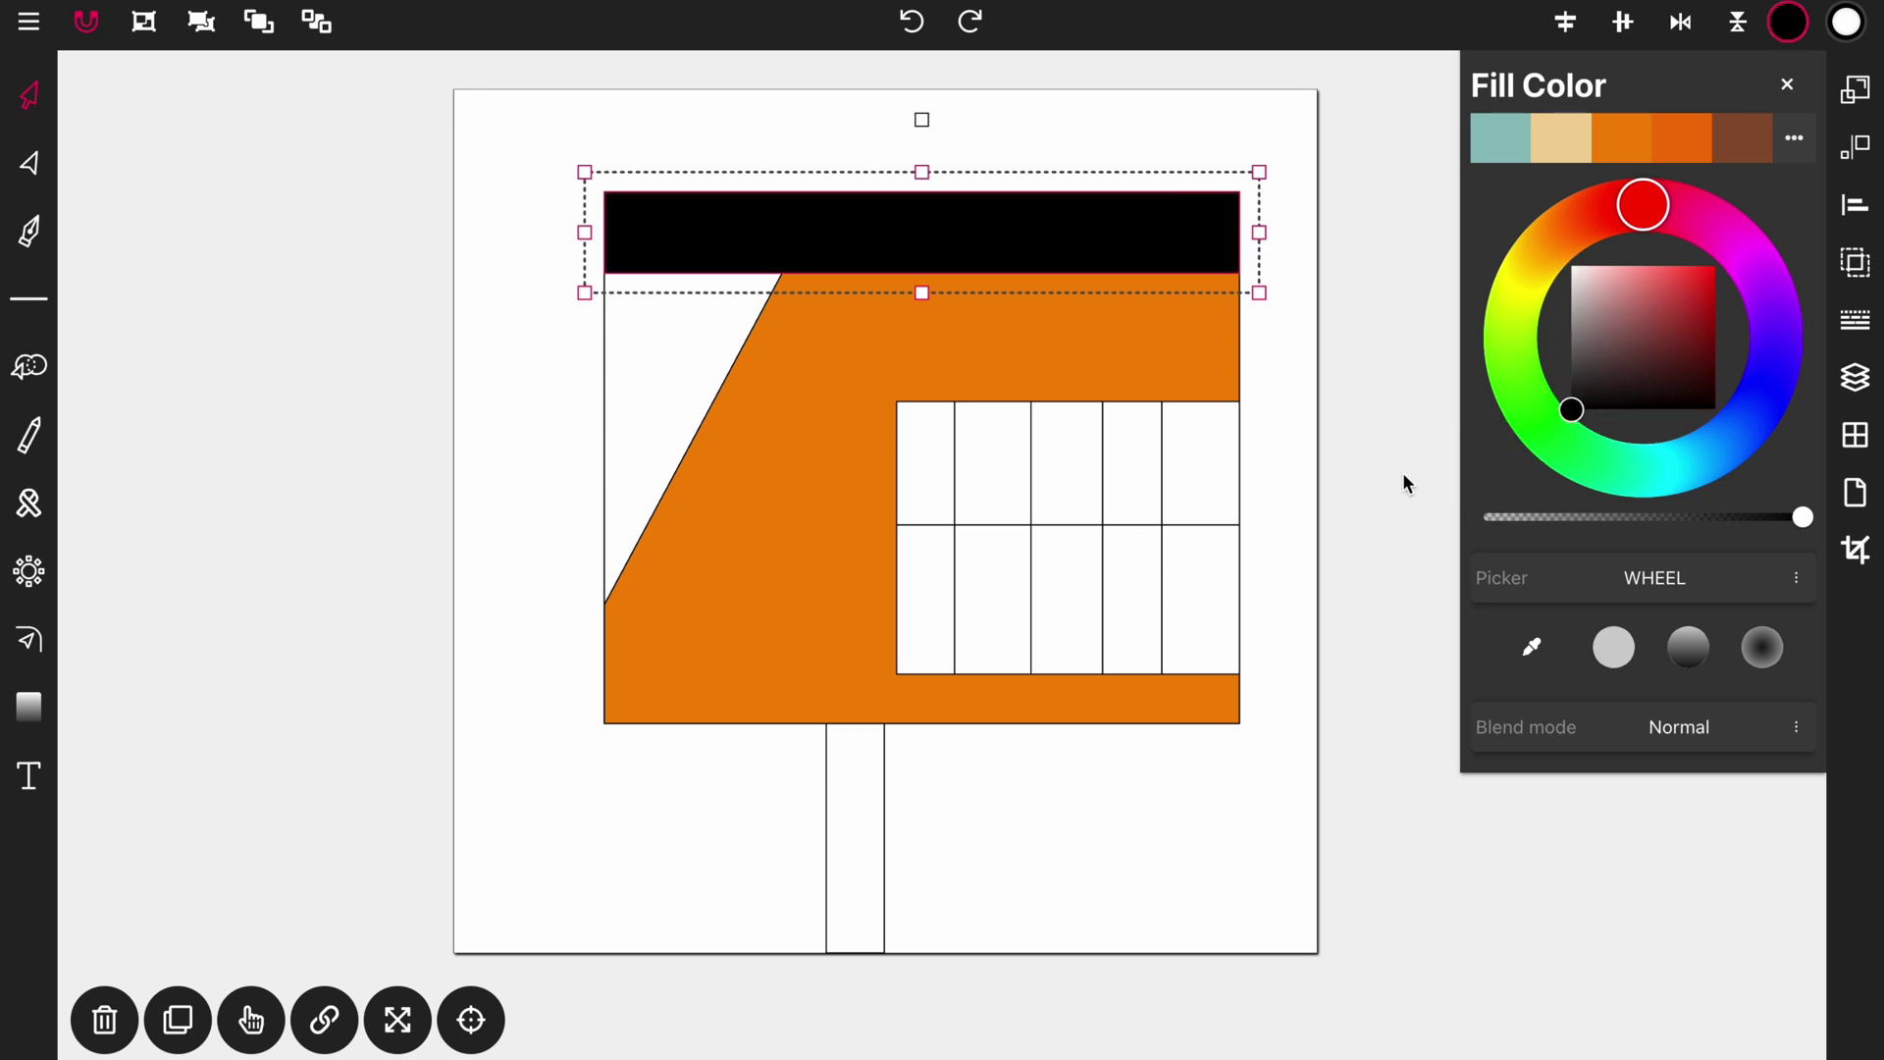
pyautogui.click(606, 346)
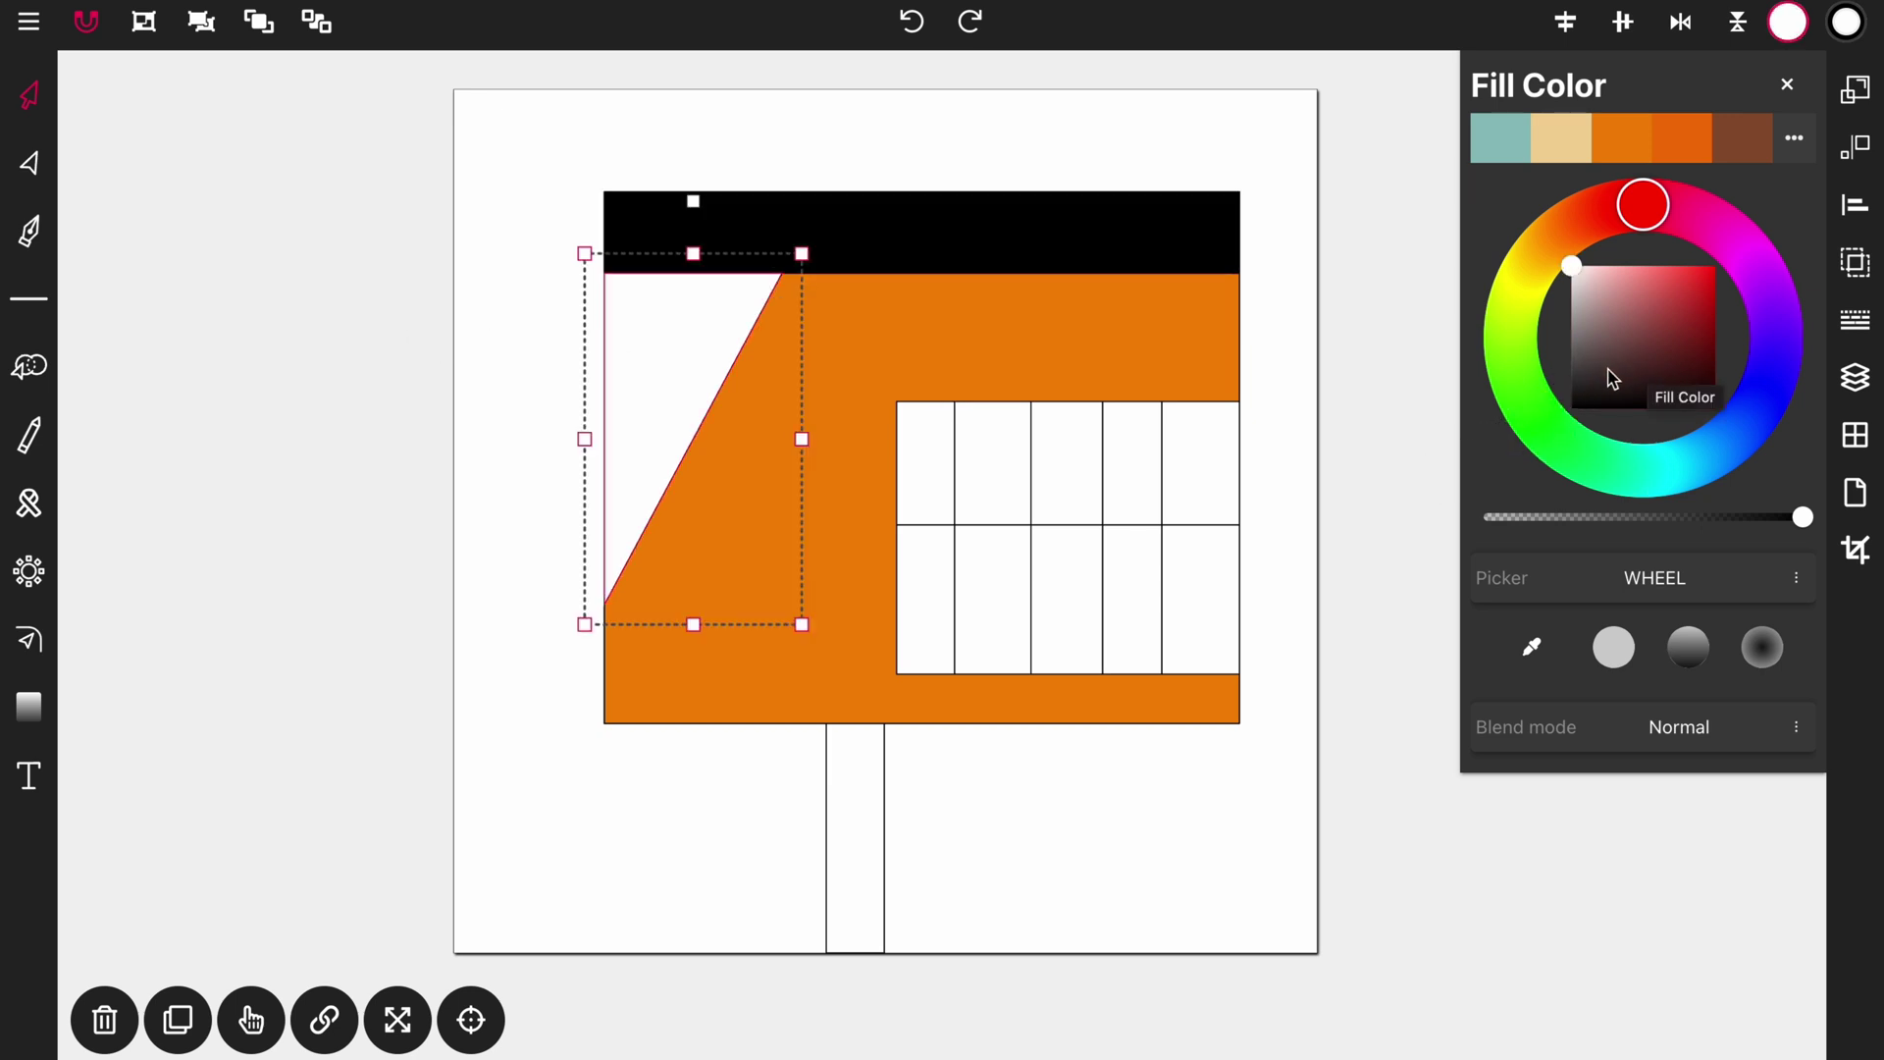
pyautogui.click(1571, 408)
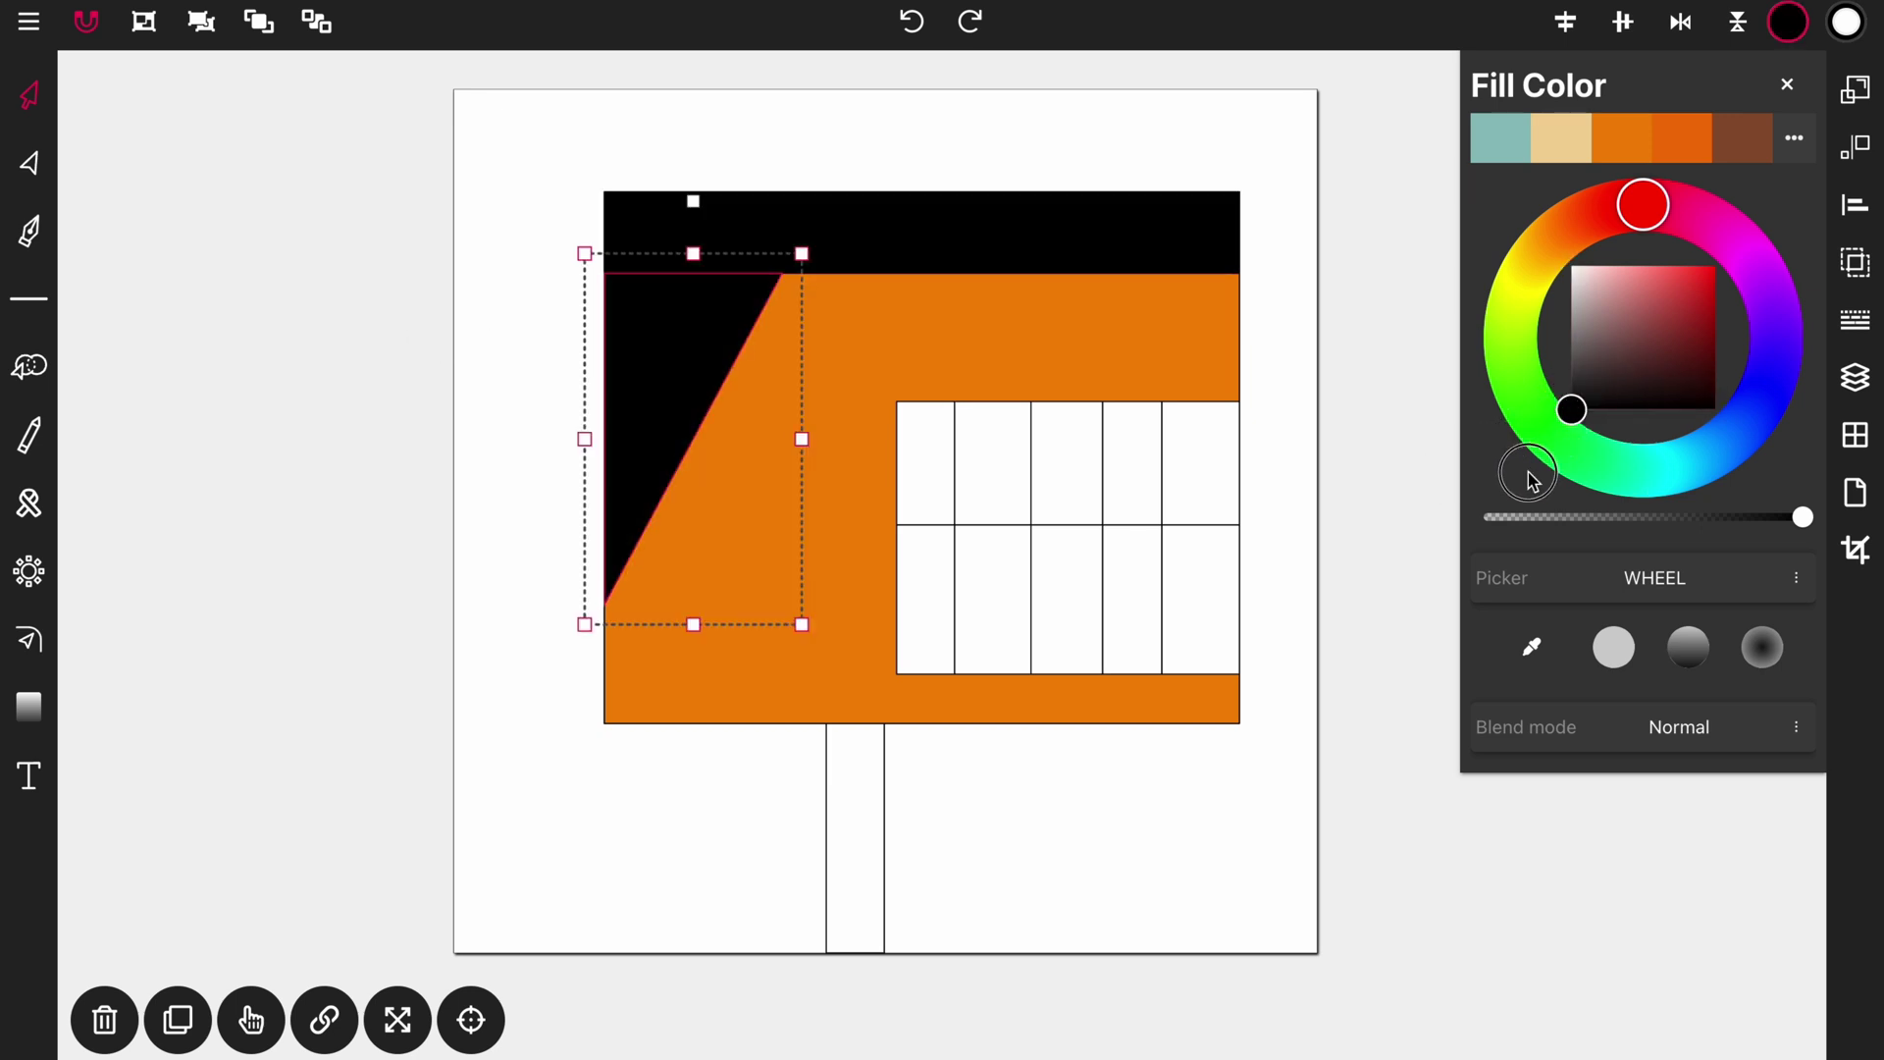
pyautogui.click(1315, 398)
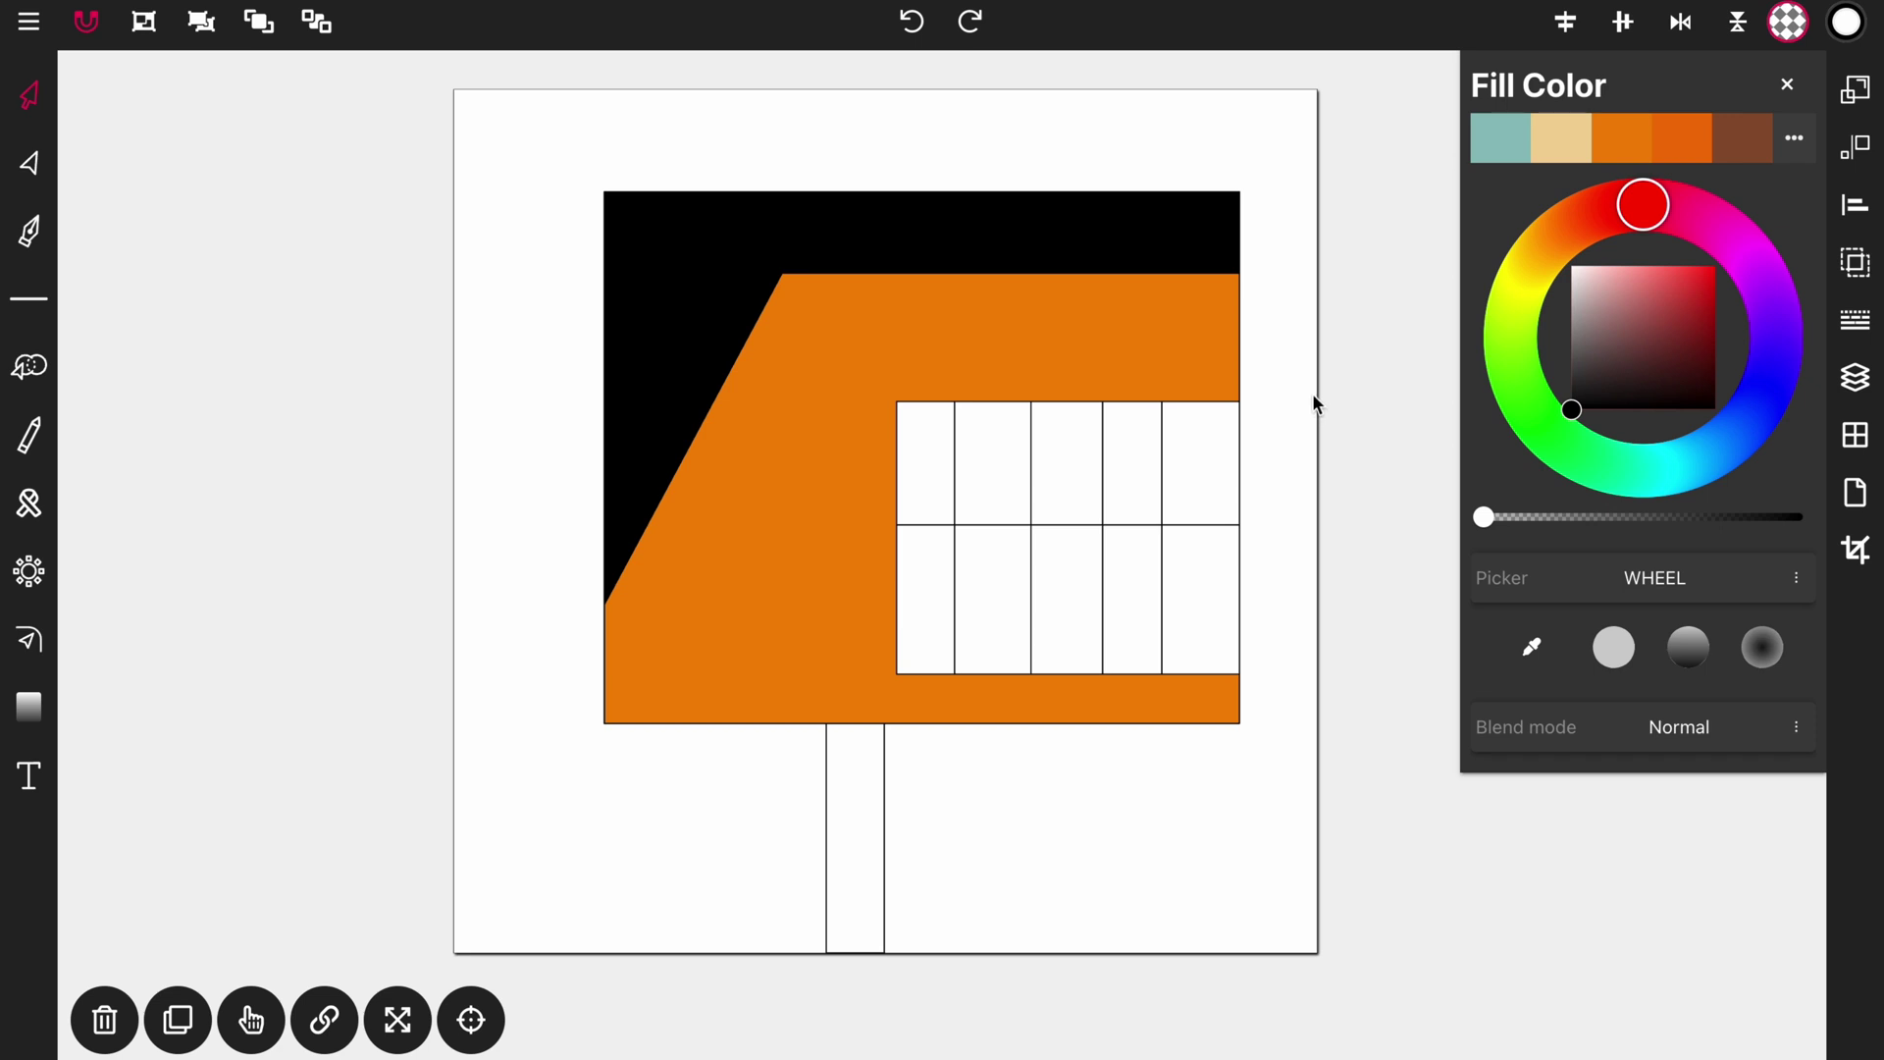
# Fill the lower post with the same lighter orange as the main body.
pyautogui.click(877, 764)
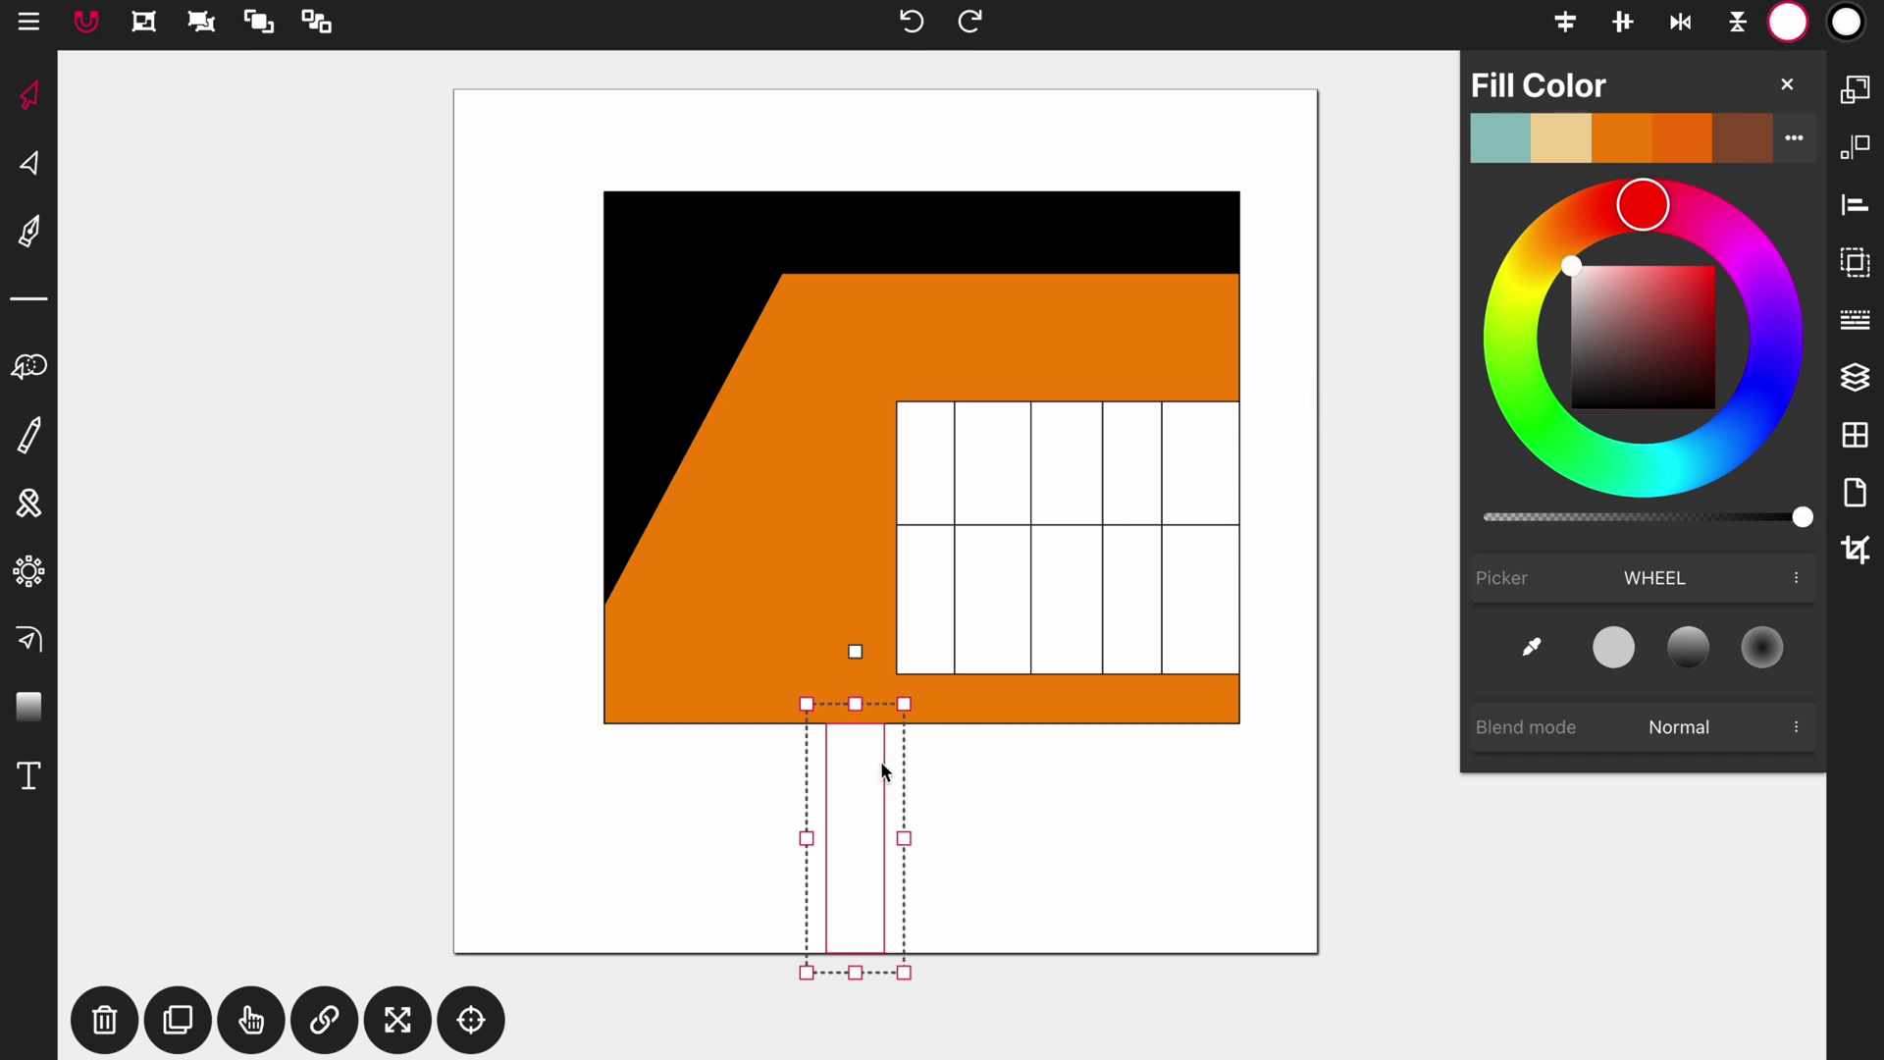
pyautogui.click(1622, 140)
pyautogui.click(1282, 381)
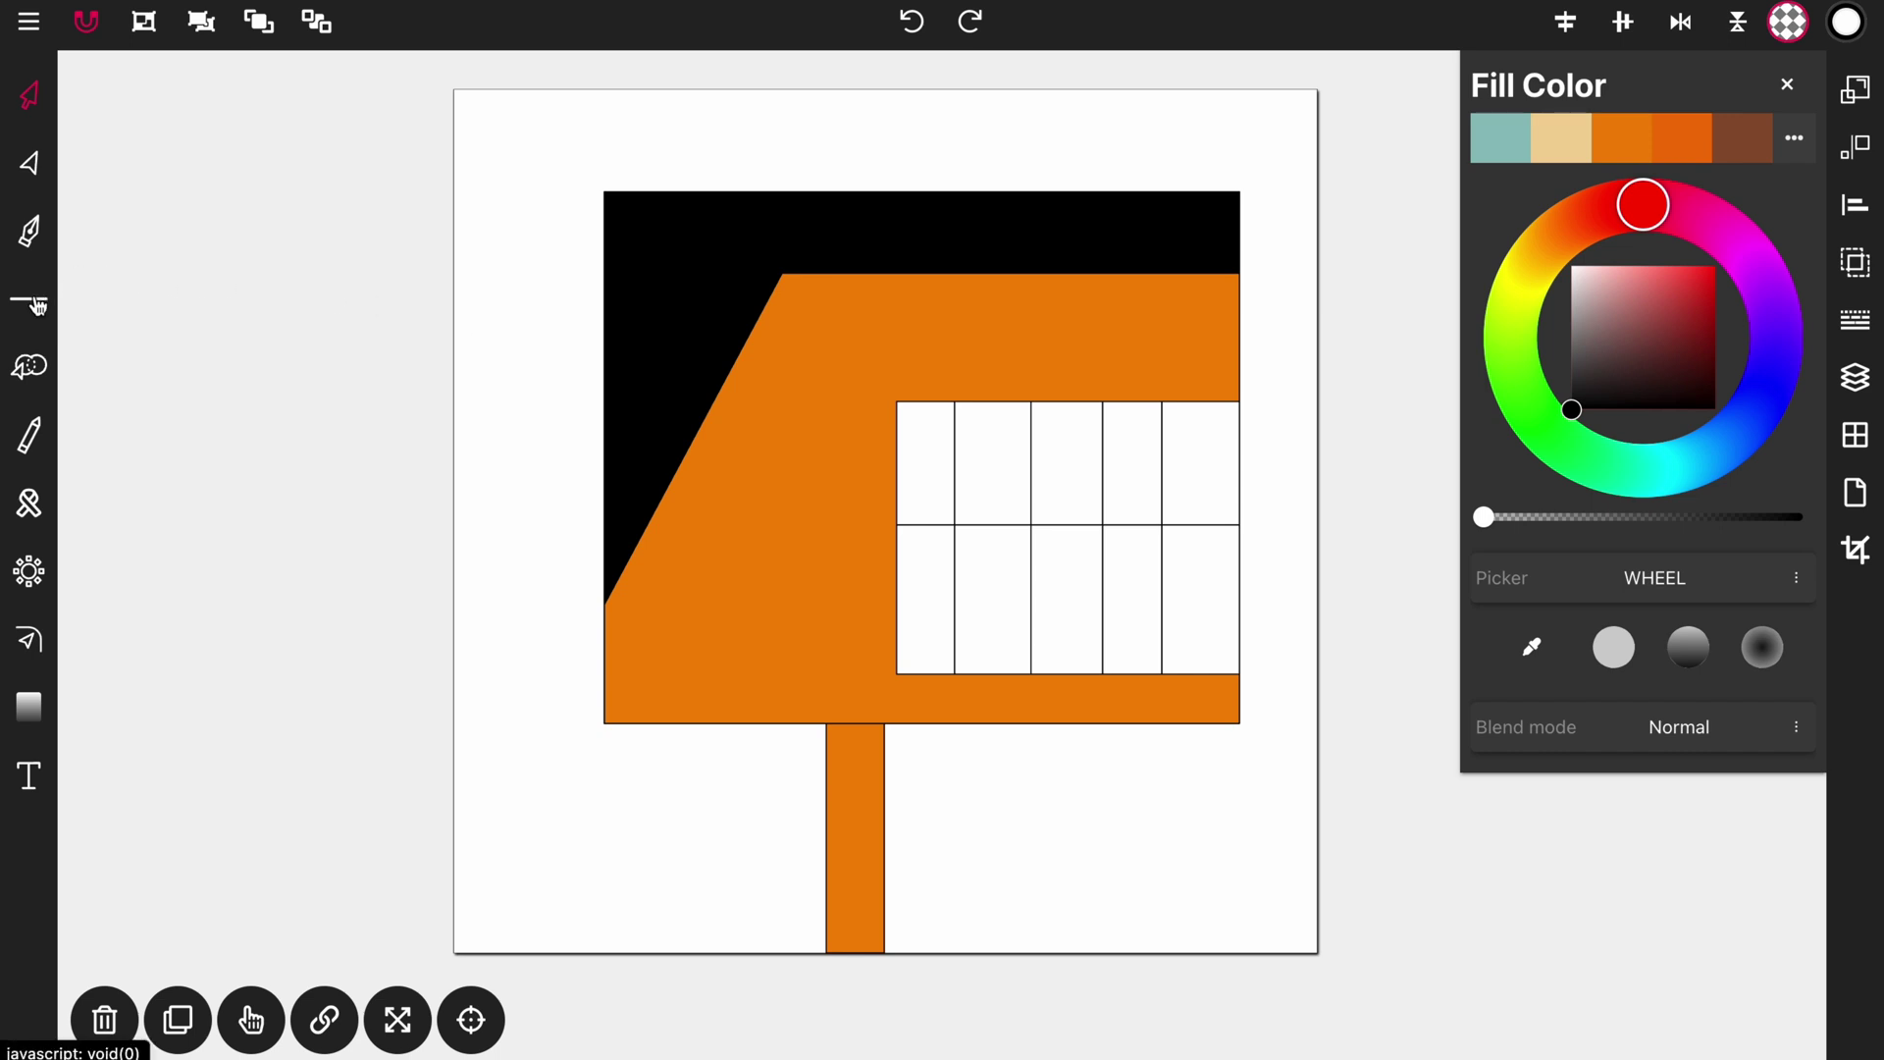
# Draw a small rectangle above the grid and a thin horizontal bar from its side to the body's right edge.
pyautogui.click(37, 307)
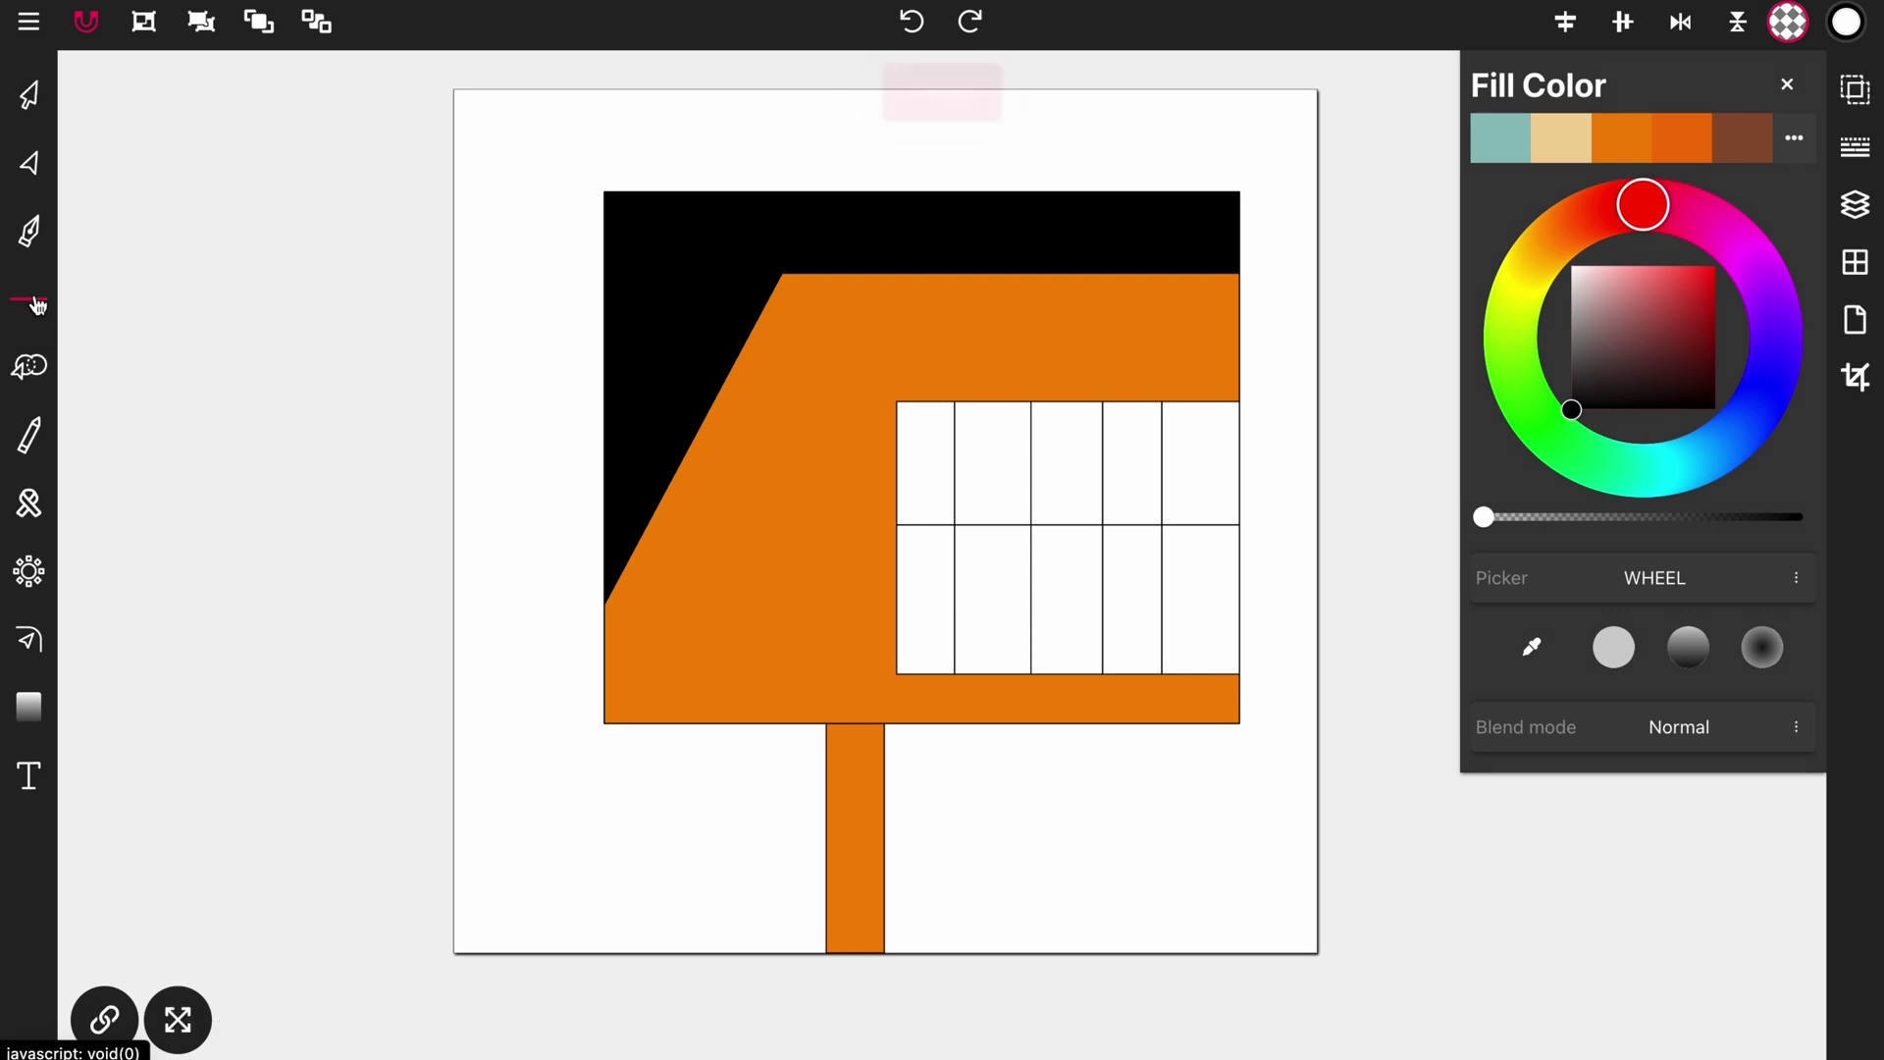
pyautogui.click(37, 307)
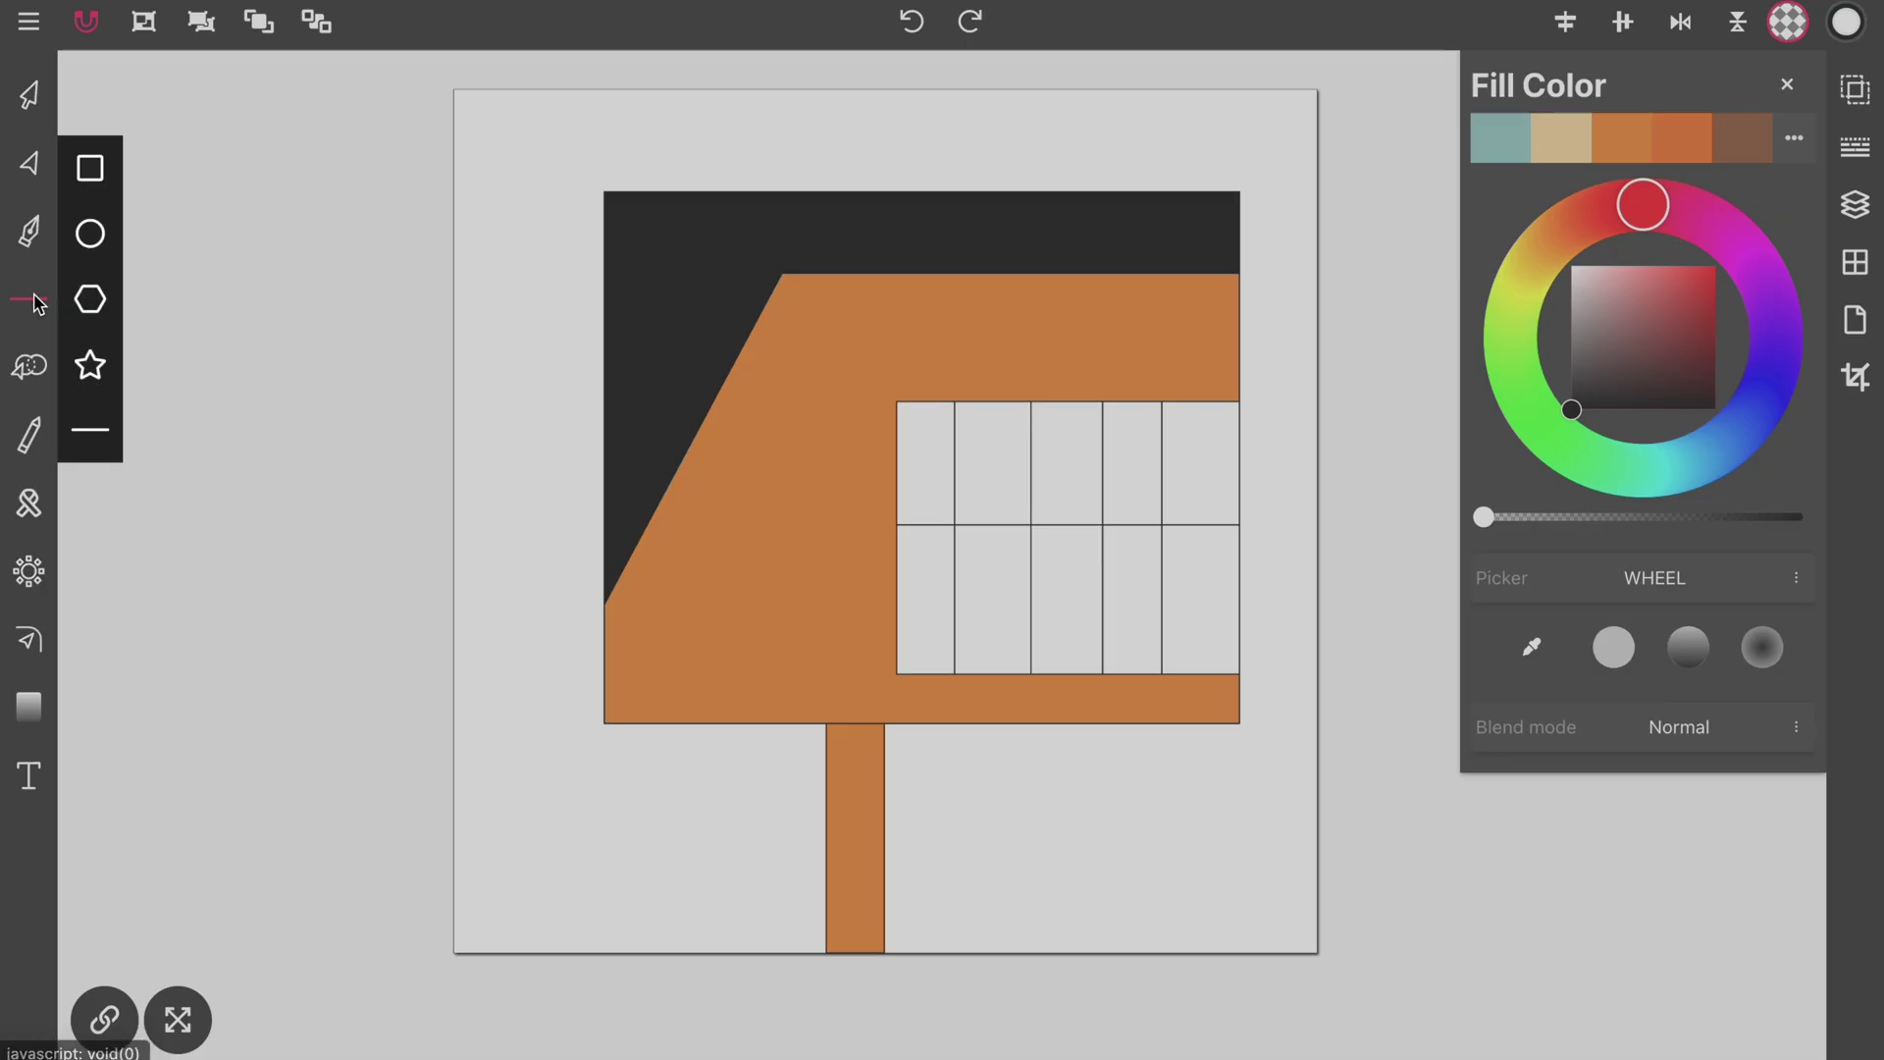
pyautogui.click(90, 171)
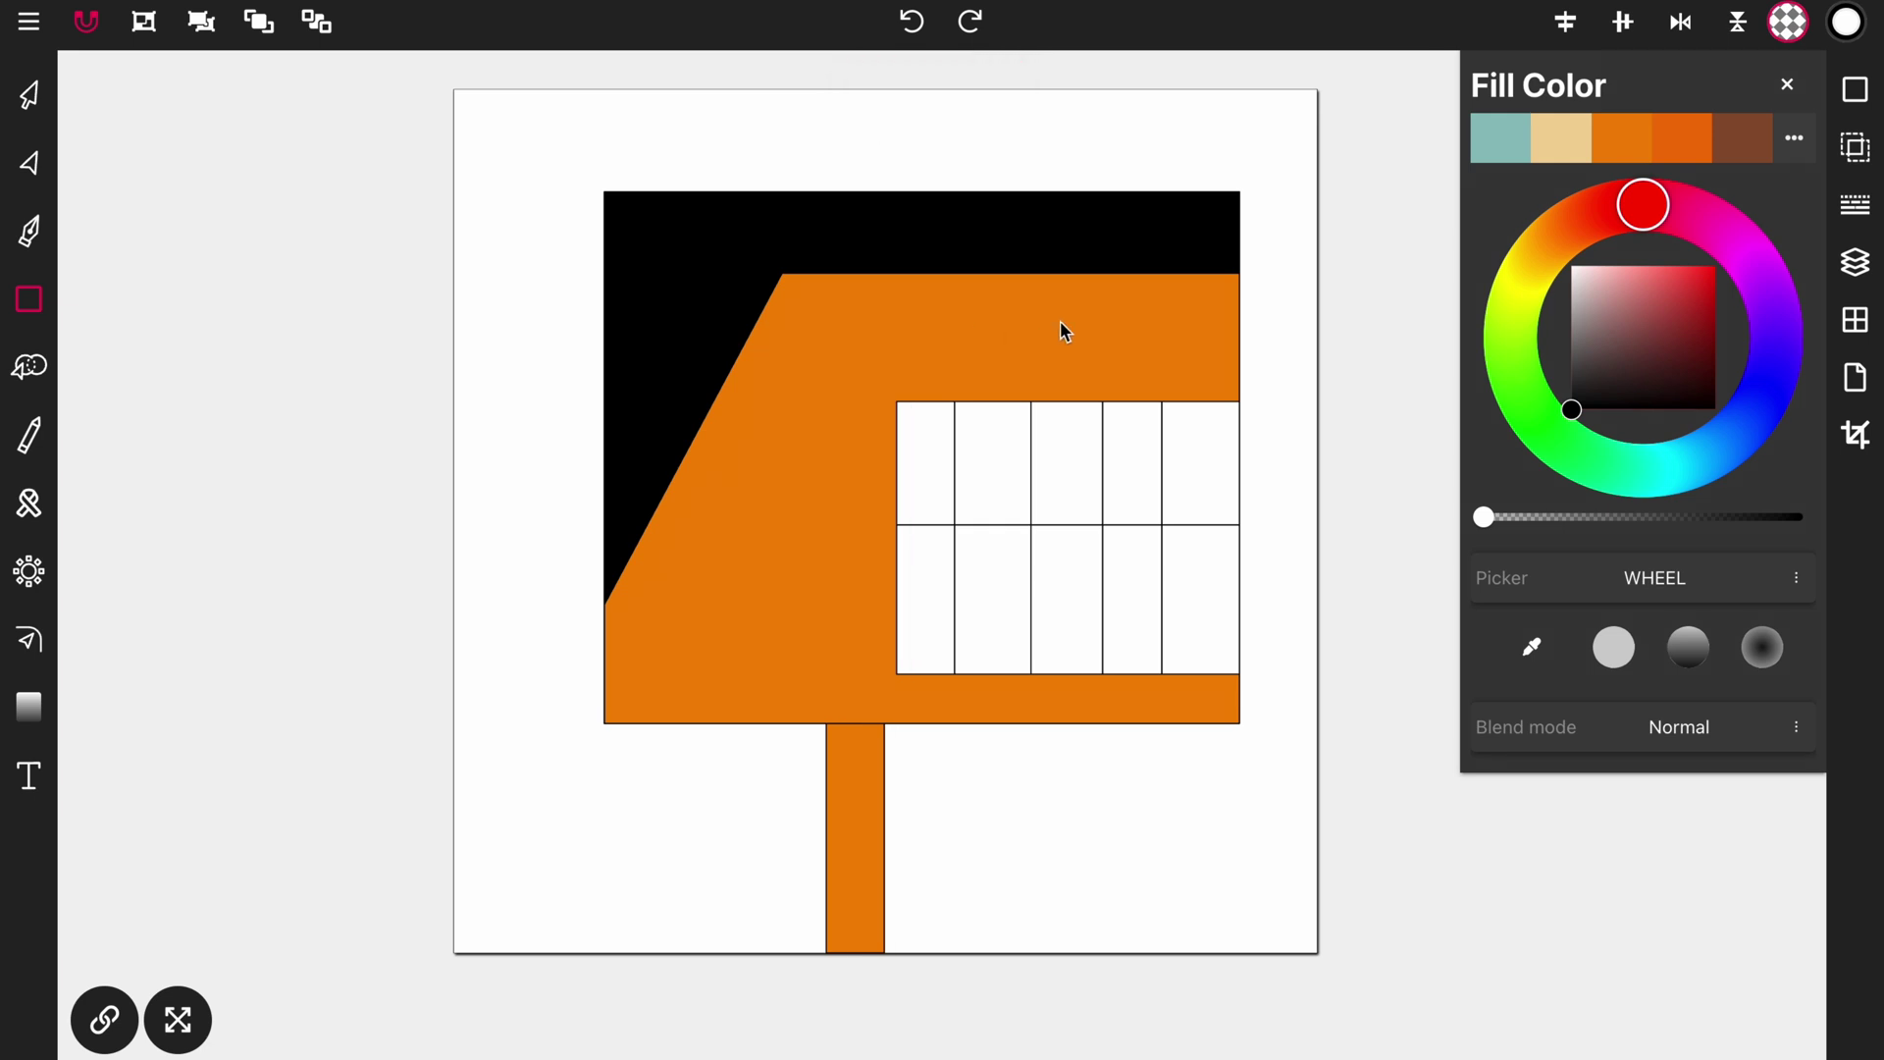
pyautogui.moveTo(993, 300); pyautogui.dragTo(1082, 370)
pyautogui.moveTo(1084, 370); pyautogui.dragTo(1087, 371)
pyautogui.moveTo(1087, 327)
pyautogui.mouseDown()
pyautogui.moveTo(1127, 357)
pyautogui.moveTo(1240, 346)
pyautogui.mouseUp()
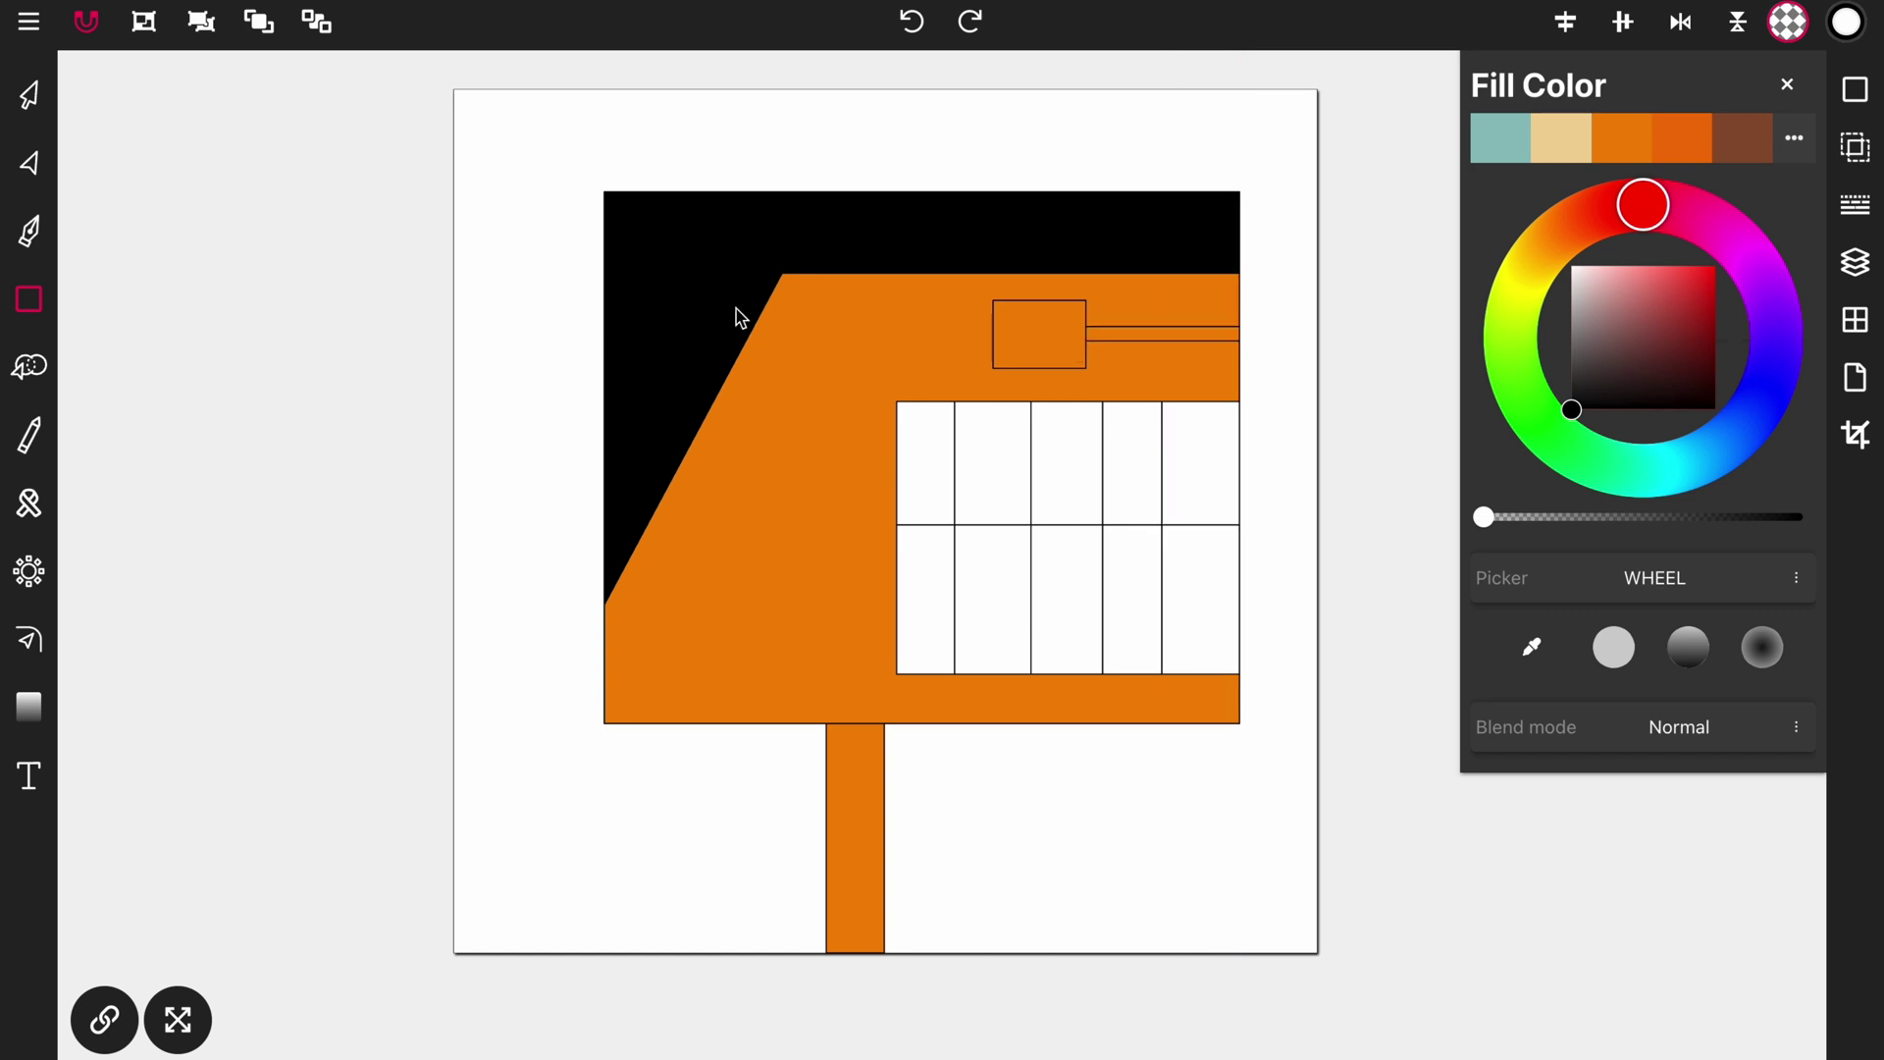
# Select the small rectangle and the thin bar above the grid and make their black fill fully opaque.
pyautogui.click(28, 95)
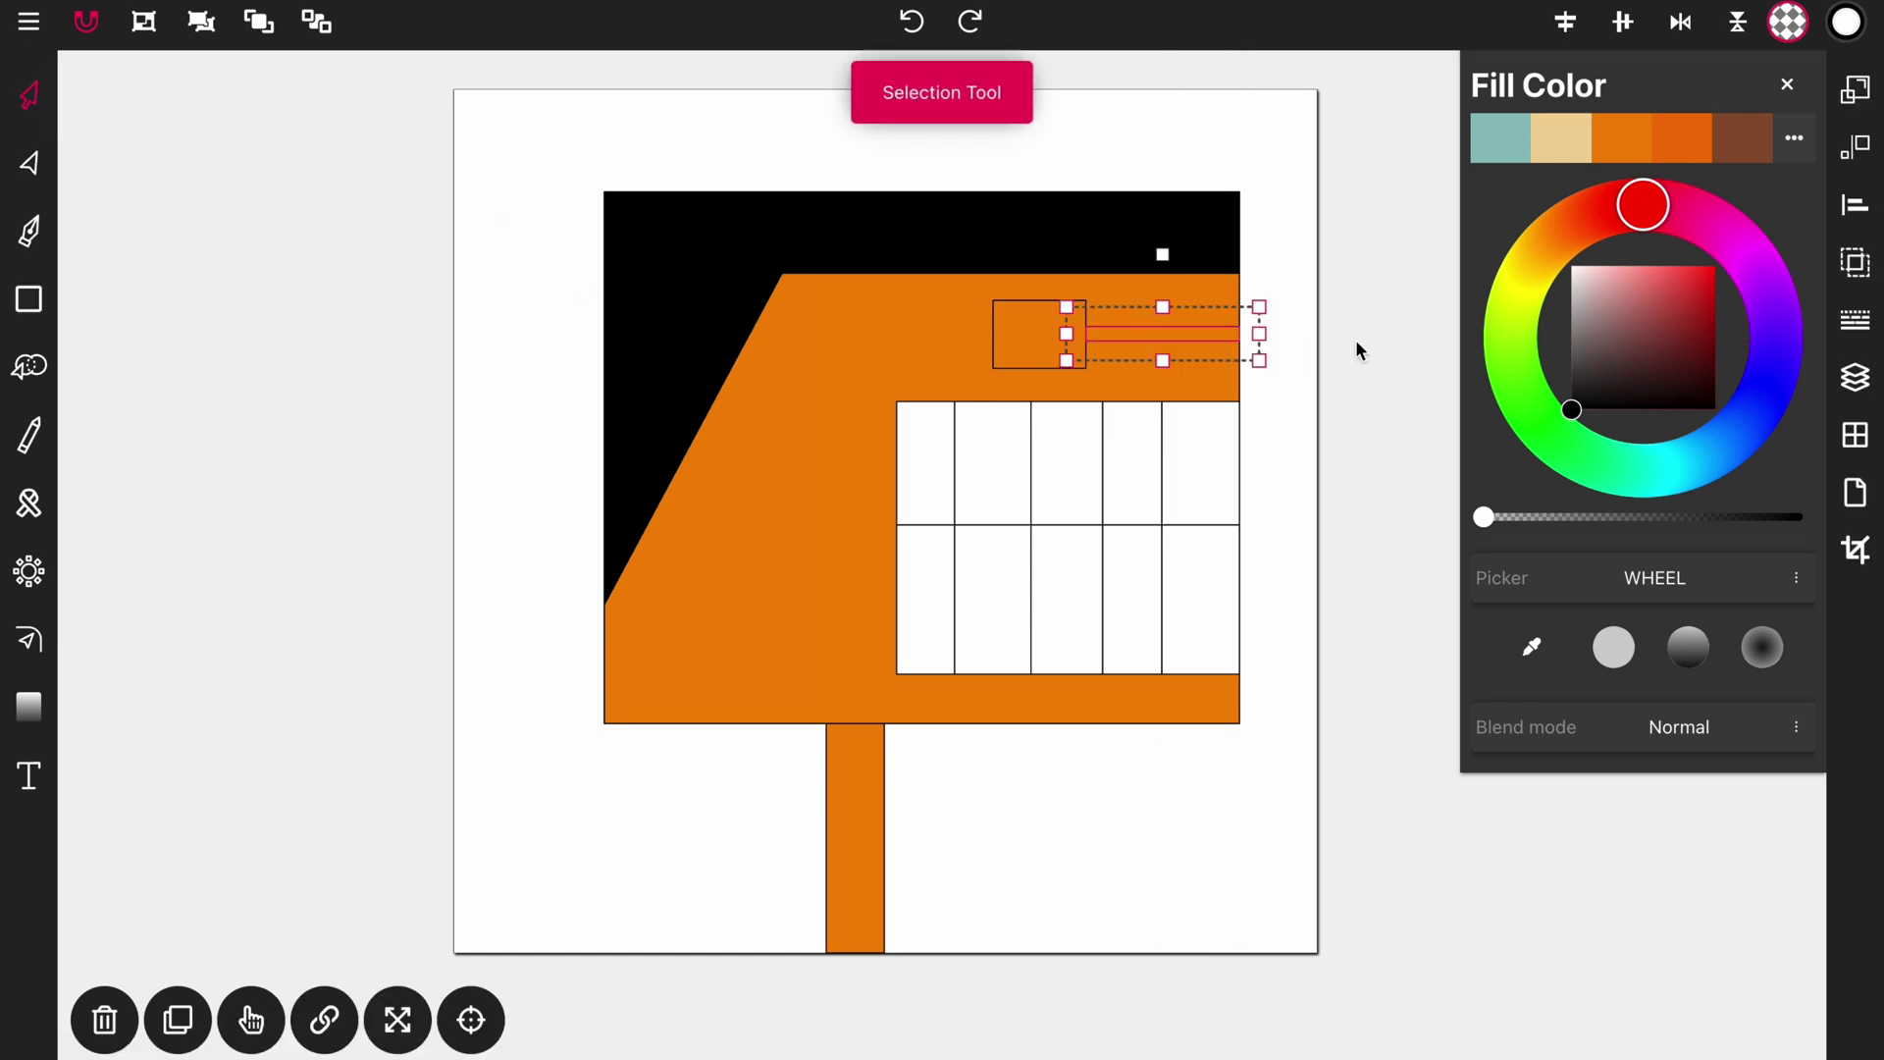
pyautogui.click(1308, 329)
pyautogui.moveTo(1281, 298); pyautogui.dragTo(880, 394)
pyautogui.moveTo(1590, 518); pyautogui.dragTo(1803, 518)
pyautogui.click(1326, 422)
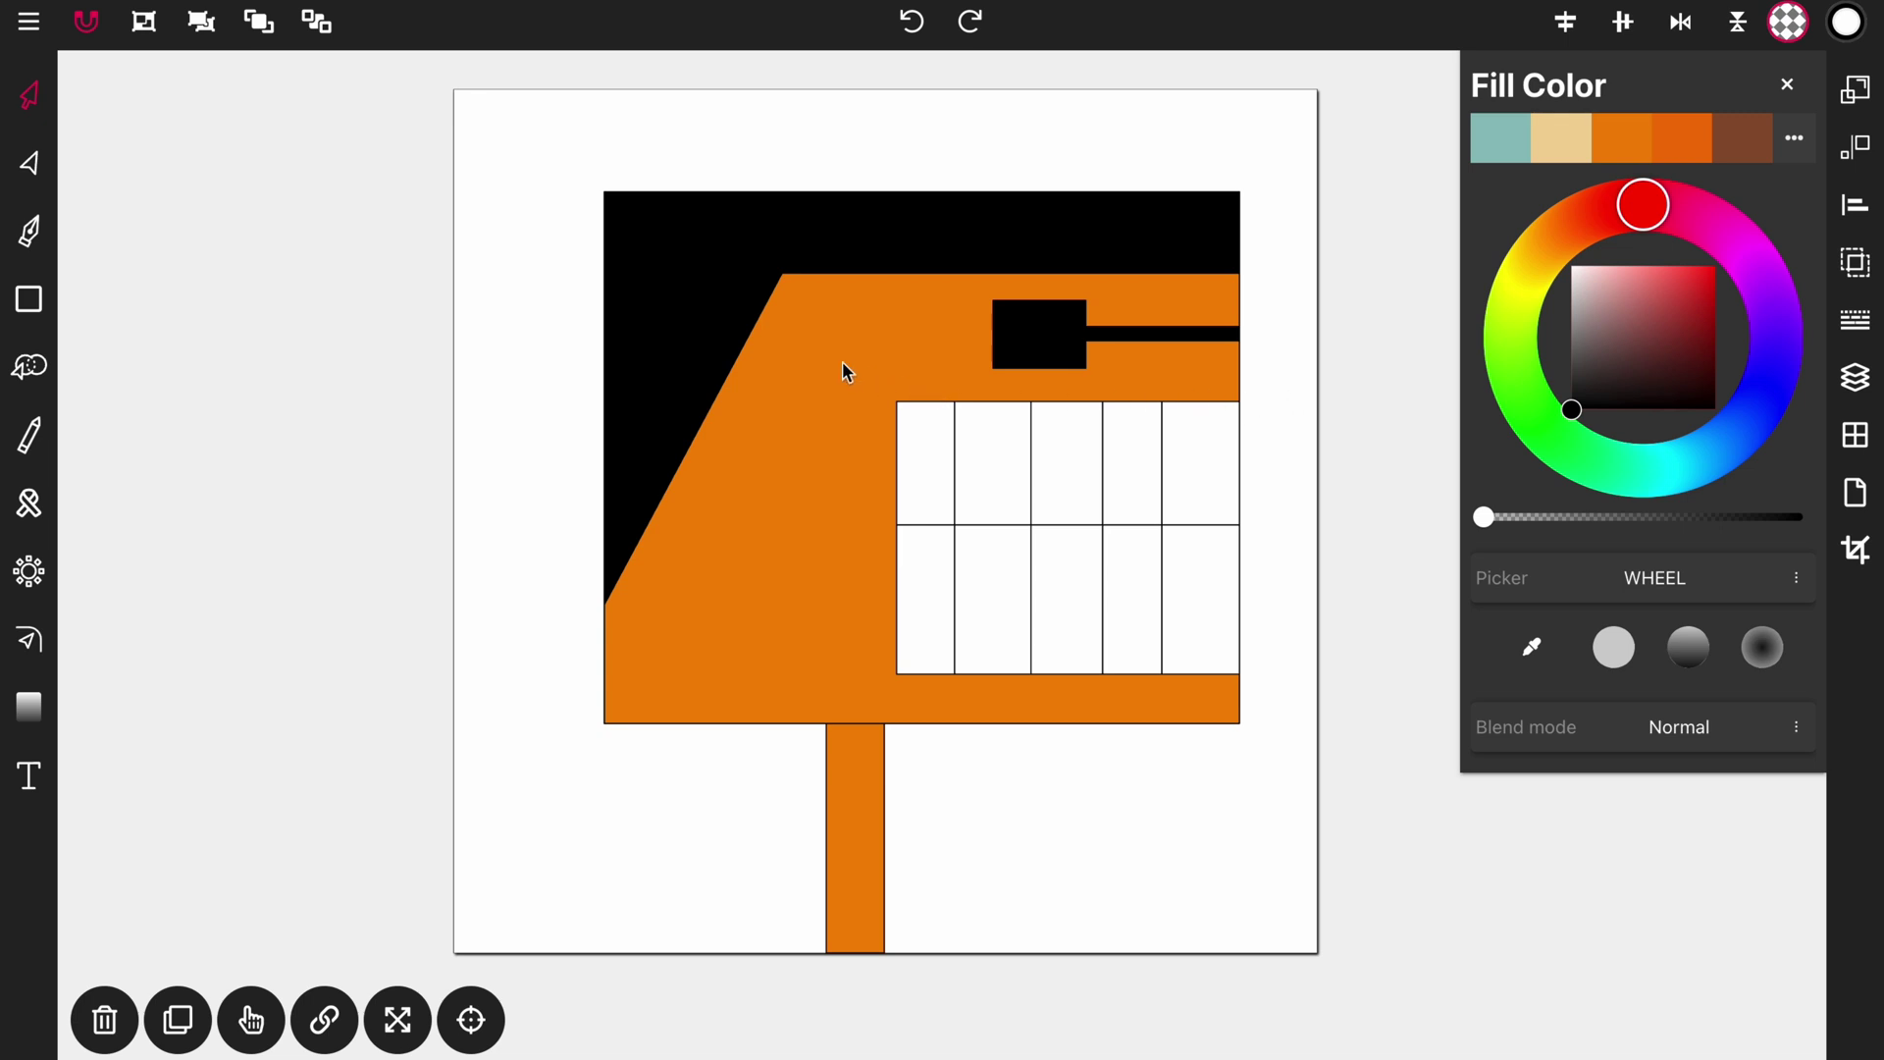
# Give the triangular corner a vertical gradient from black at its upper end to the lighter orange at its lower end.
pyautogui.click(692, 357)
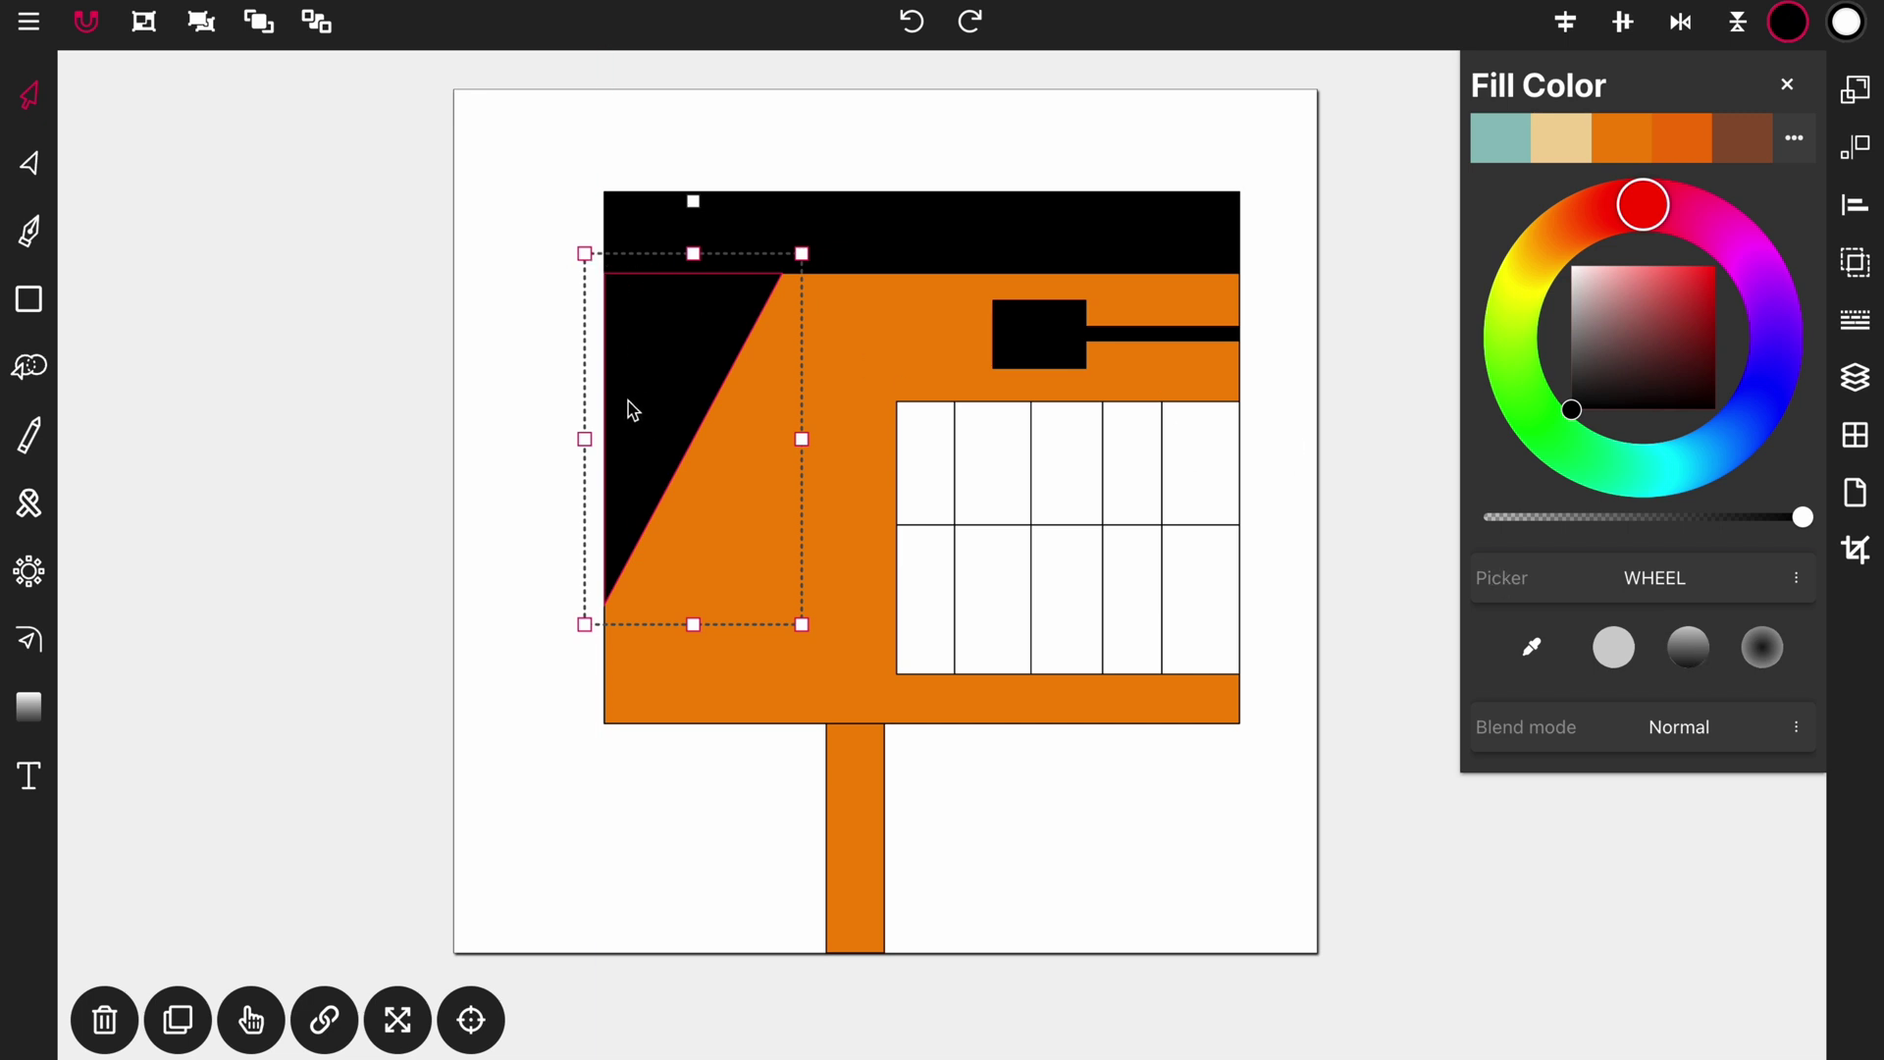
pyautogui.click(30, 708)
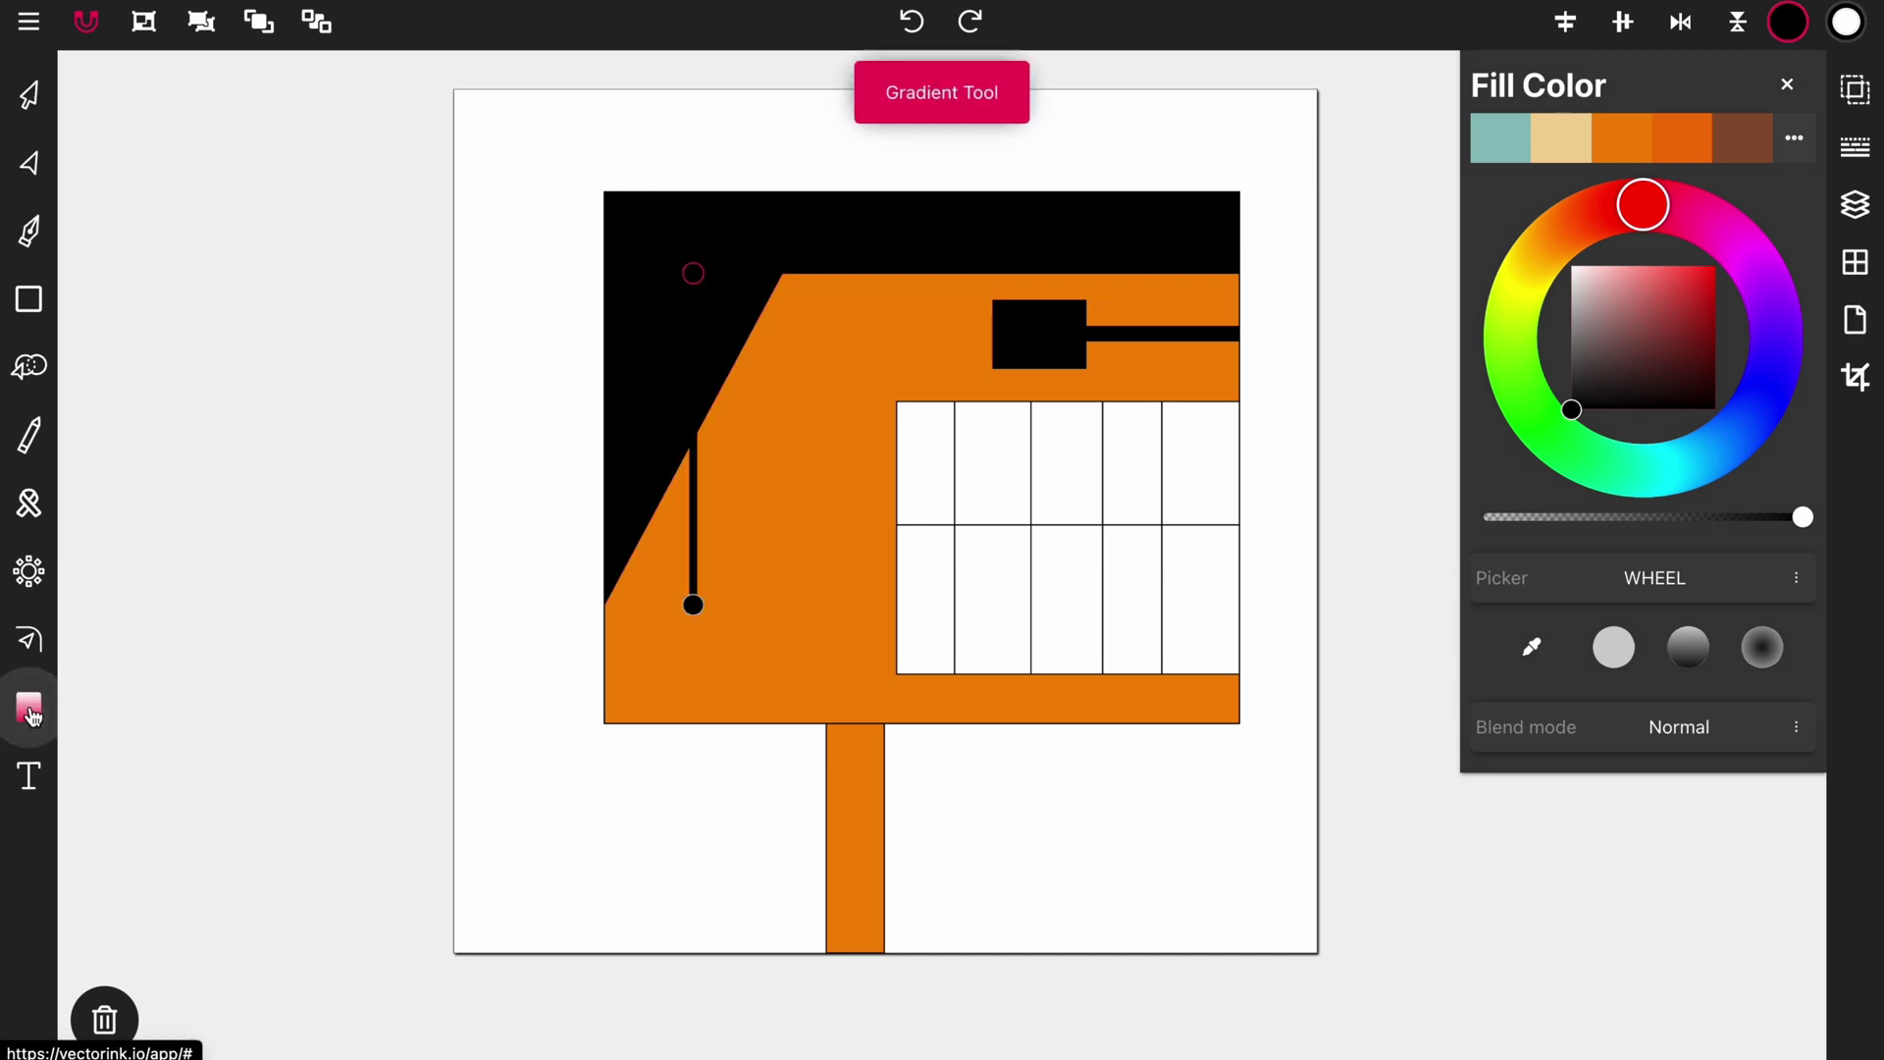
pyautogui.click(694, 606)
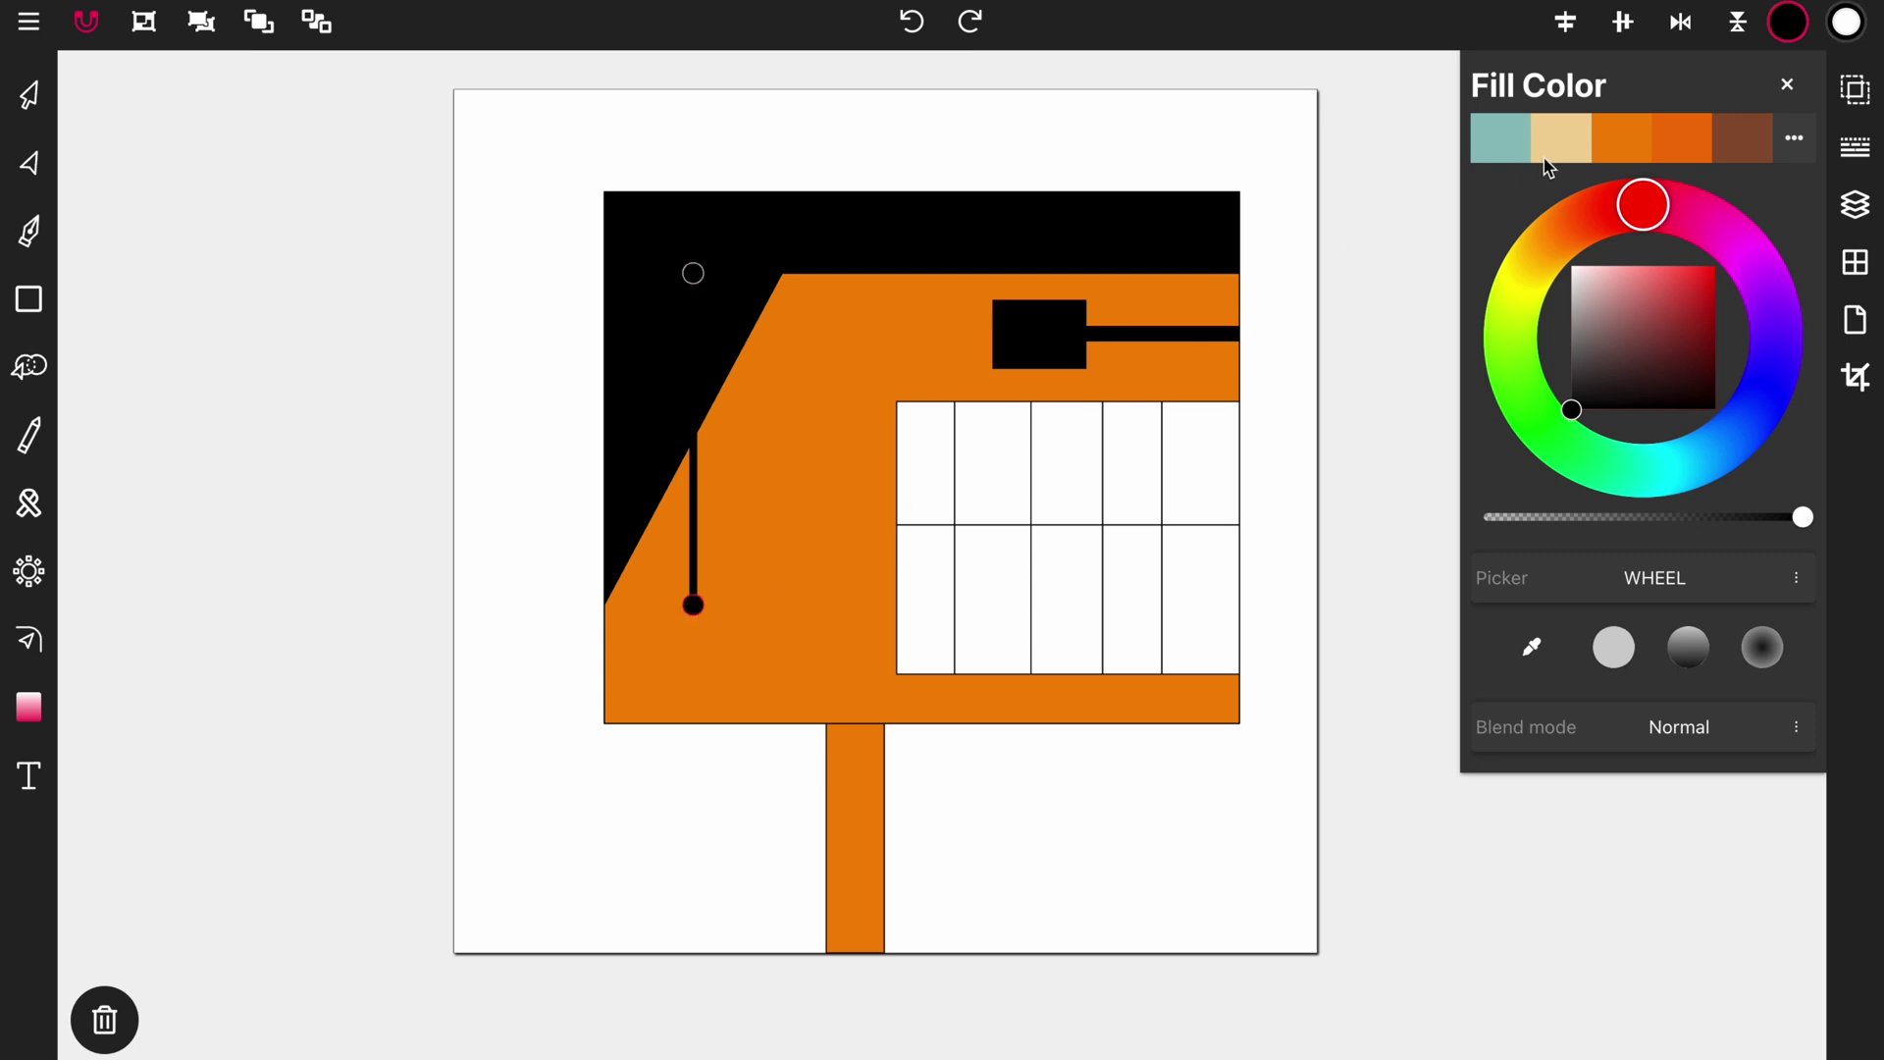
pyautogui.click(1625, 142)
pyautogui.click(28, 95)
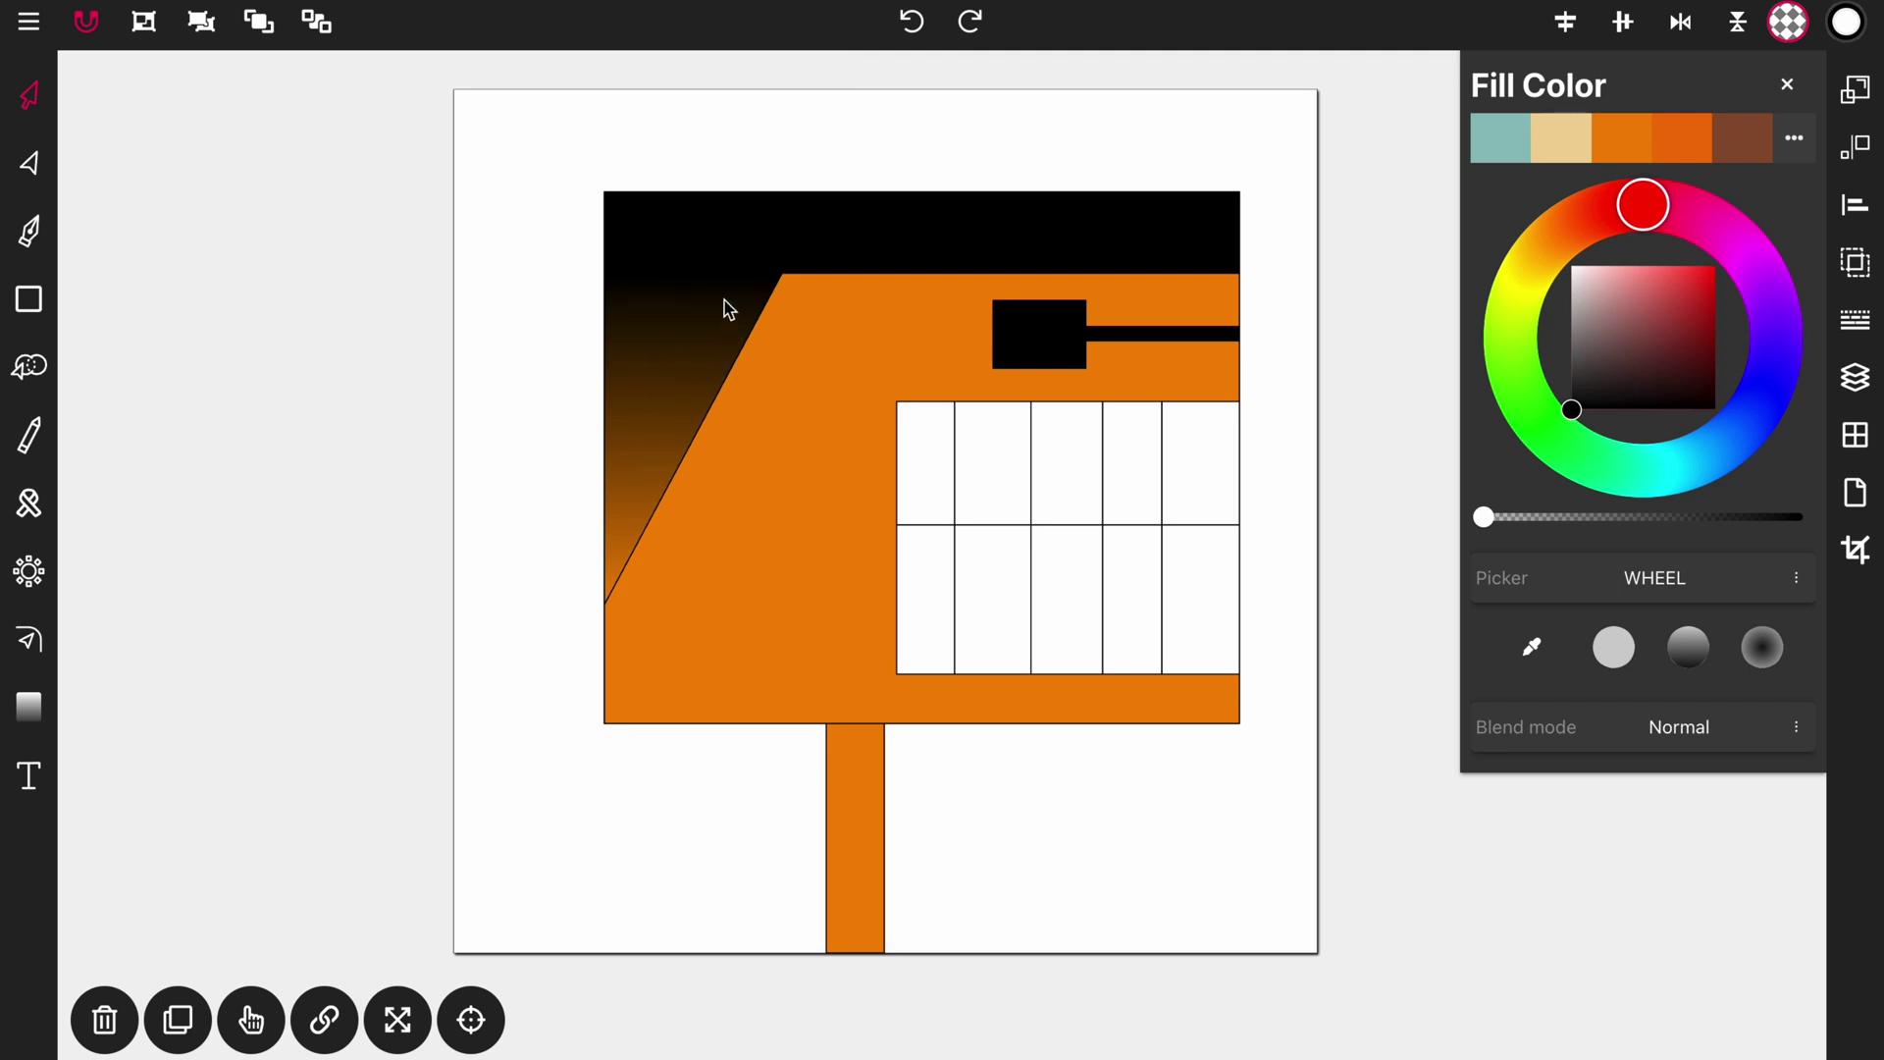
# Select all the shapes in the design and set their stroke width to 8.
pyautogui.moveTo(480, 143)
pyautogui.mouseDown()
pyautogui.moveTo(1228, 791)
pyautogui.moveTo(1430, 1008)
pyautogui.mouseUp()
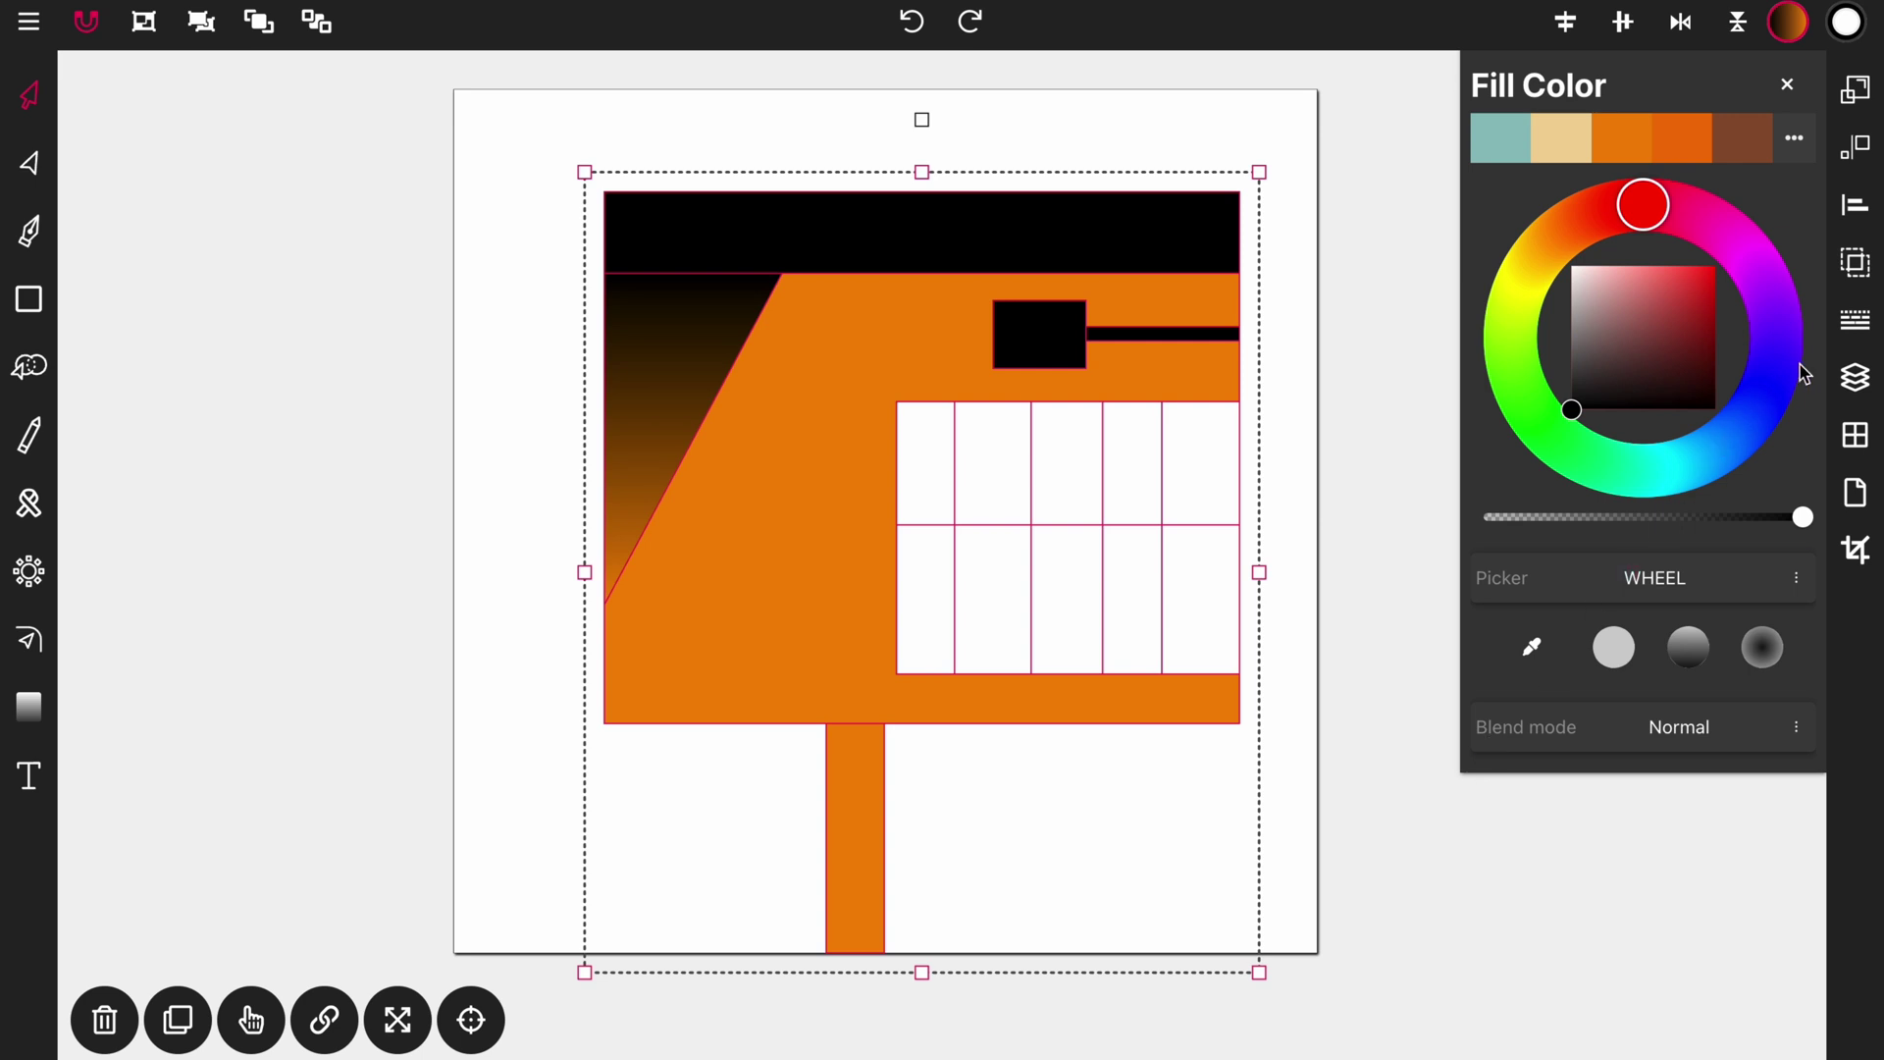
pyautogui.click(1855, 324)
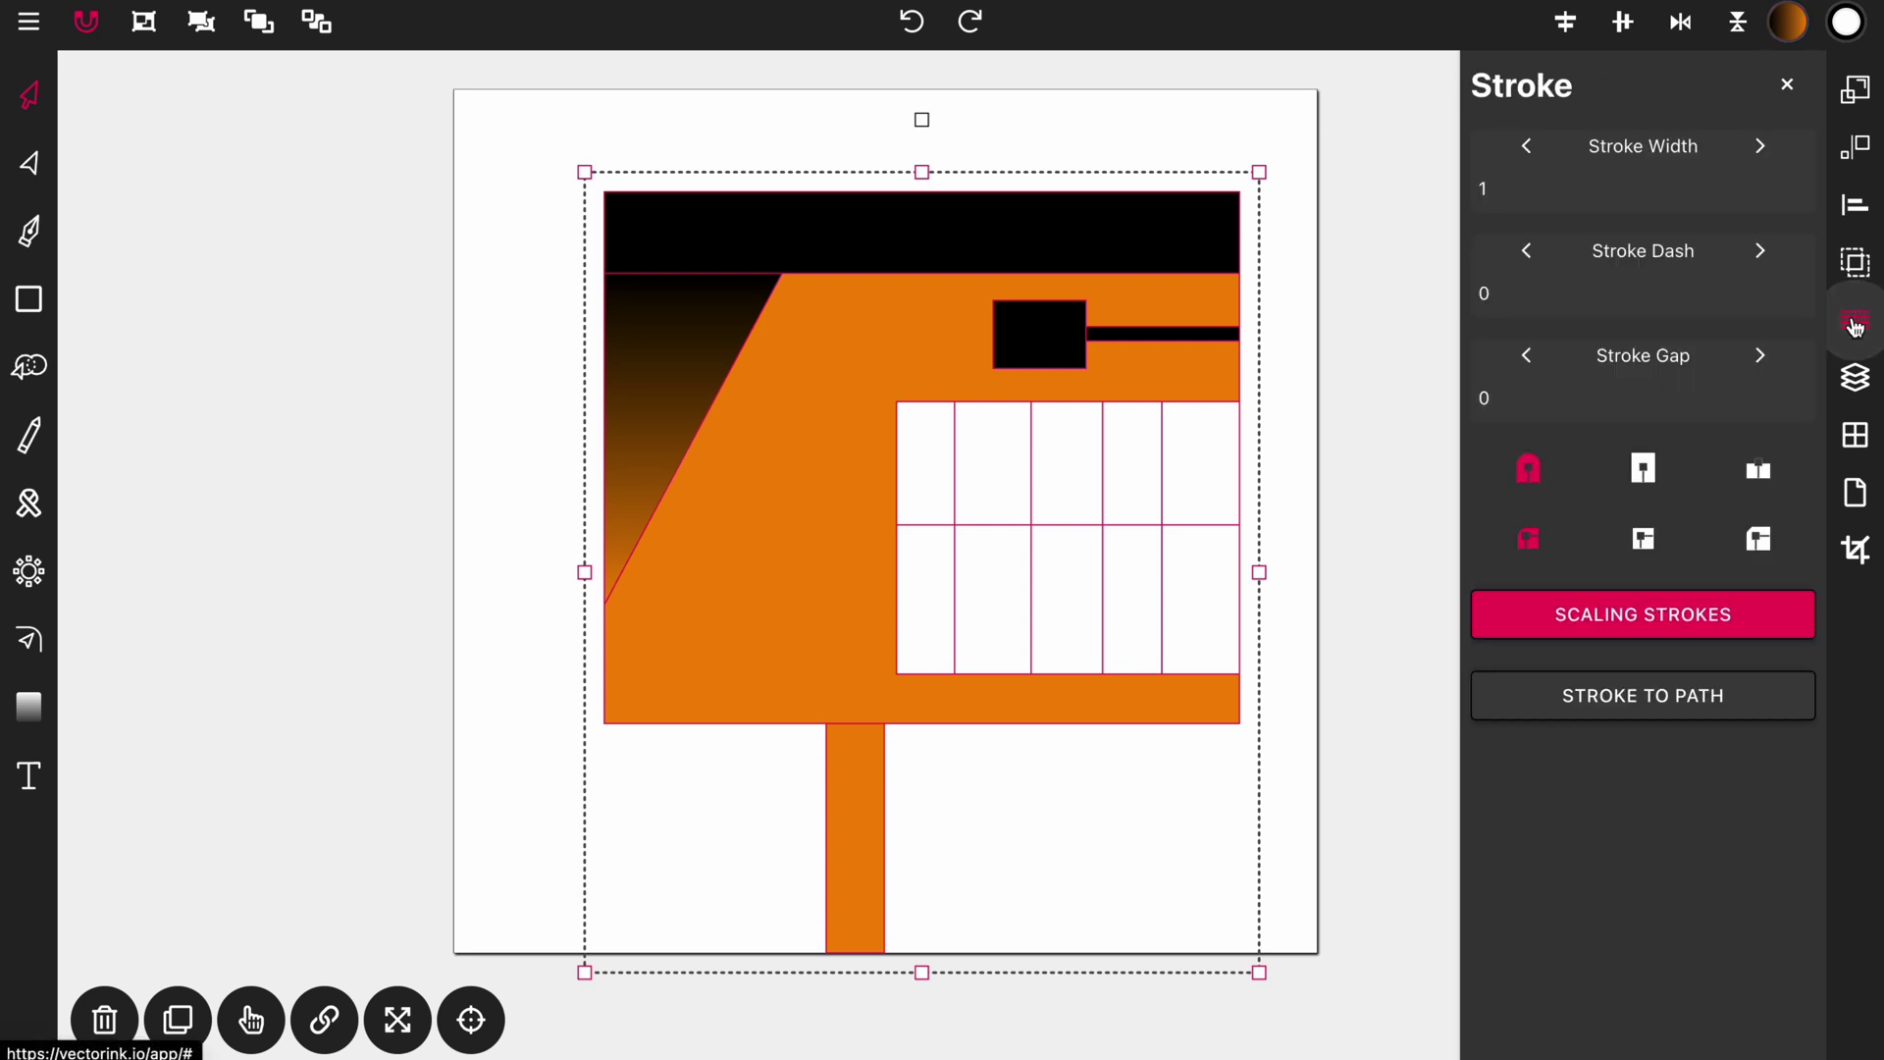
pyautogui.click(1754, 147)
pyautogui.click(1754, 148)
pyautogui.click(1754, 148)
pyautogui.click(1754, 147)
pyautogui.click(1754, 147)
pyautogui.click(1753, 147)
pyautogui.click(1754, 147)
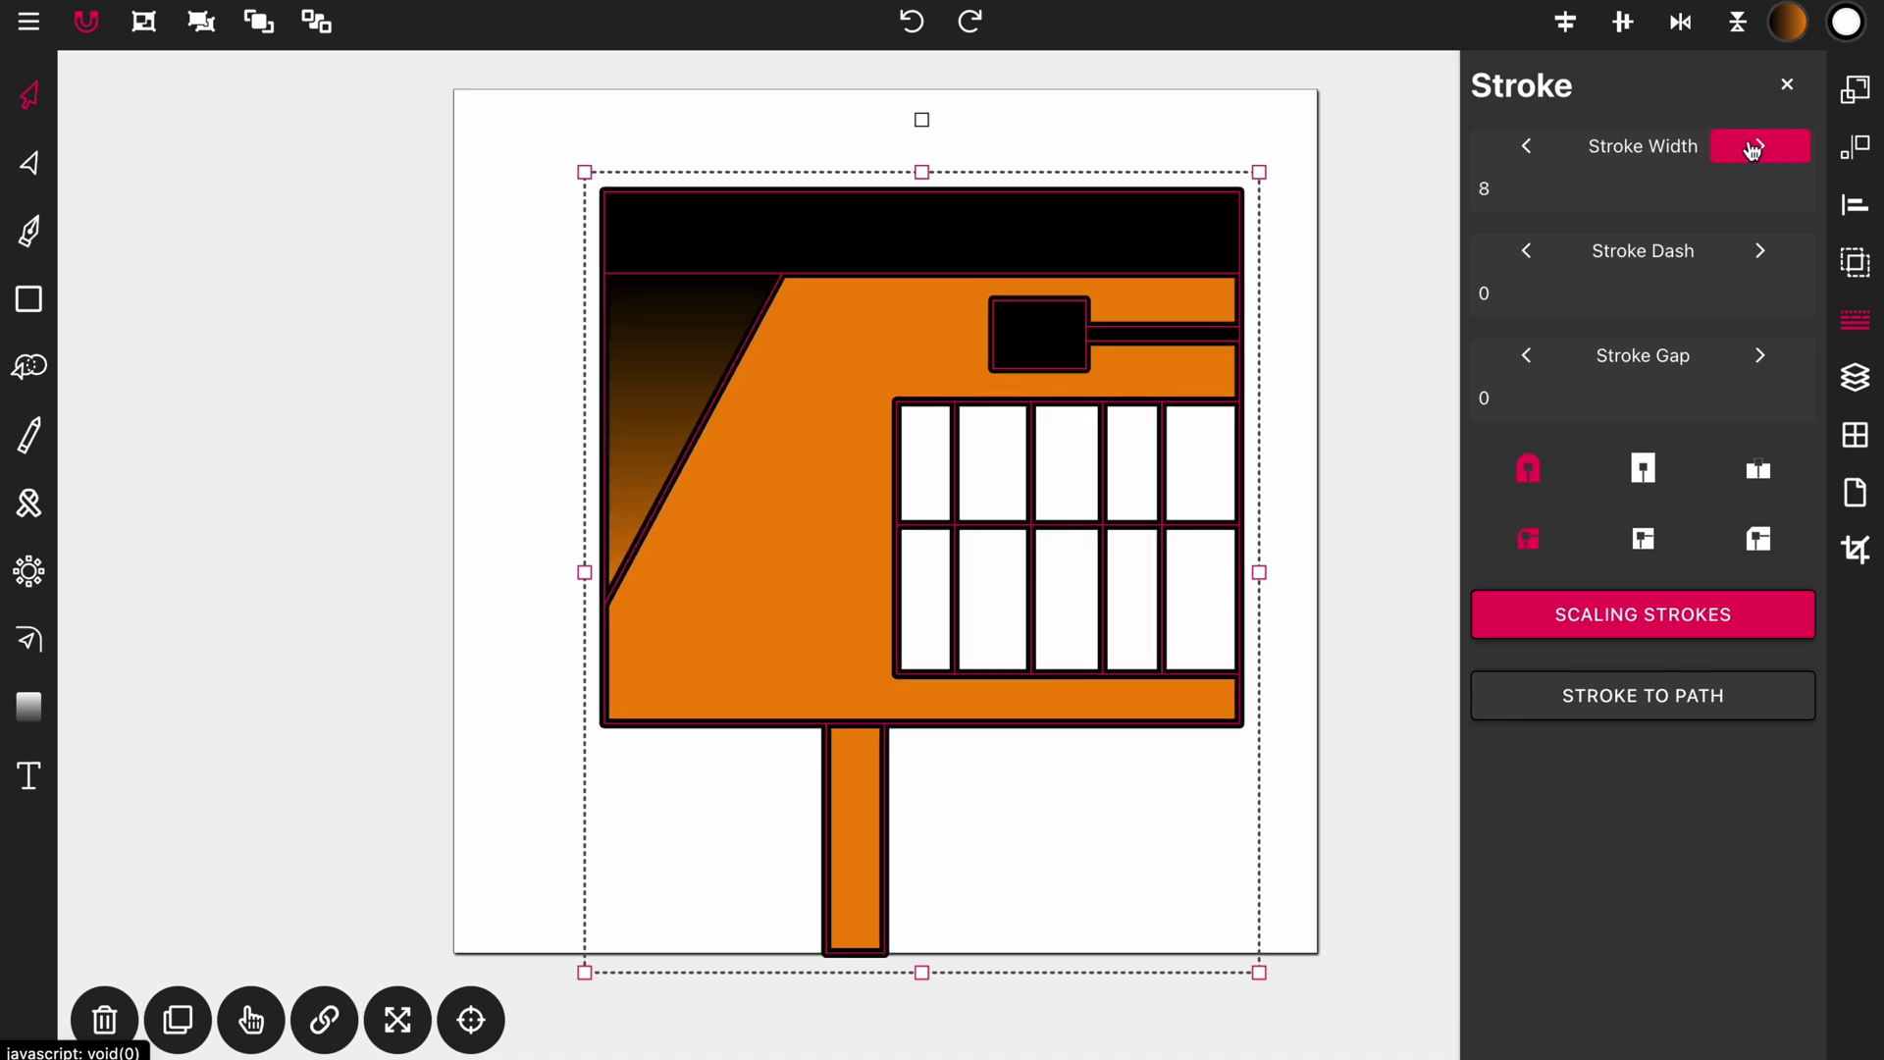
pyautogui.click(1344, 209)
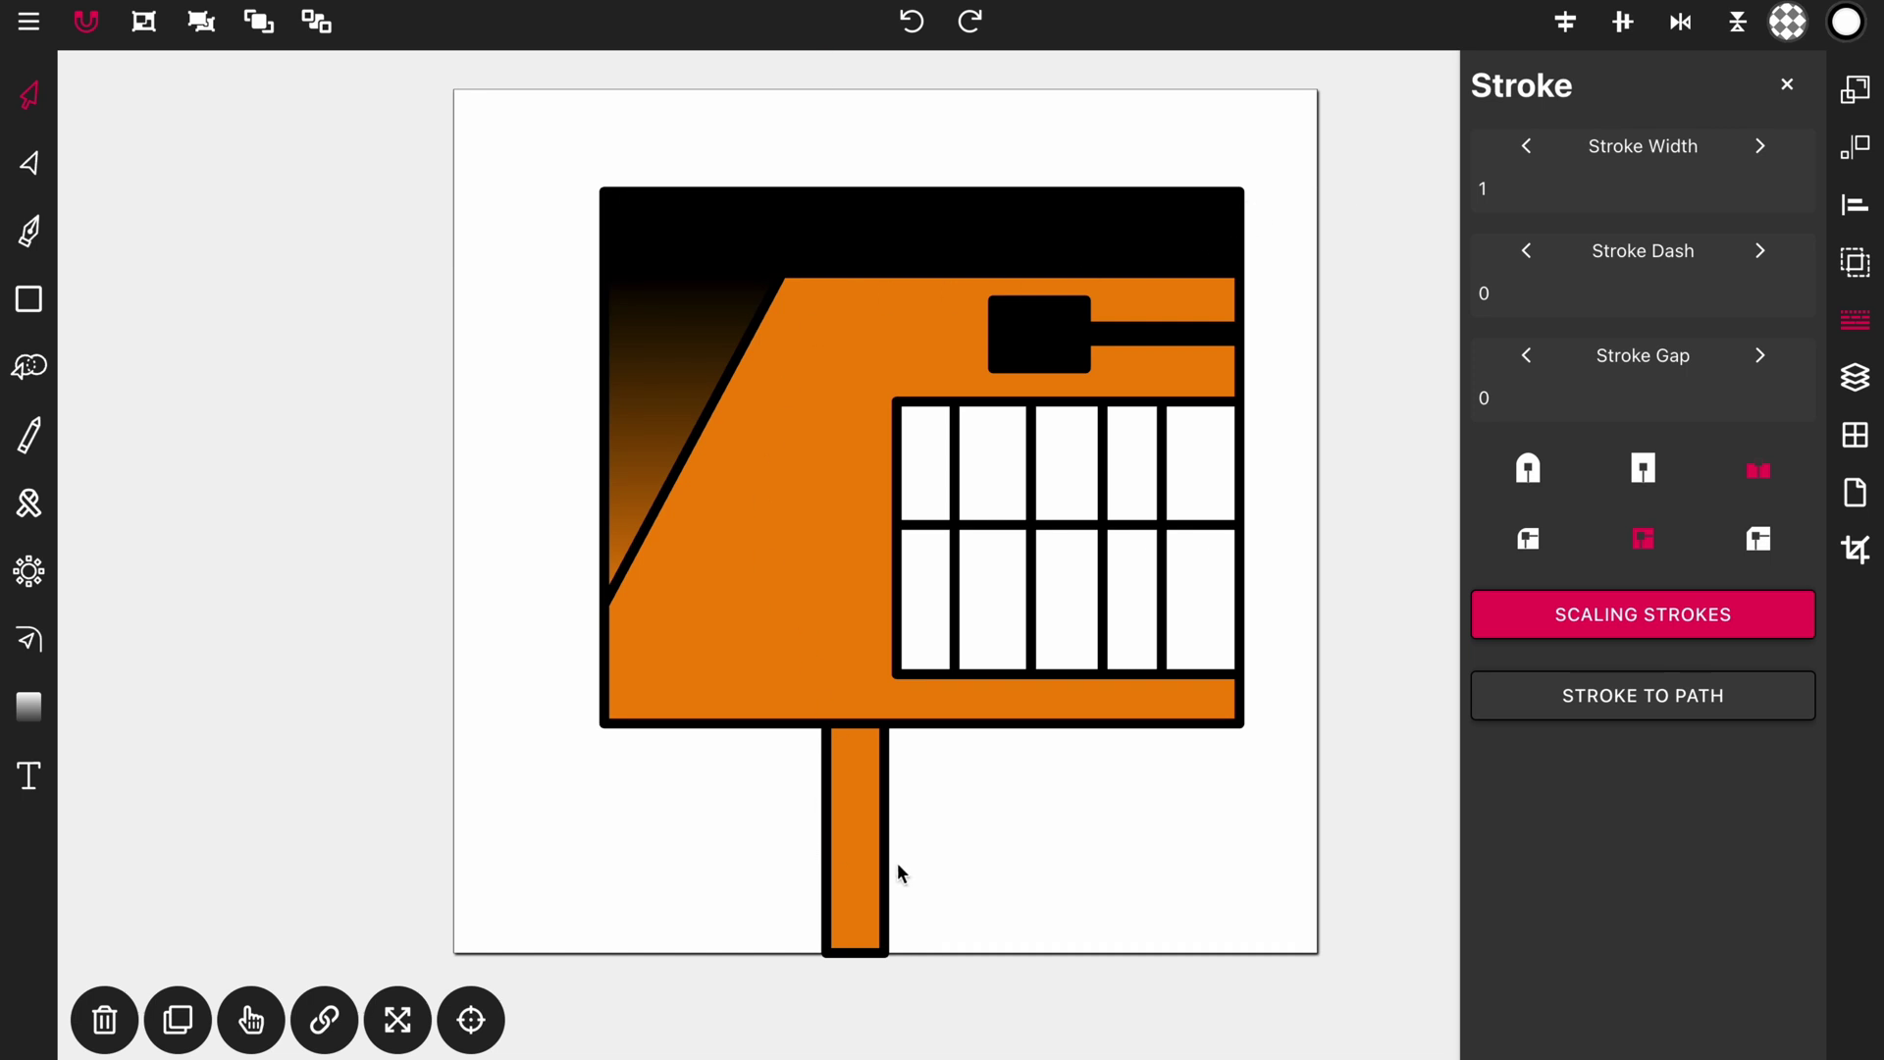
# Draw a rectangle across the lower end of the post, resting on the artboard's bottom edge, and reduce its height slightly.
pyautogui.click(29, 298)
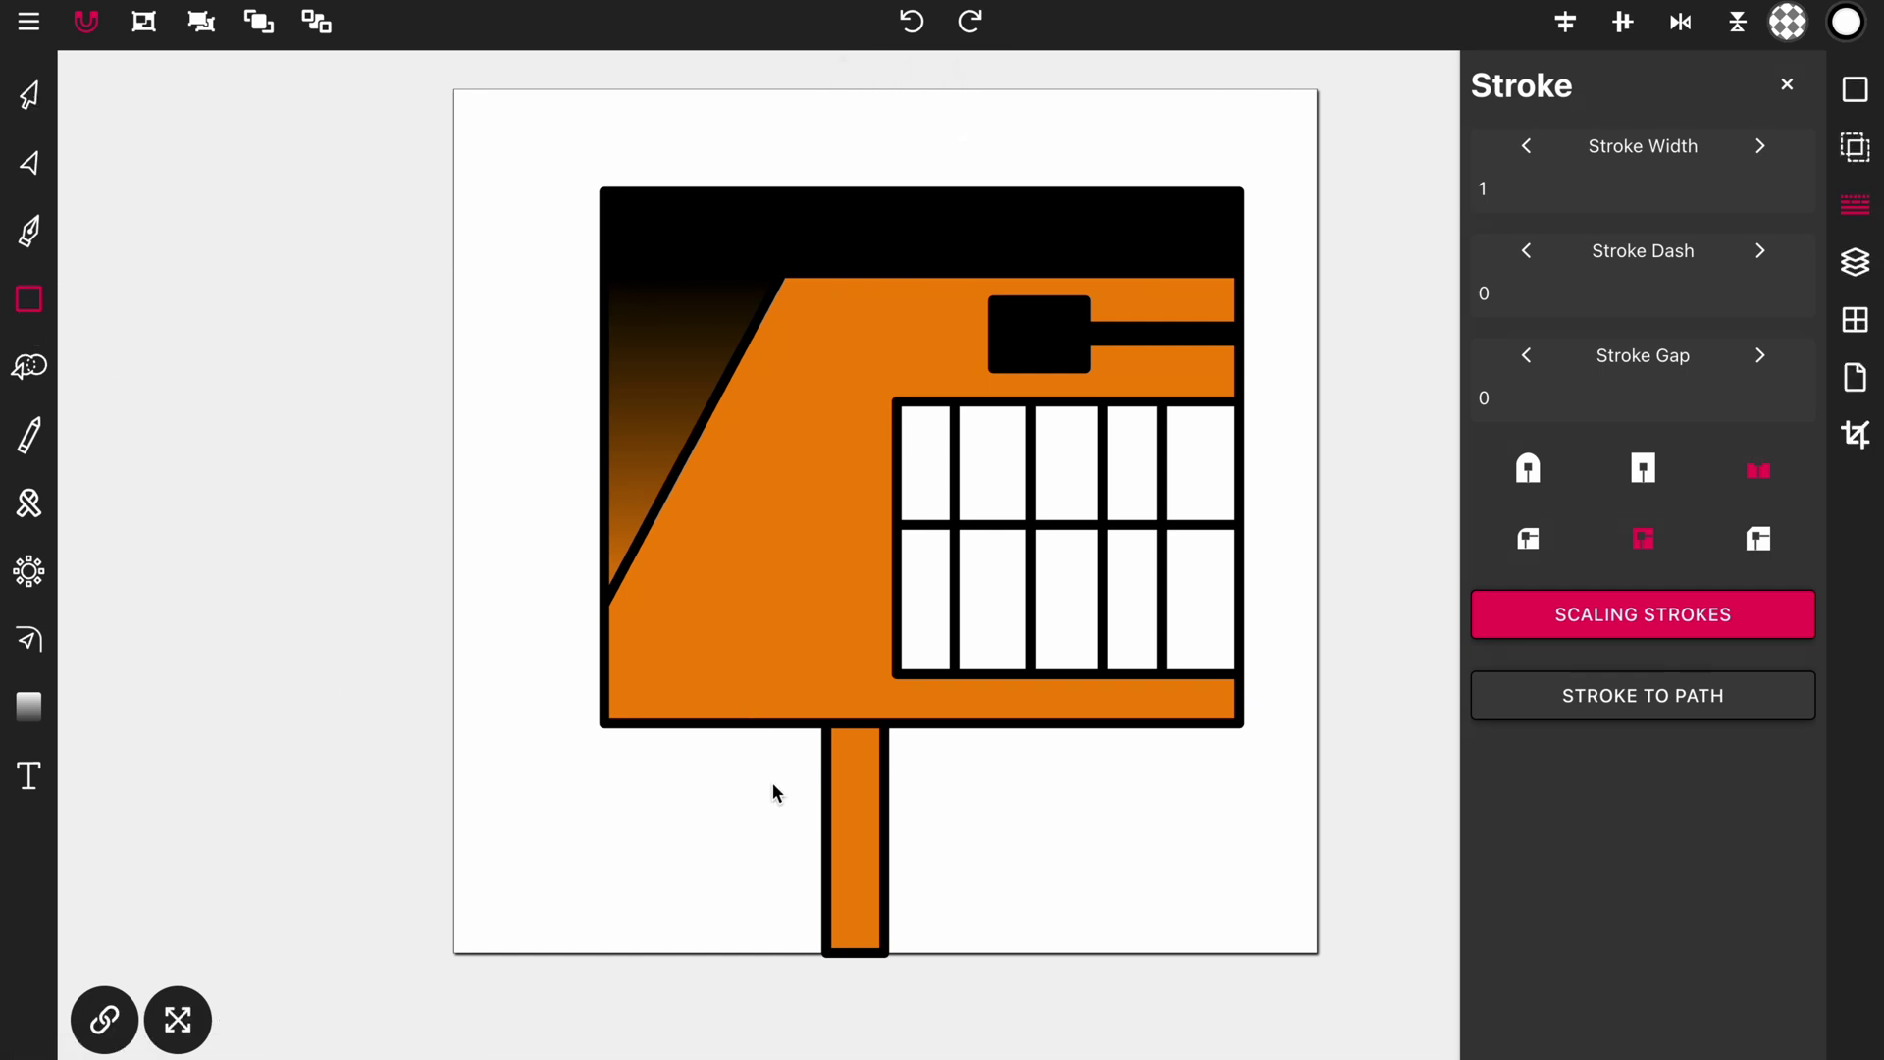
pyautogui.moveTo(770, 819); pyautogui.dragTo(986, 962)
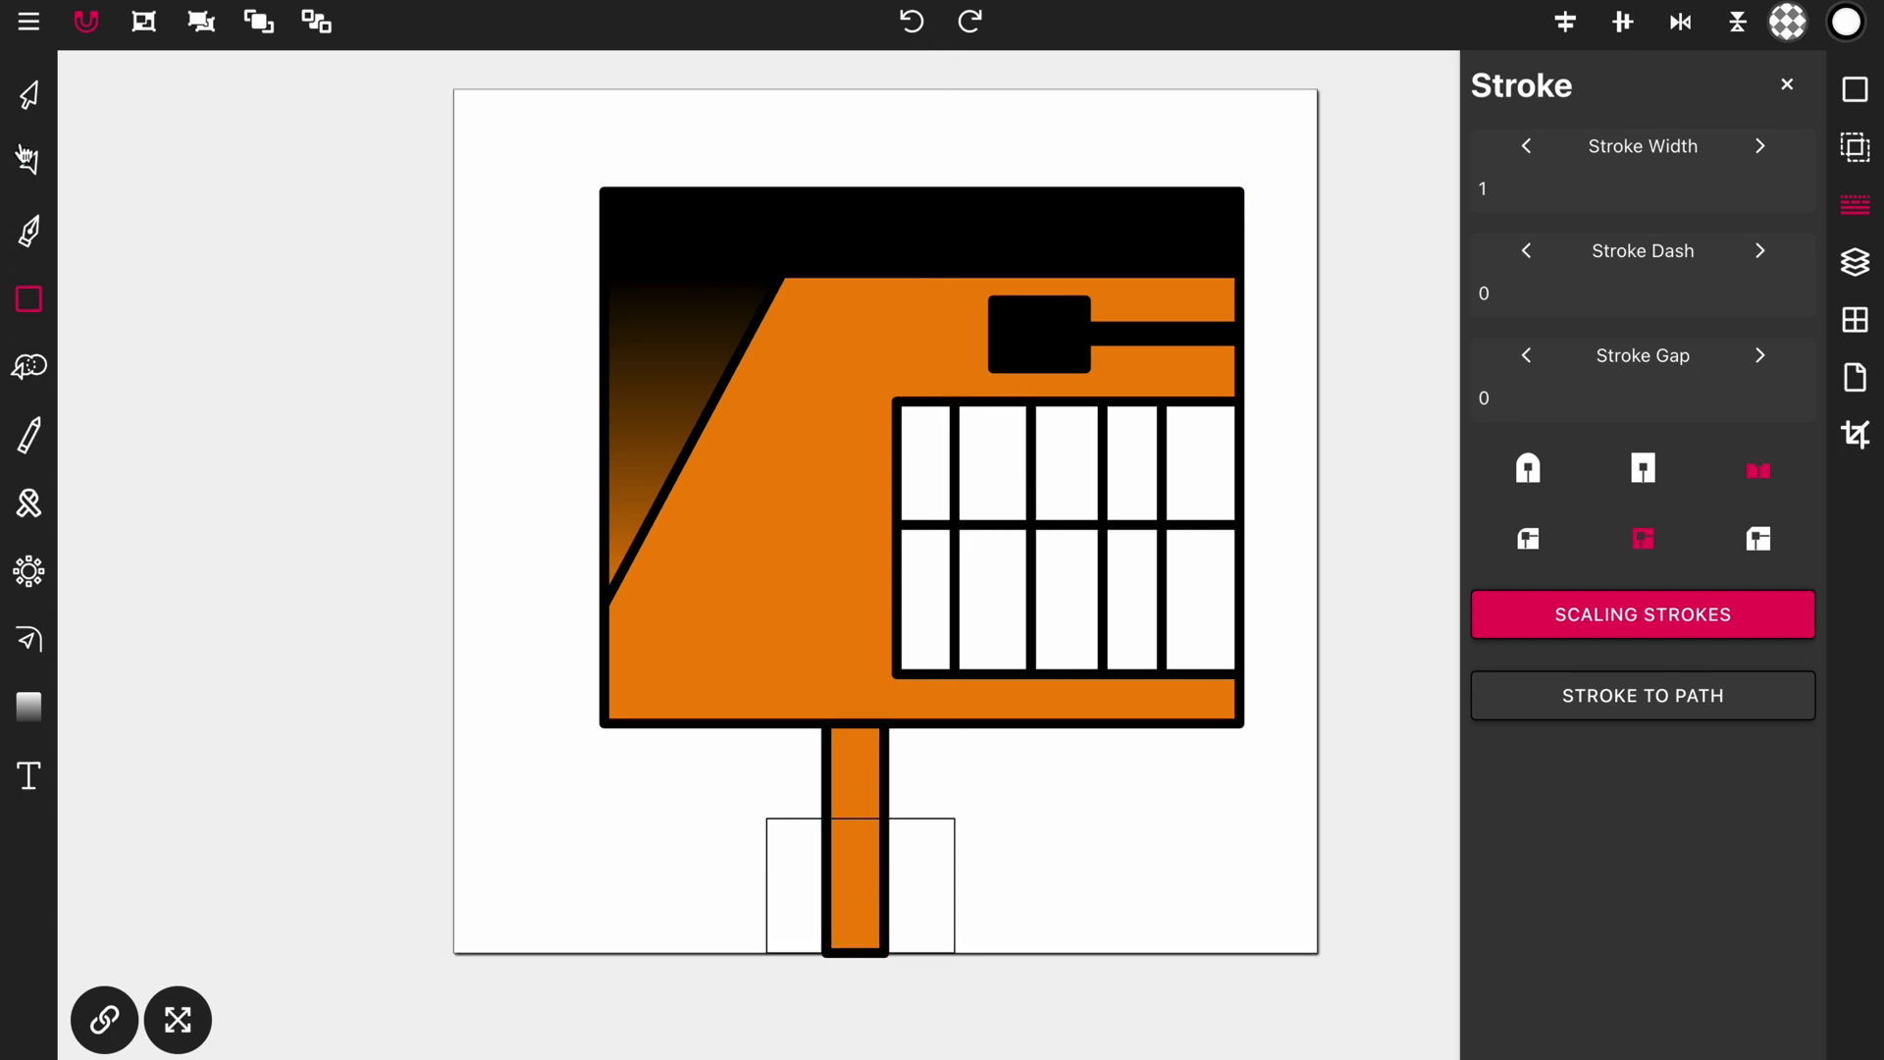
pyautogui.click(28, 95)
pyautogui.click(742, 888)
pyautogui.click(764, 883)
pyautogui.moveTo(860, 797); pyautogui.dragTo(861, 817)
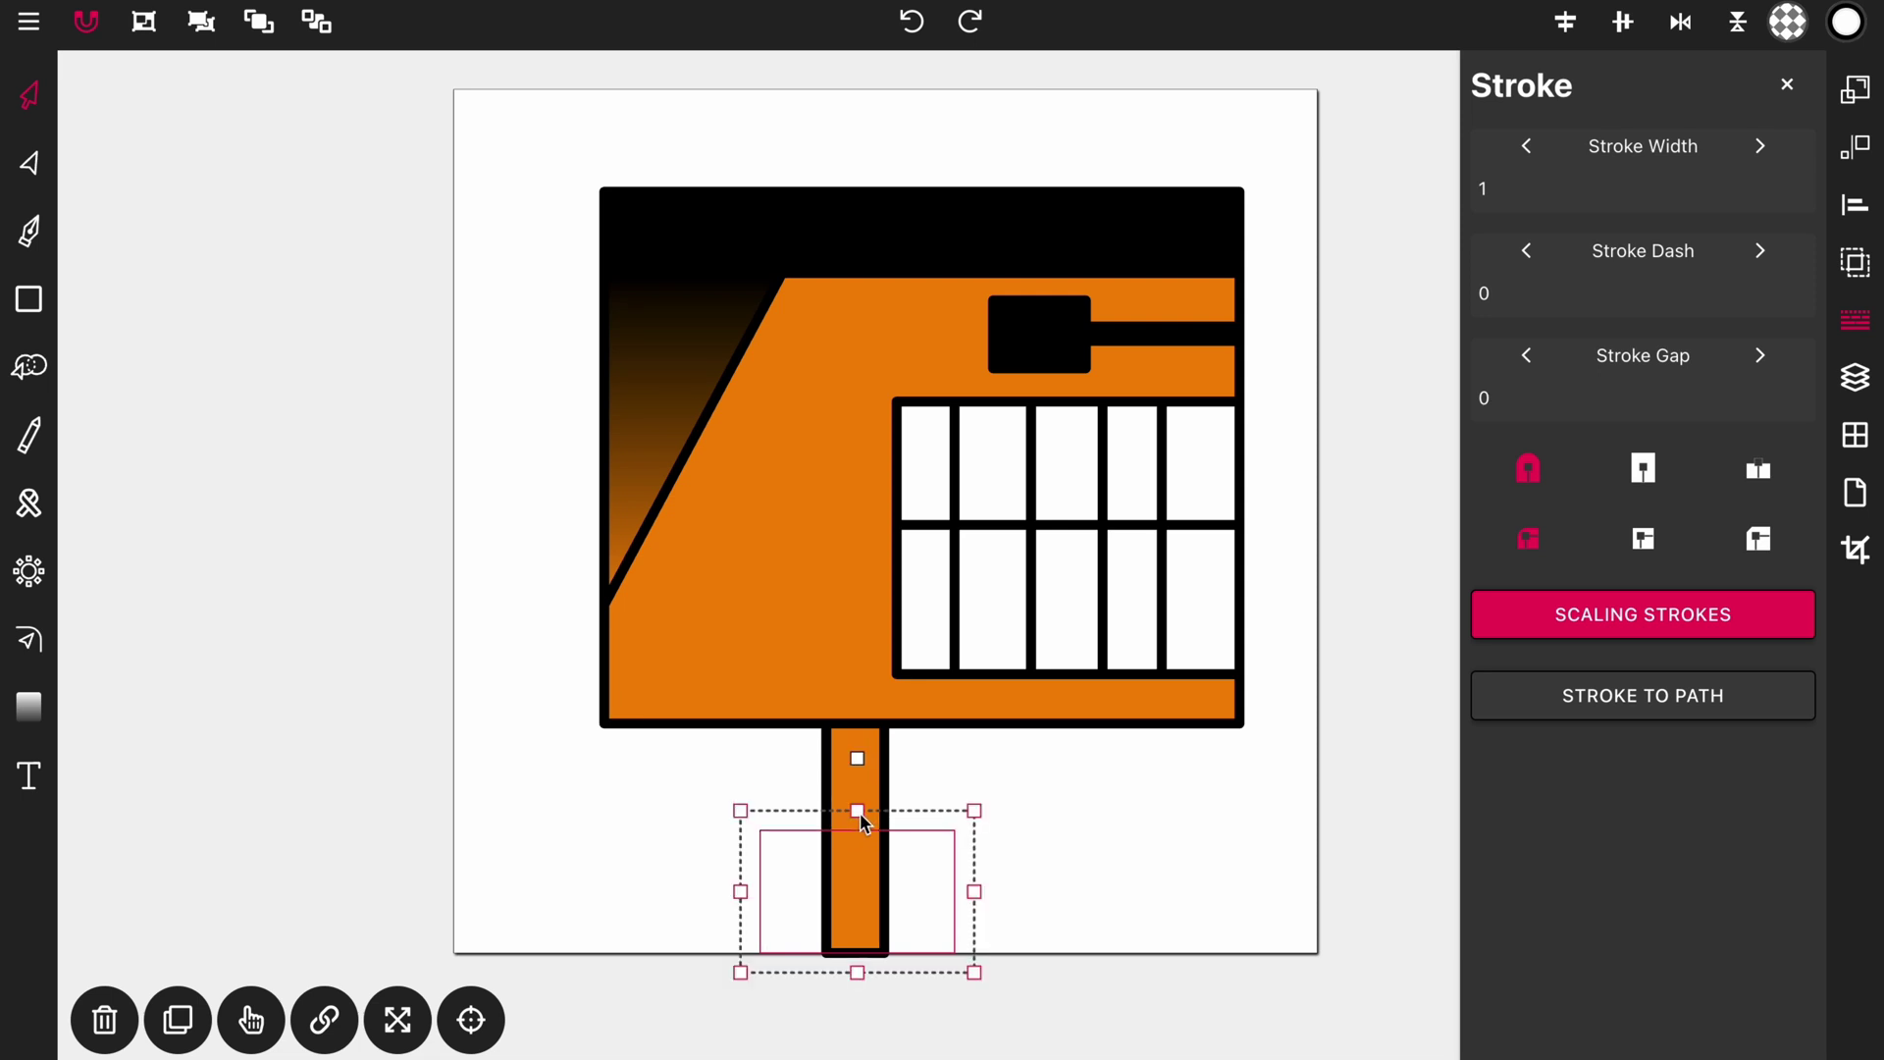
# Round the two upper corners of the base rectangle into a dome shape.
pyautogui.click(28, 653)
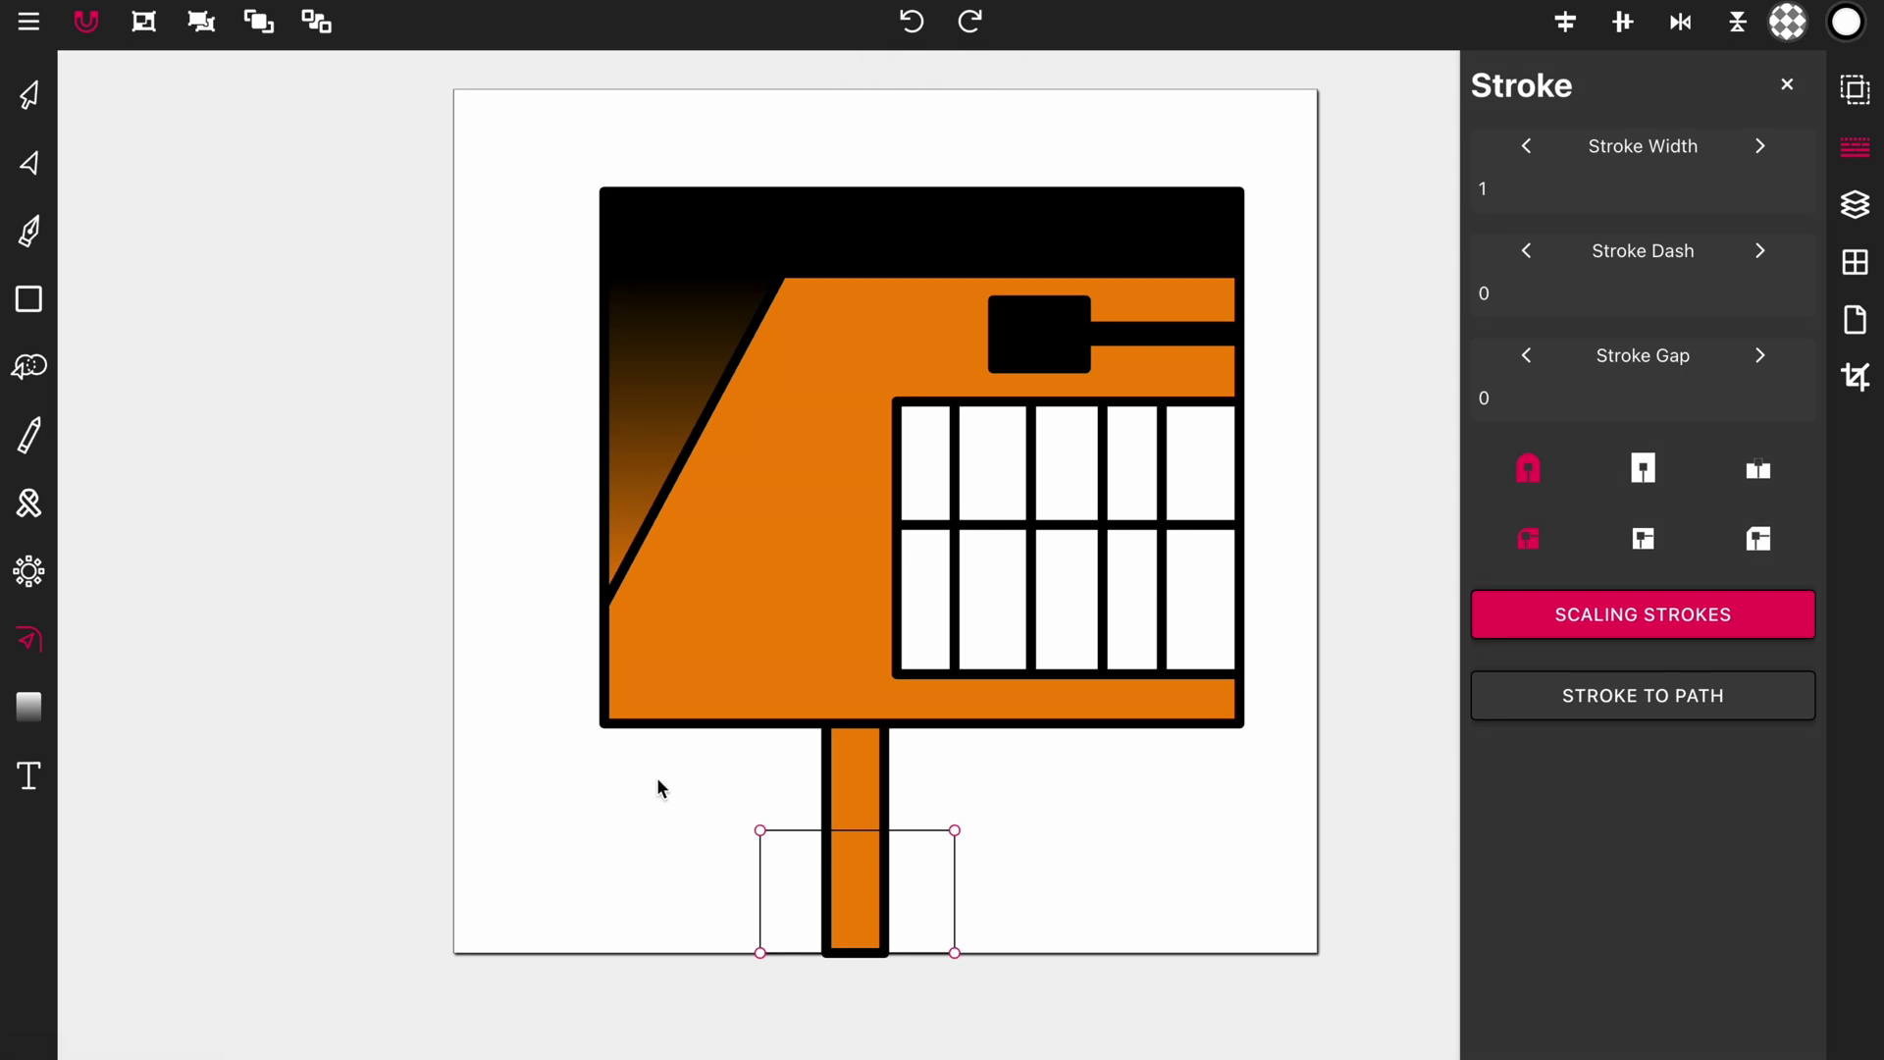
pyautogui.click(760, 830)
pyautogui.moveTo(1030, 765); pyautogui.dragTo(1022, 845)
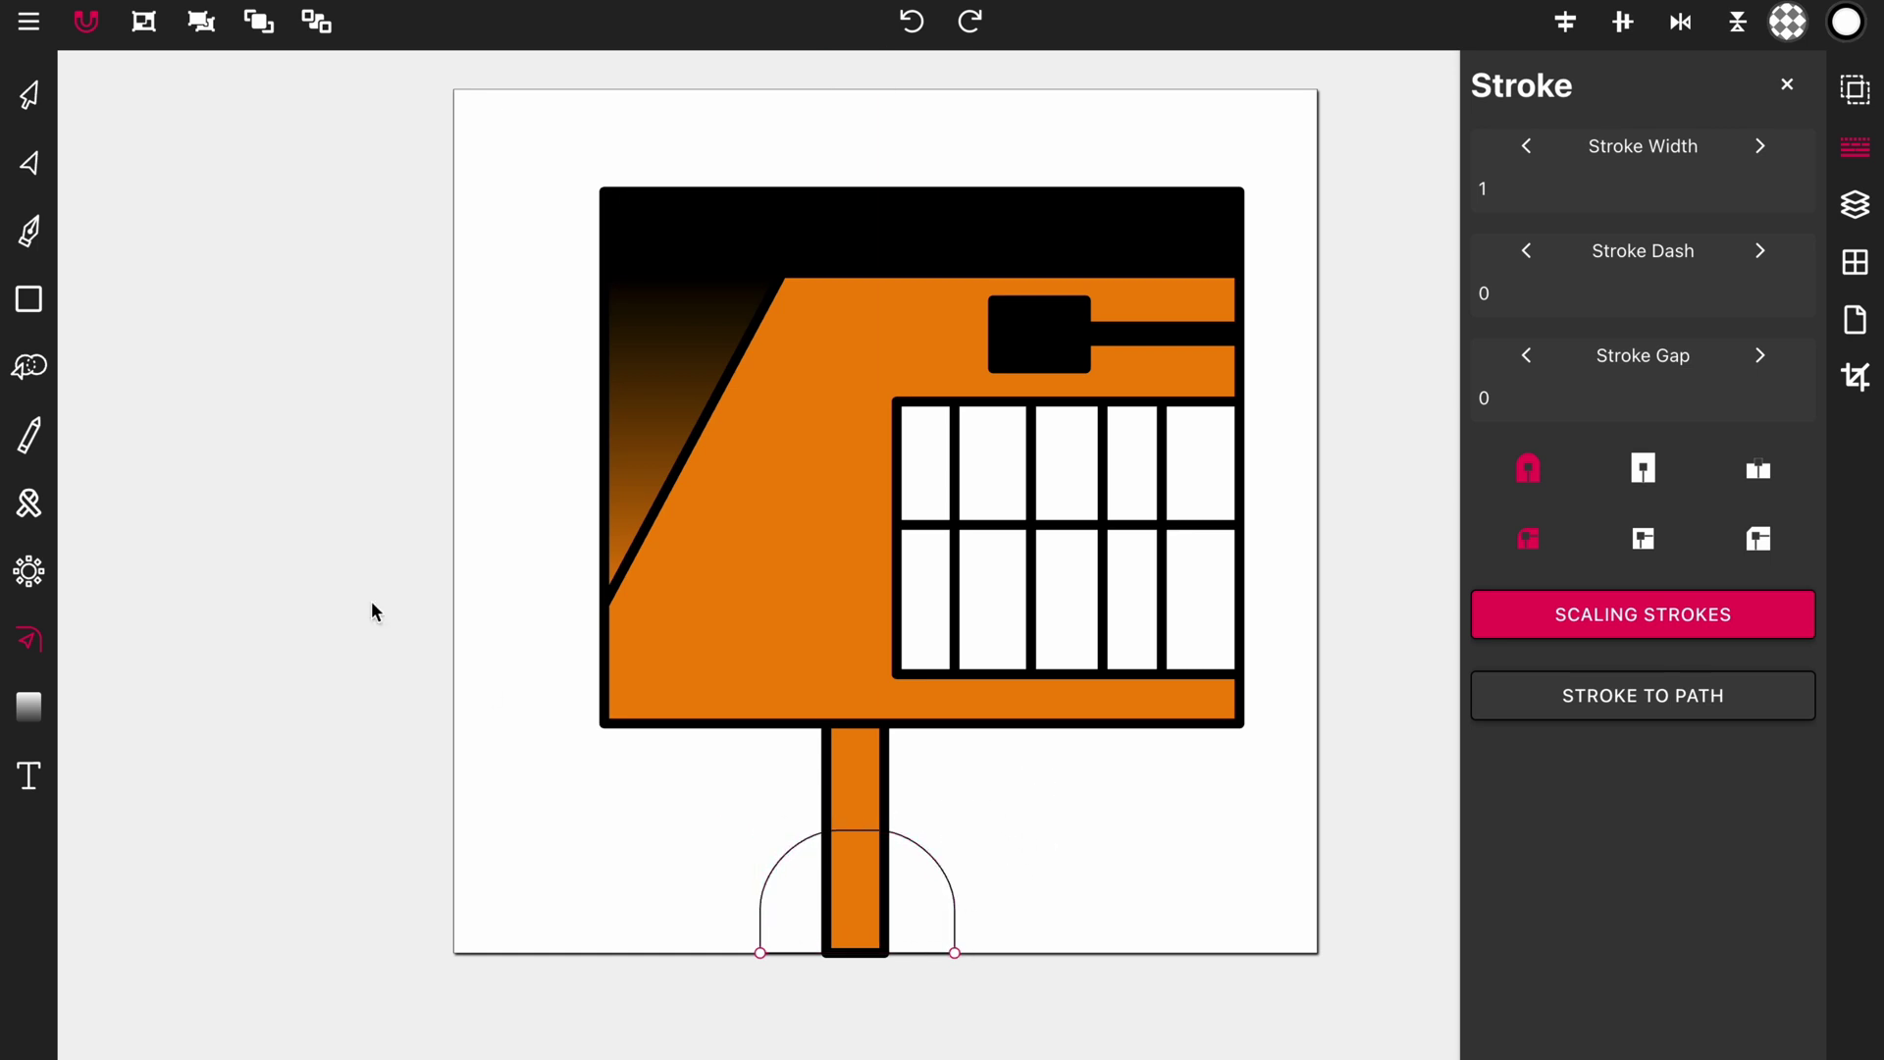
# Fill the rounded base shape with the palette's teal.
pyautogui.click(49, 108)
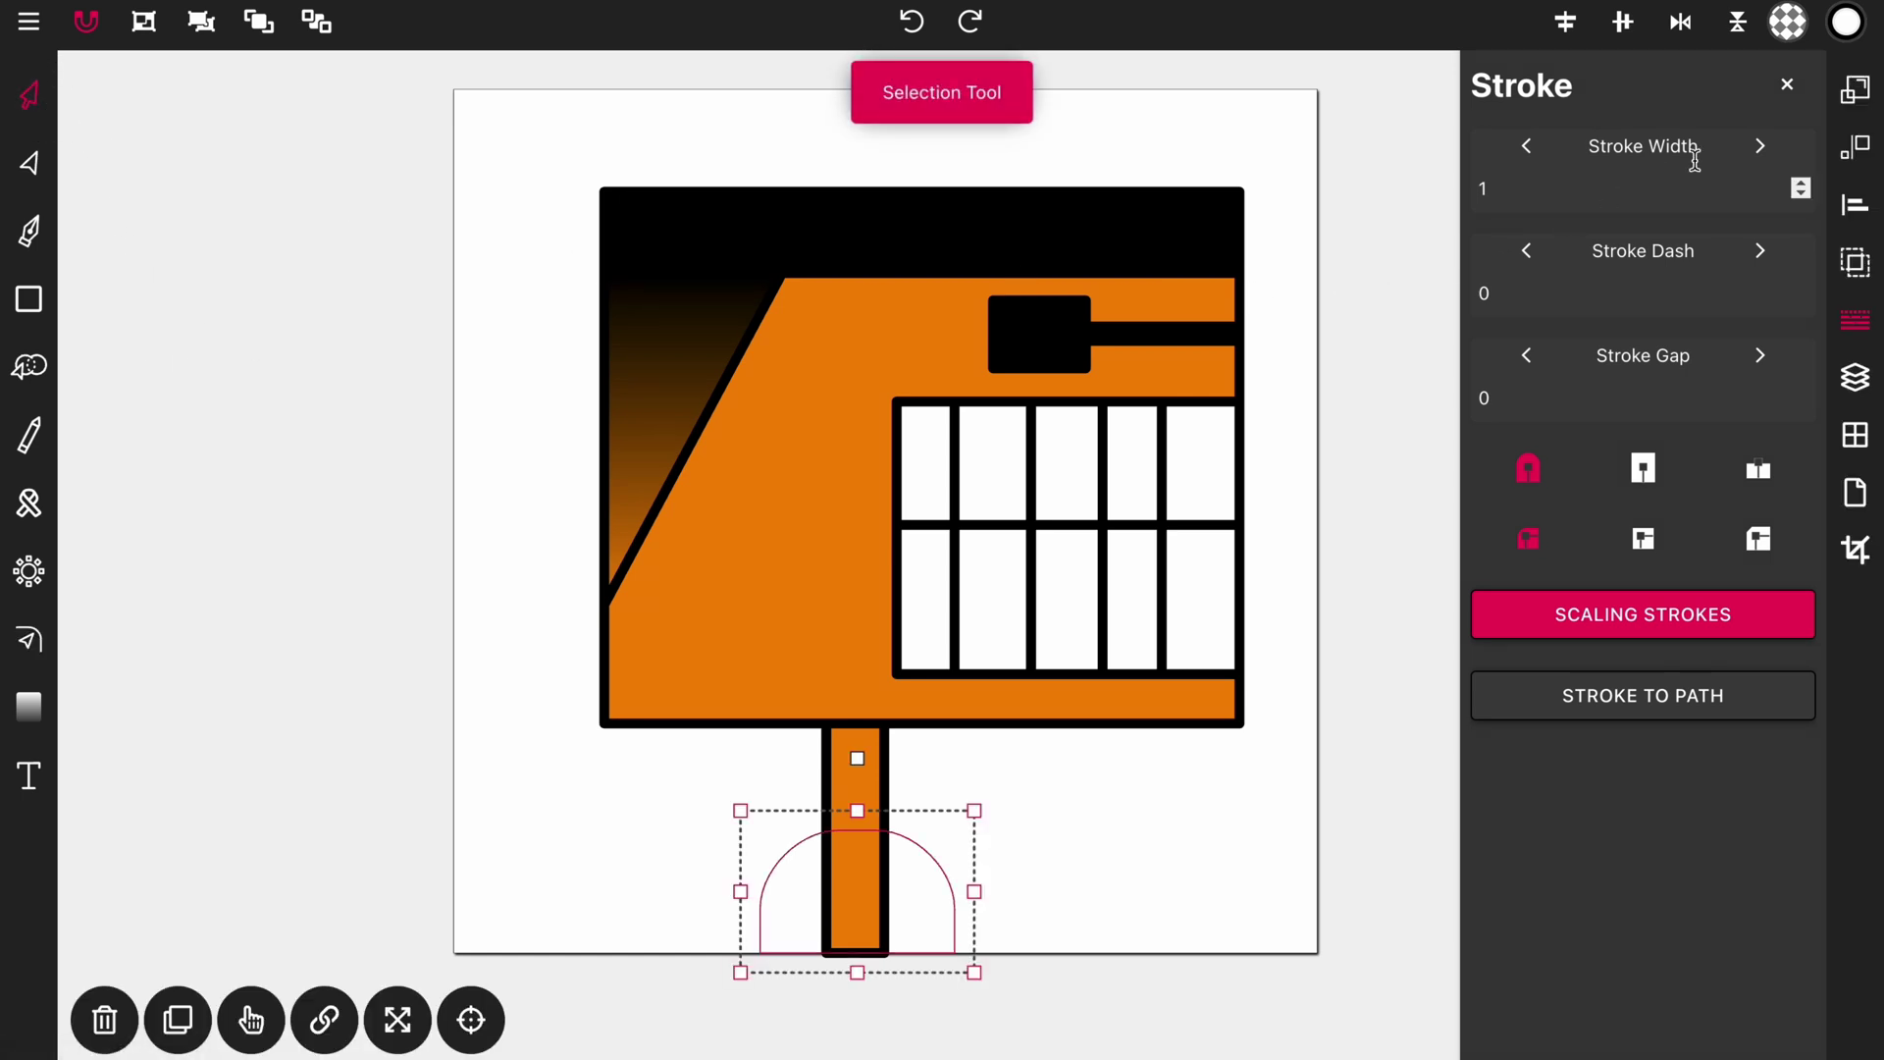
pyautogui.click(1788, 21)
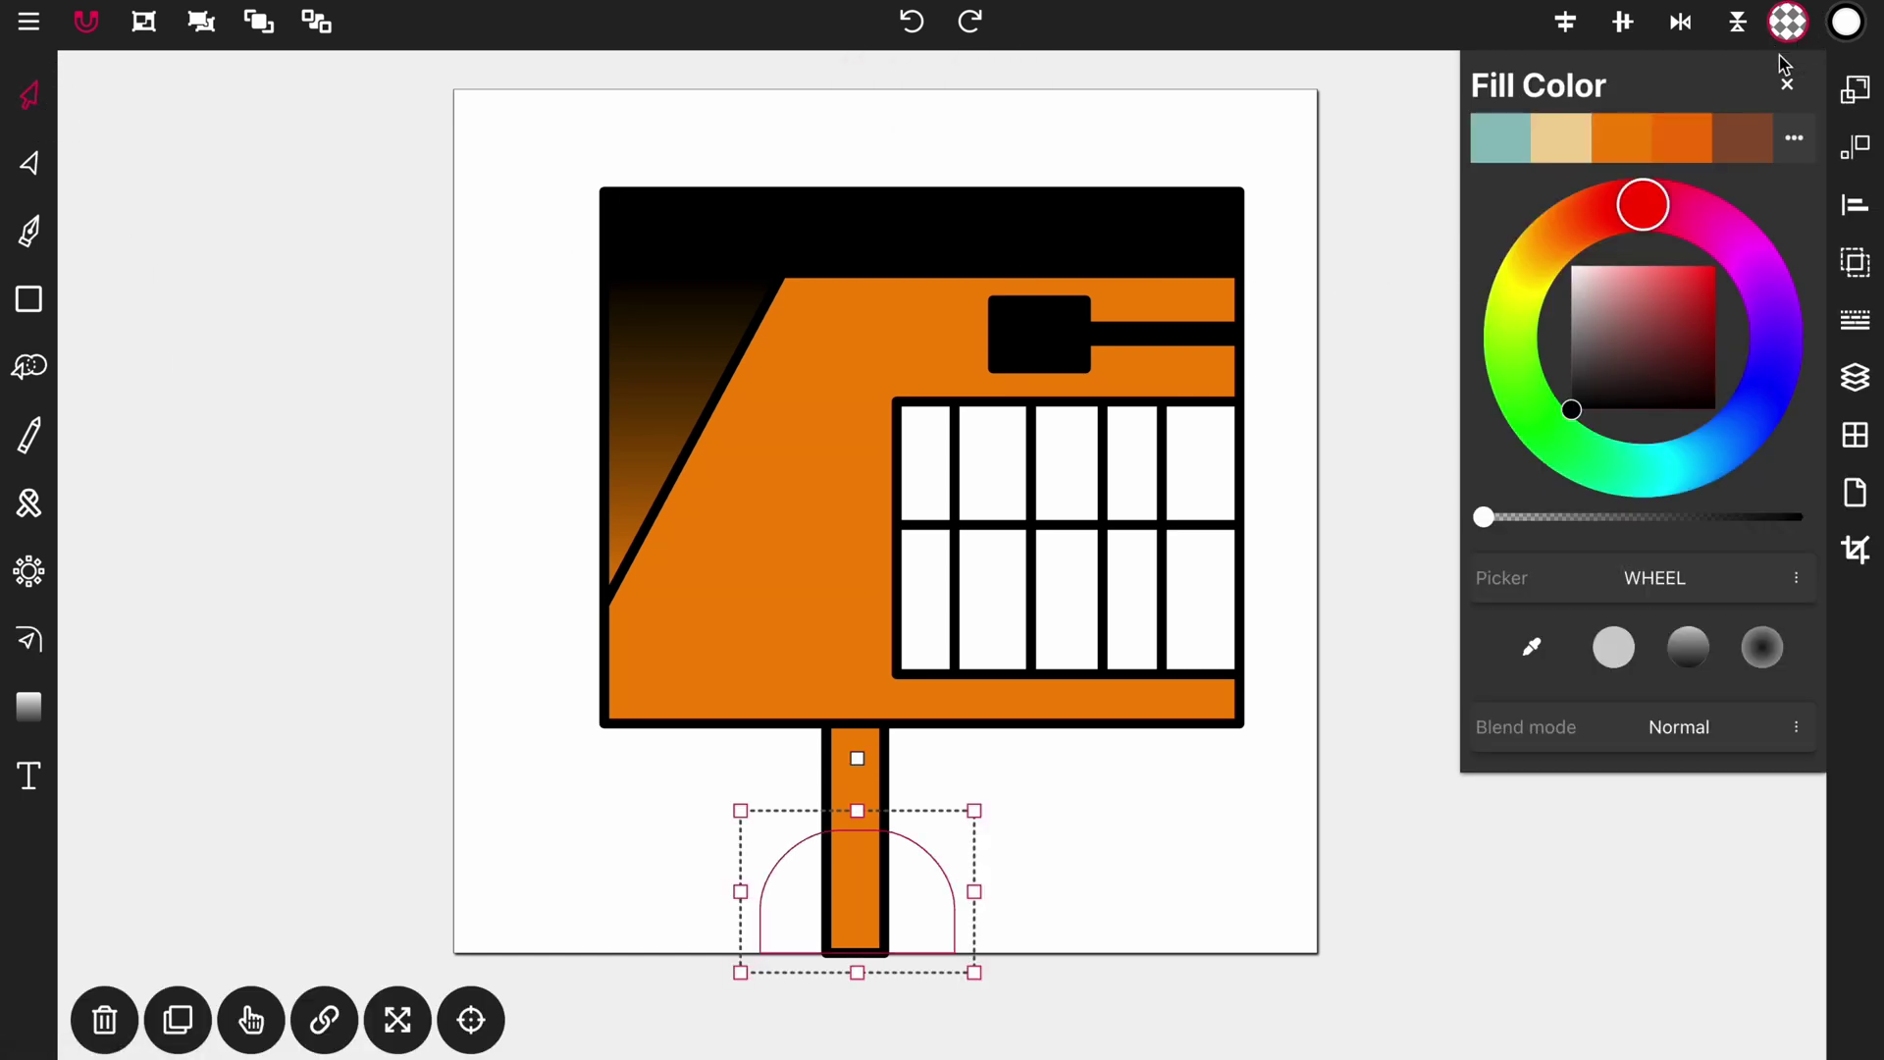
pyautogui.click(1503, 143)
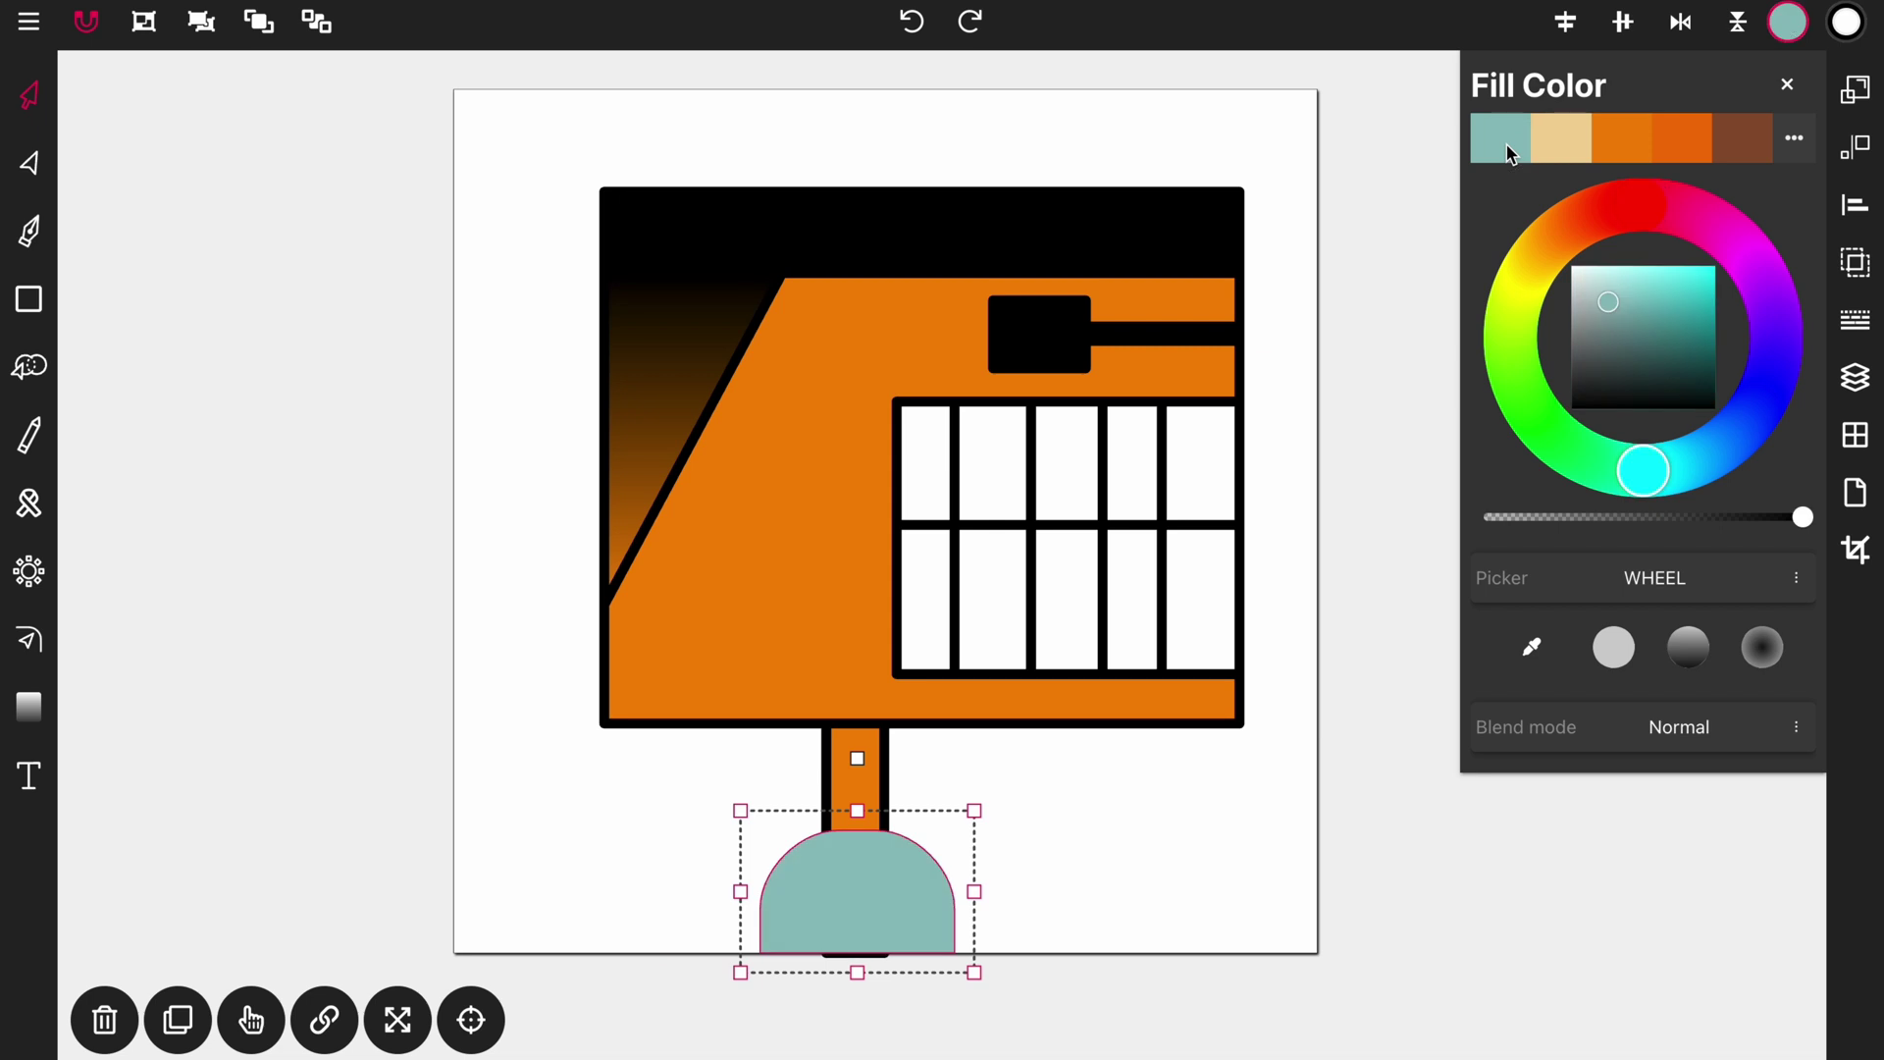
# Set the teal base shape's stroke width to 8 and deselect it.
pyautogui.click(1855, 320)
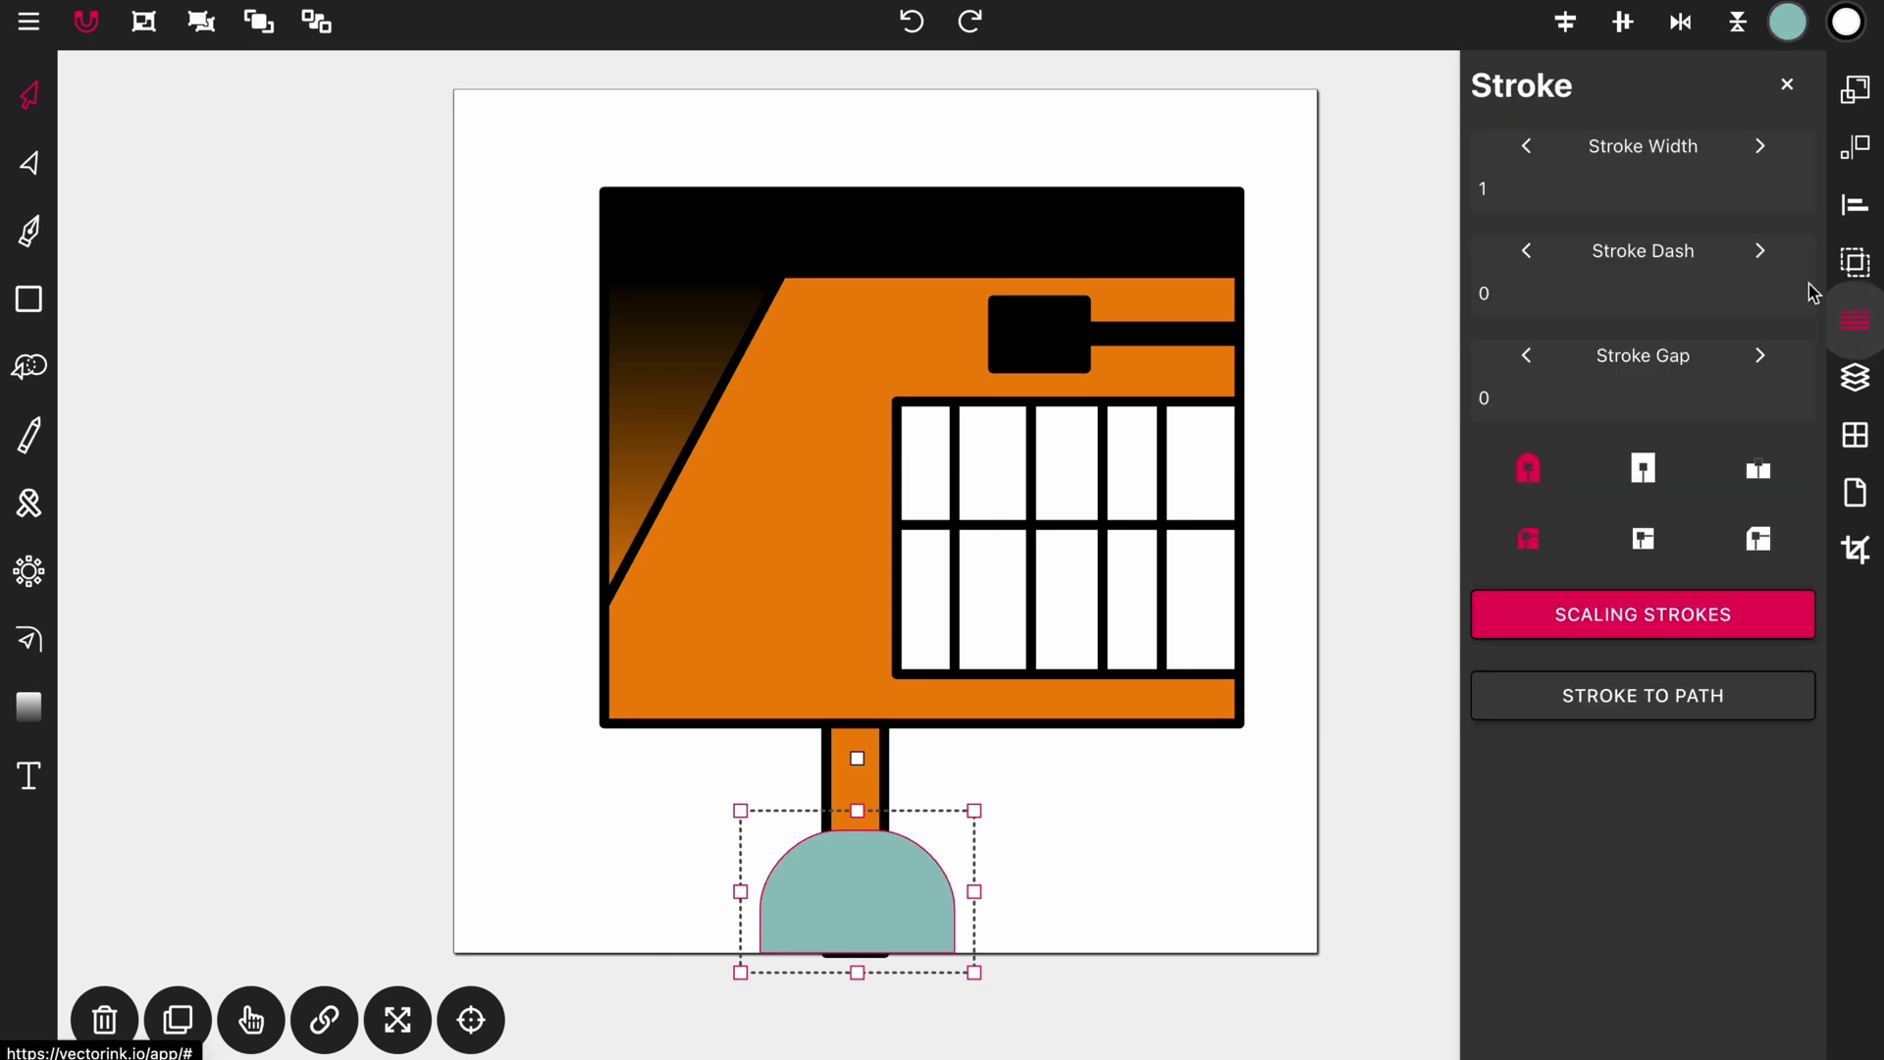
pyautogui.click(1759, 147)
pyautogui.click(1737, 157)
pyautogui.click(1738, 157)
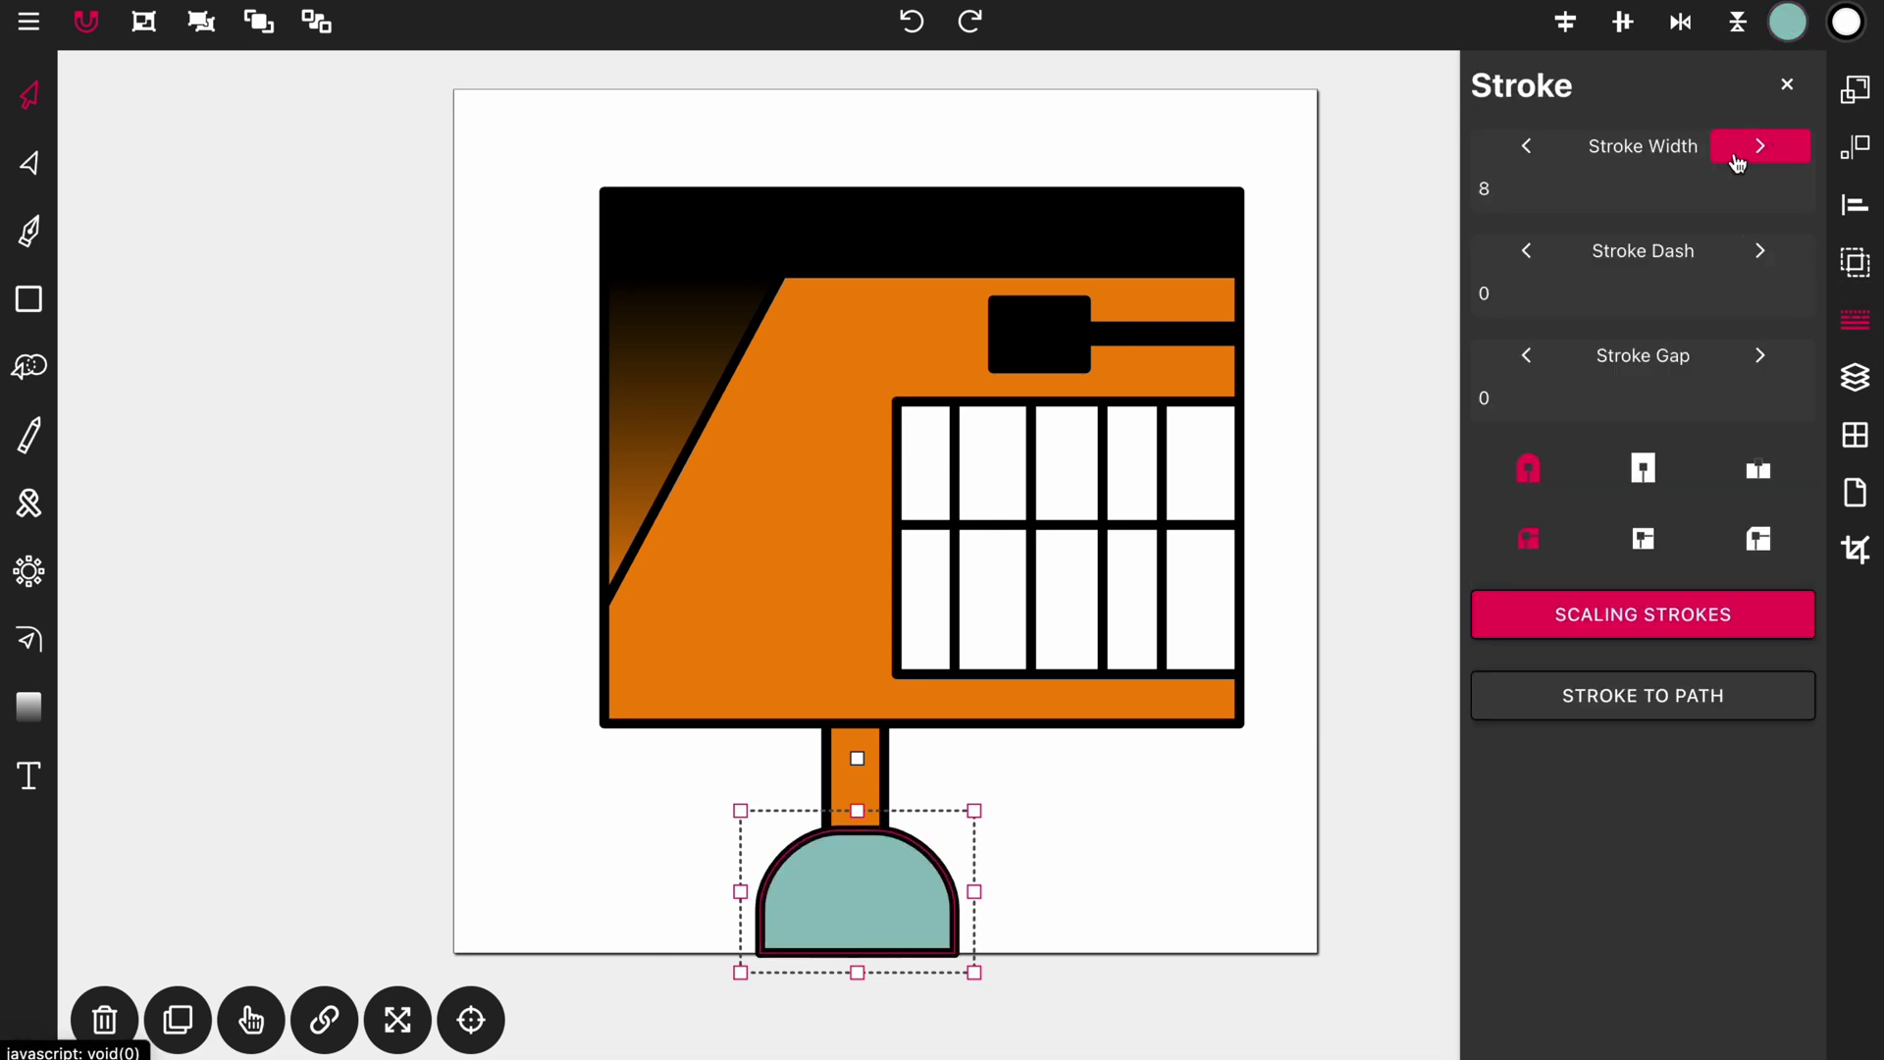
pyautogui.click(1788, 84)
pyautogui.click(1472, 293)
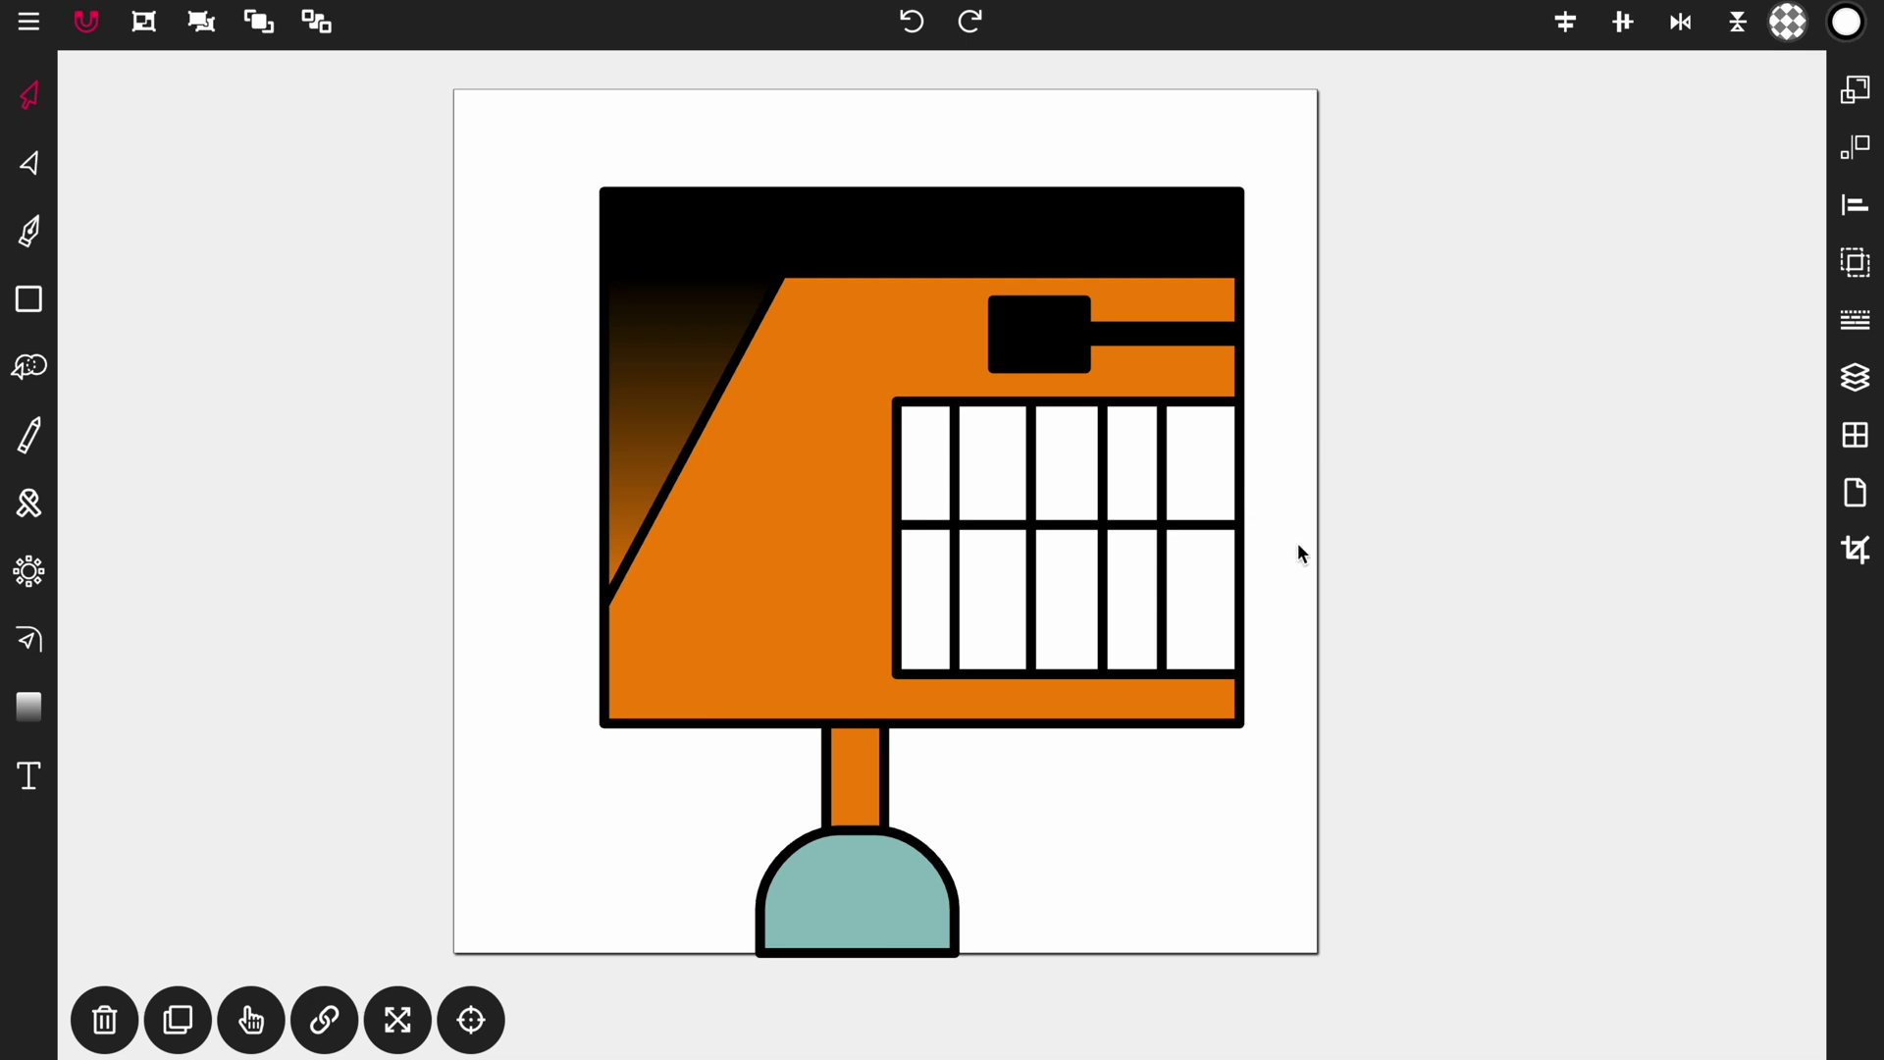
# Move the upper row of white rectangles up and the lower row down, opening a gap between the two rows.
pyautogui.moveTo(1298, 544); pyautogui.dragTo(783, 392)
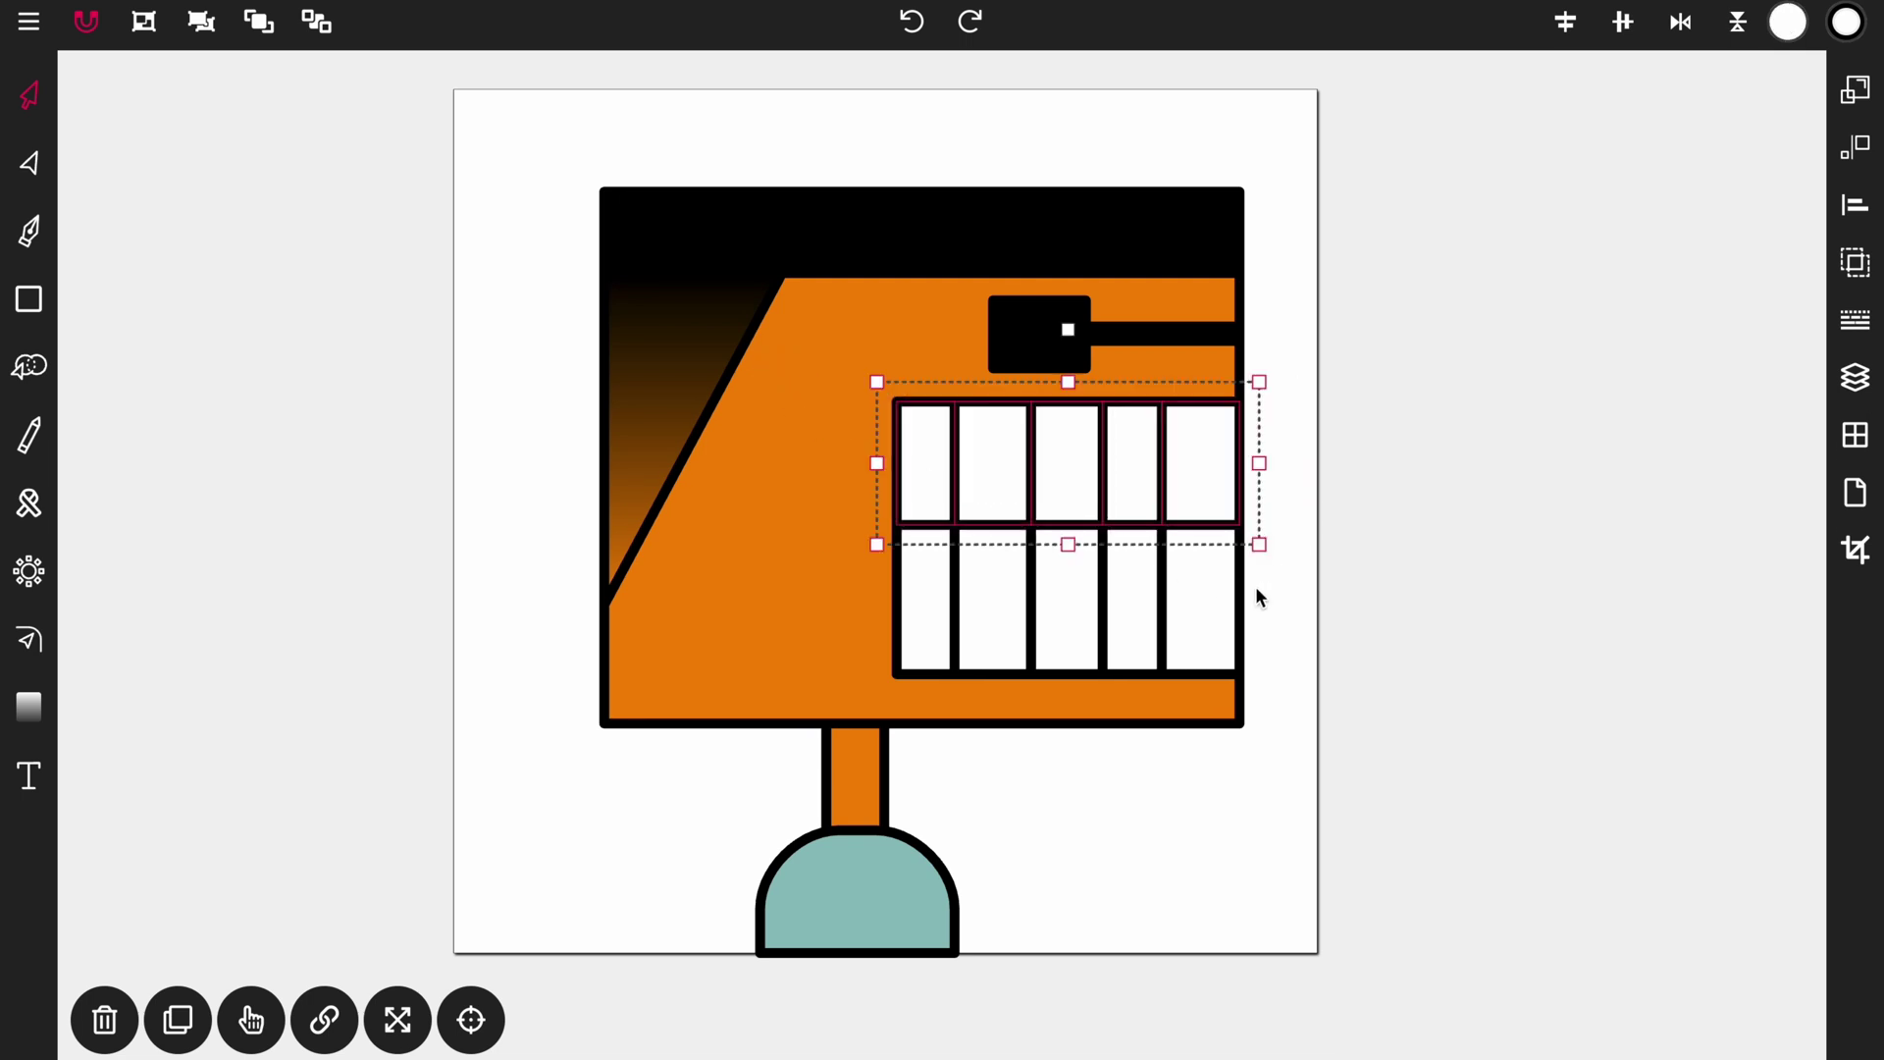
pyautogui.hotkey('shift', 'Up')
pyautogui.click(1294, 533)
pyautogui.moveTo(1274, 511); pyautogui.dragTo(824, 694)
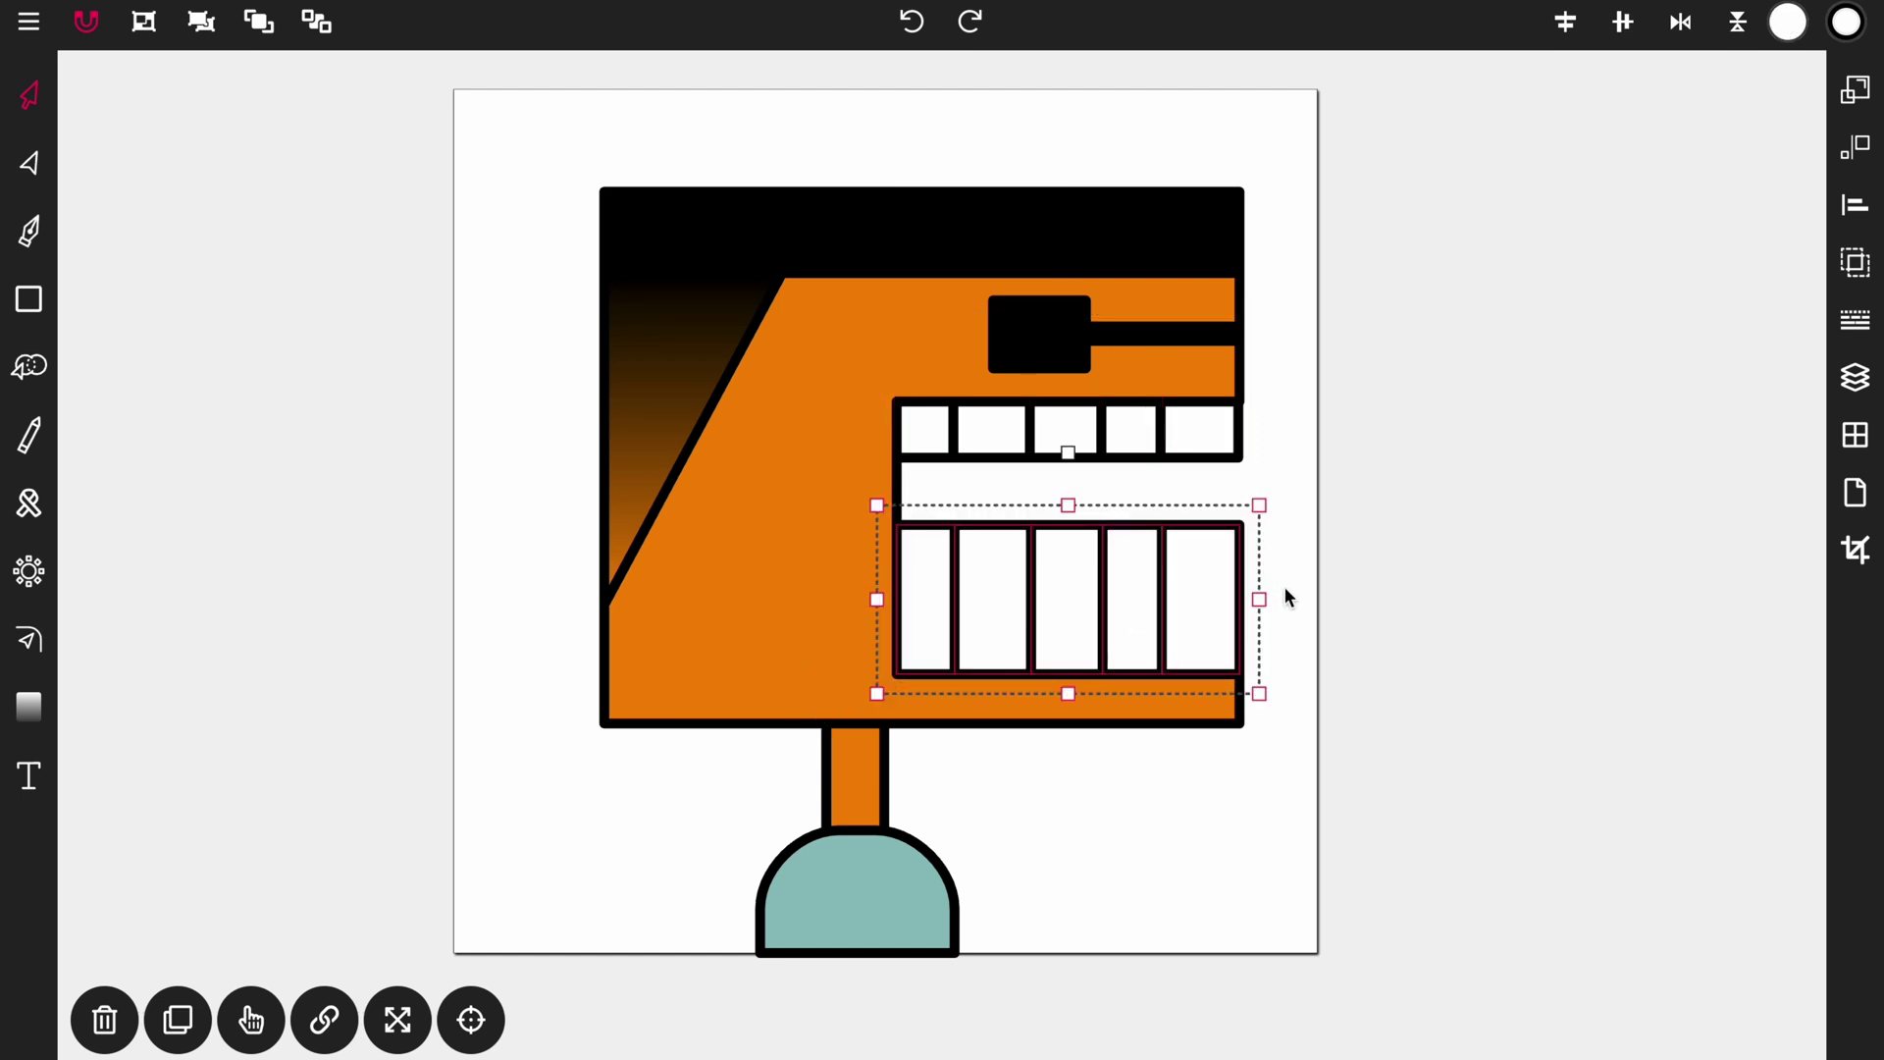
pyautogui.hotkey('shift', 'Down')
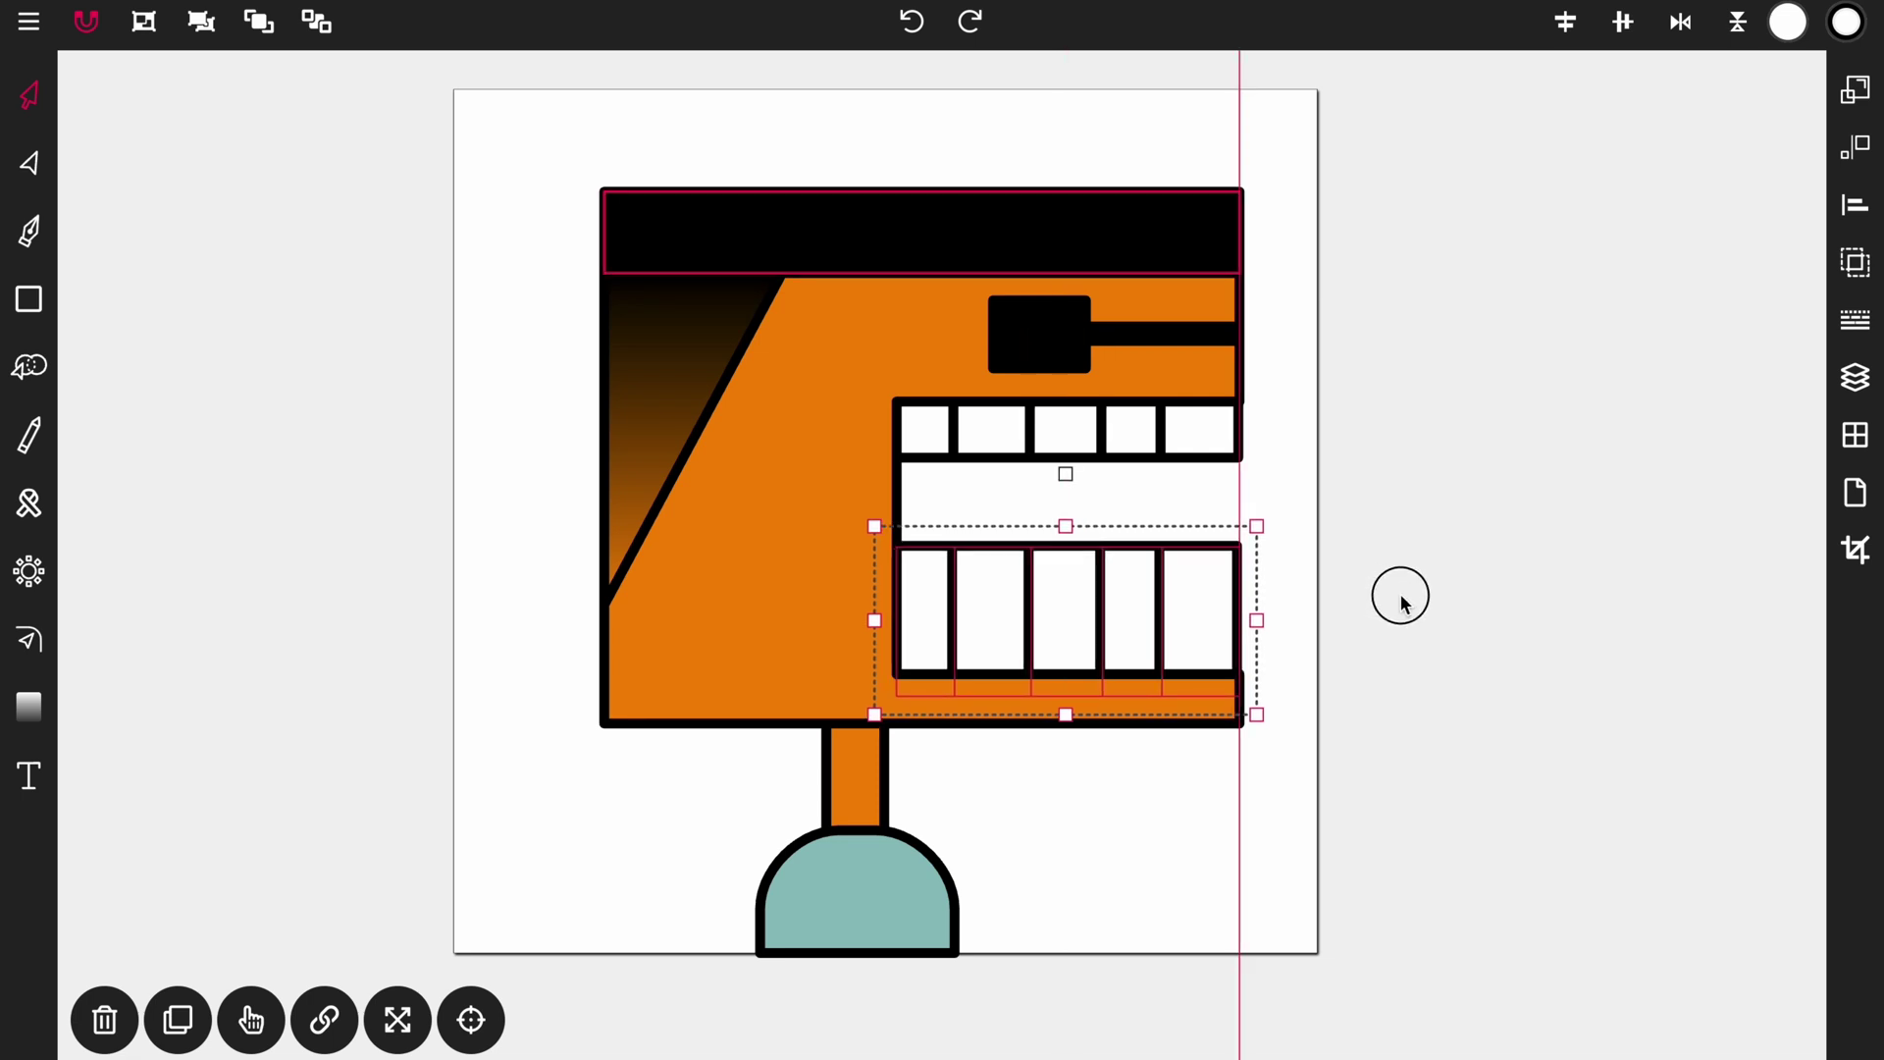
pyautogui.click(1401, 603)
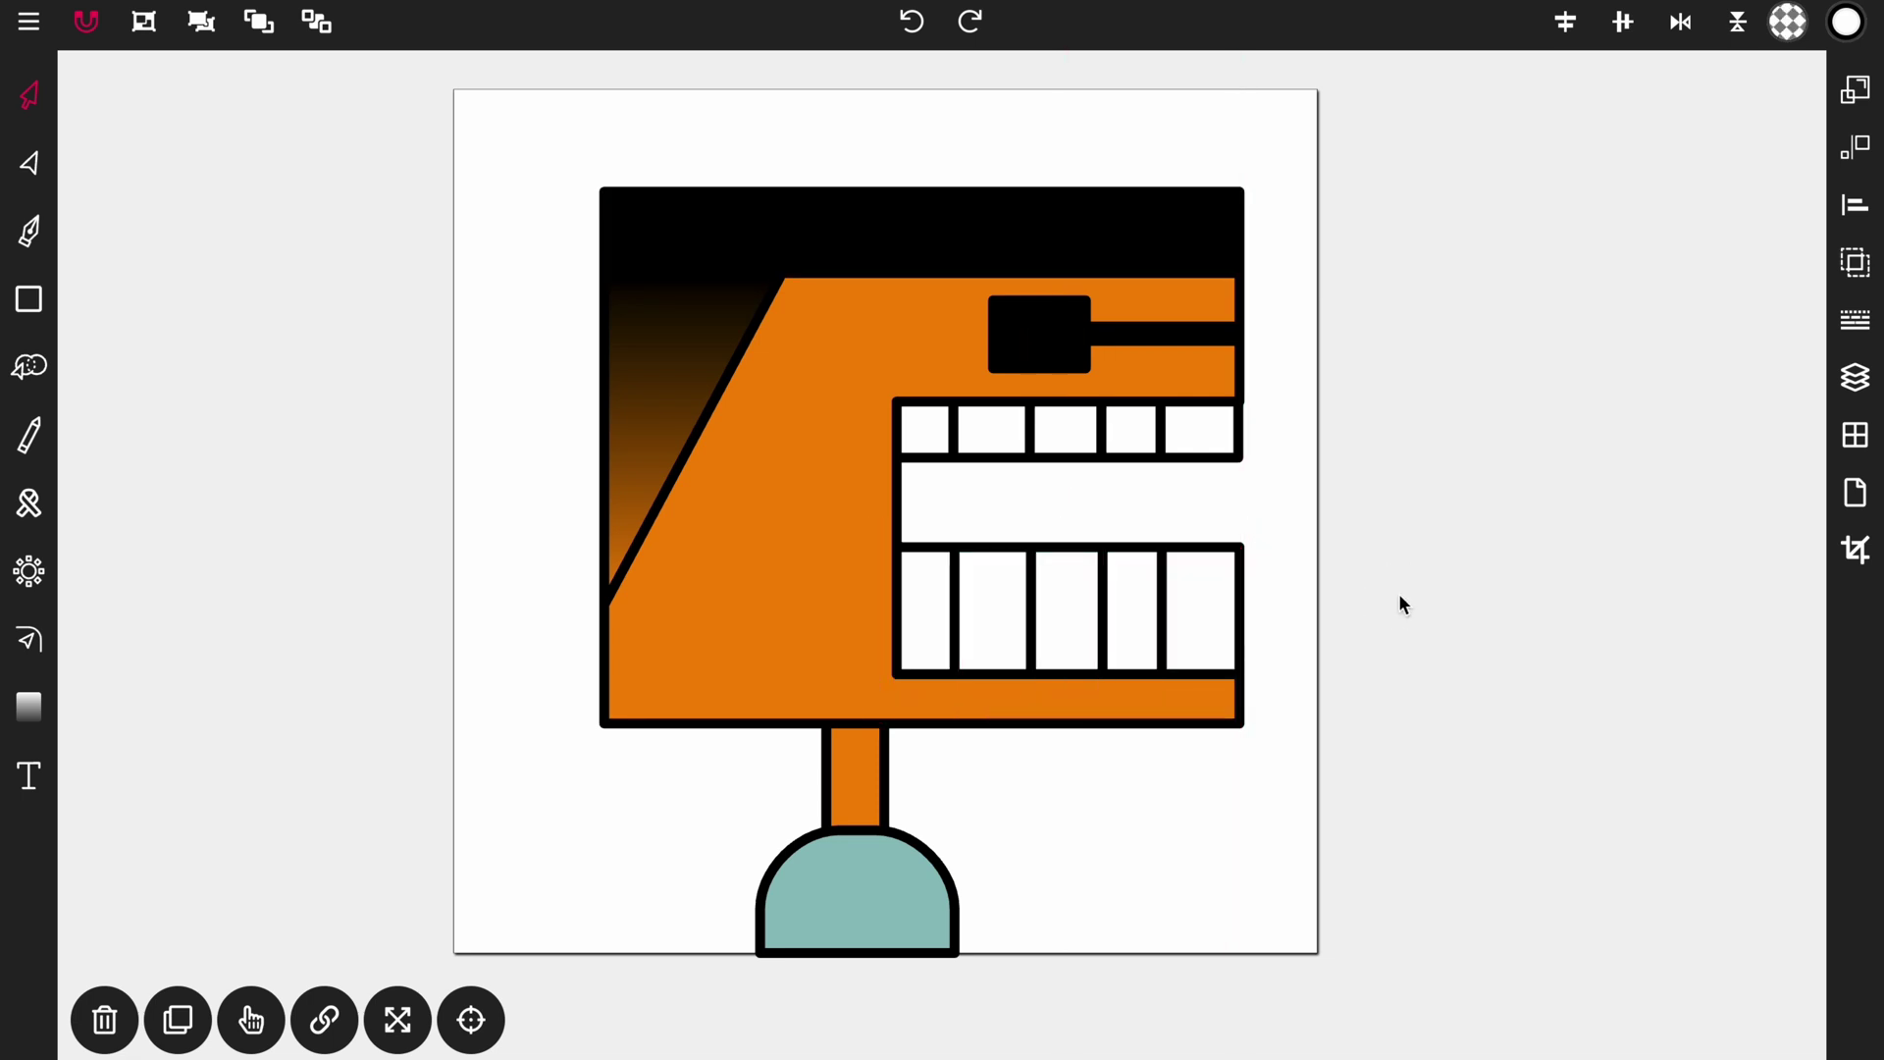
# Combine all the shapes of the figure in layer1 into a single group.
pyautogui.click(1855, 377)
pyautogui.click(1519, 155)
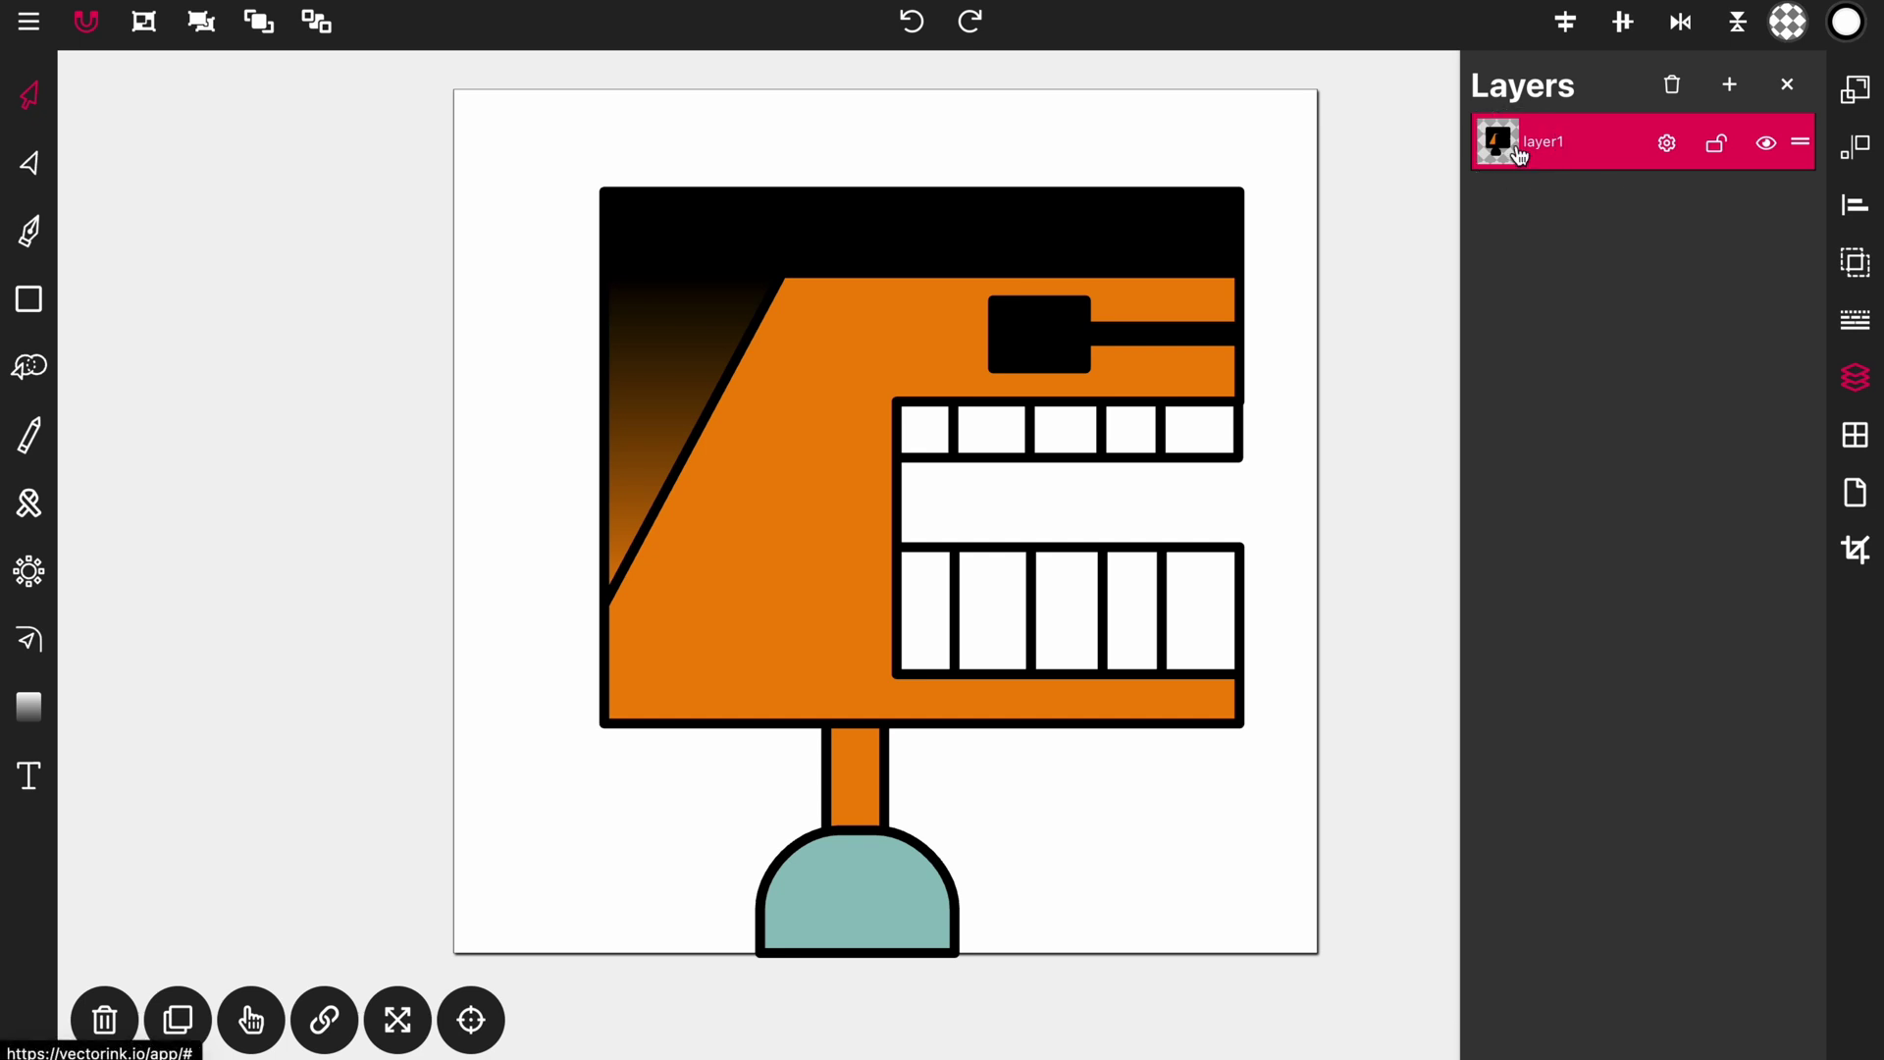
pyautogui.click(1503, 150)
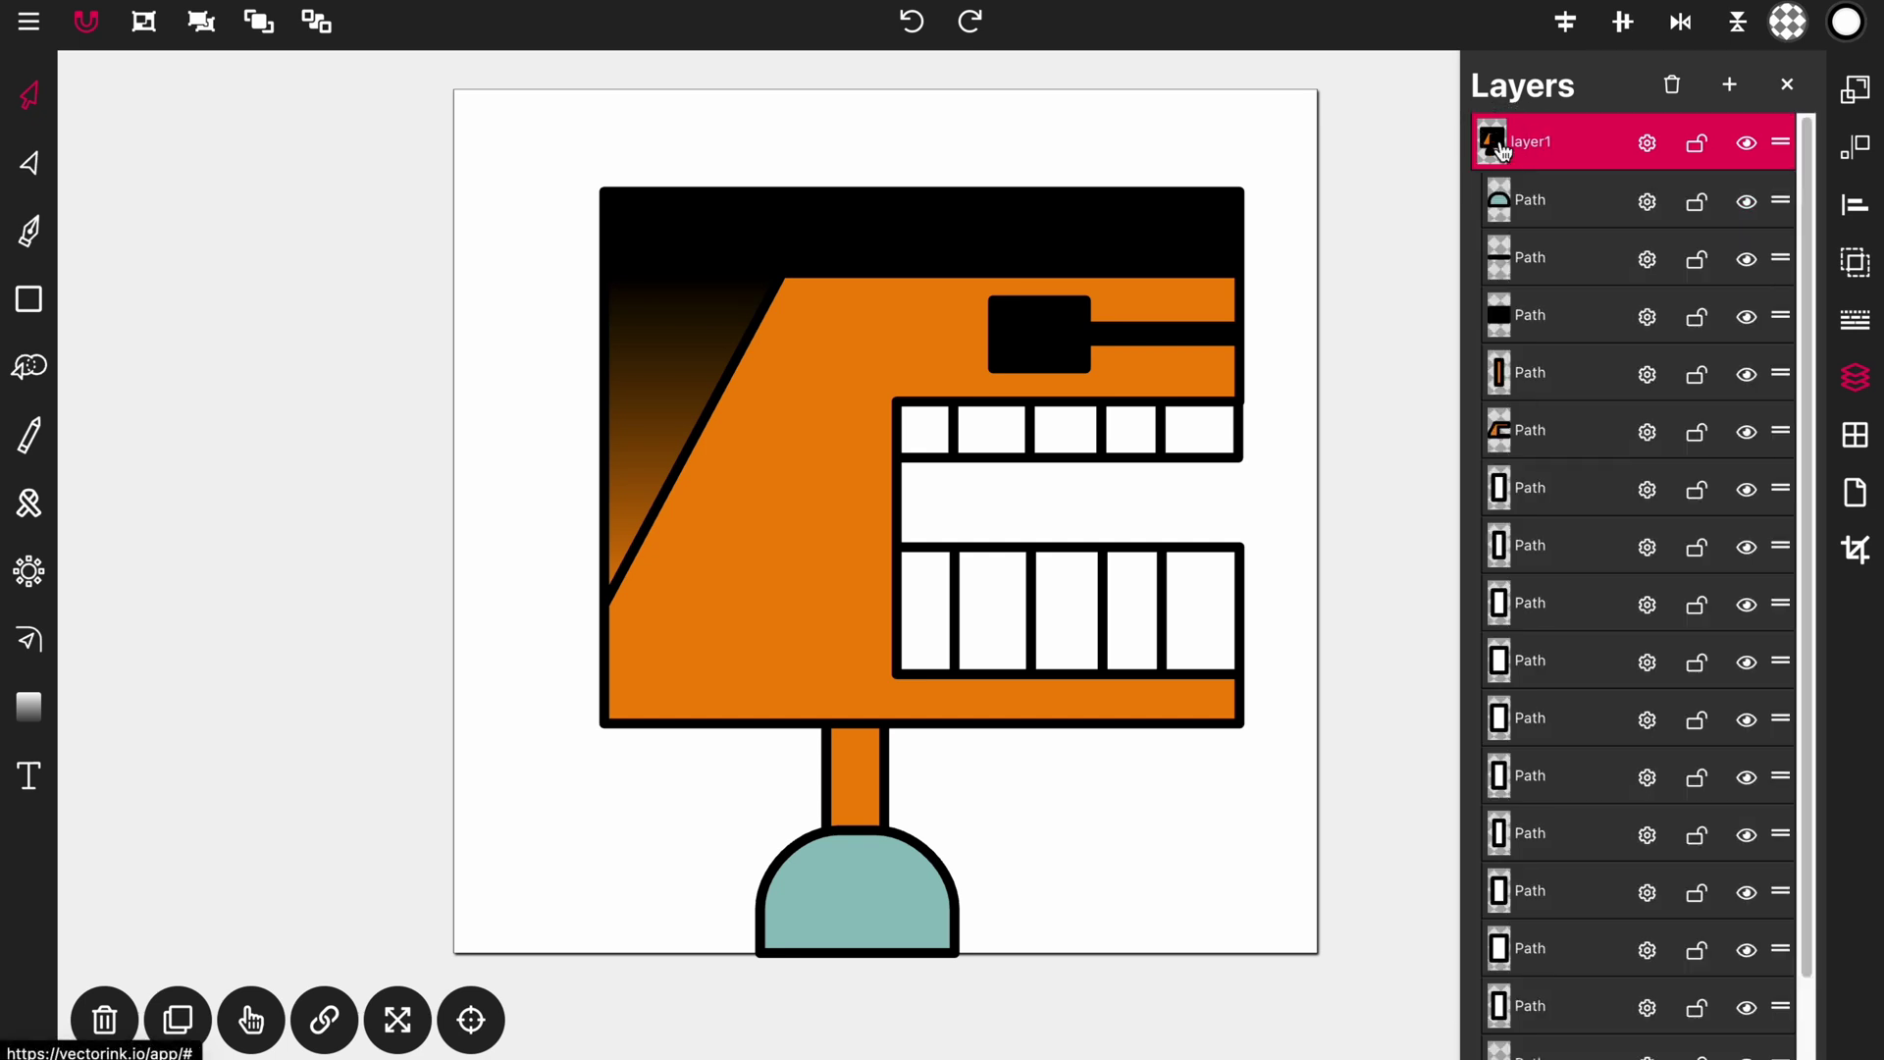
pyautogui.click(1499, 148)
pyautogui.click(1790, 89)
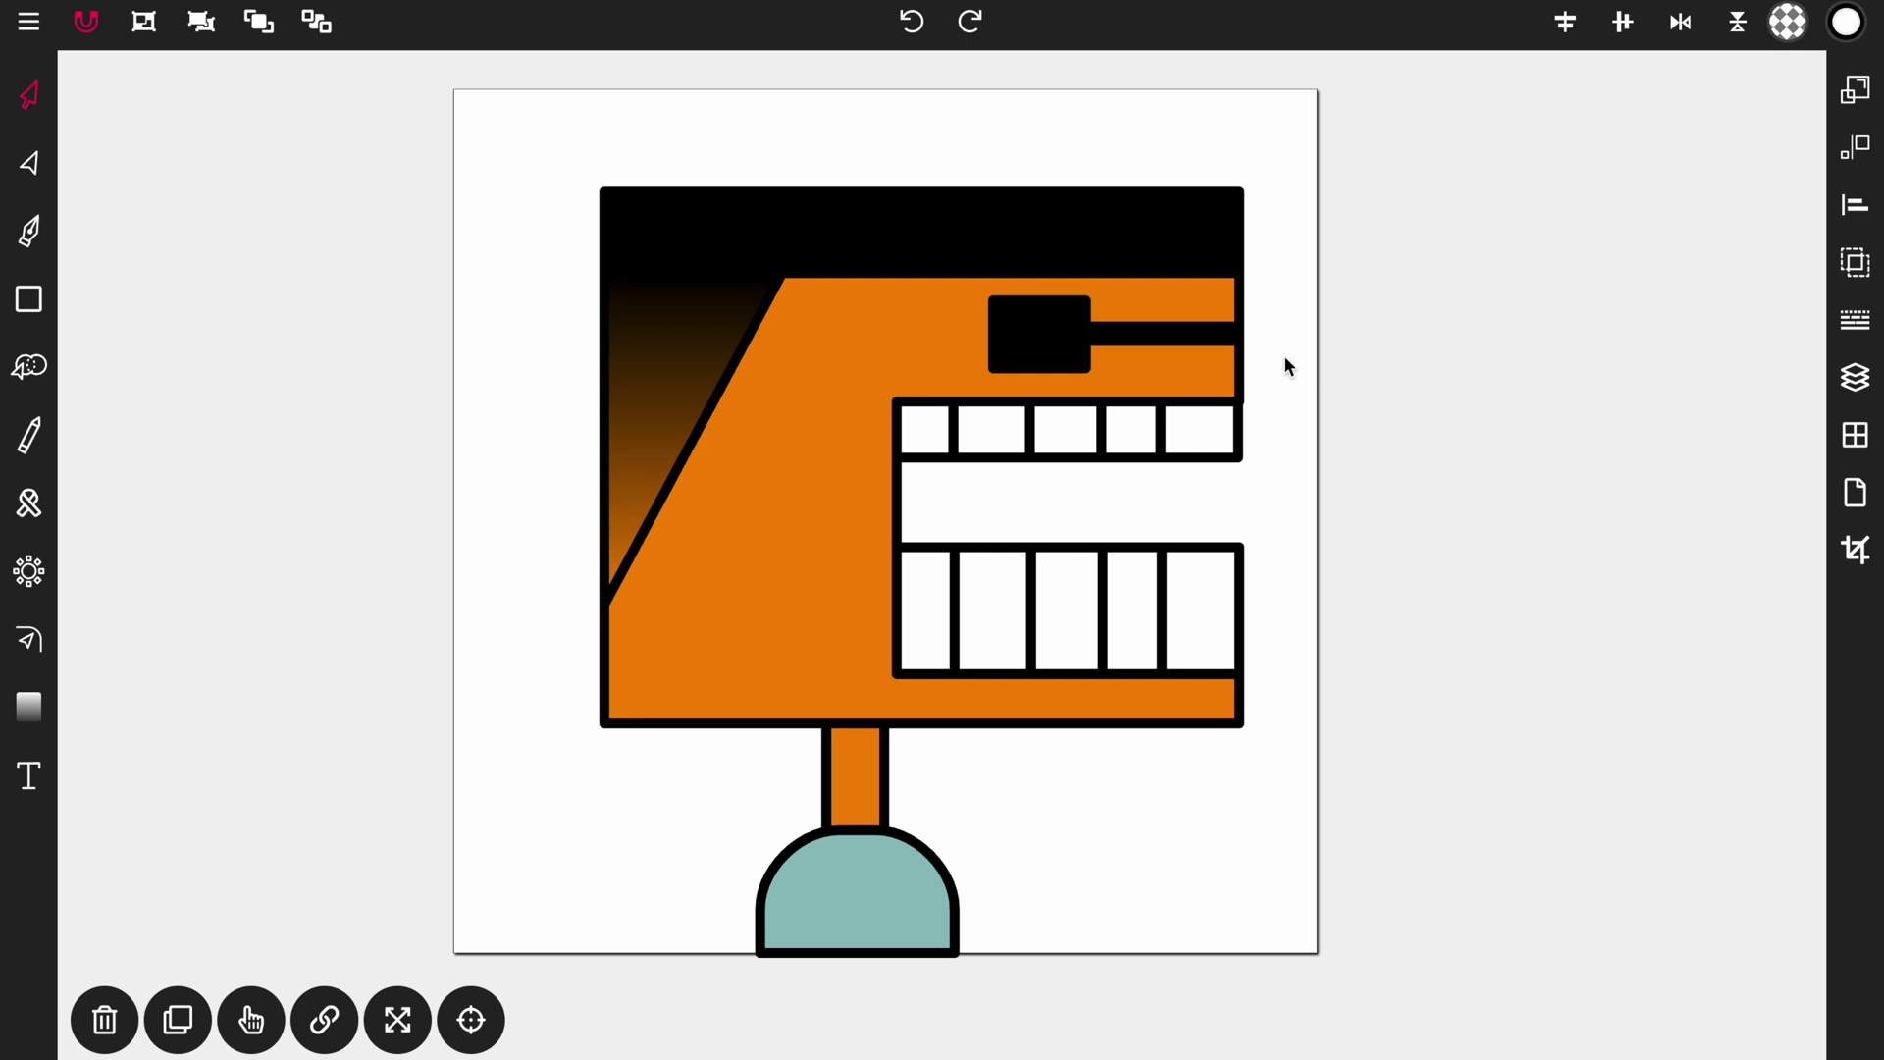
pyautogui.moveTo(1313, 257)
pyautogui.mouseDown()
pyautogui.moveTo(1093, 386)
pyautogui.moveTo(778, 719)
pyautogui.moveTo(1317, 568)
pyautogui.mouseUp()
pyautogui.moveTo(1407, 127)
pyautogui.mouseDown()
pyautogui.moveTo(837, 521)
pyautogui.moveTo(341, 929)
pyautogui.moveTo(327, 1003)
pyautogui.mouseUp()
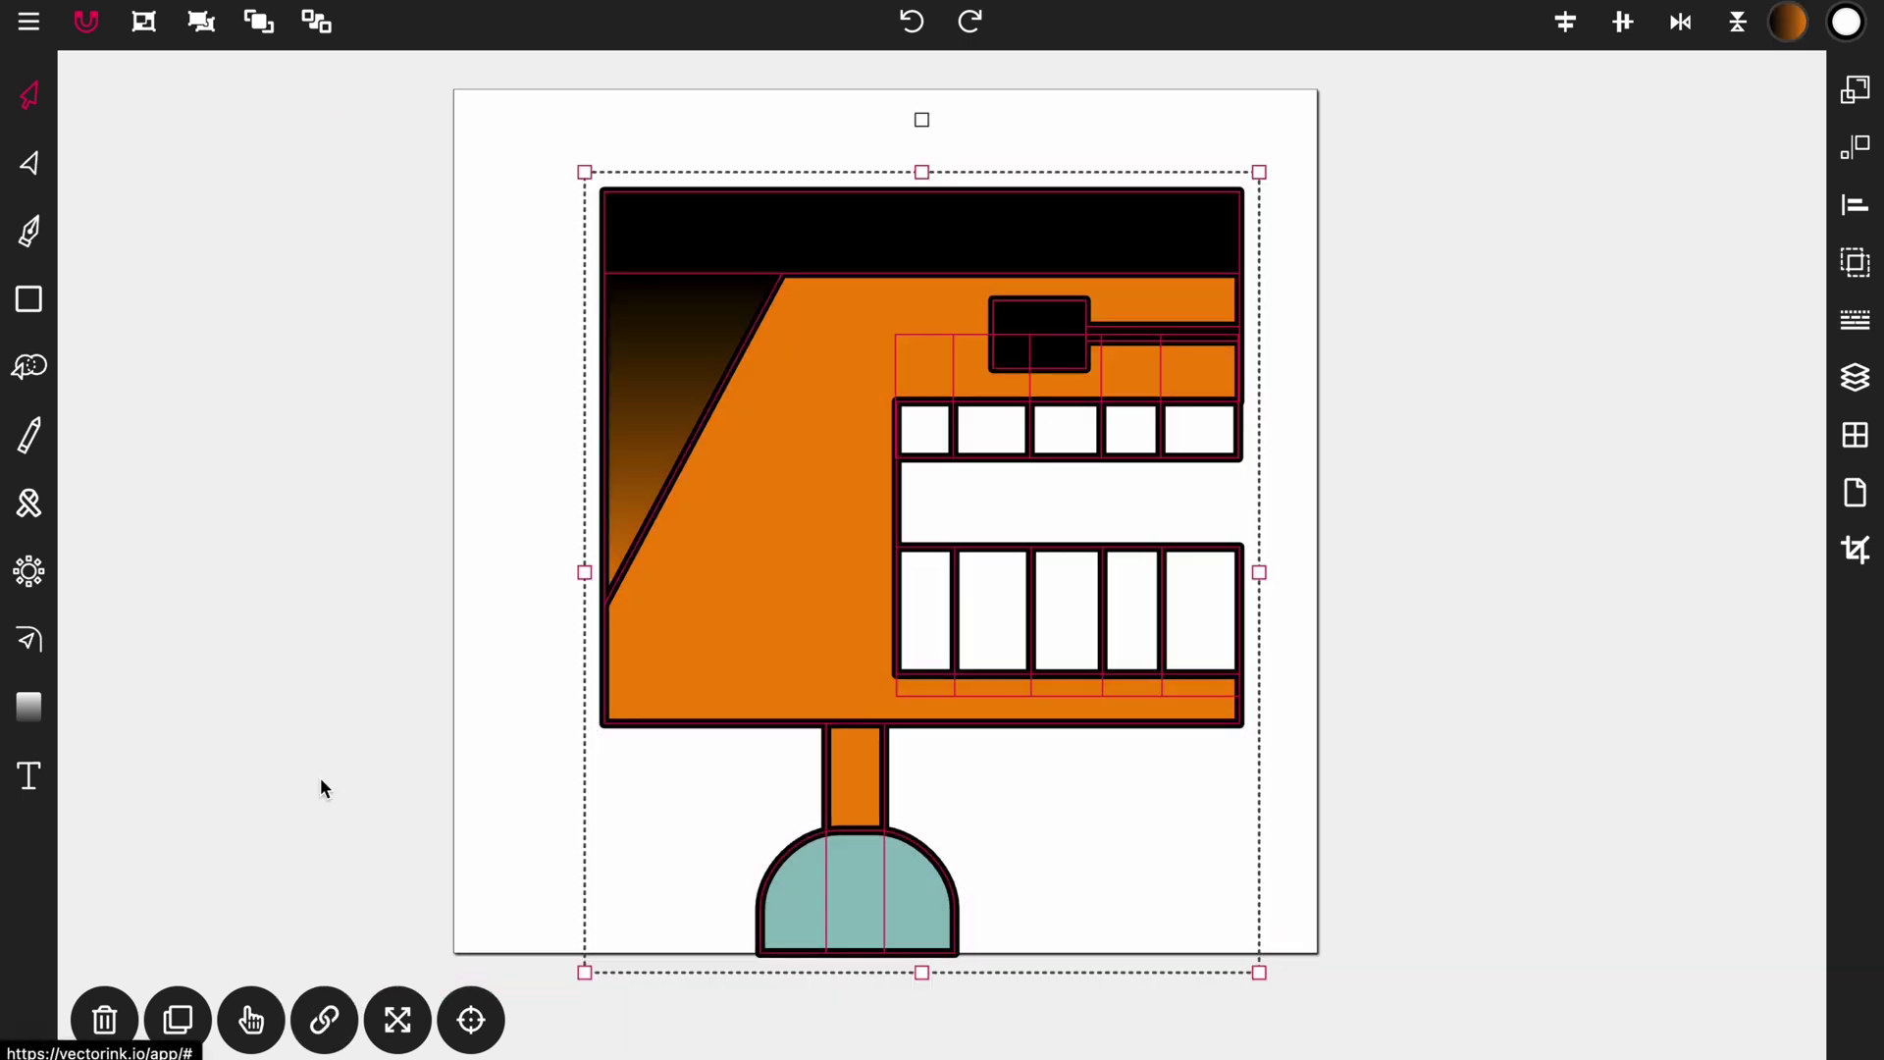
pyautogui.click(145, 29)
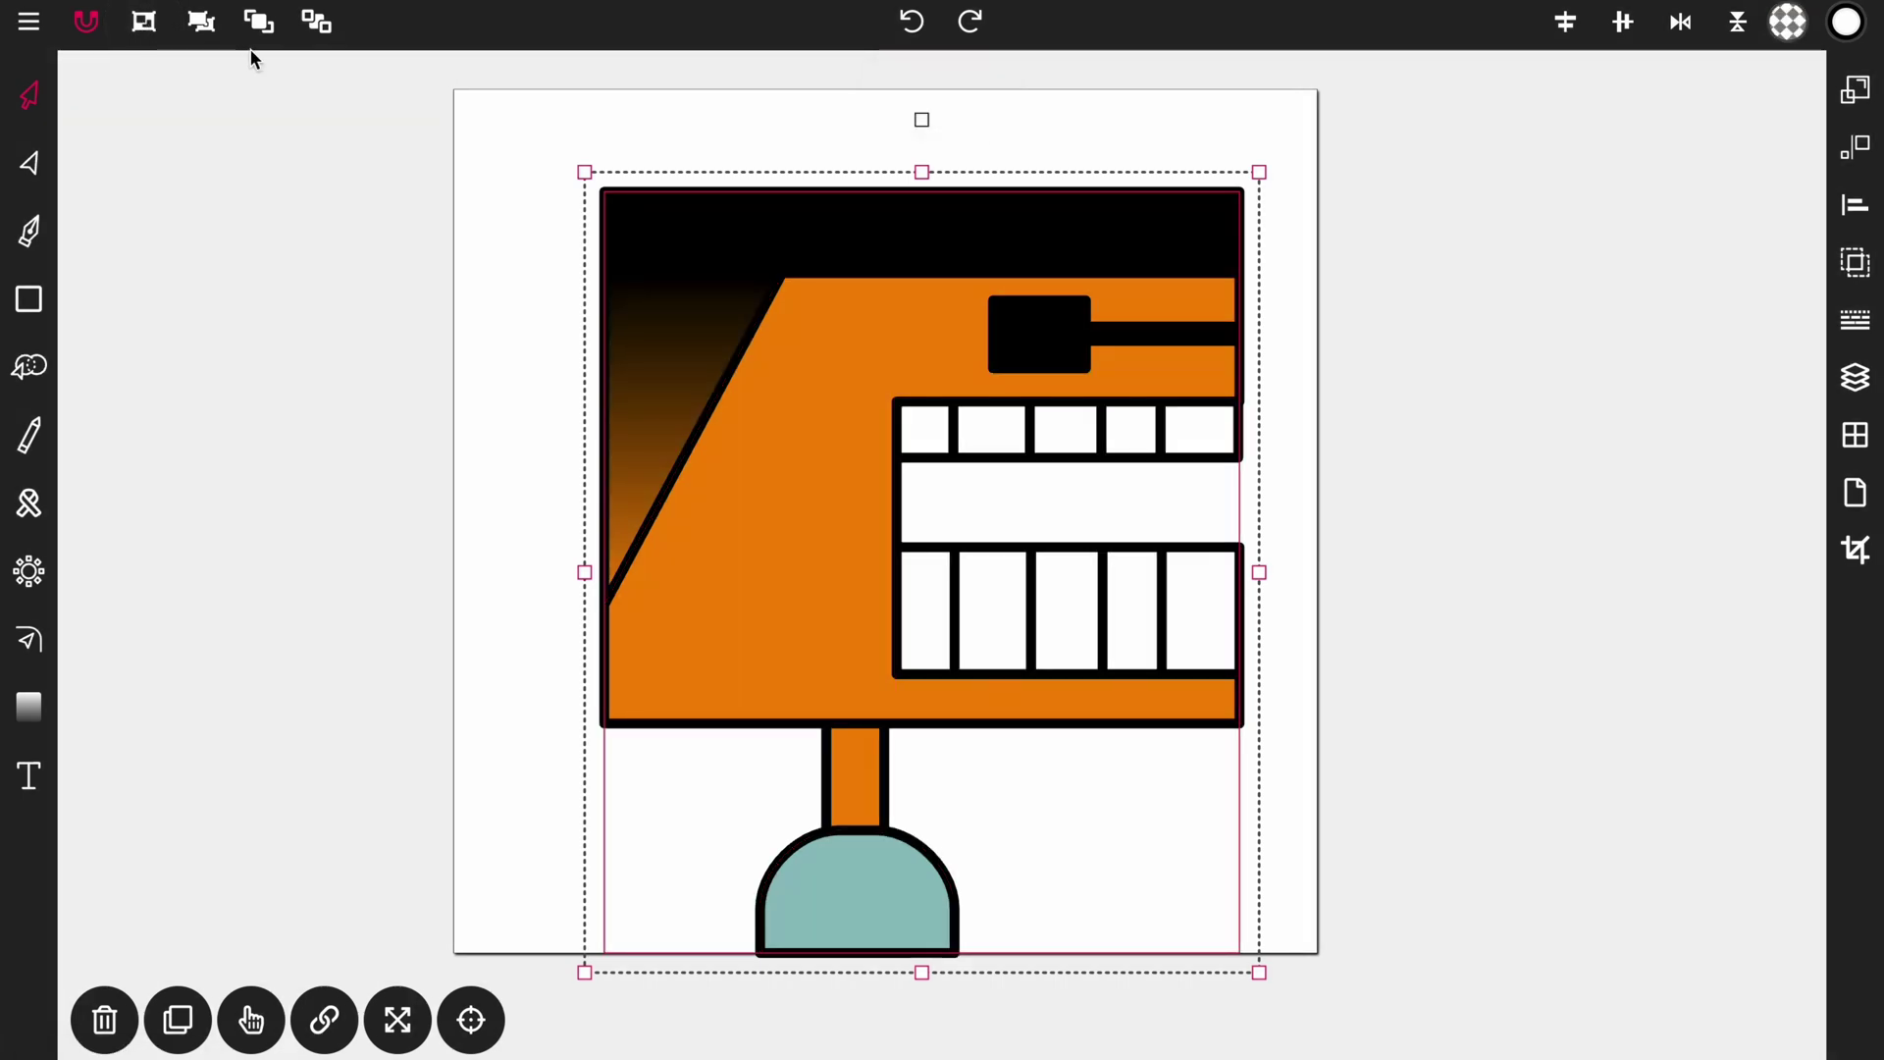
# Hide the figure's group in layer1, then add a new layer and place it beneath layer1.
pyautogui.click(1858, 380)
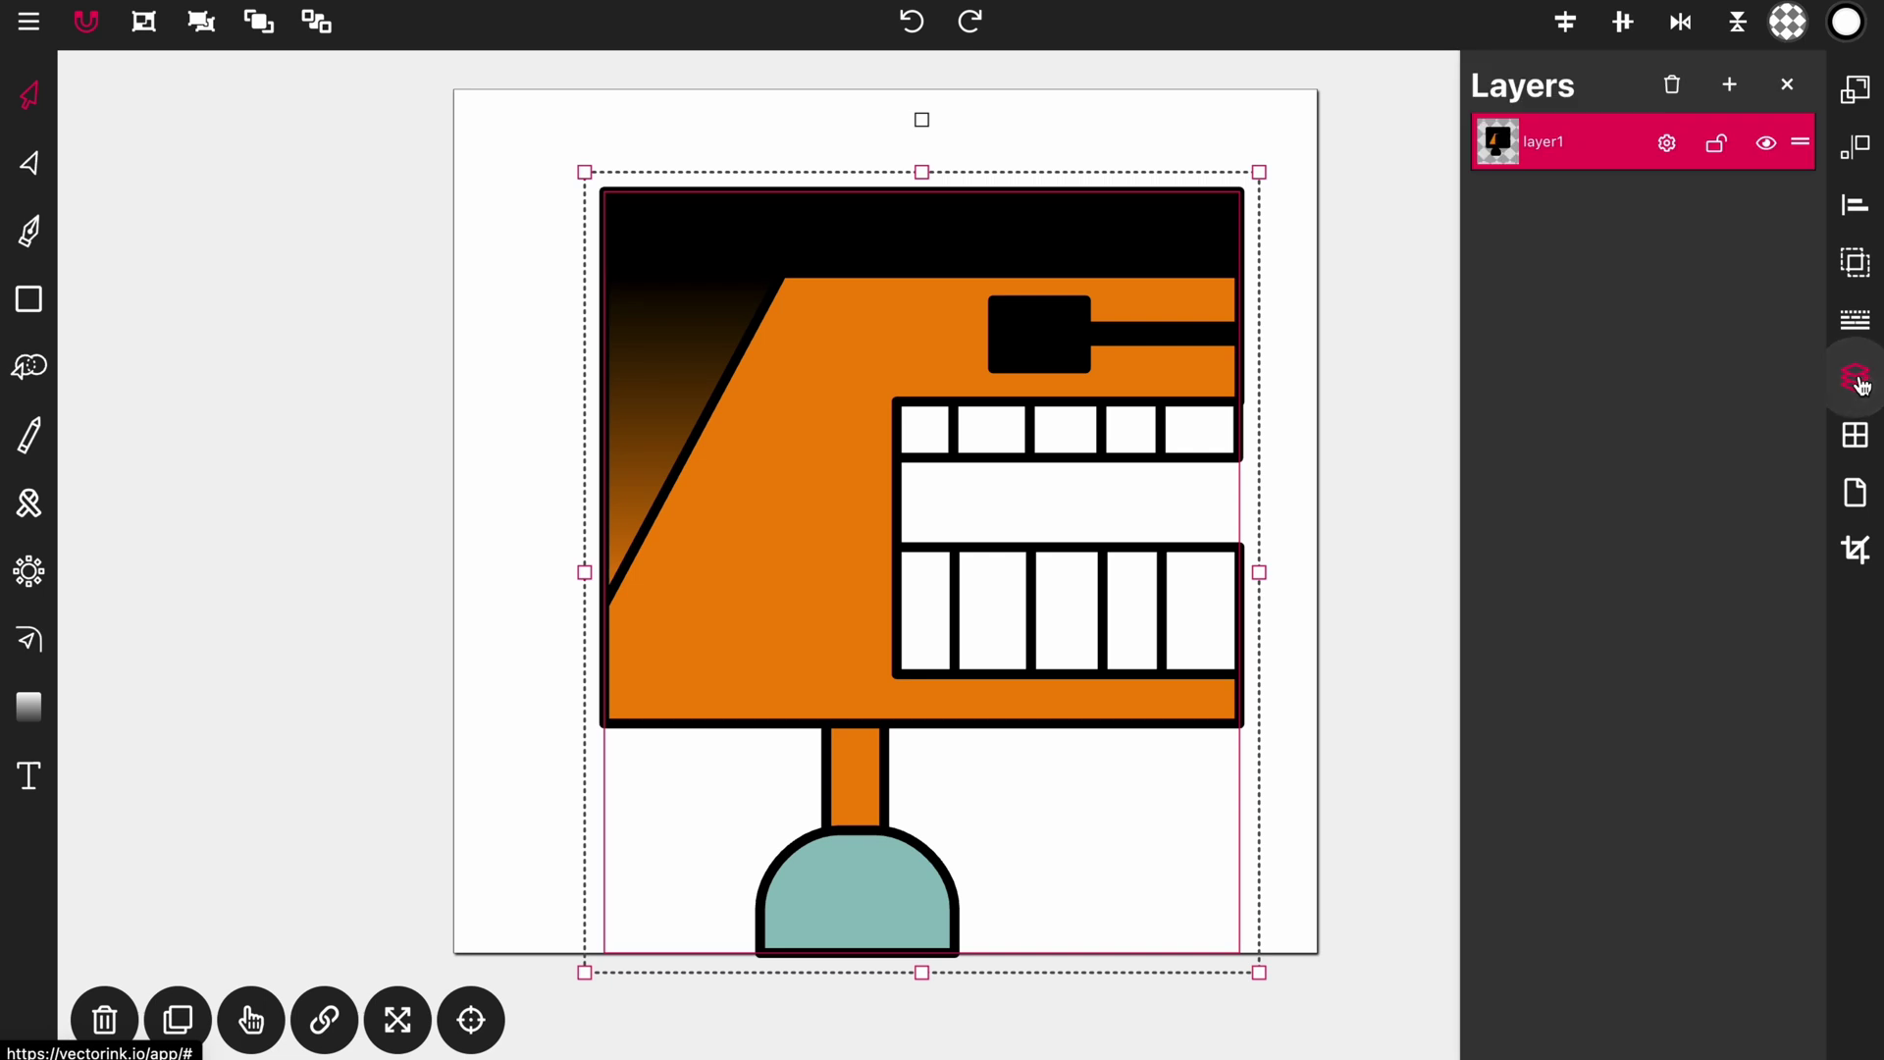
pyautogui.click(1509, 152)
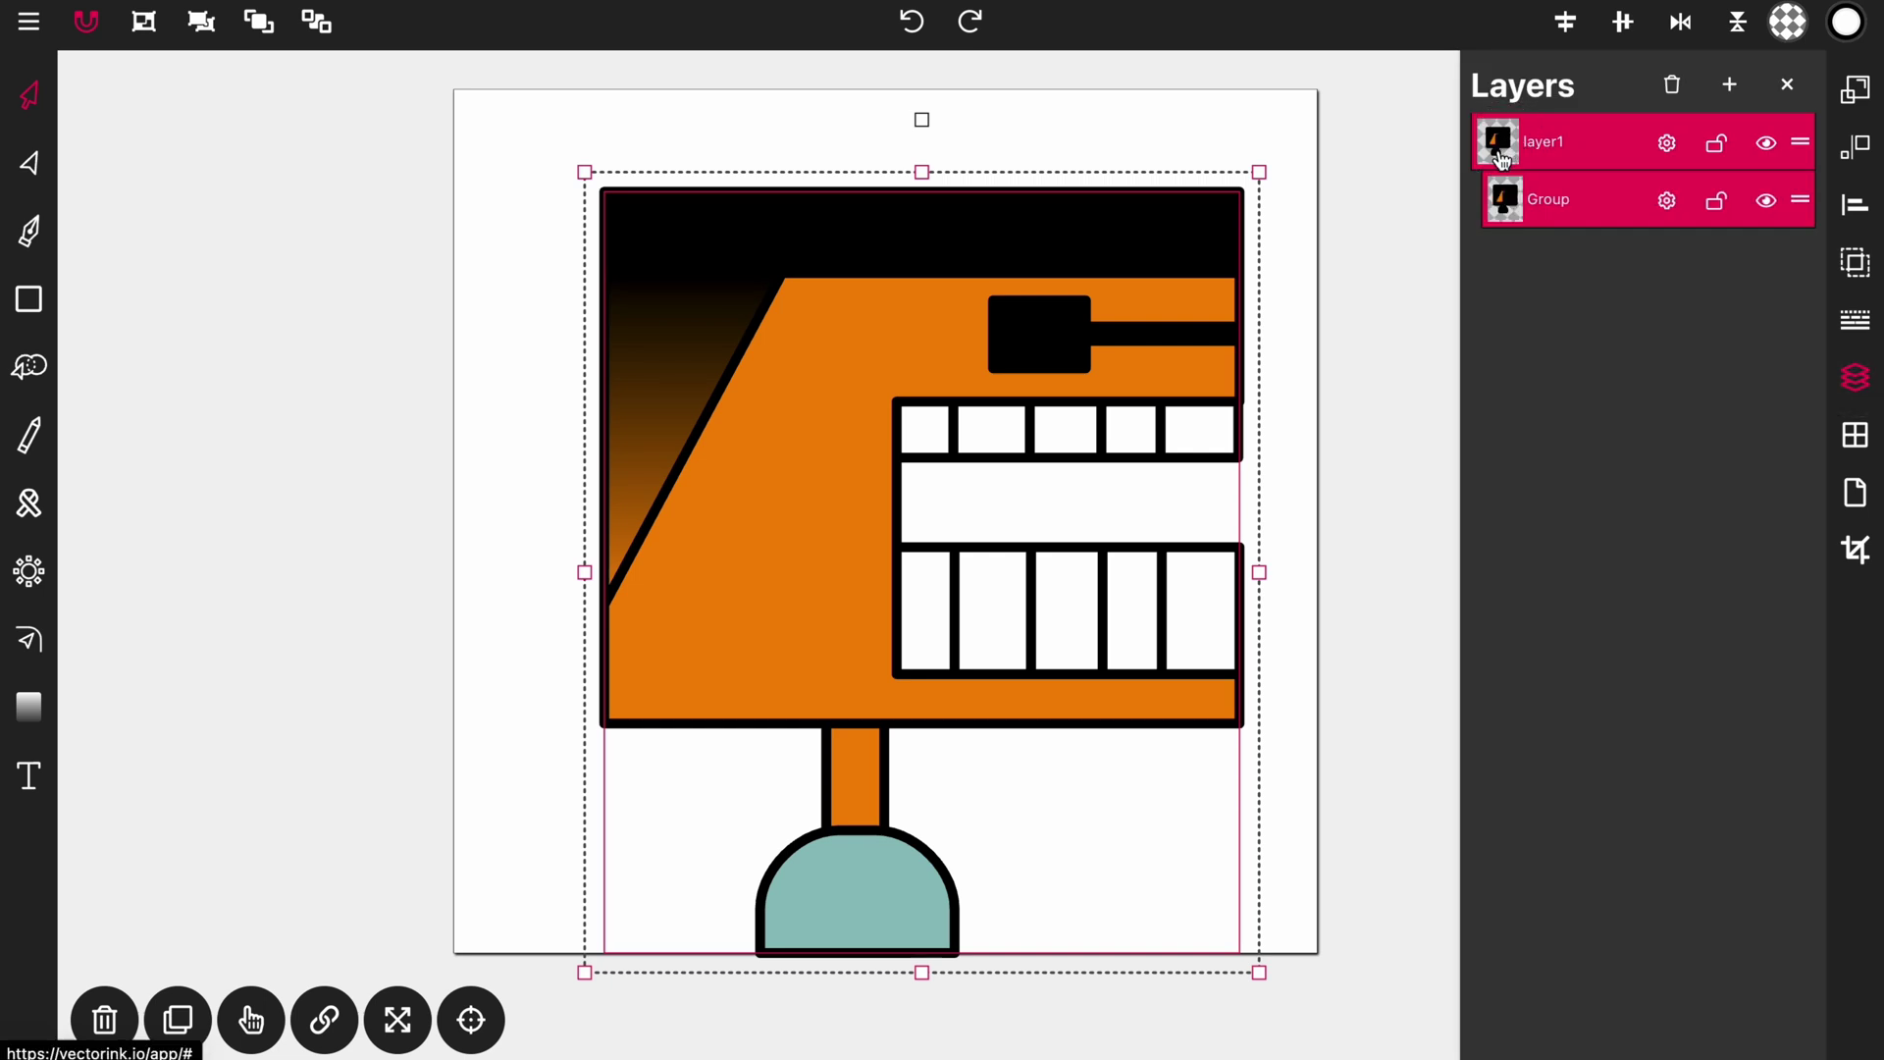
pyautogui.click(1766, 204)
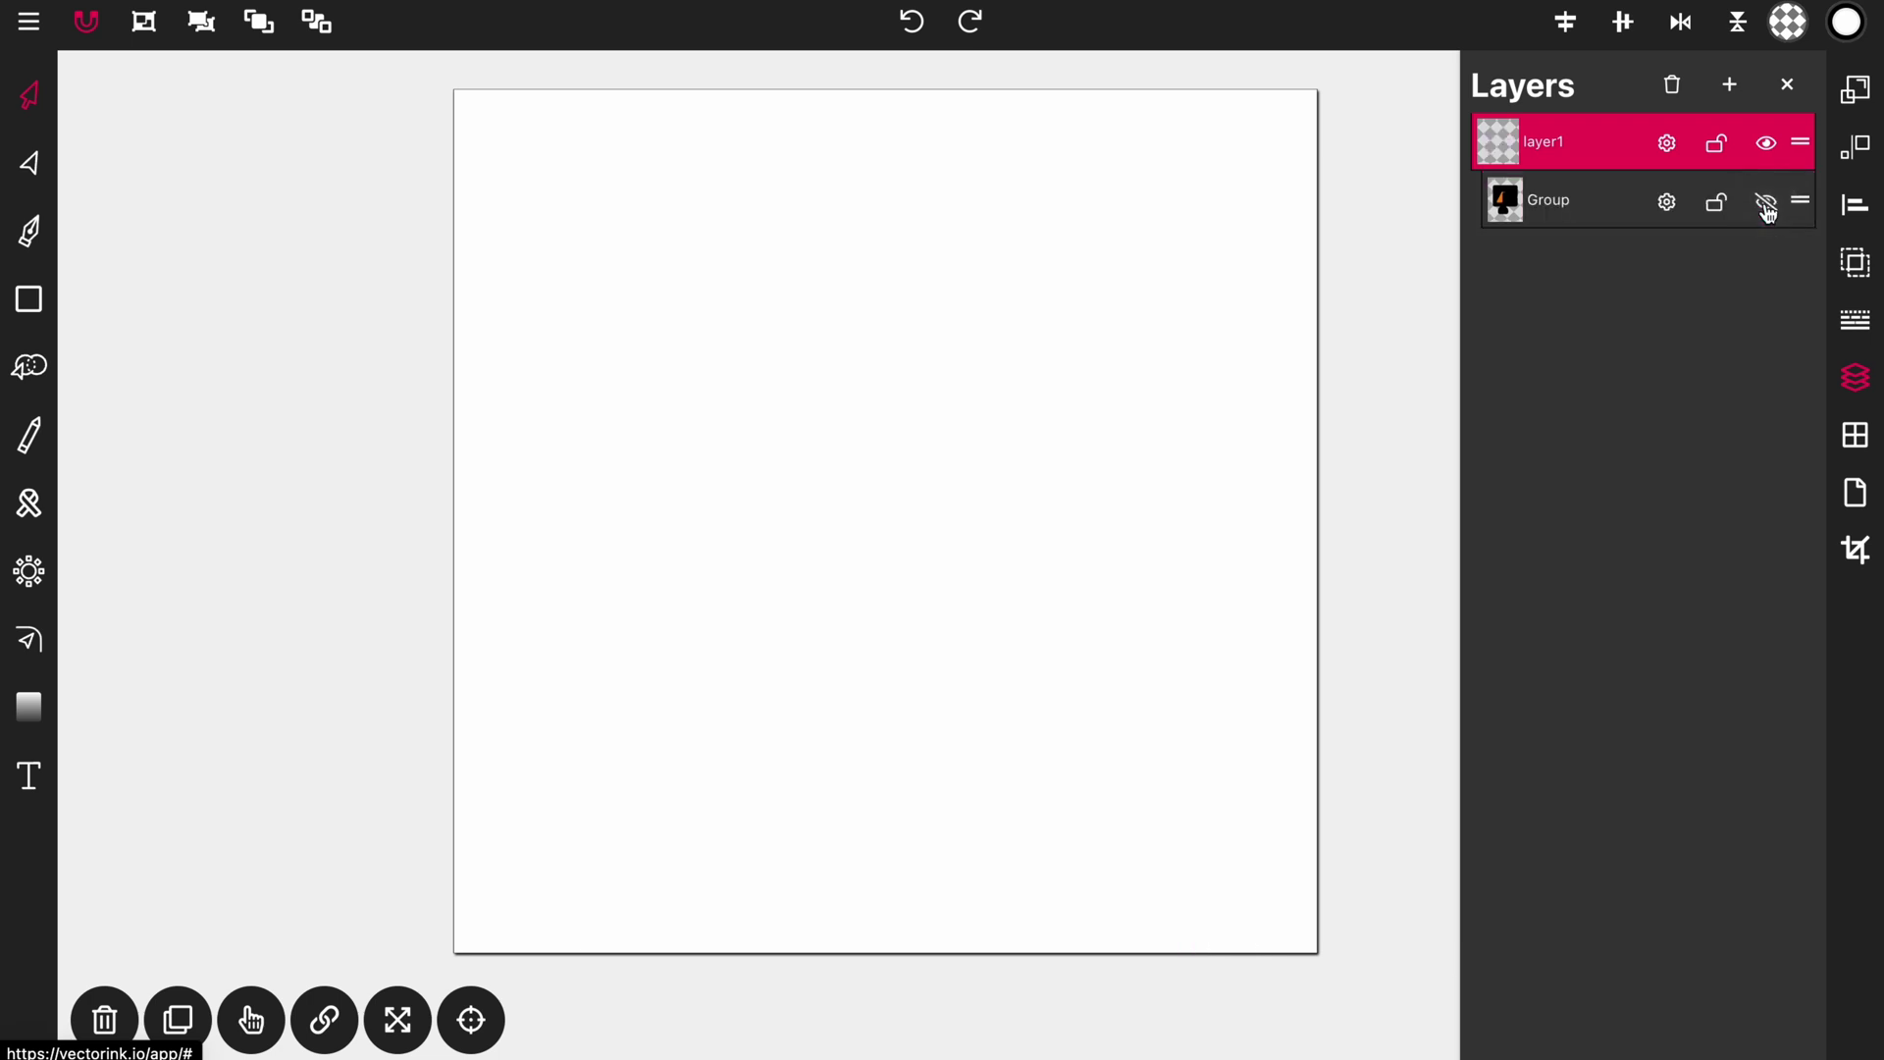
pyautogui.click(1787, 80)
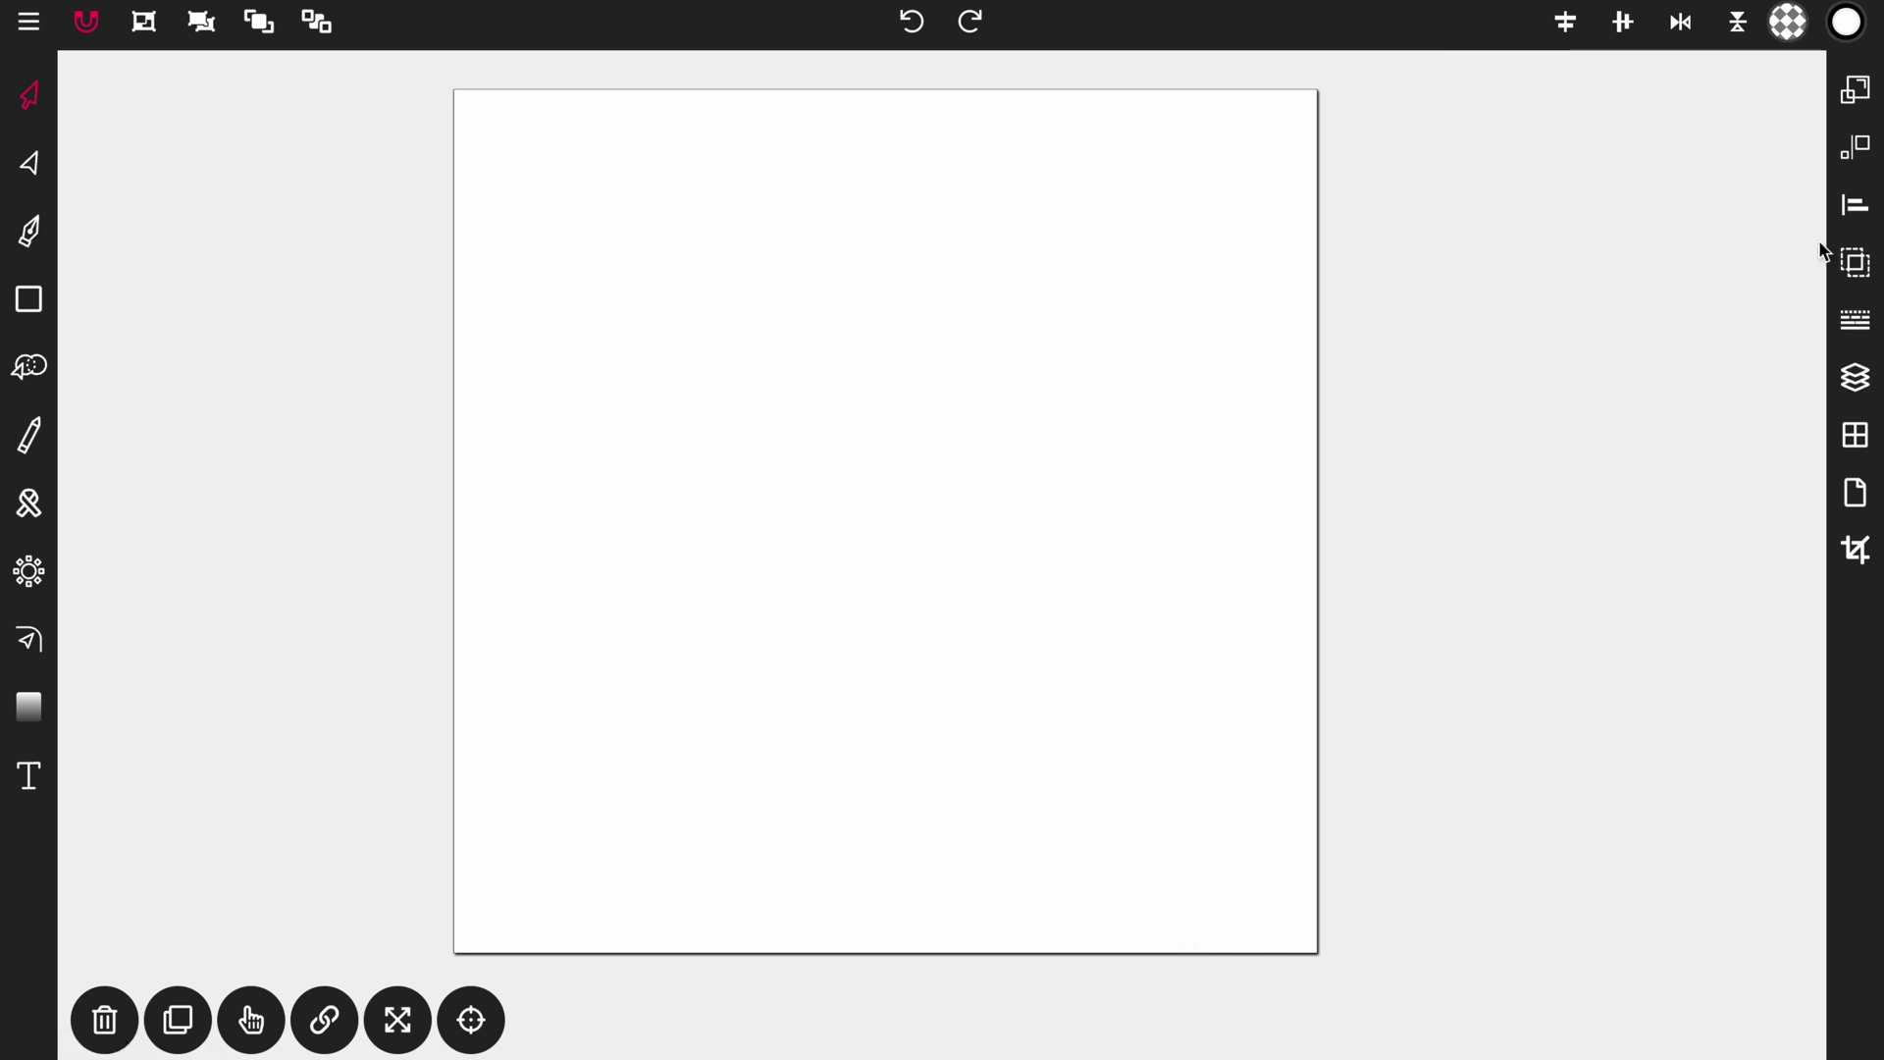
pyautogui.click(1856, 377)
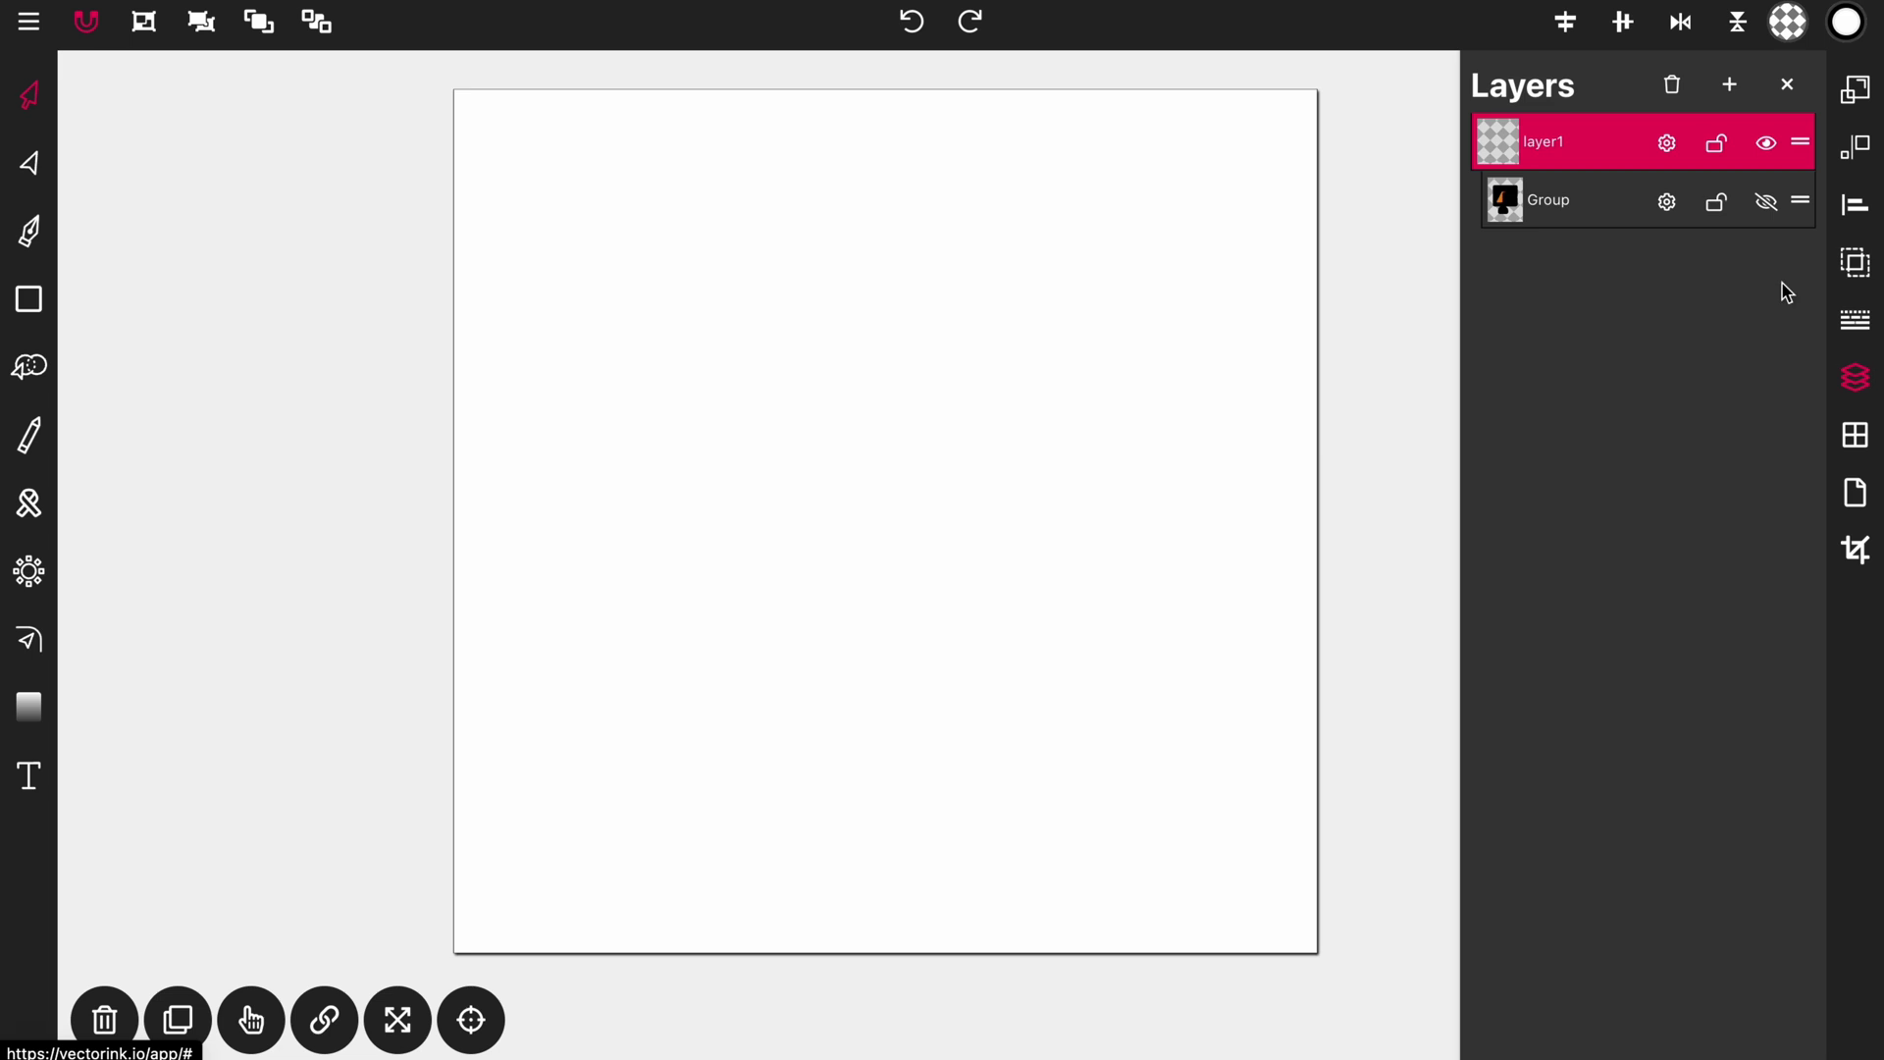
pyautogui.click(1734, 87)
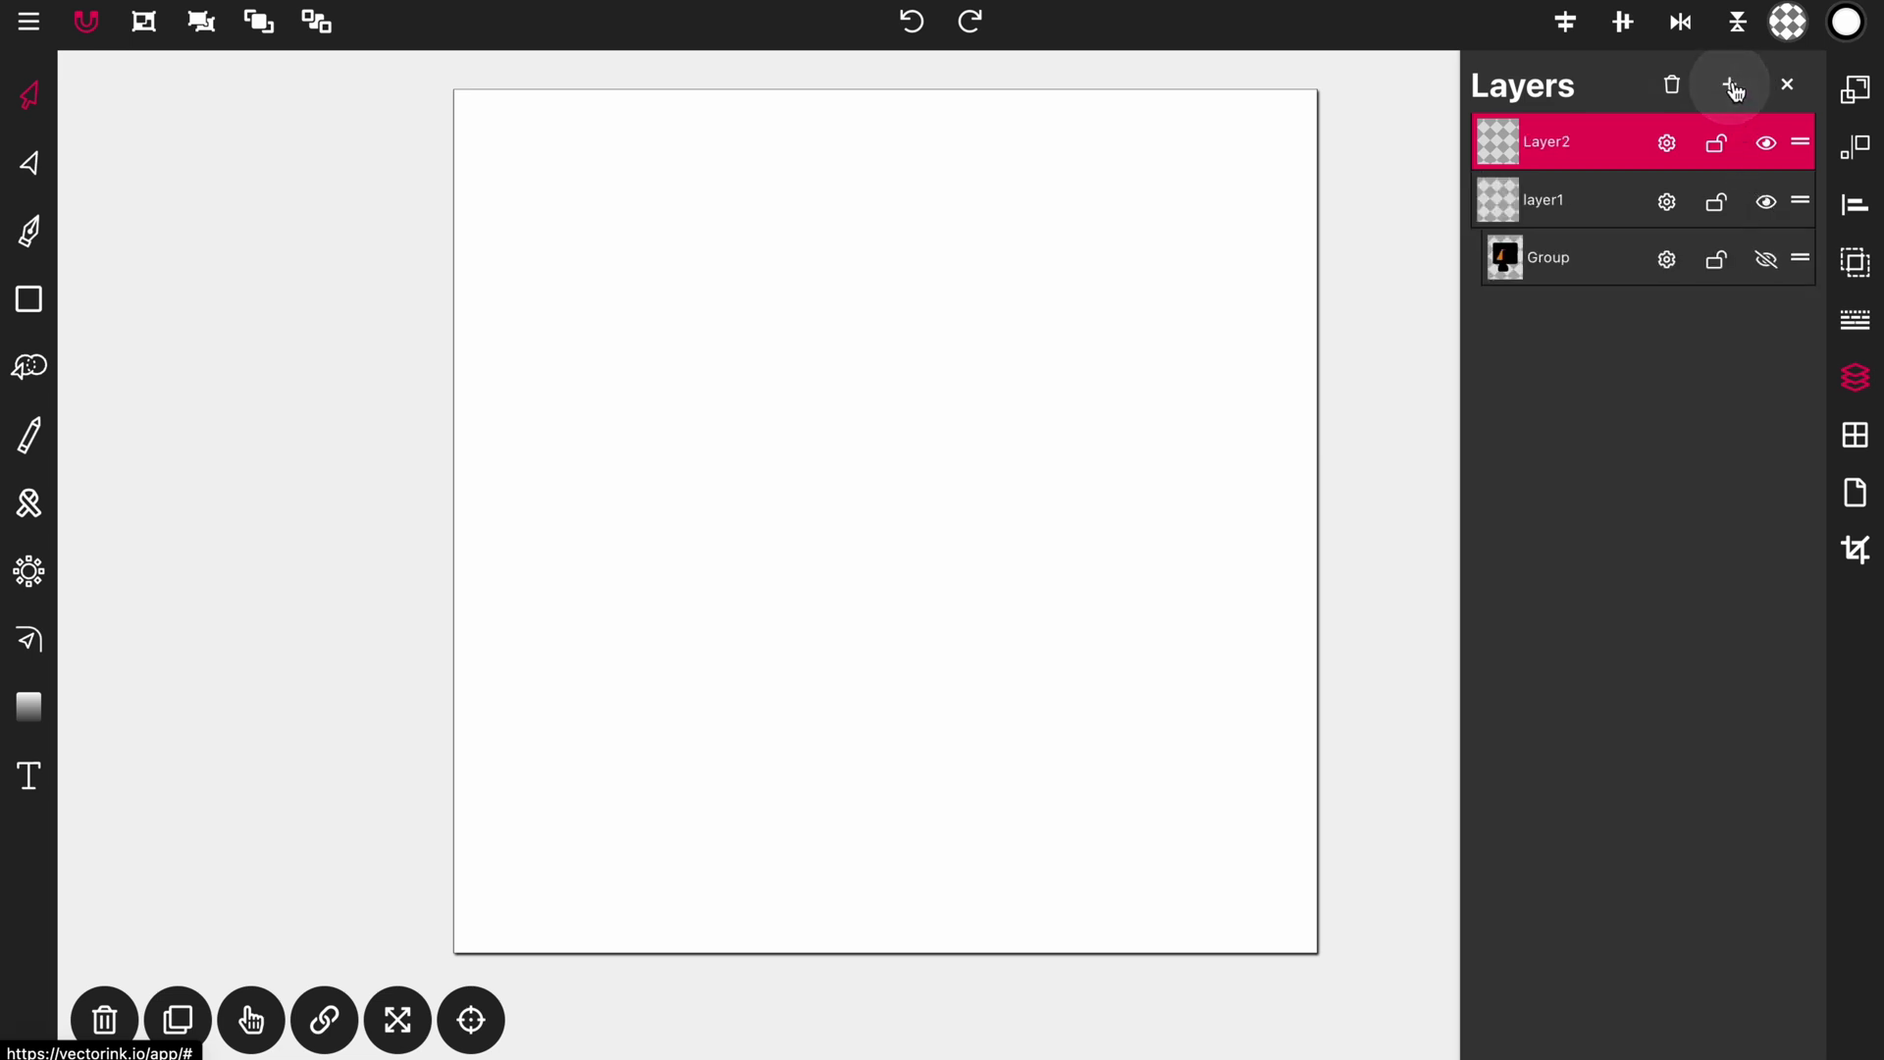
pyautogui.moveTo(1797, 147); pyautogui.dragTo(1801, 263)
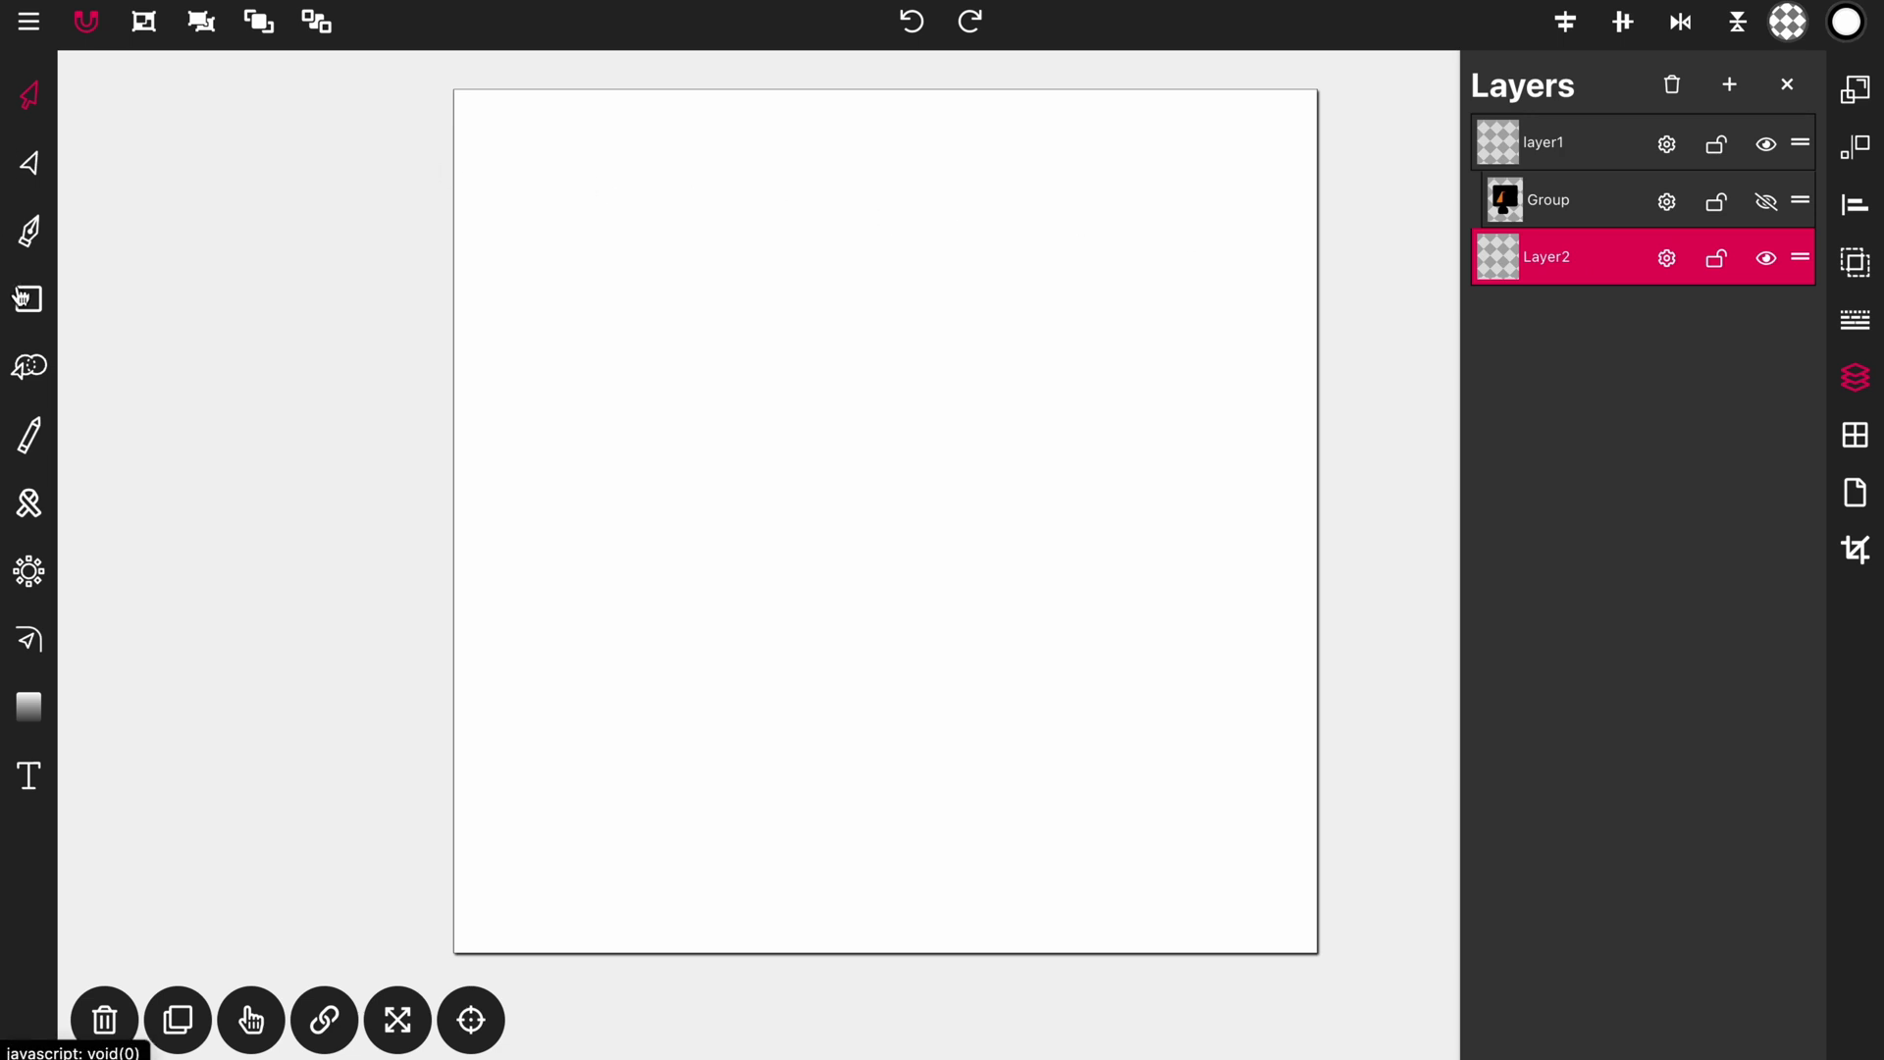
# Set the document background to the palette's tan.
pyautogui.click(1854, 496)
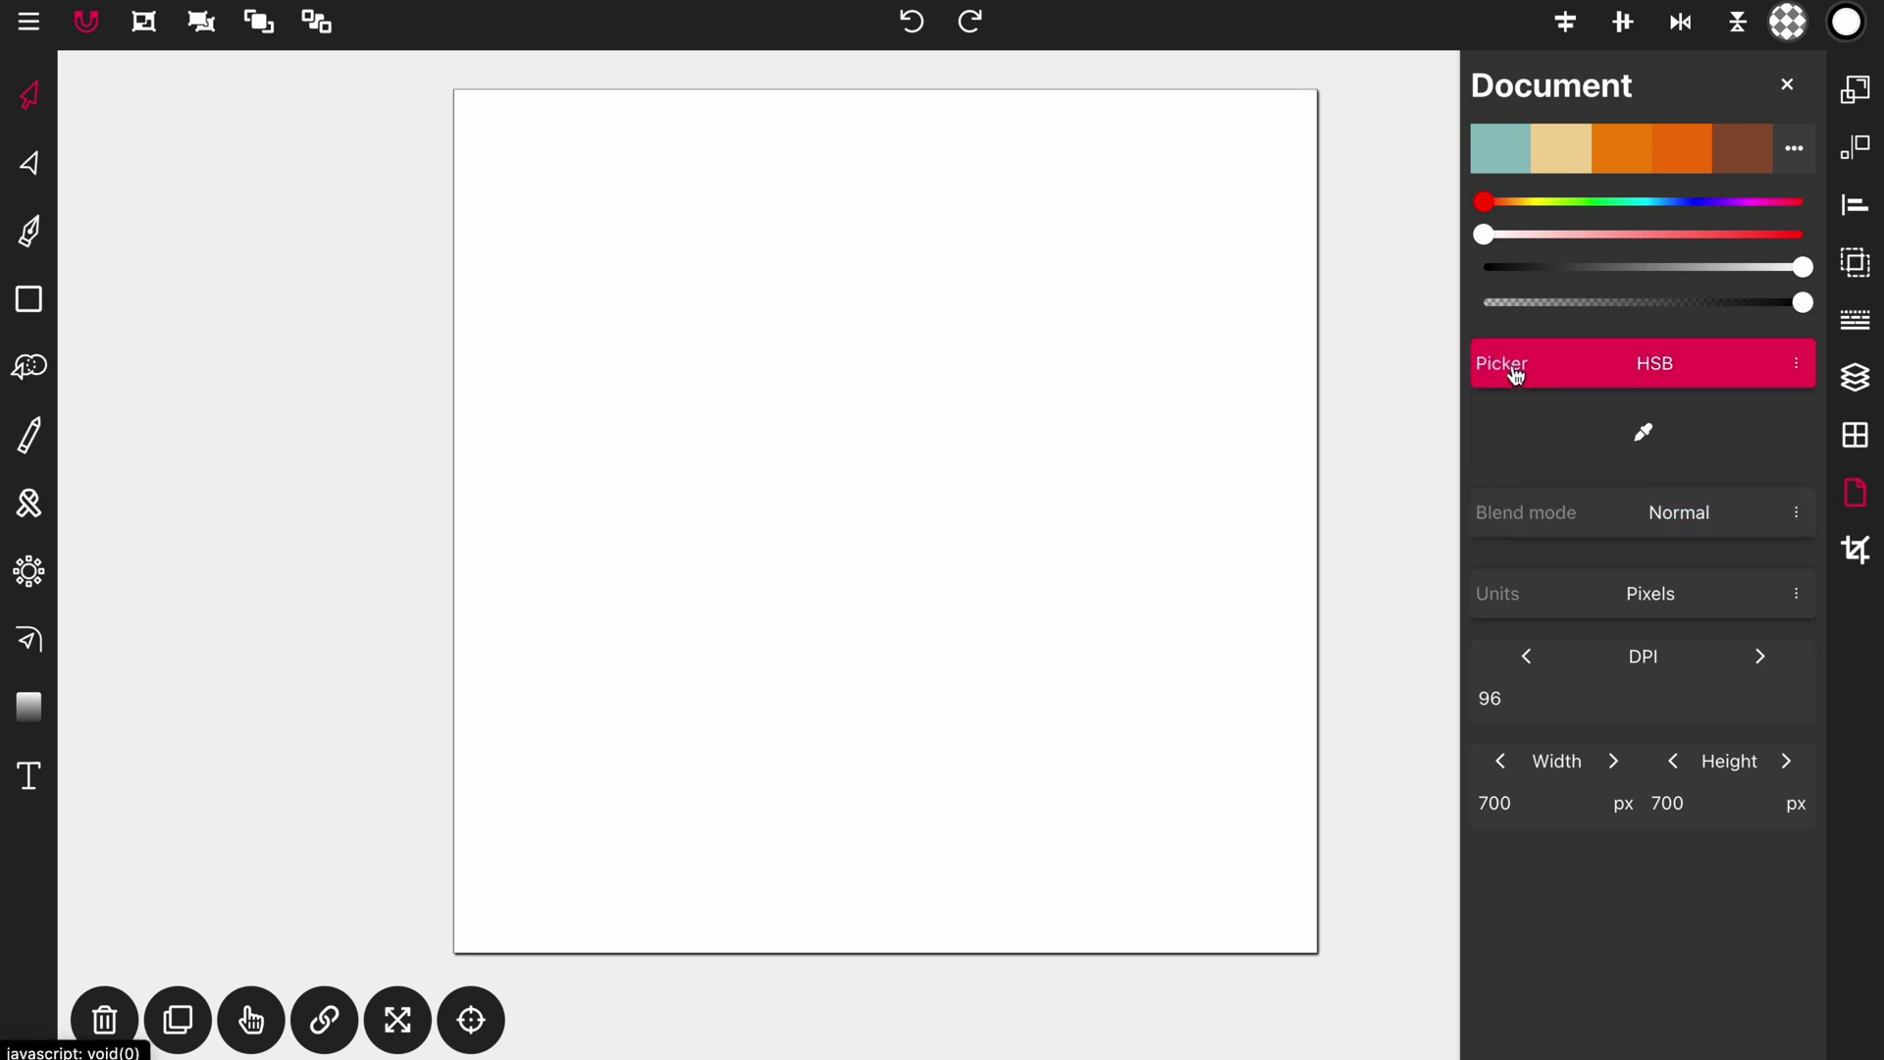
pyautogui.click(1565, 165)
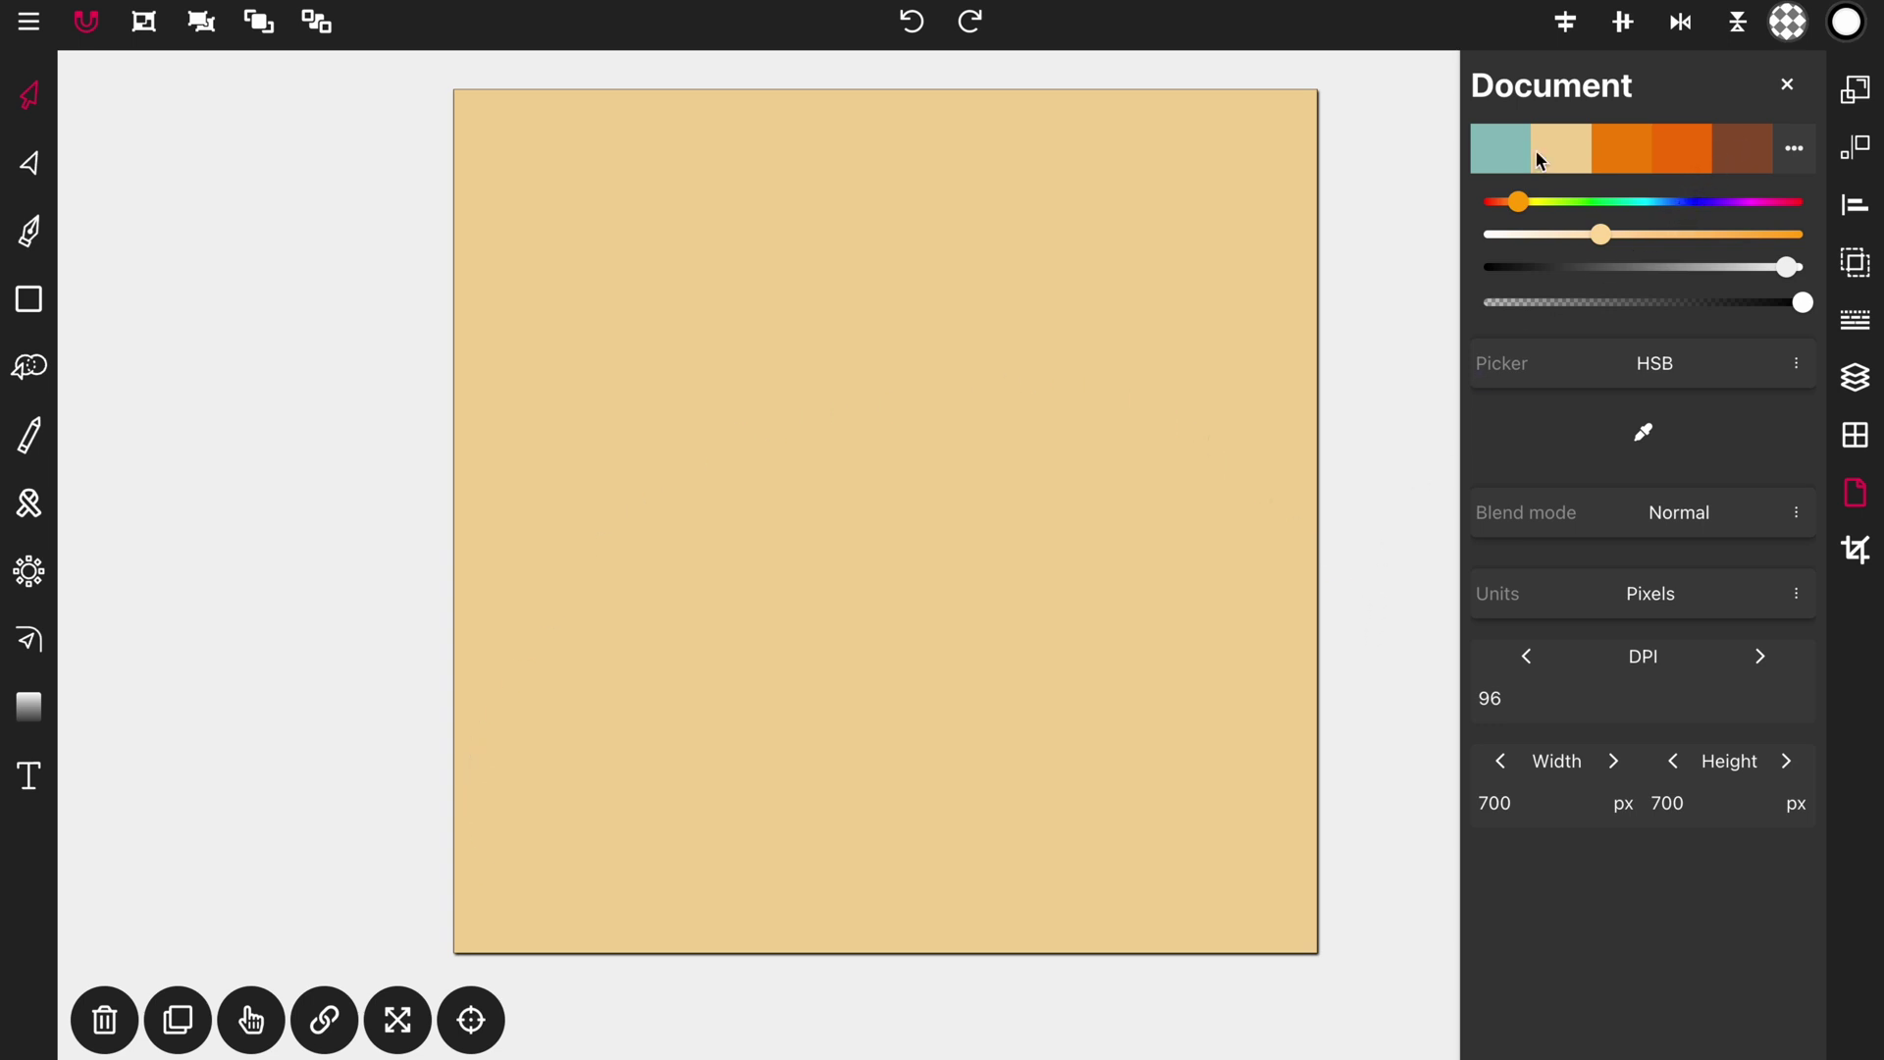
# Draw a tall, narrow three-sided polygon at the middle of the artboard with its base on the bottom edge.
pyautogui.click(31, 302)
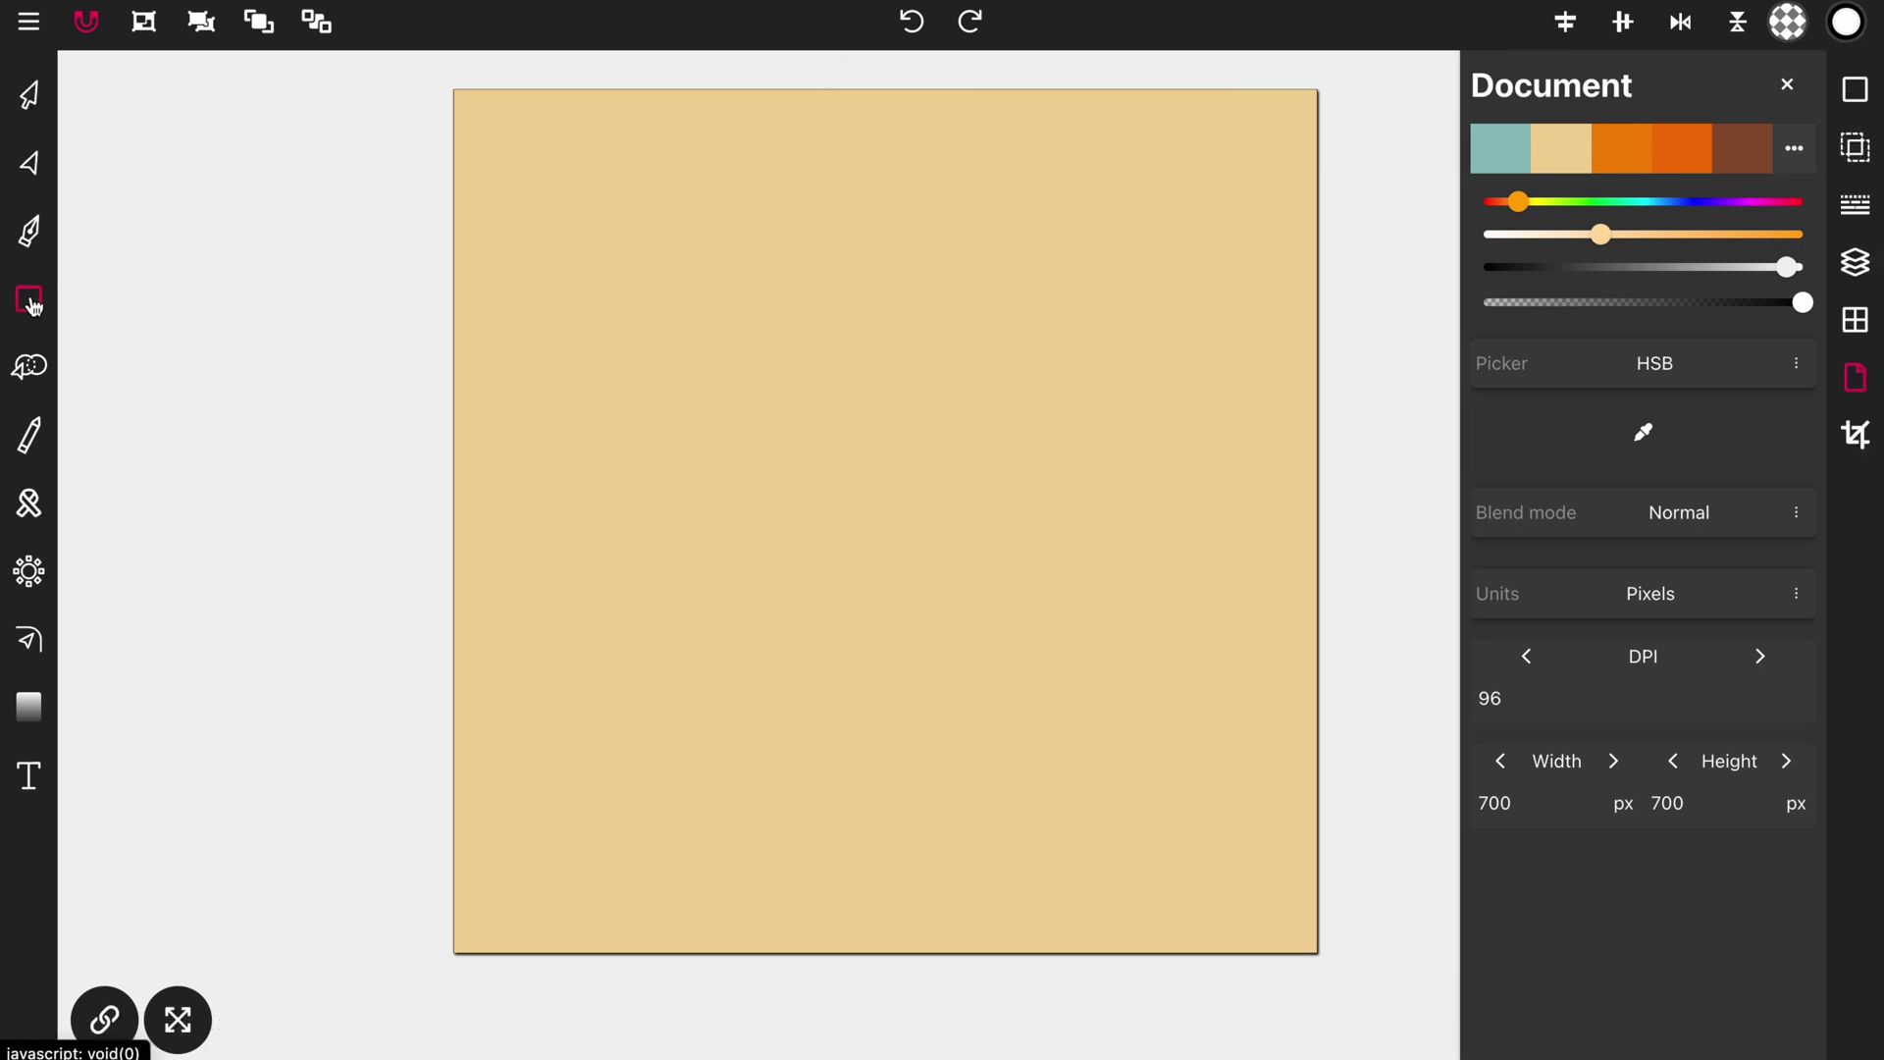
pyautogui.click(31, 302)
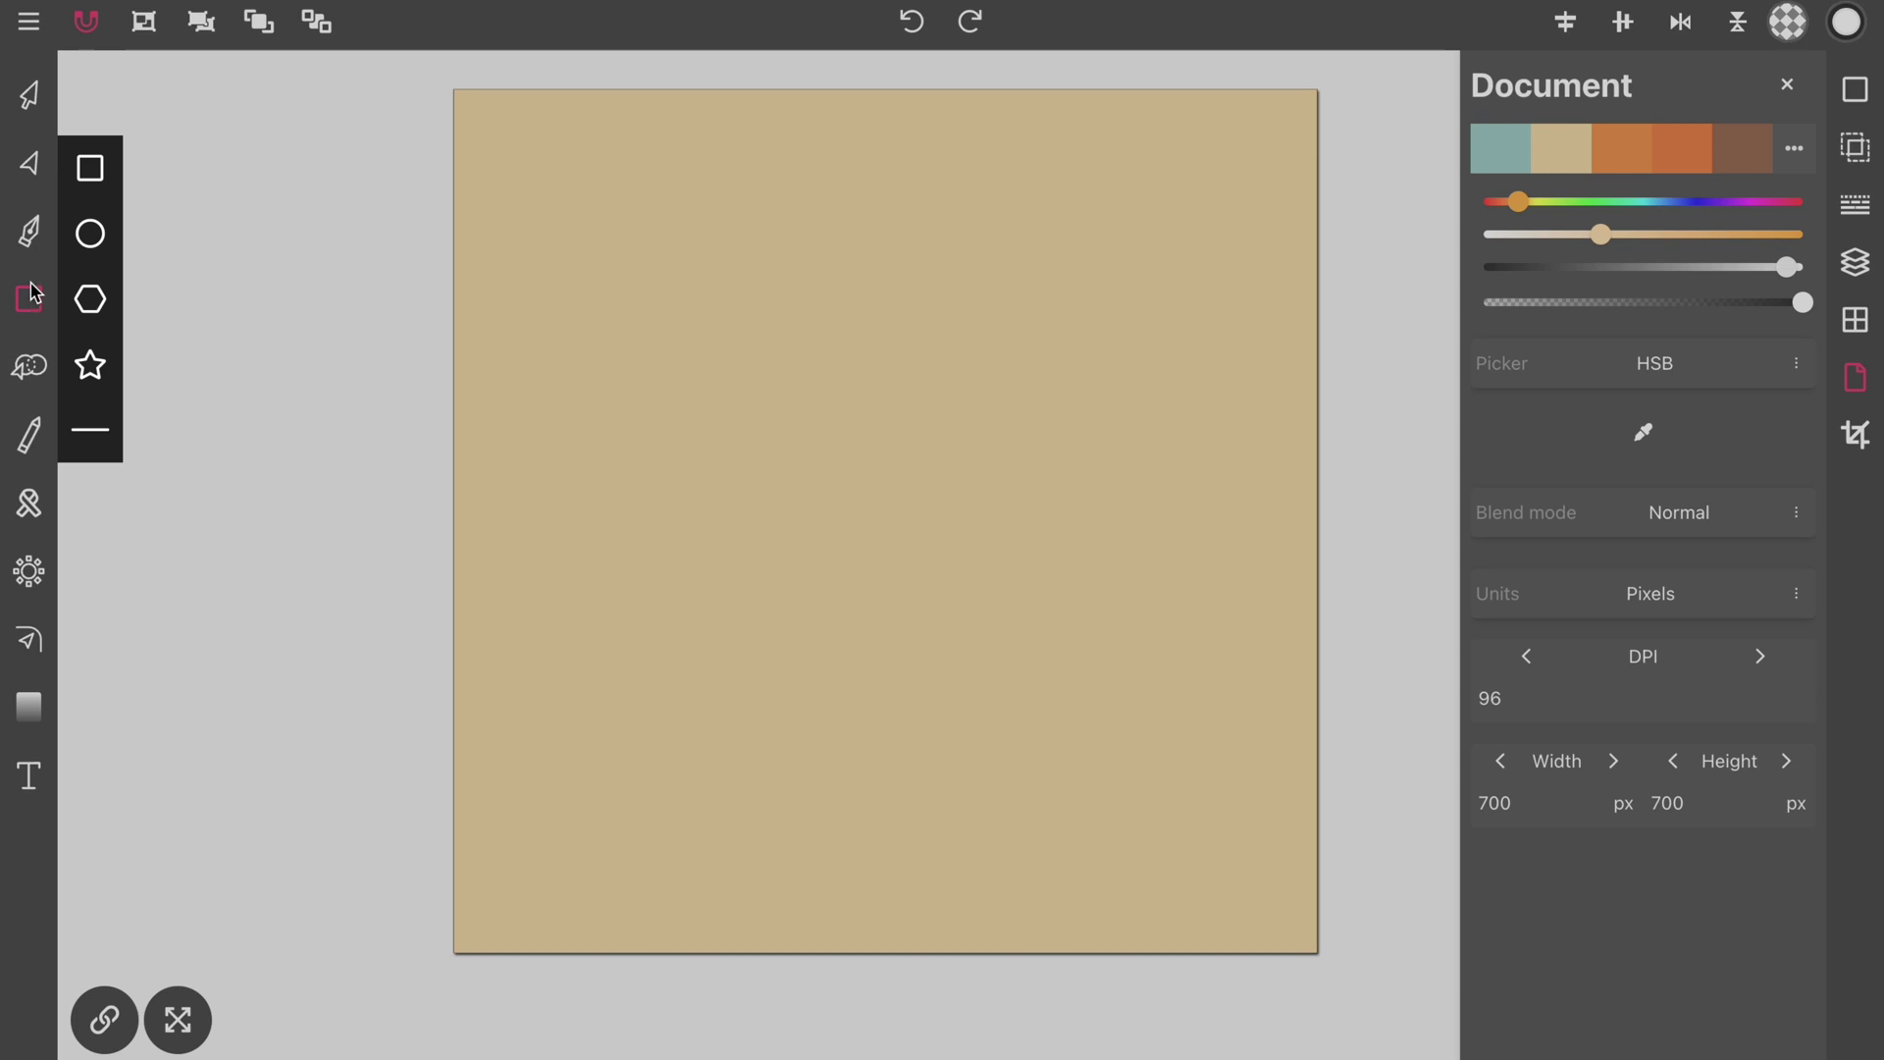
pyautogui.click(93, 305)
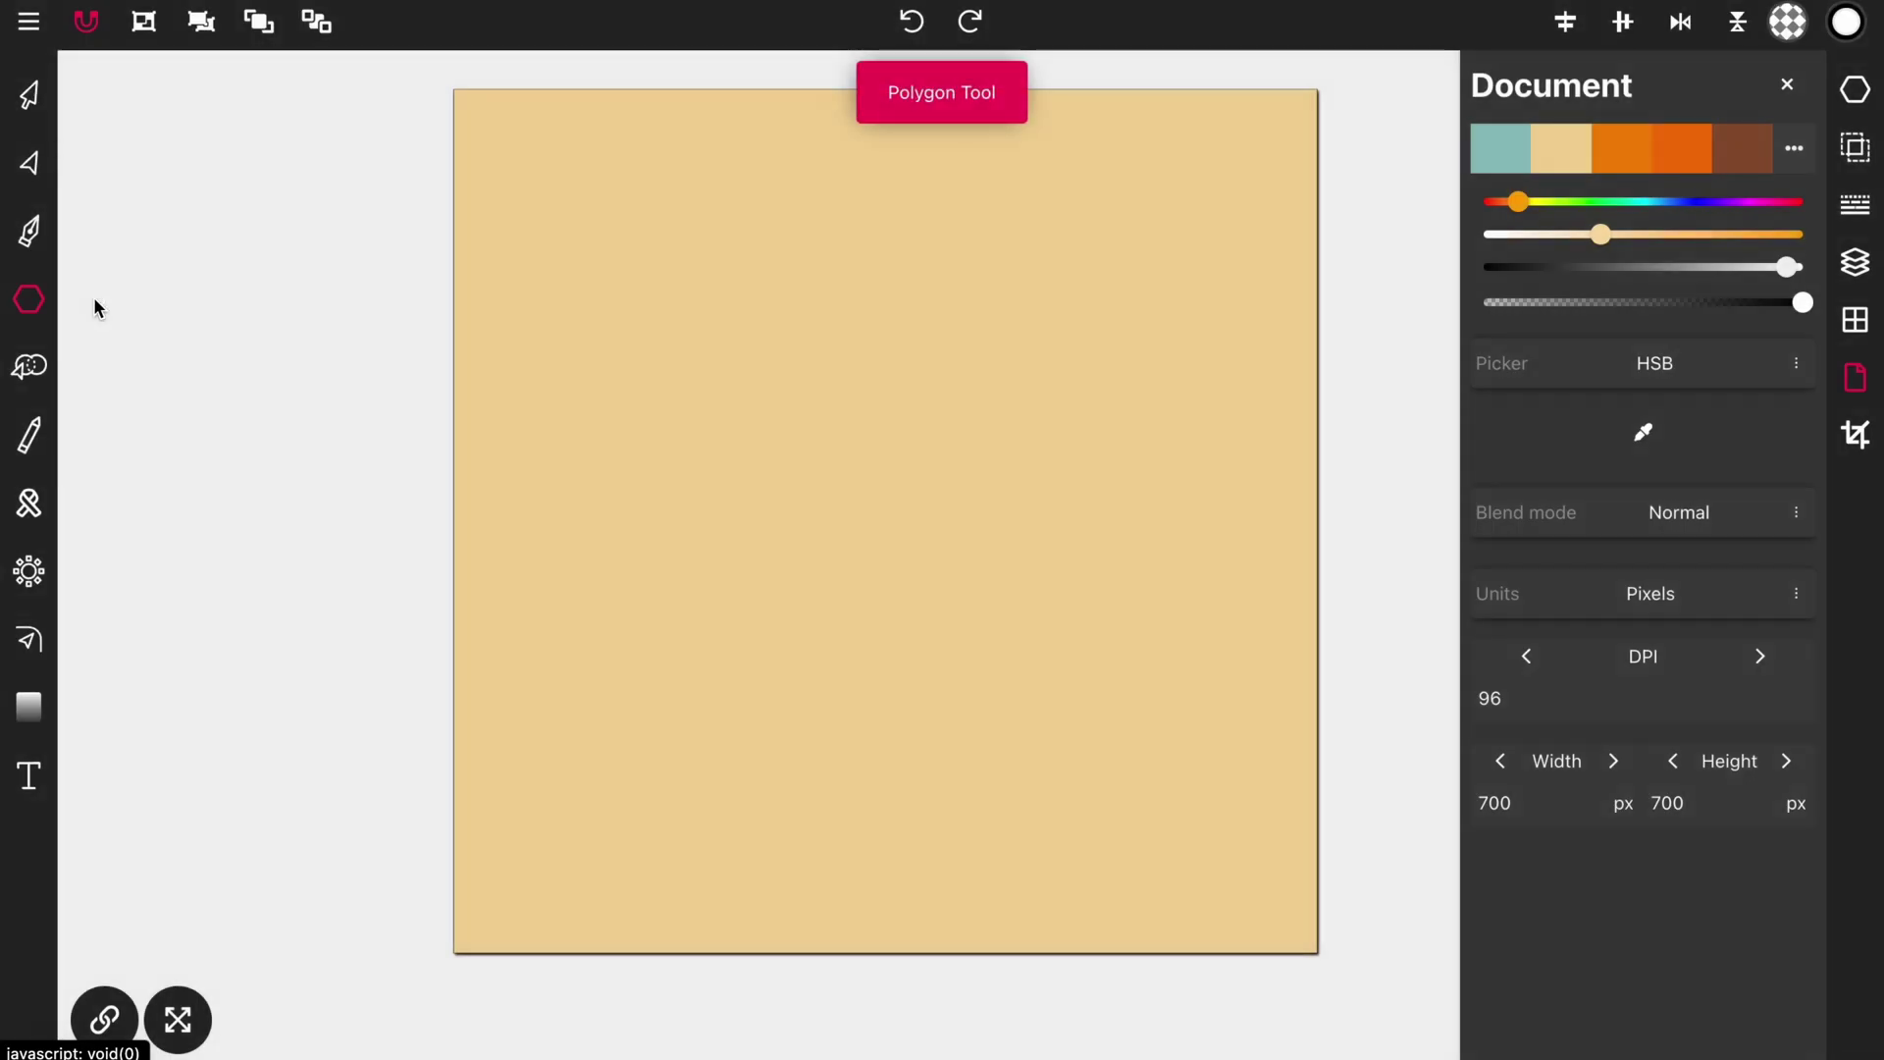
pyautogui.click(1858, 98)
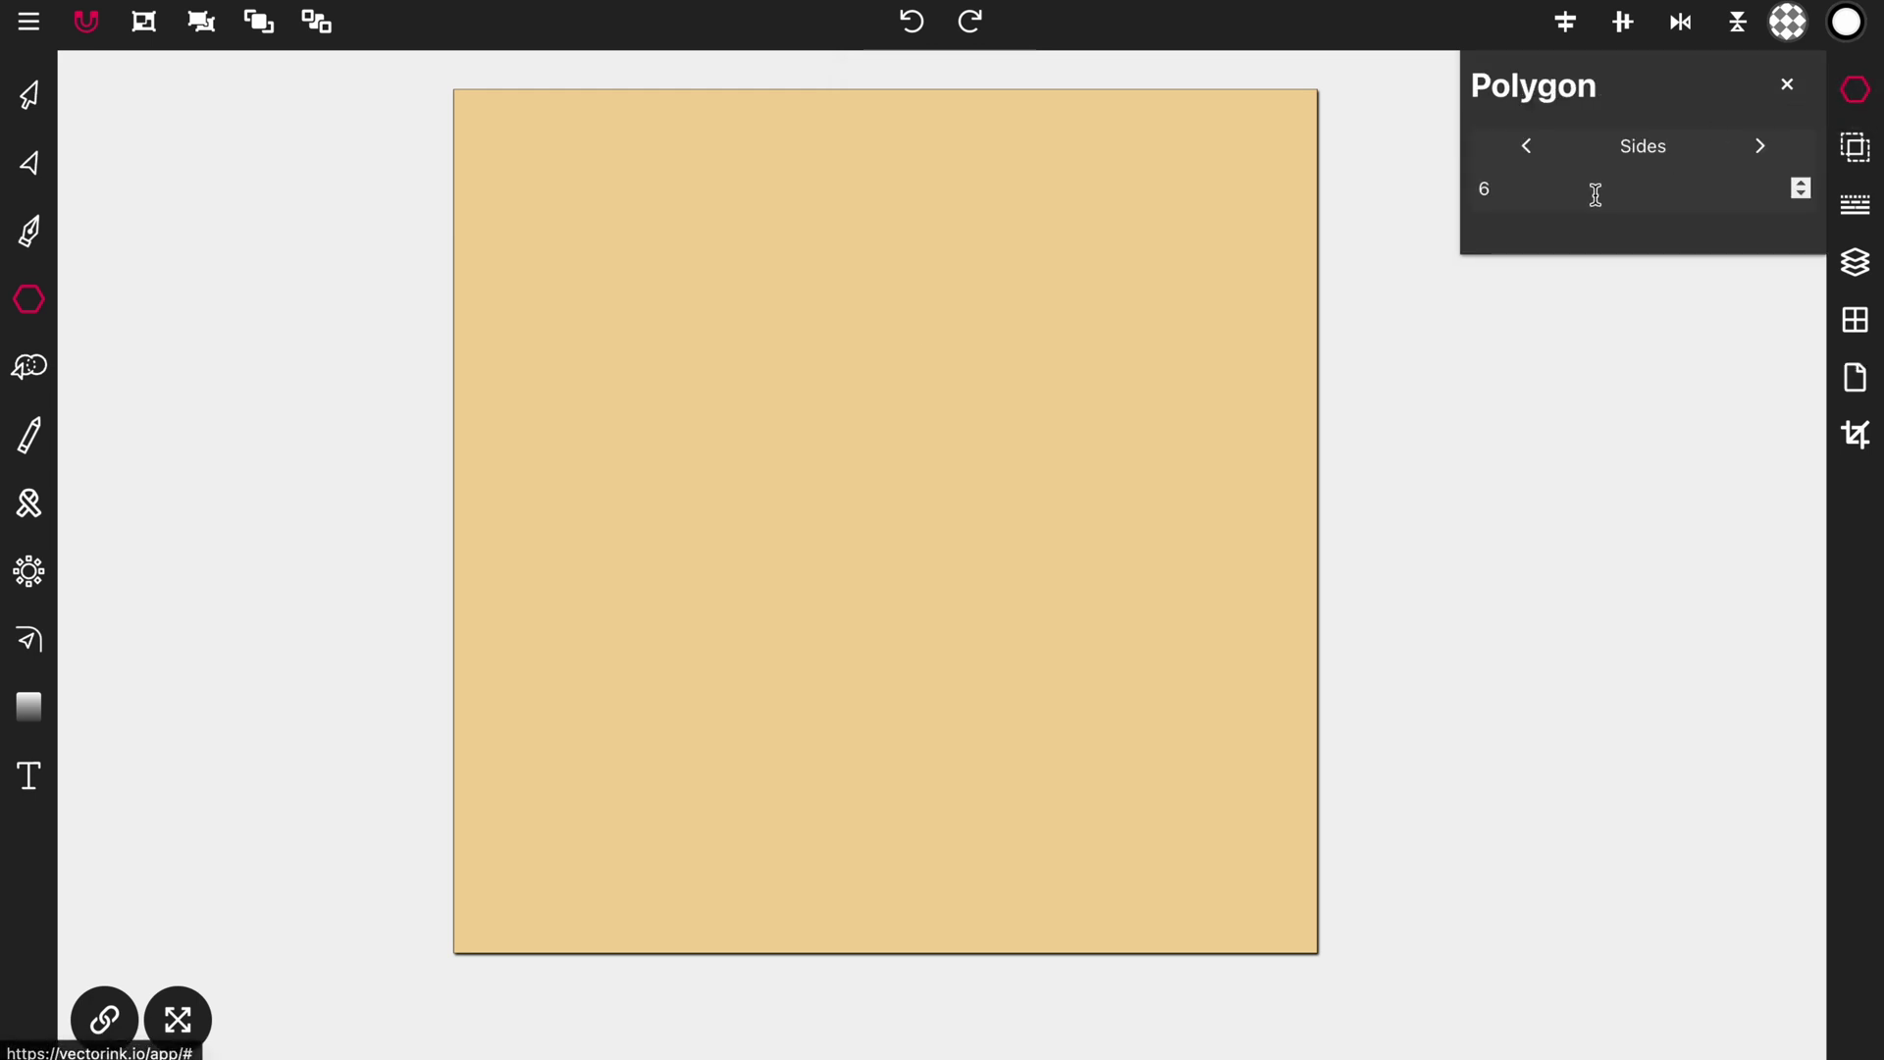
pyautogui.moveTo(1554, 189); pyautogui.dragTo(1492, 192)
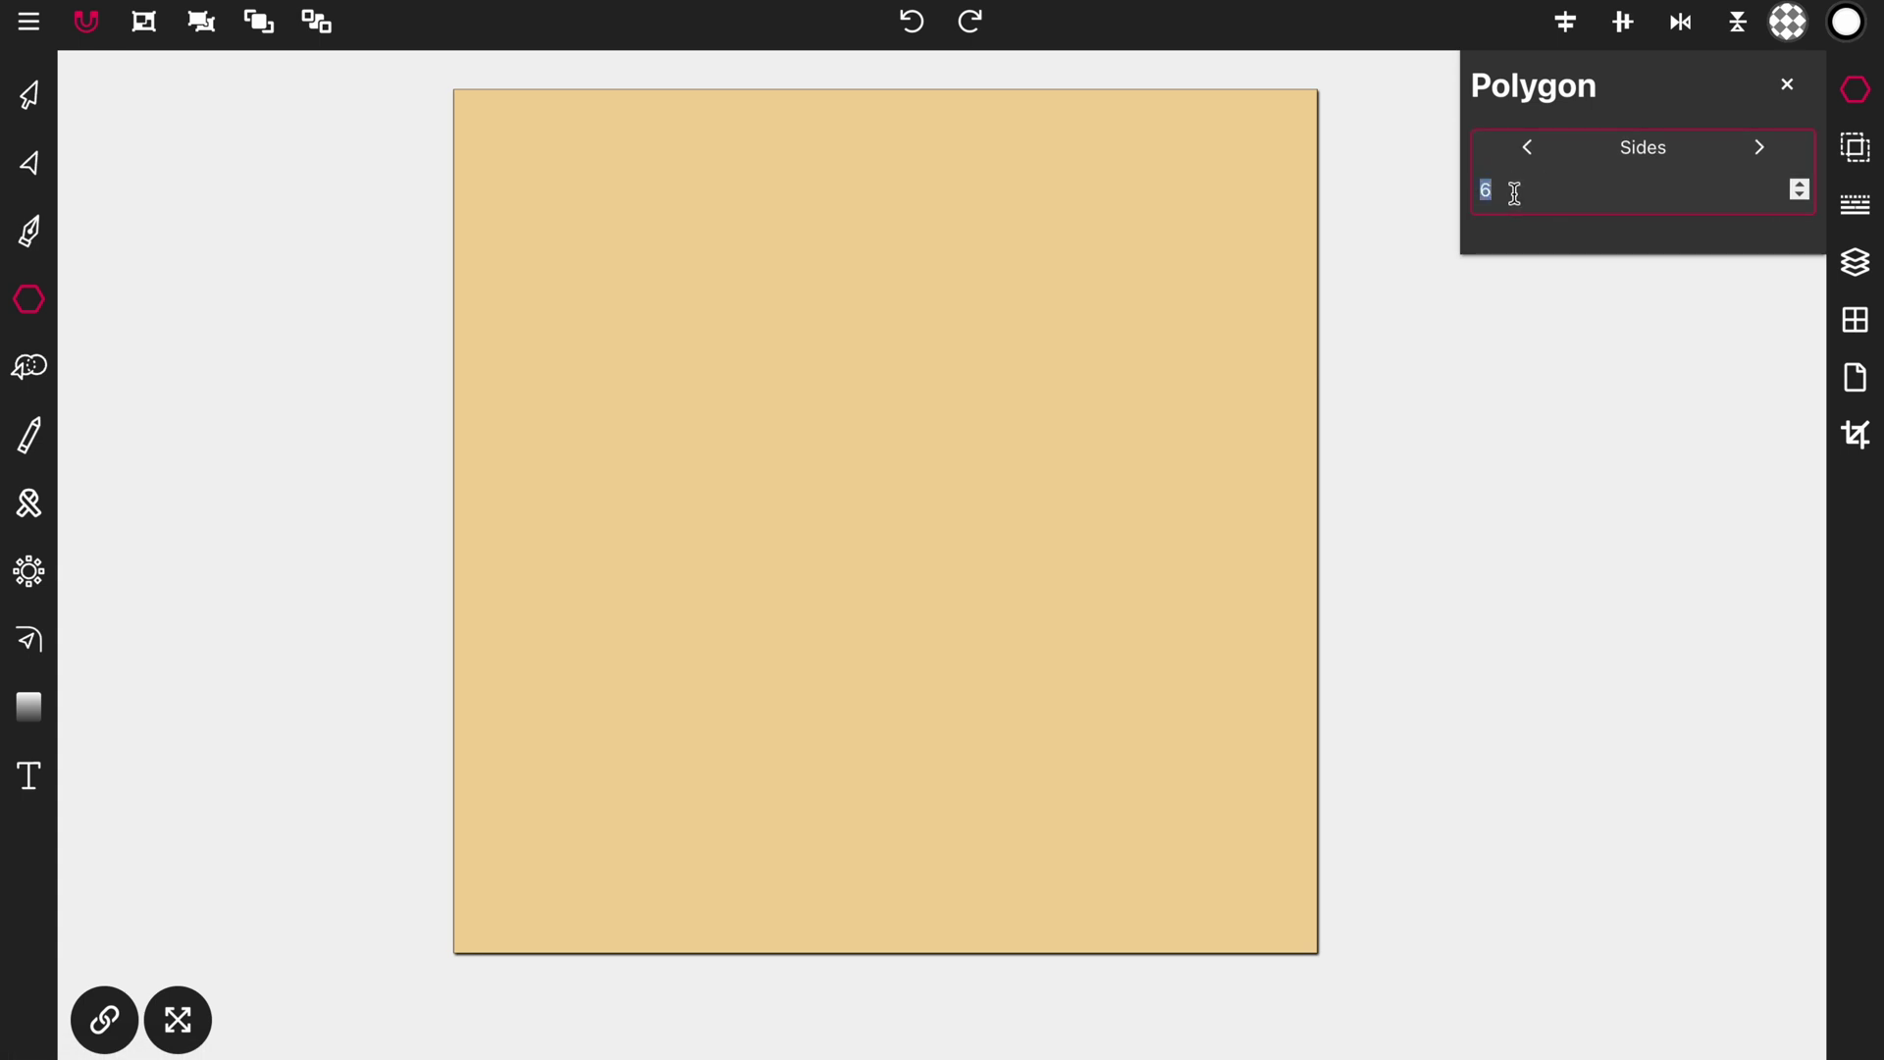
pyautogui.write('8')
pyautogui.click(1510, 293)
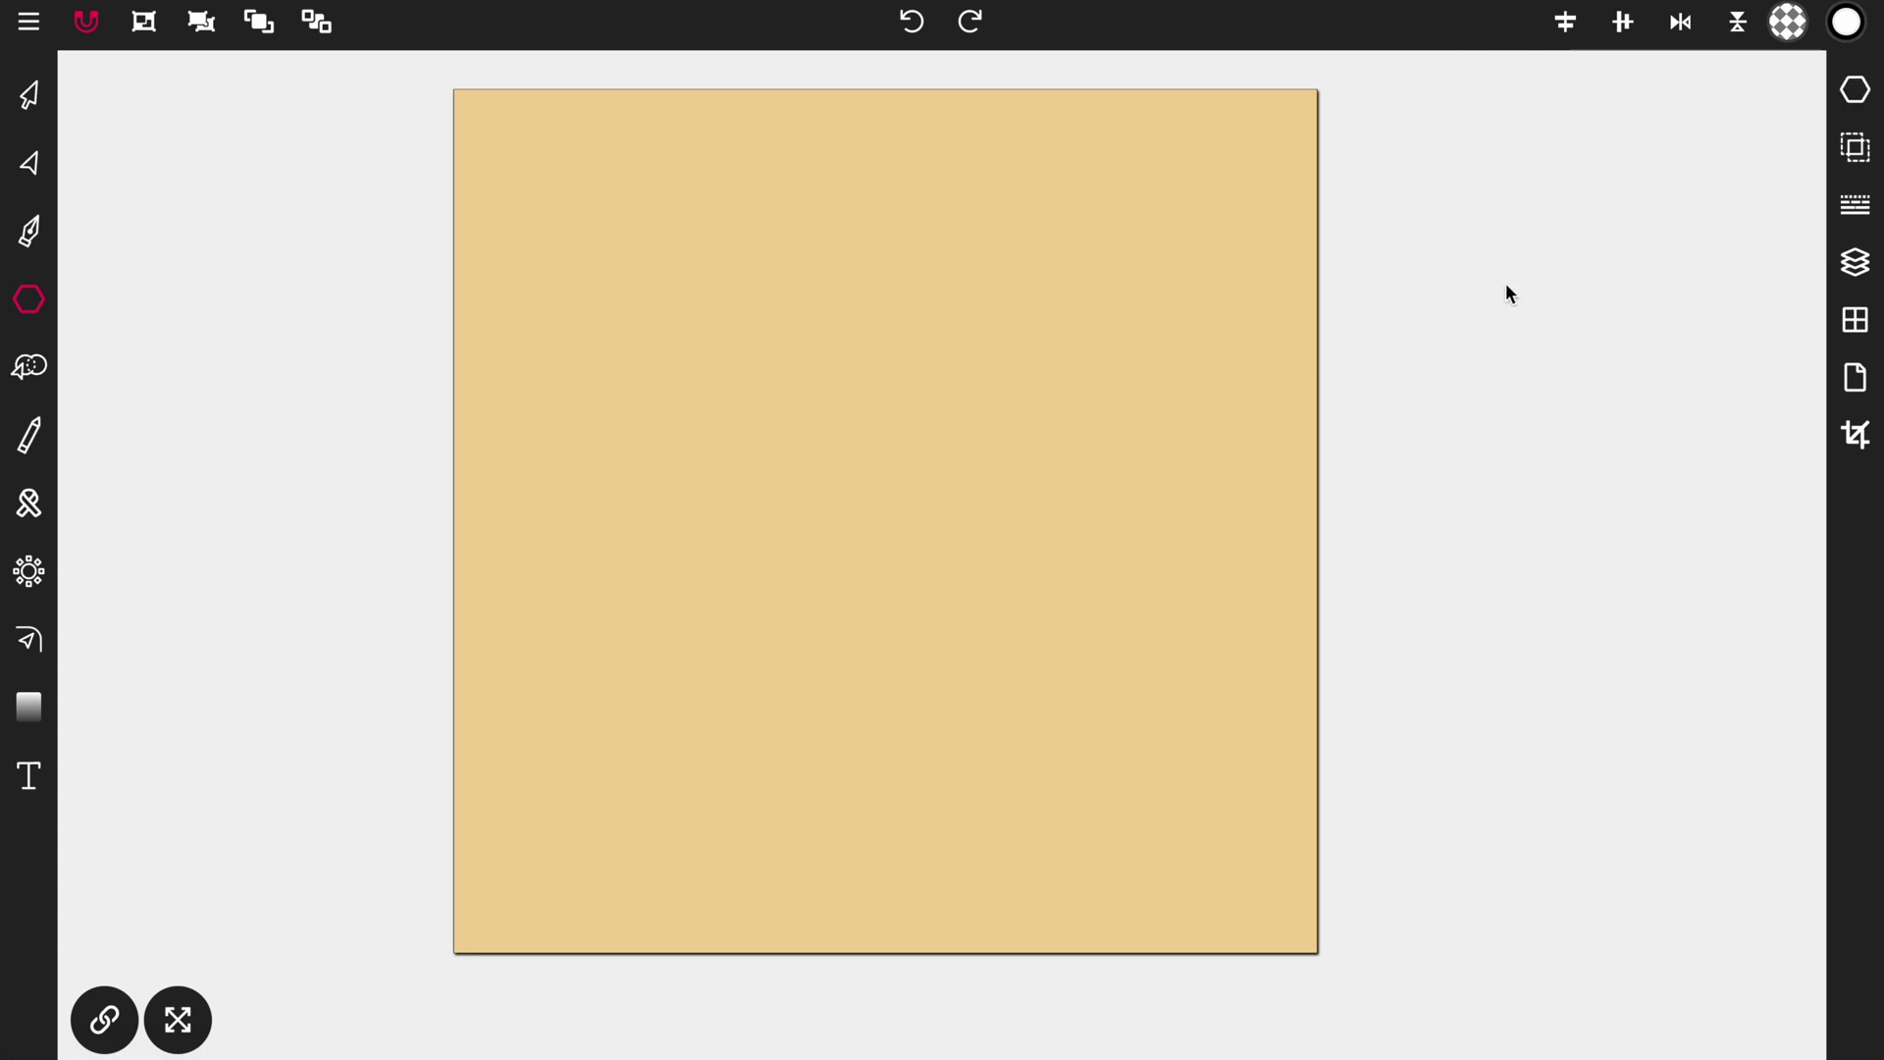
pyautogui.moveTo(786, 283); pyautogui.dragTo(993, 972)
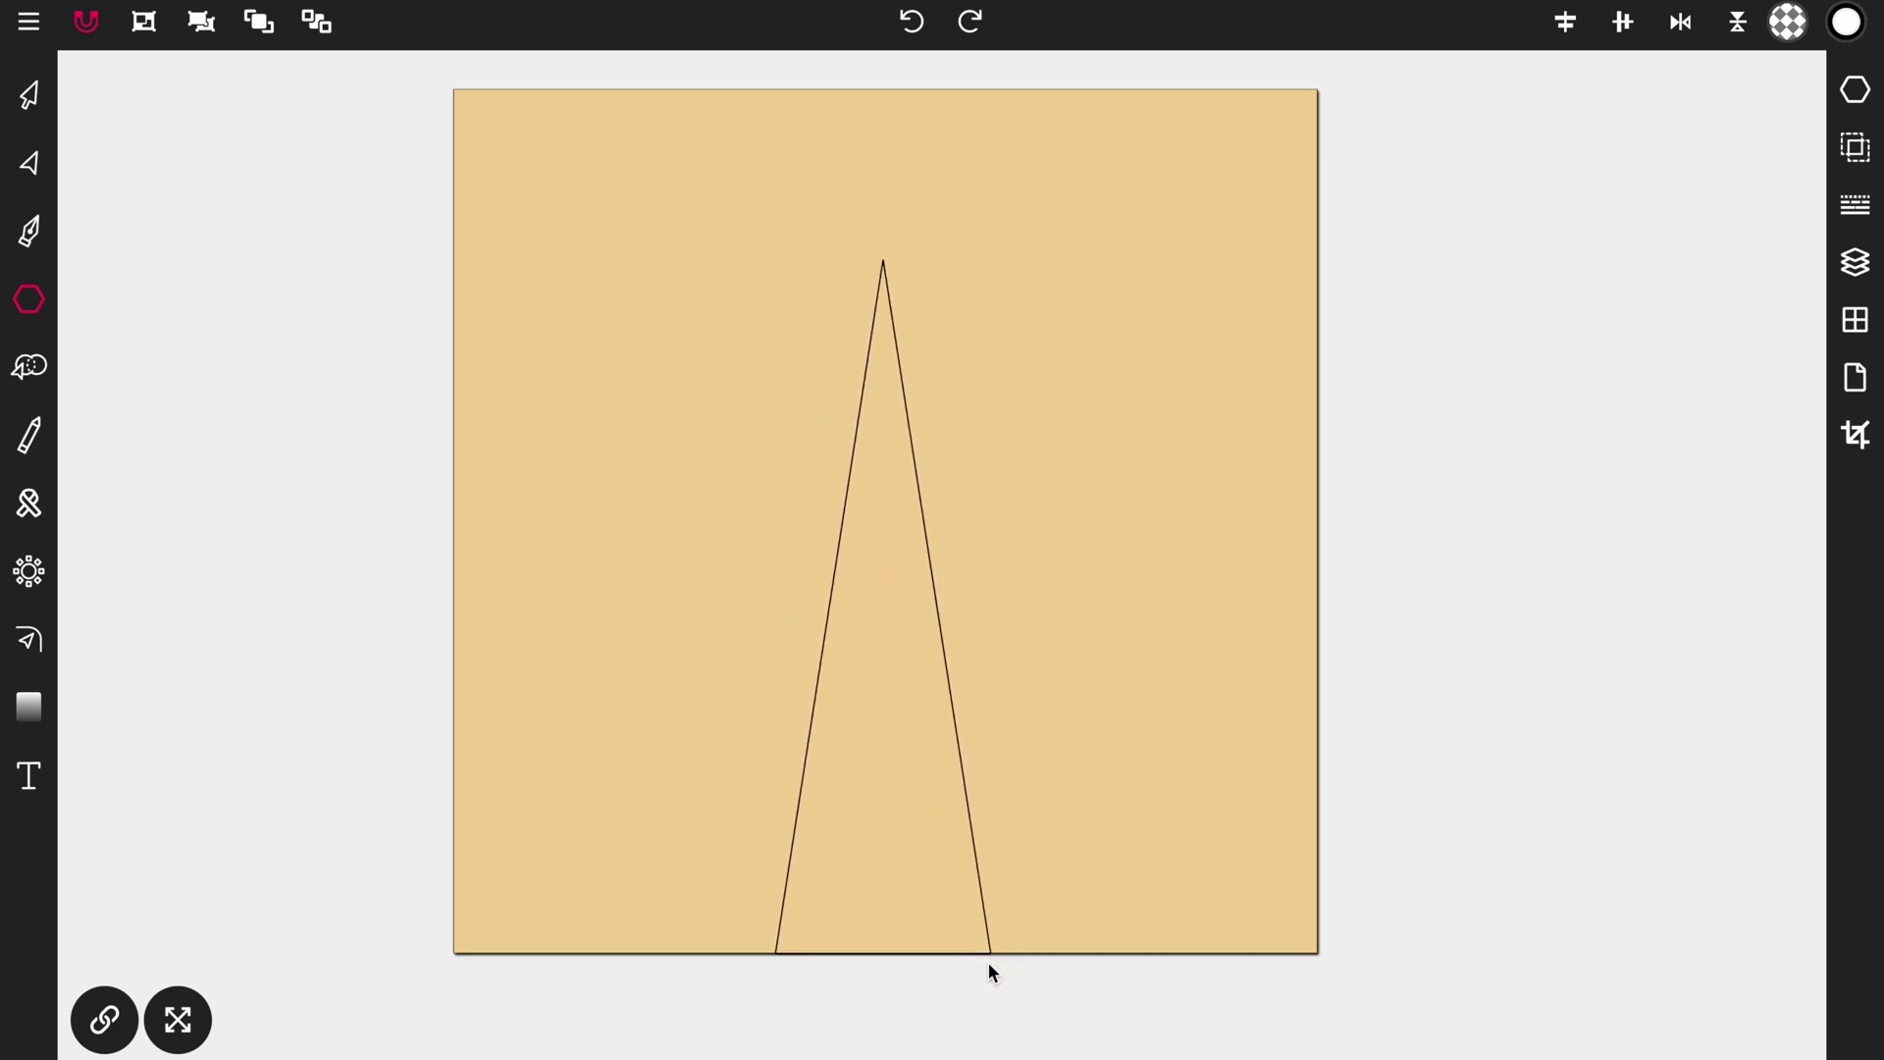
# Stretch the triangle's tip upward and flip the triangle vertically so its point rests on the artboard's bottom edge.
pyautogui.click(30, 95)
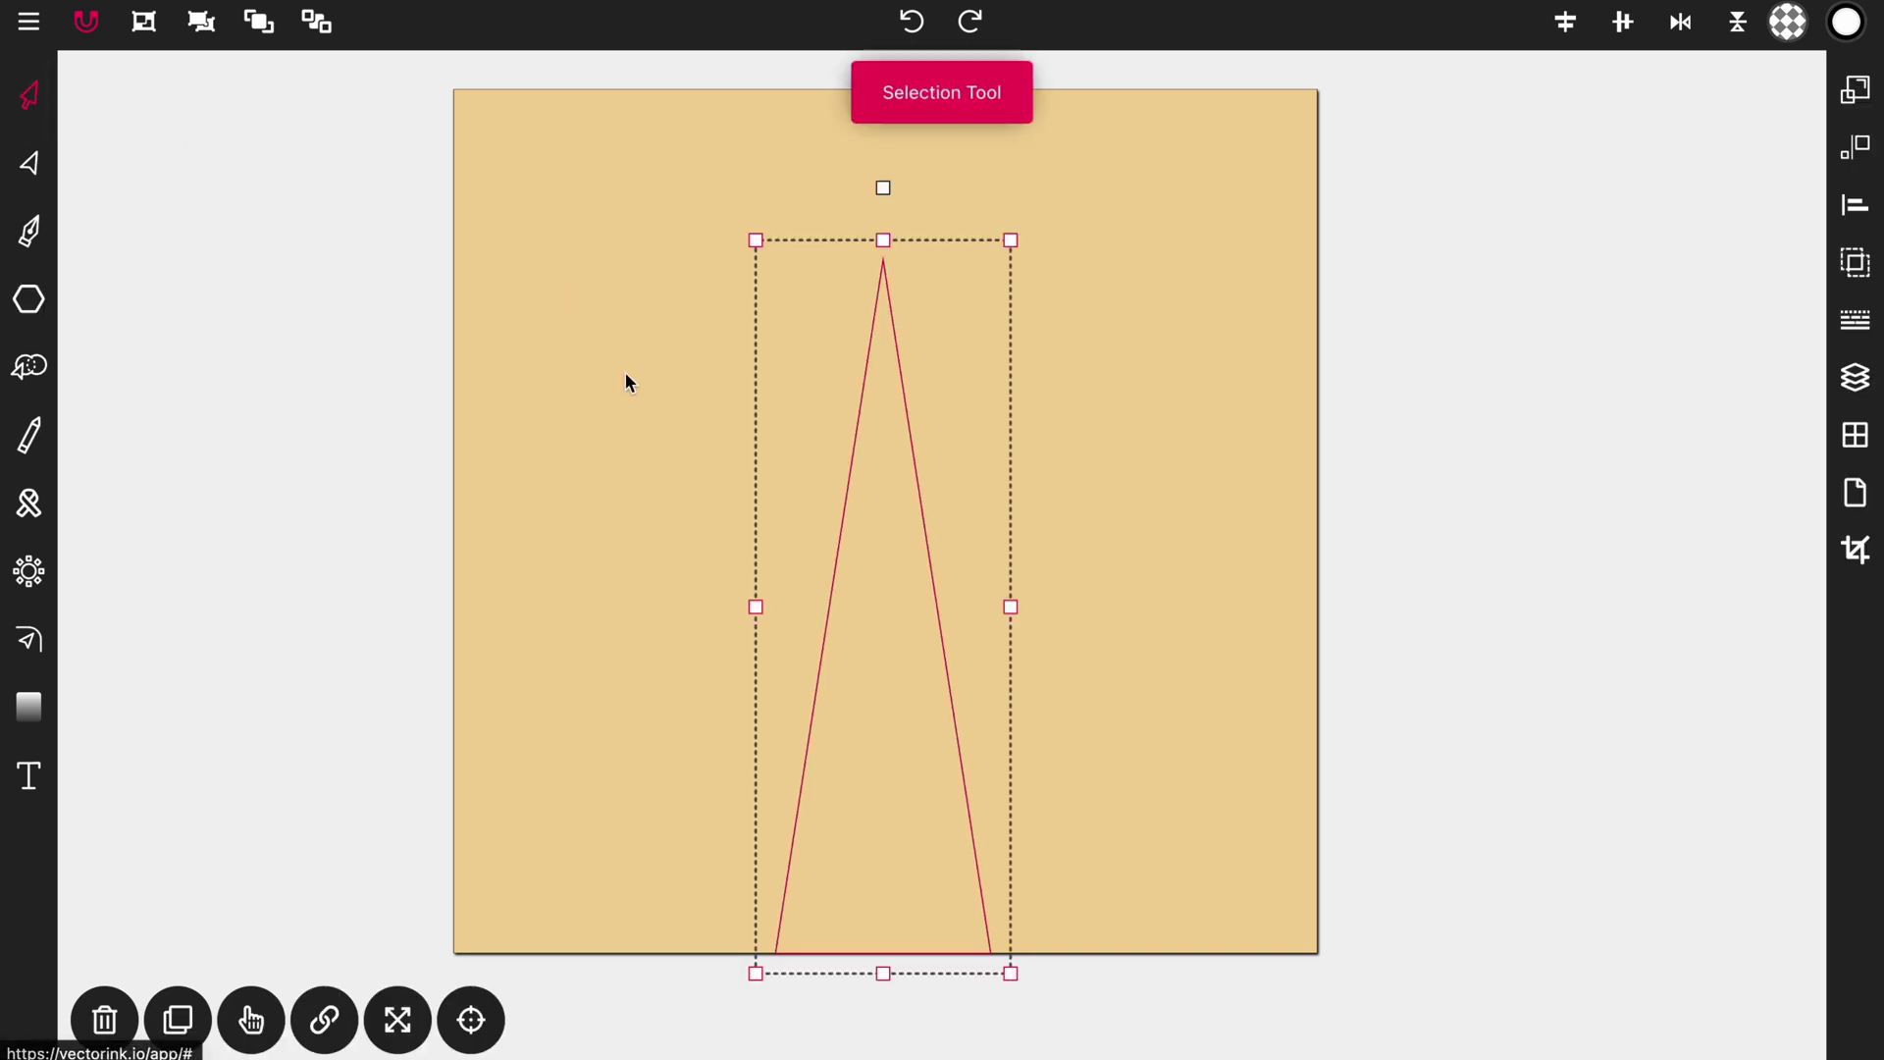
pyautogui.moveTo(879, 265); pyautogui.dragTo(881, 201)
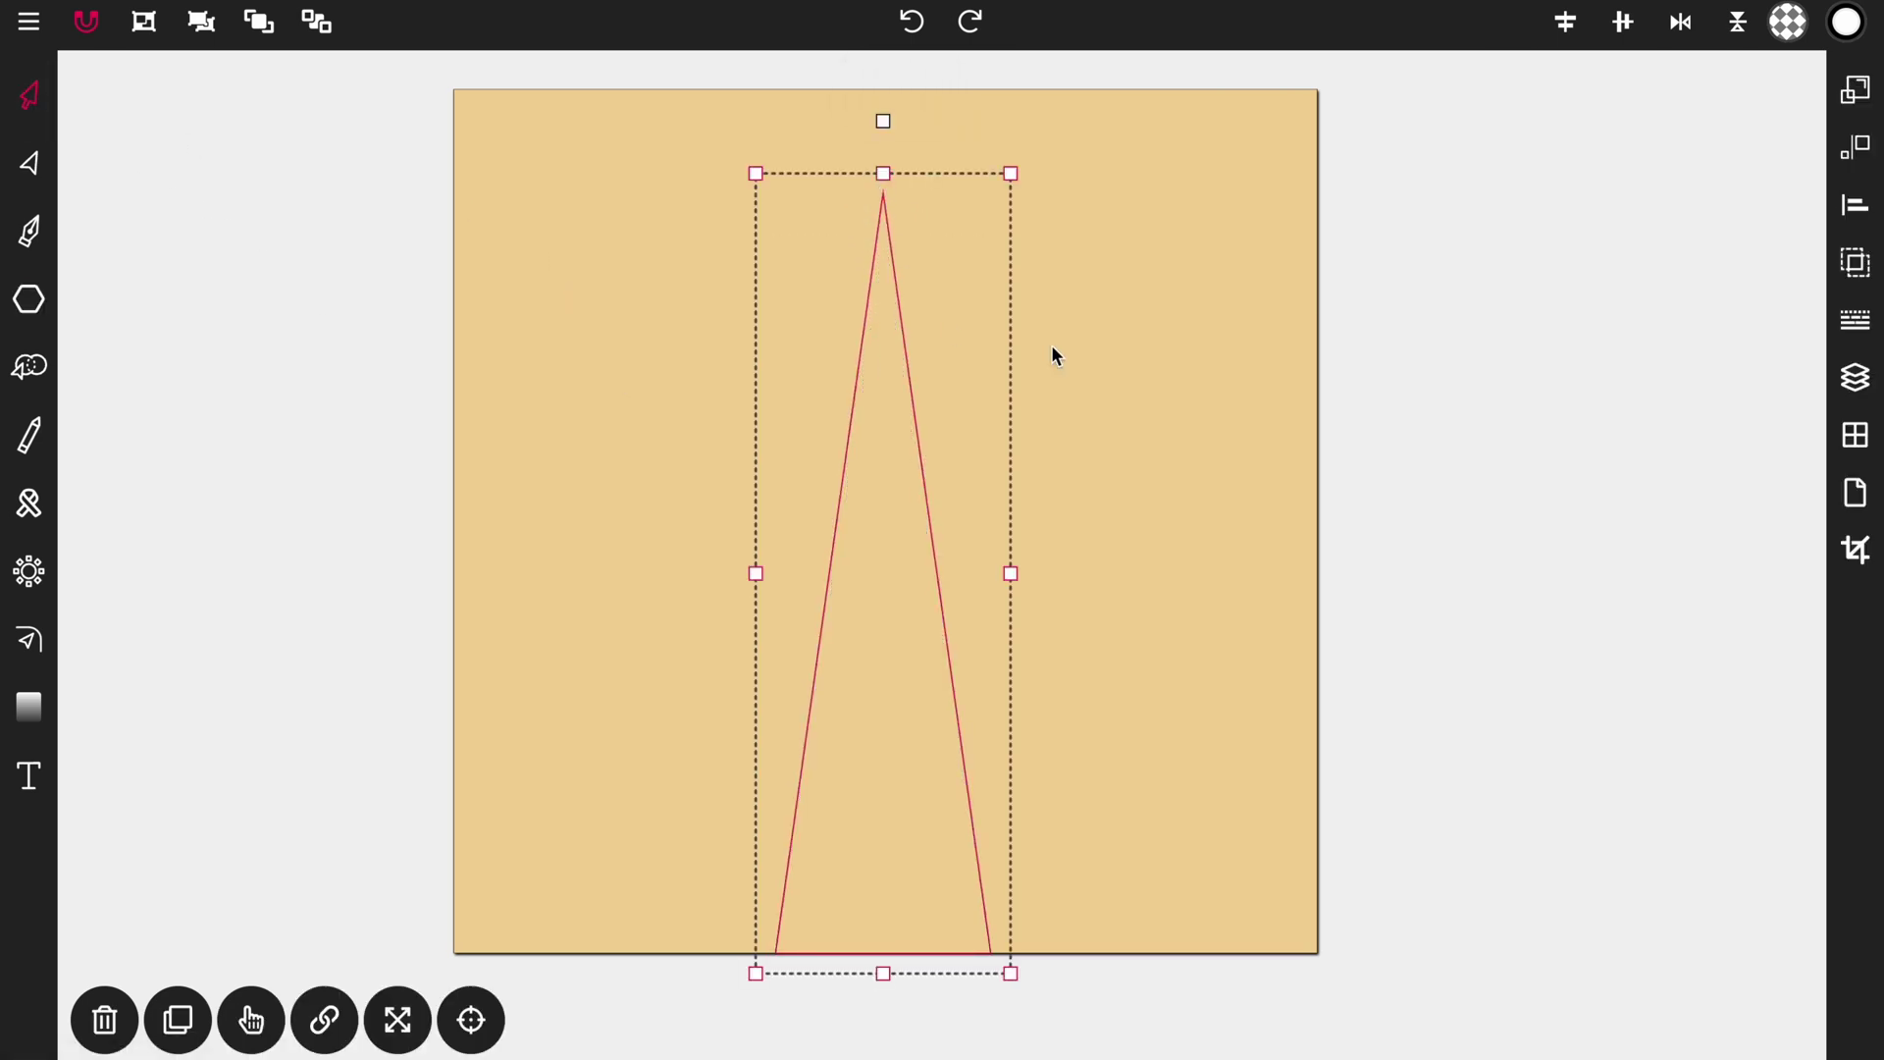
pyautogui.click(1741, 29)
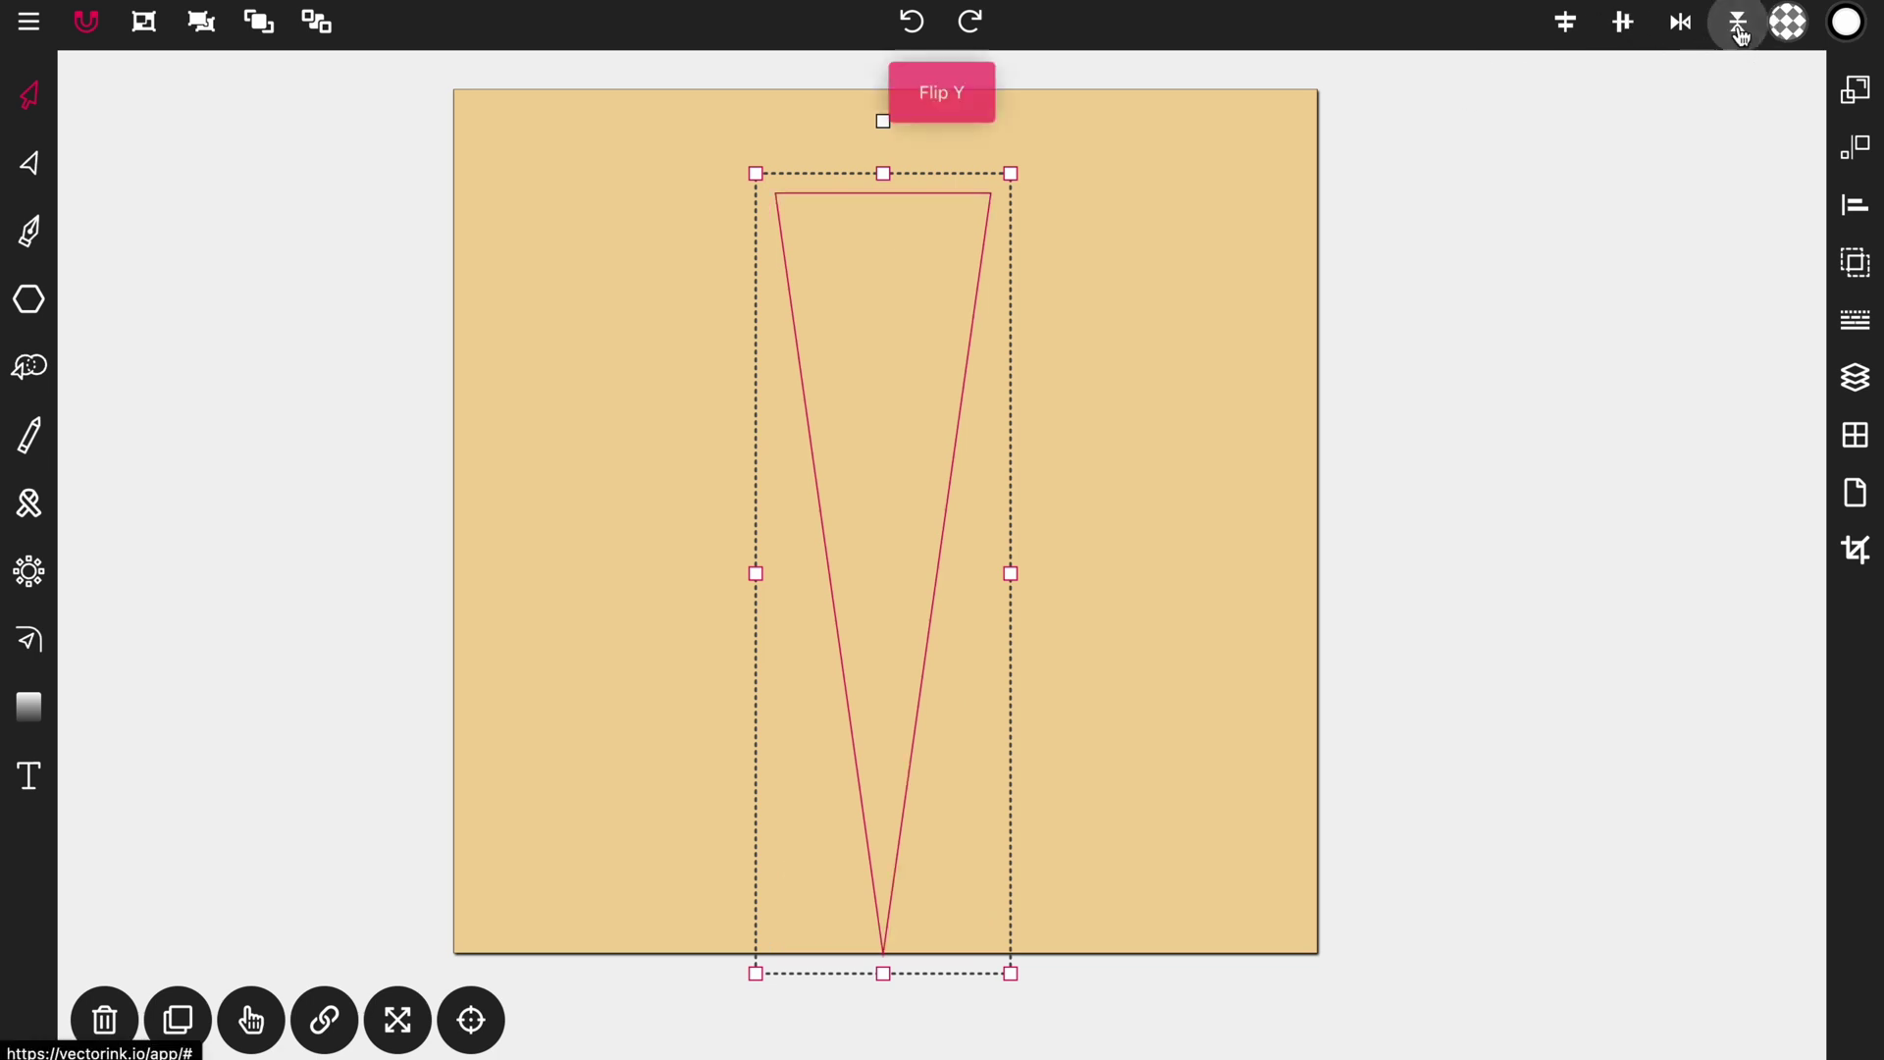
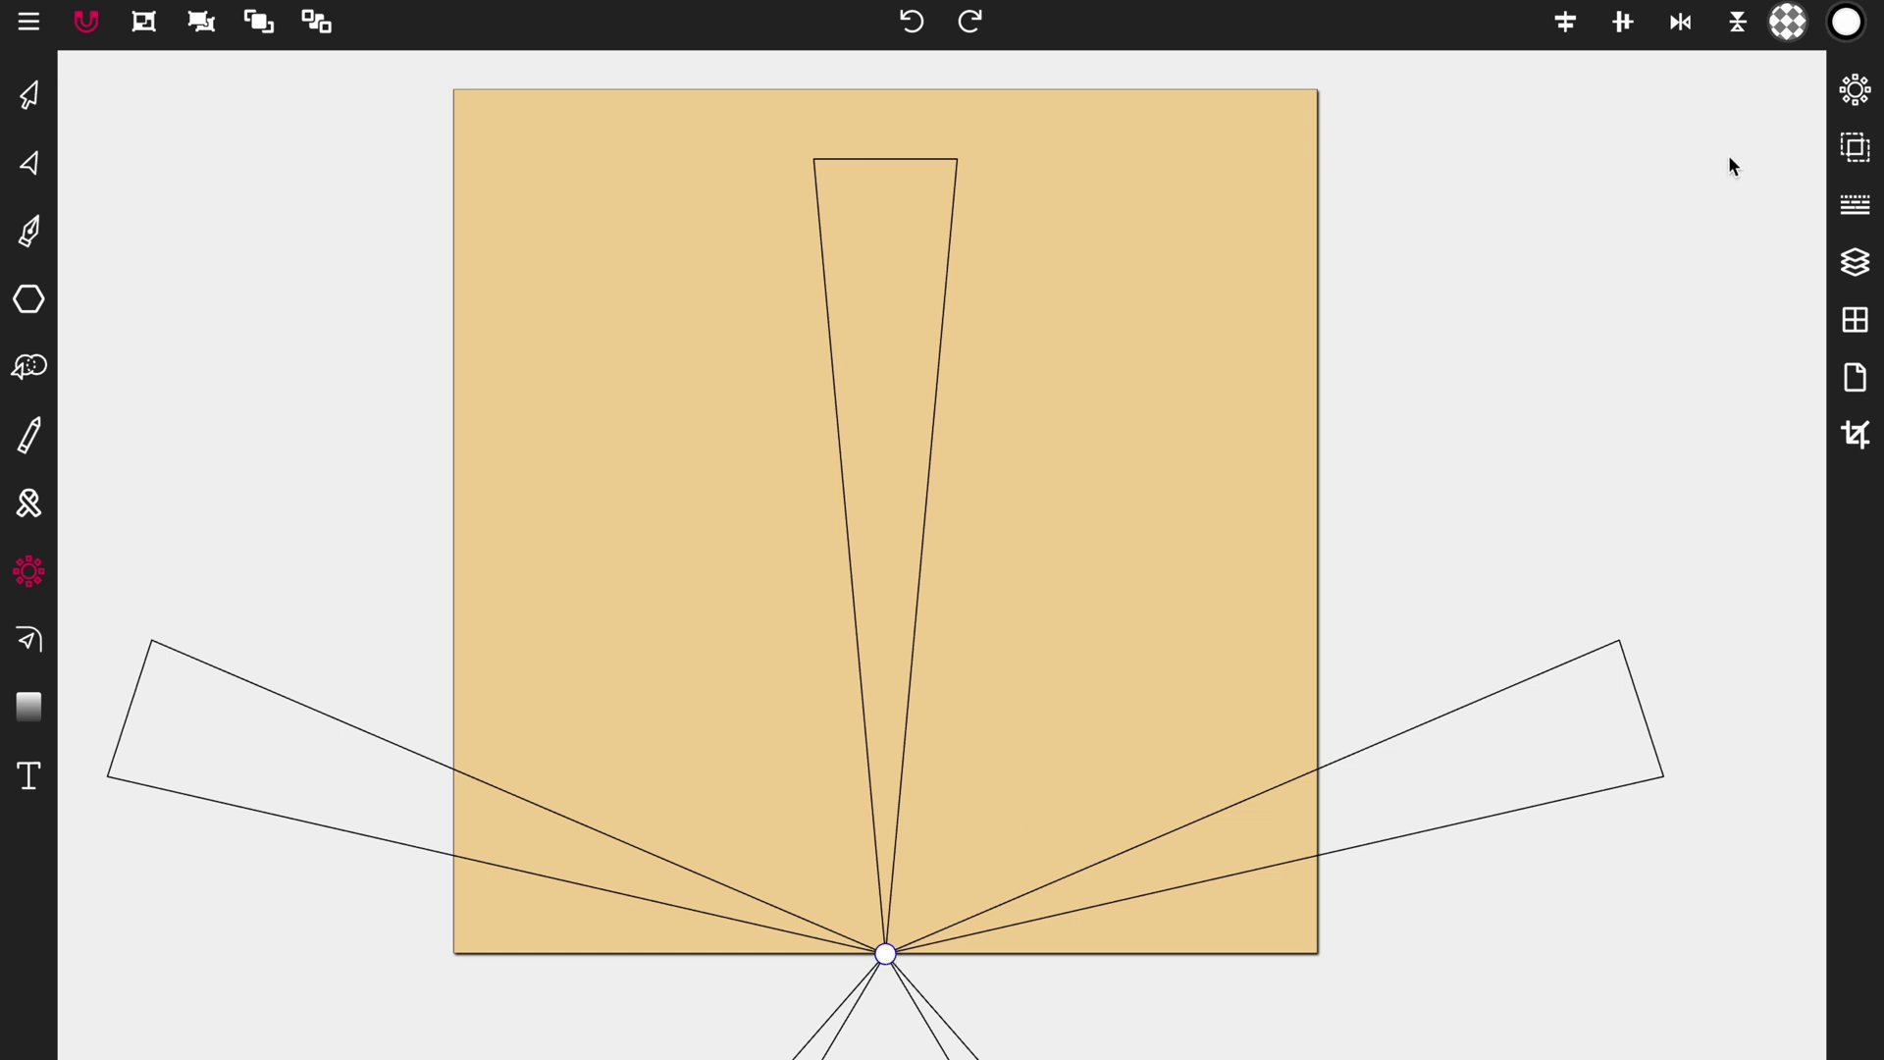
# Set the number of triangle copies distributed around the point at the artboard's bottom centre to 21.
pyautogui.click(1858, 98)
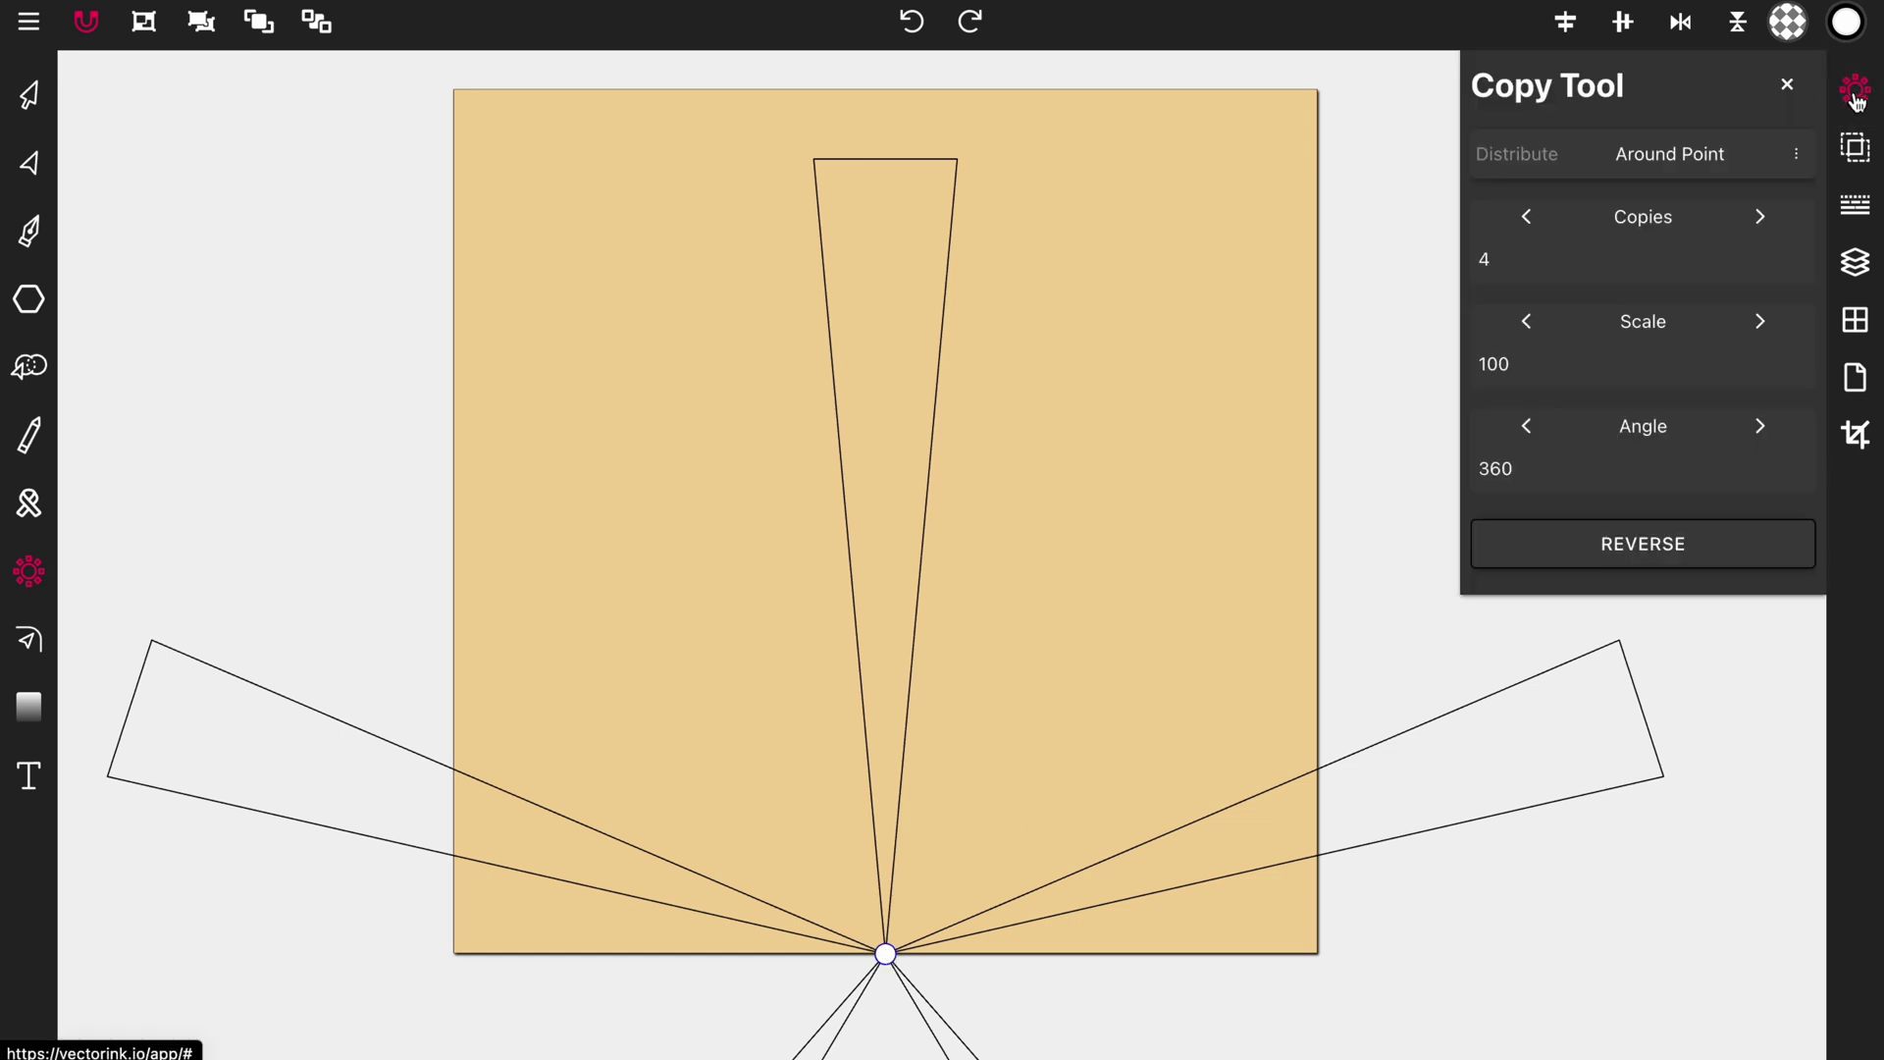
pyautogui.click(1763, 217)
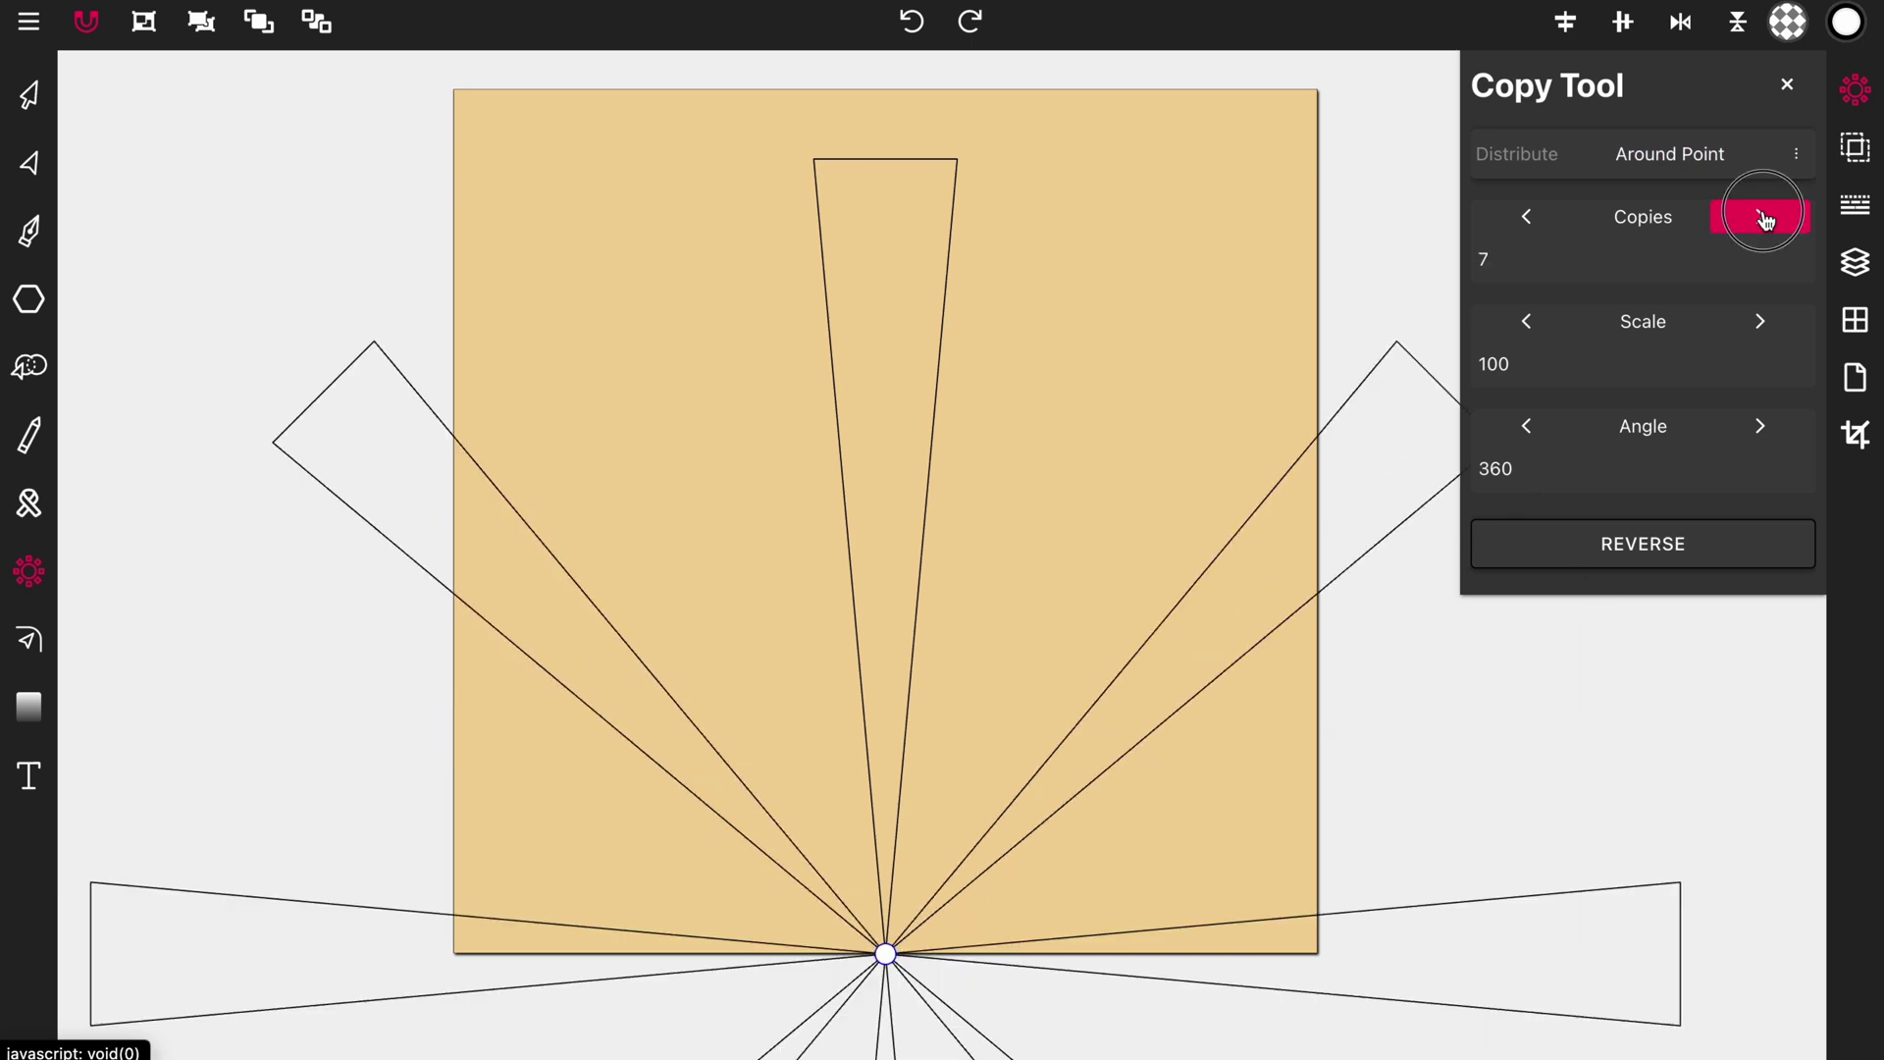
pyautogui.click(1762, 217)
pyautogui.click(1763, 217)
pyautogui.click(1763, 217)
pyautogui.click(1762, 217)
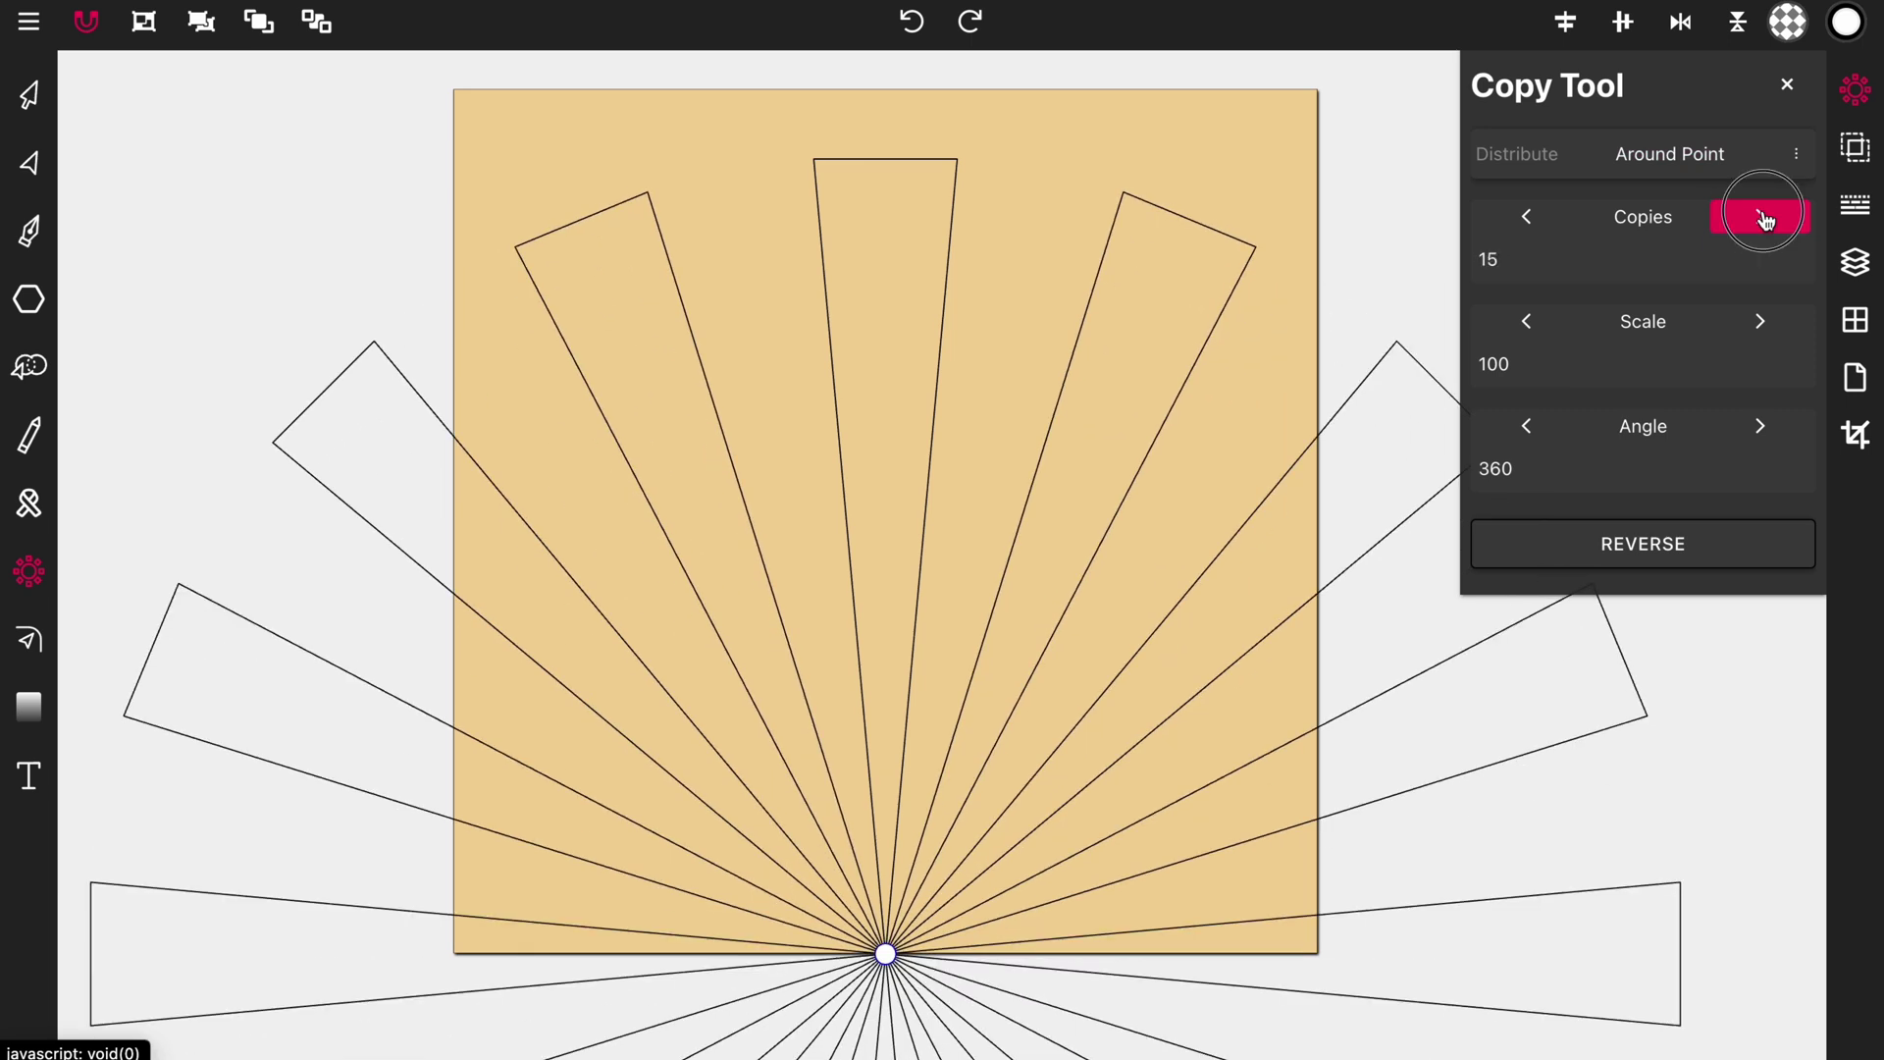
pyautogui.click(1763, 217)
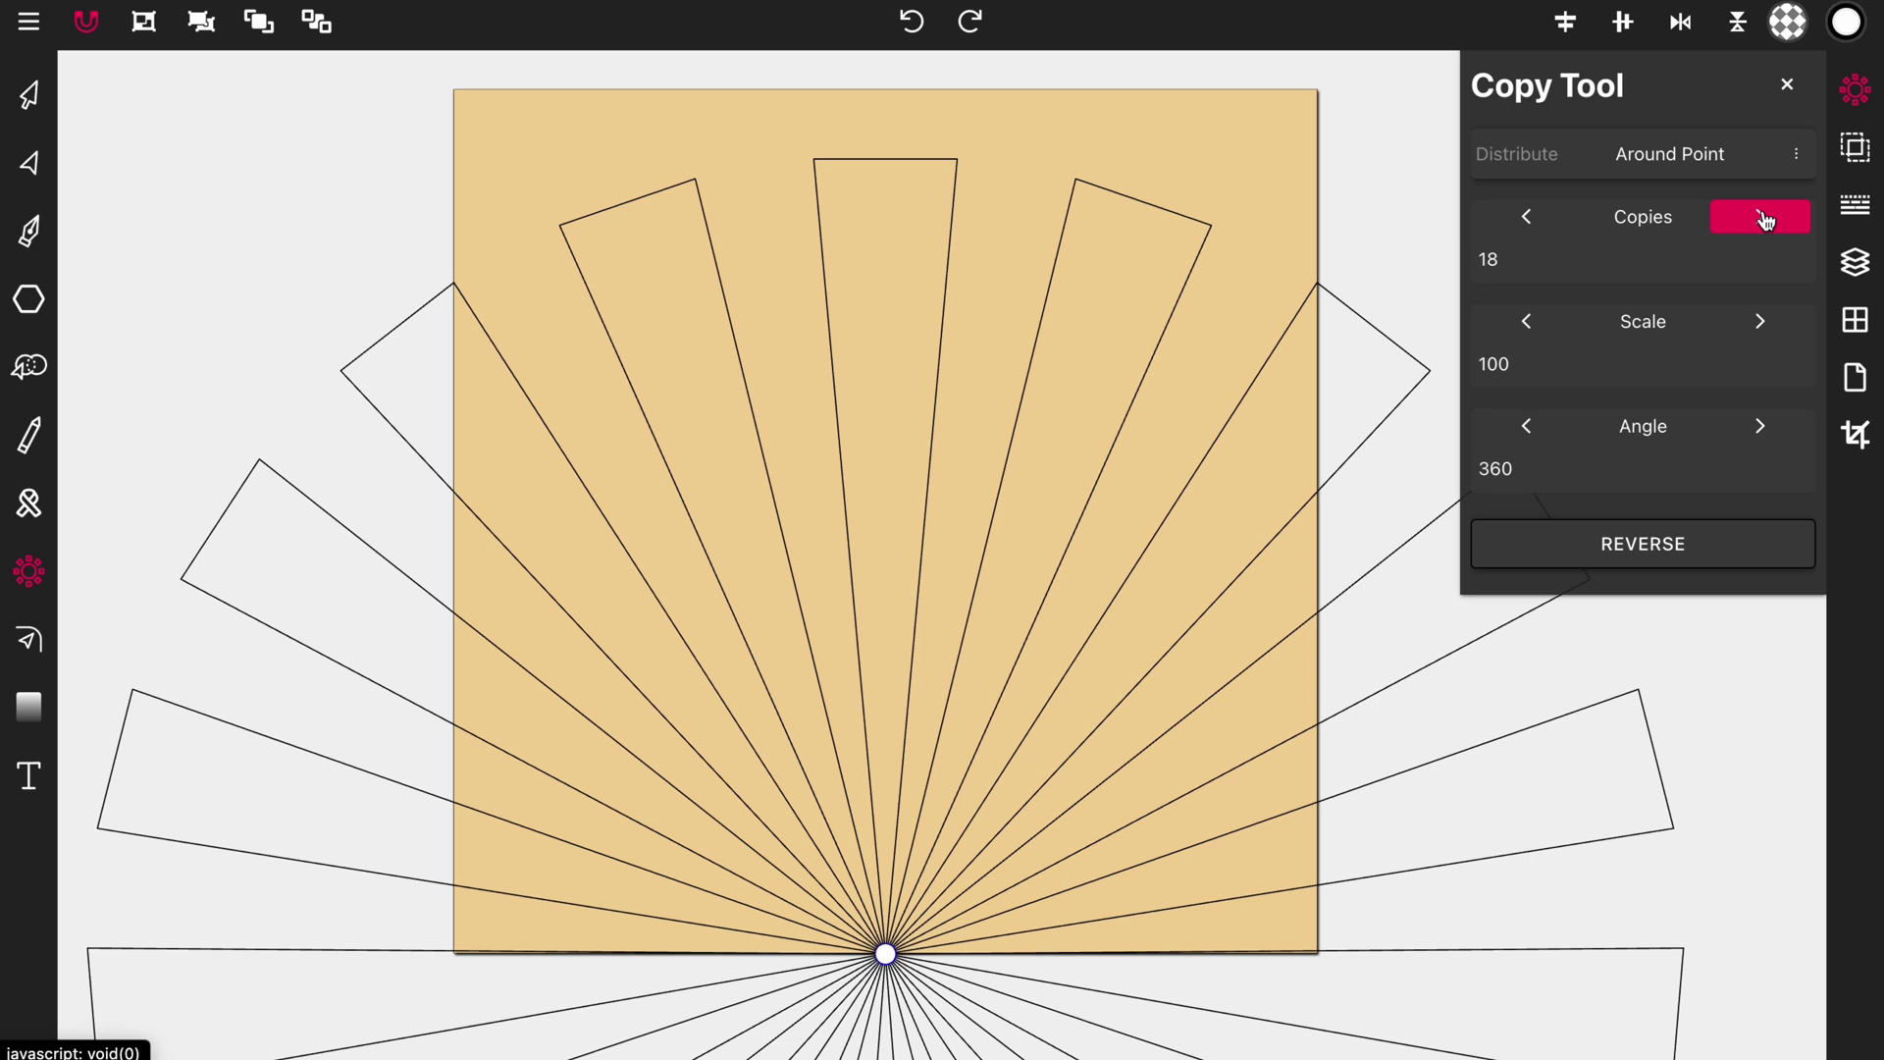
pyautogui.click(1762, 217)
pyautogui.click(1766, 221)
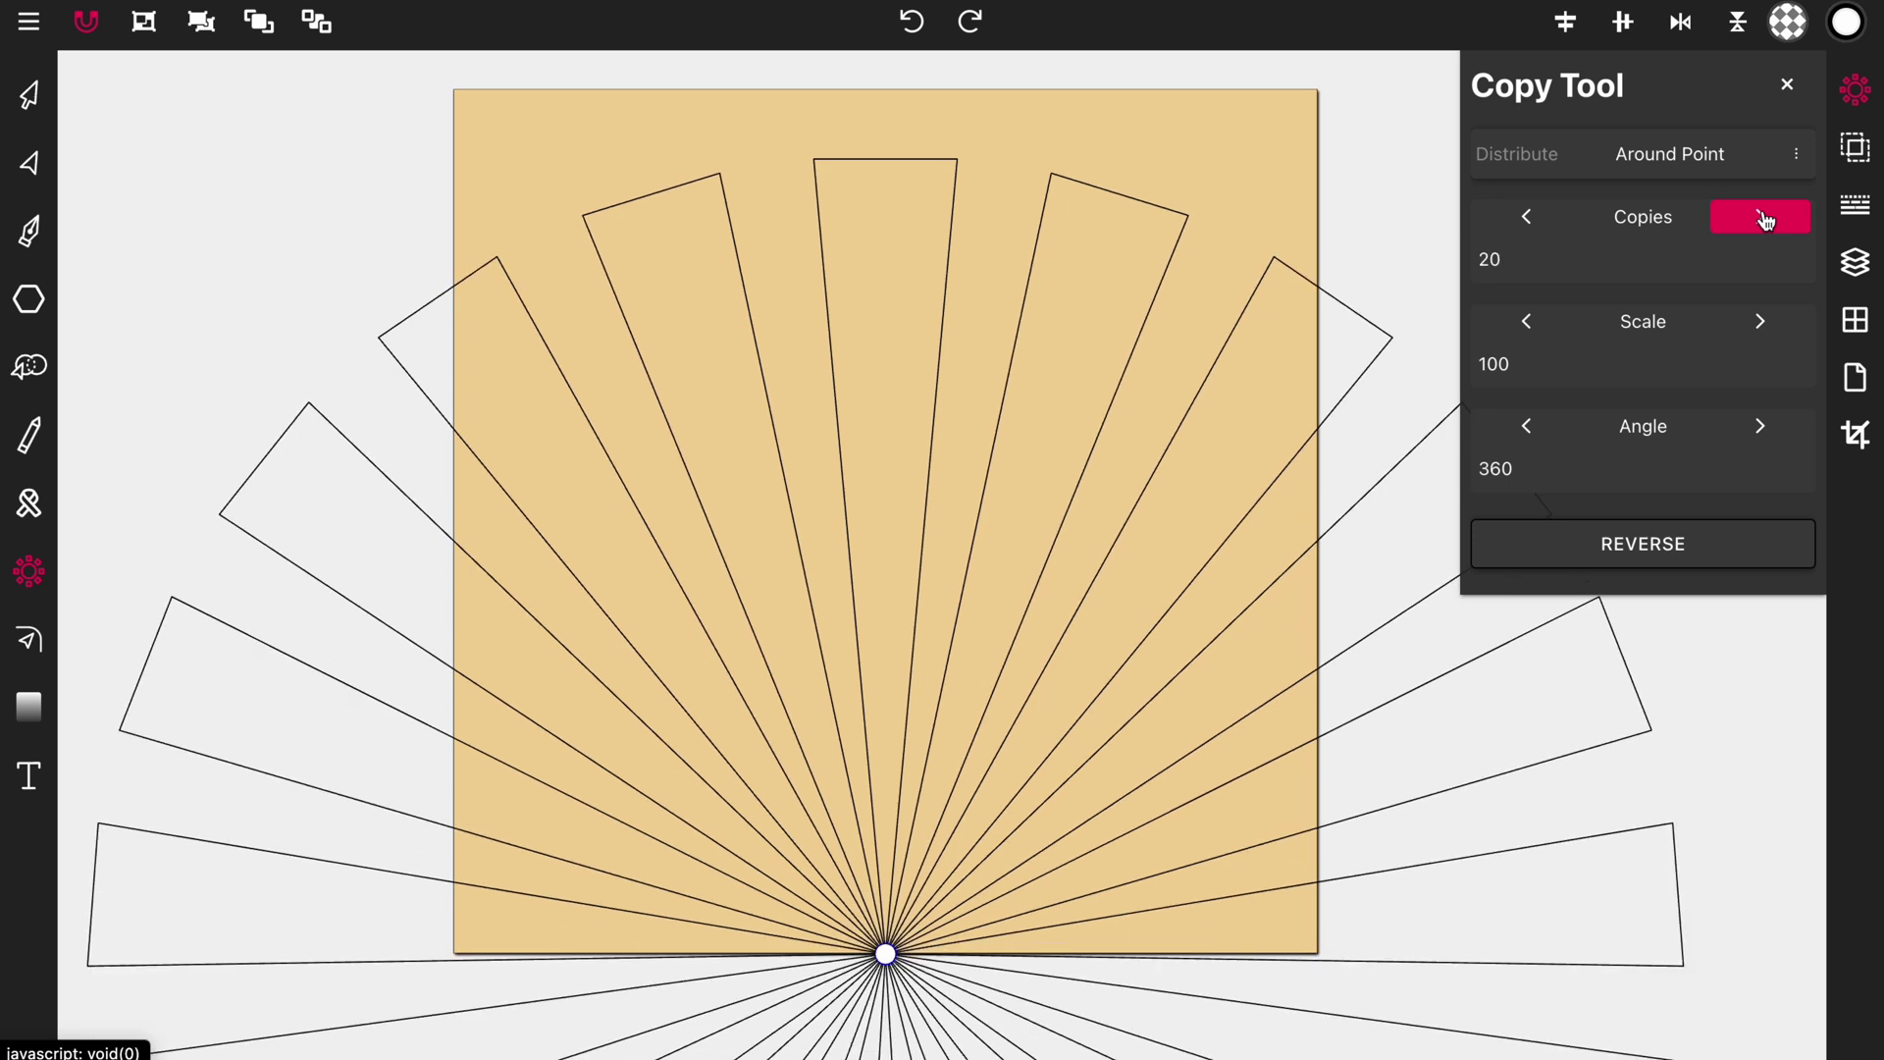
pyautogui.click(1765, 221)
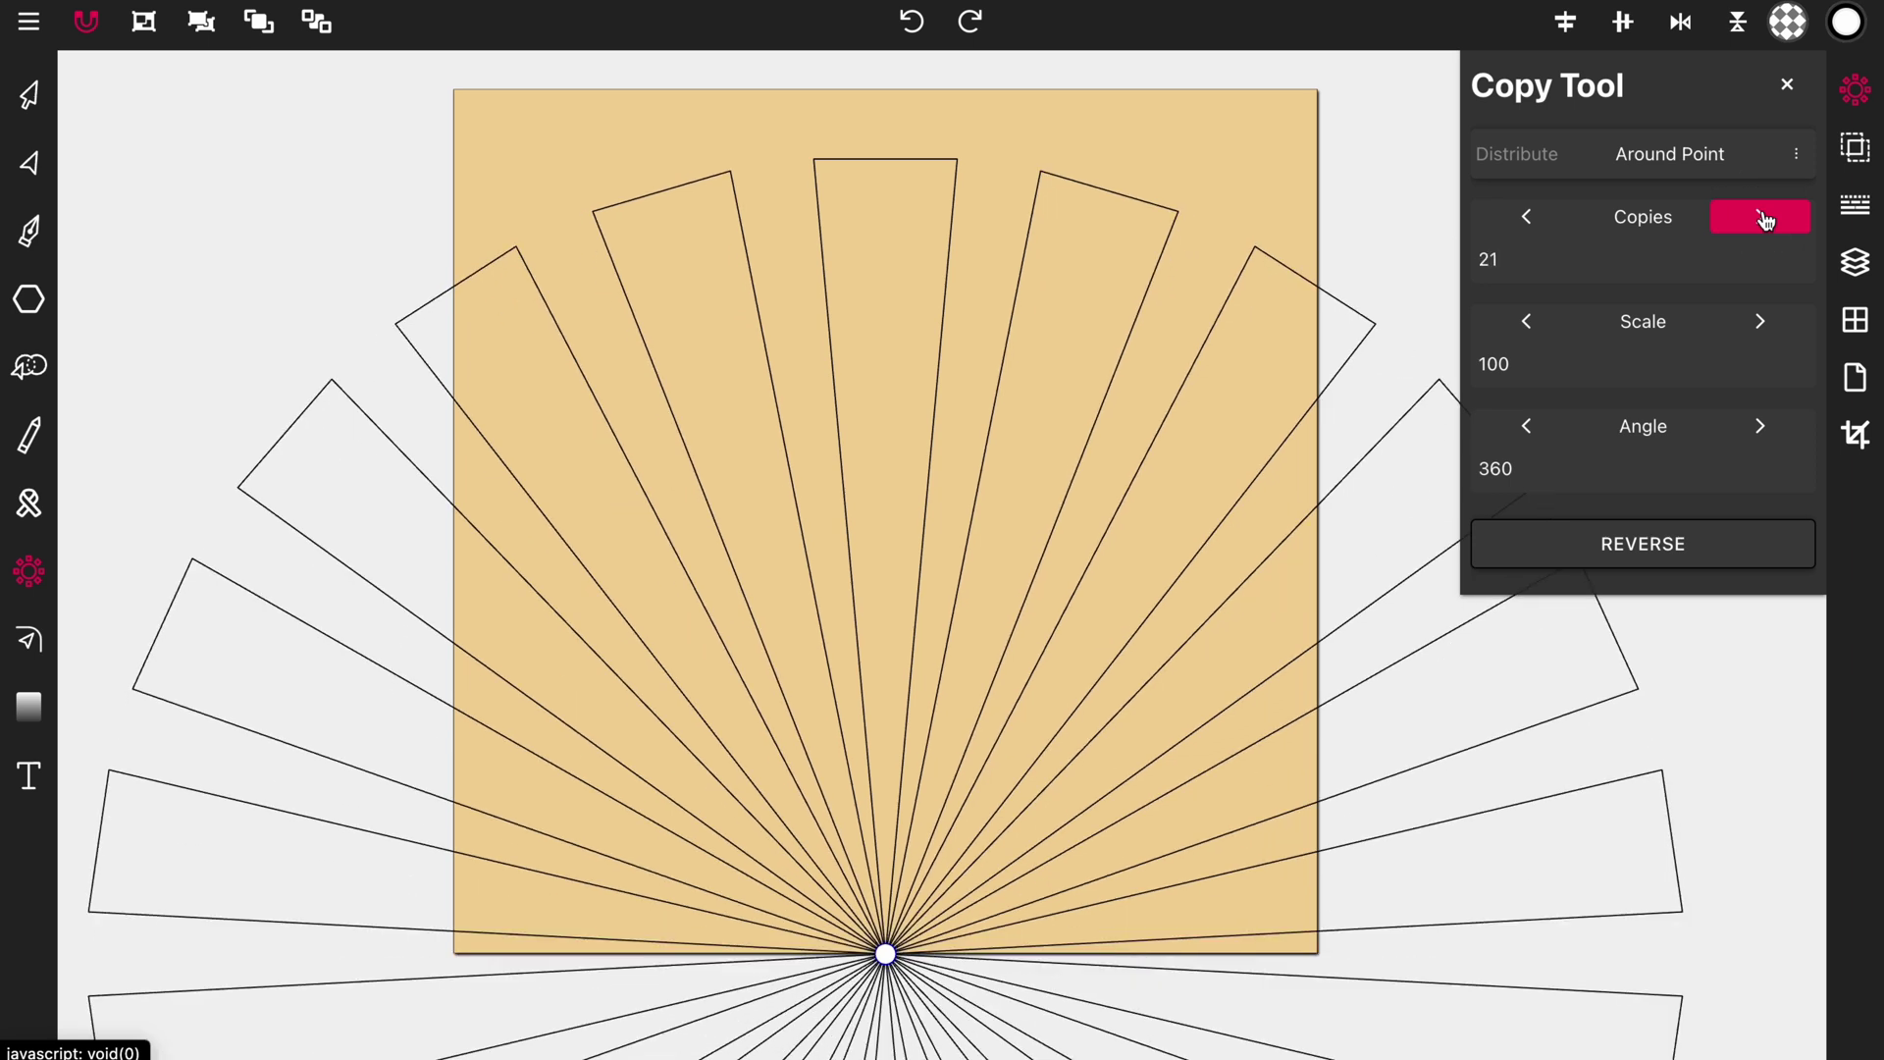
# Delete the triangle copies that fan out below the artboard's bottom edge.
pyautogui.click(1792, 81)
pyautogui.click(28, 95)
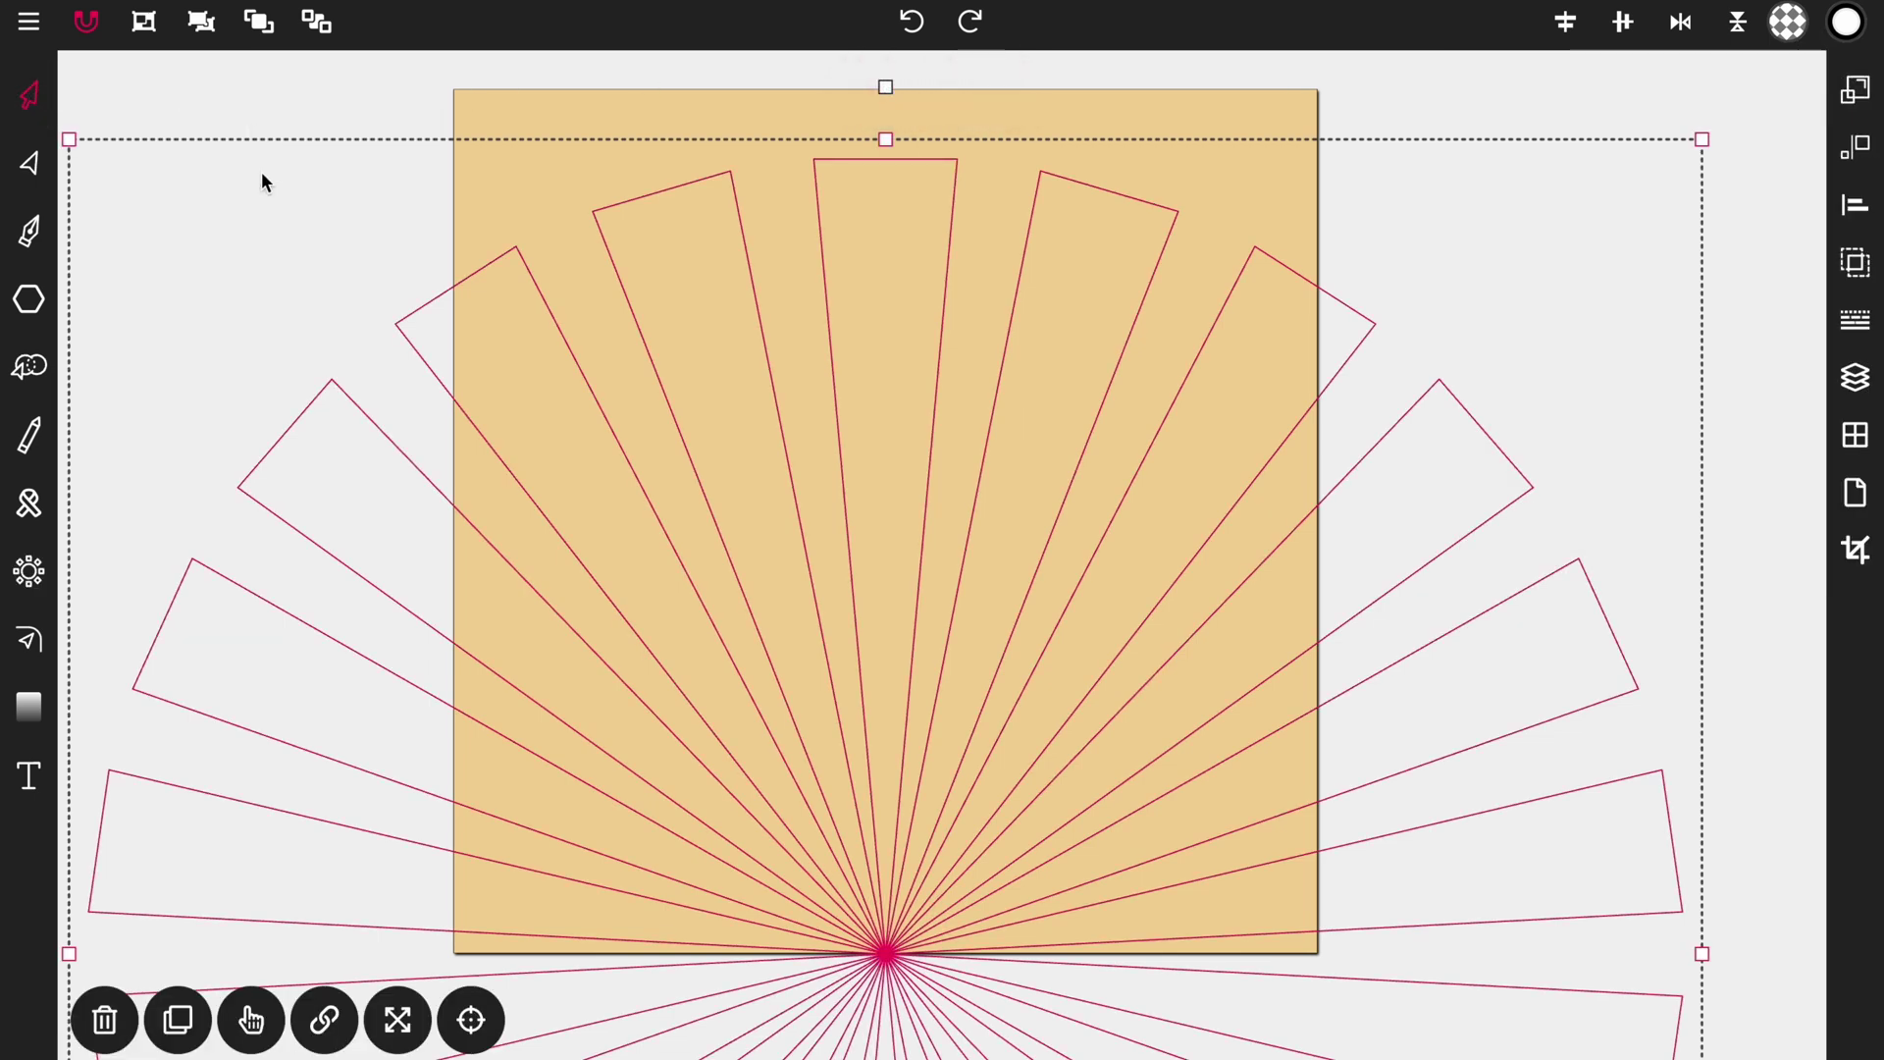
pyautogui.scroll(-5, 265, 230)
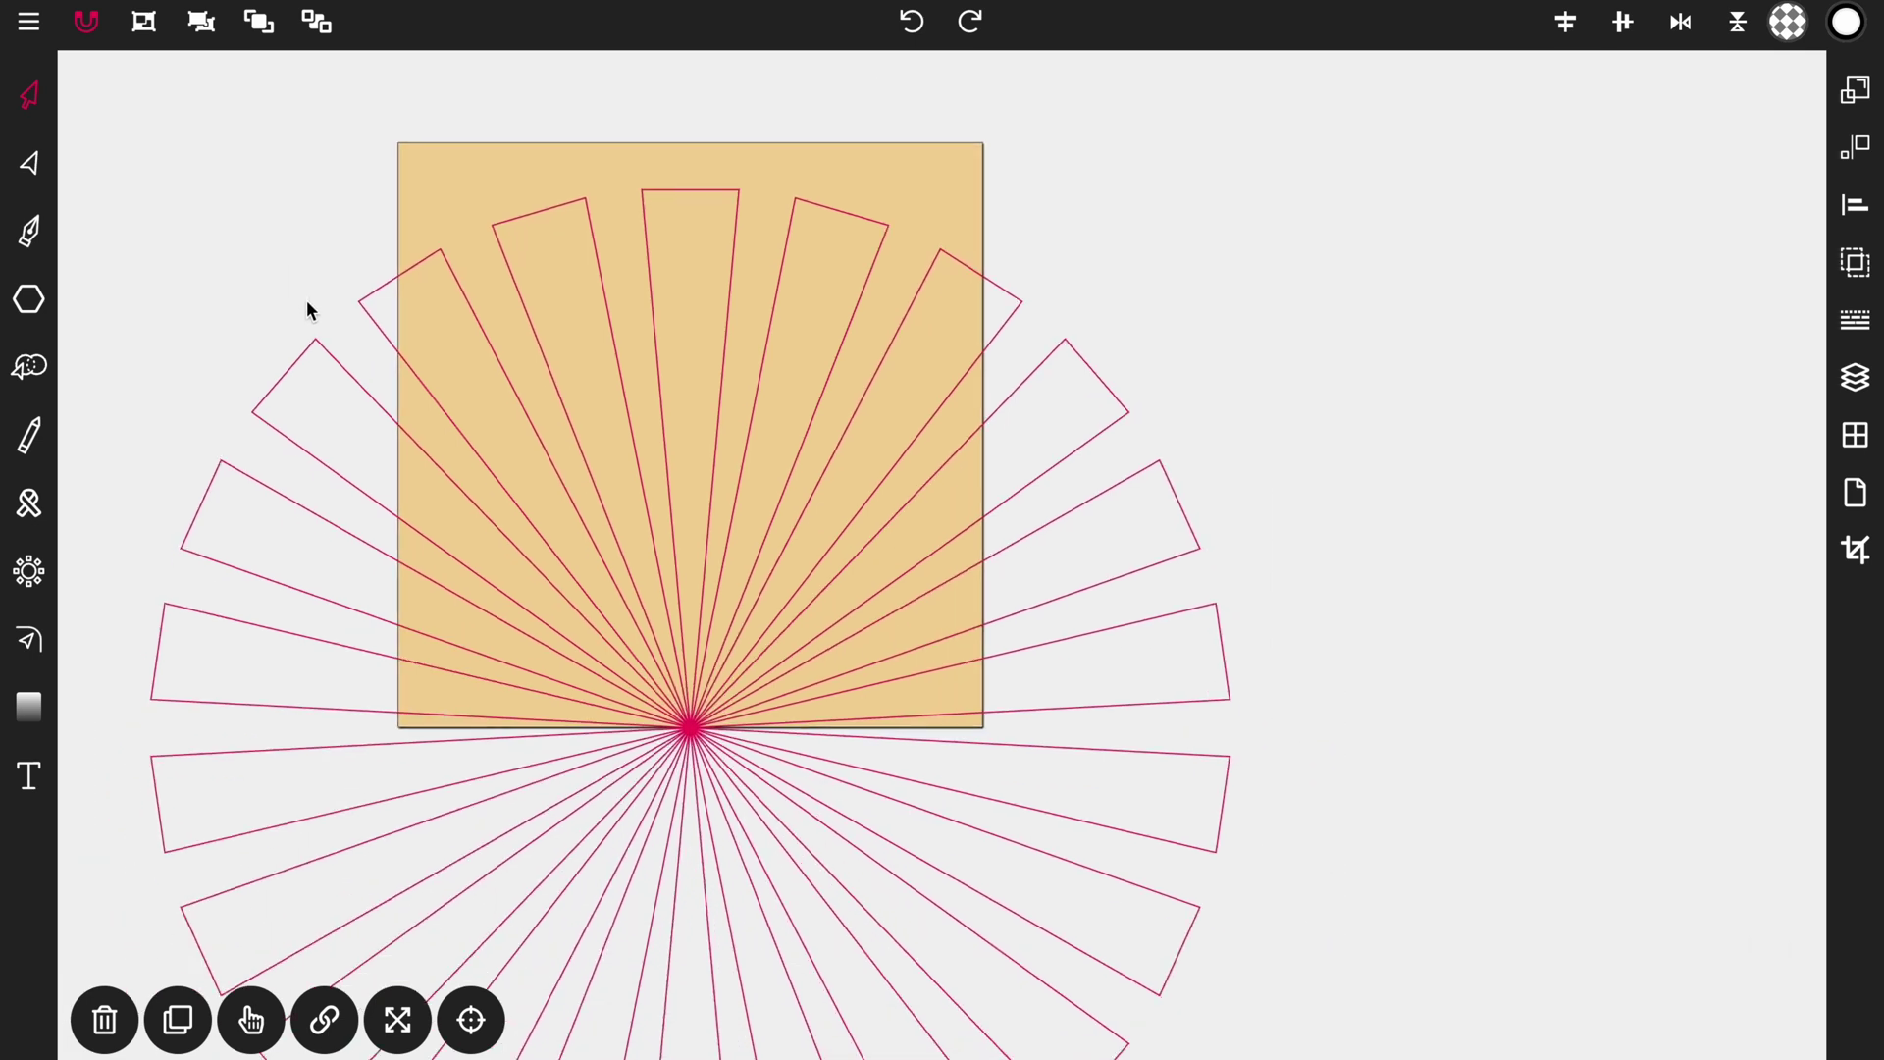
pyautogui.scroll(-2, 327, 335)
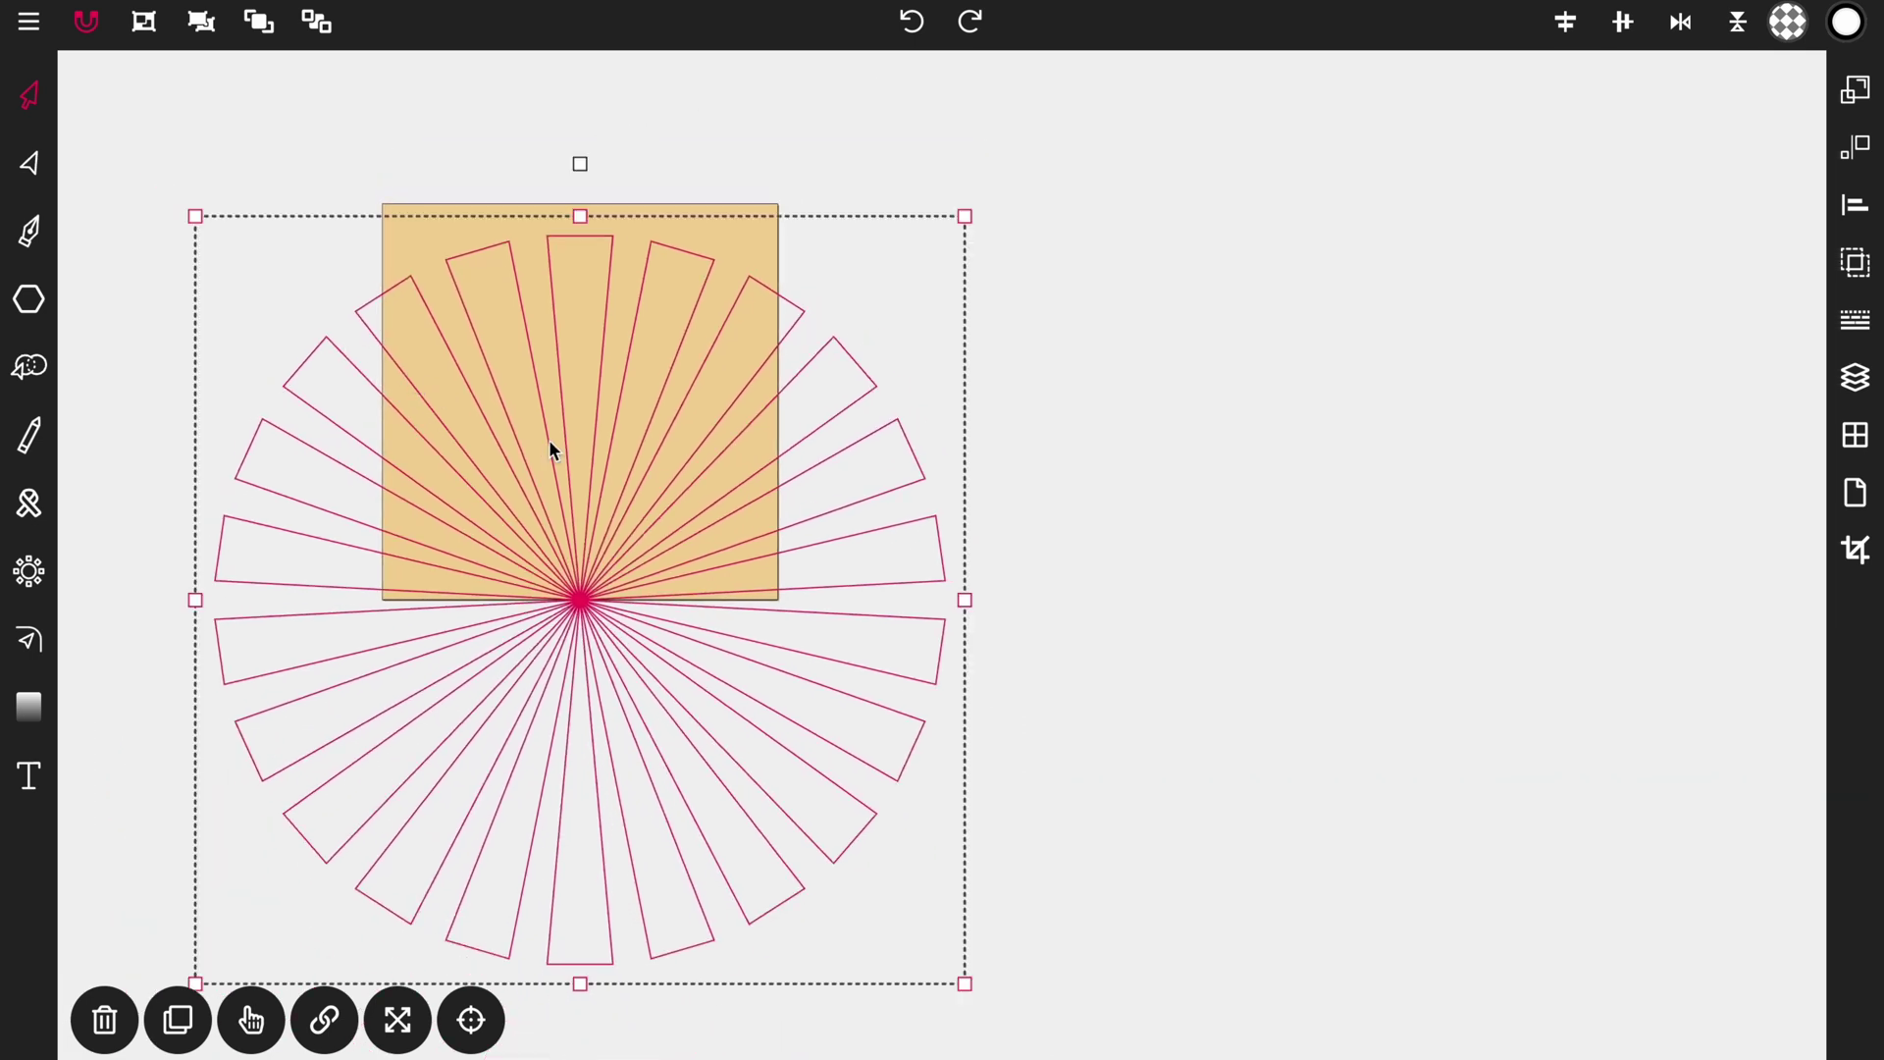
pyautogui.click(1093, 761)
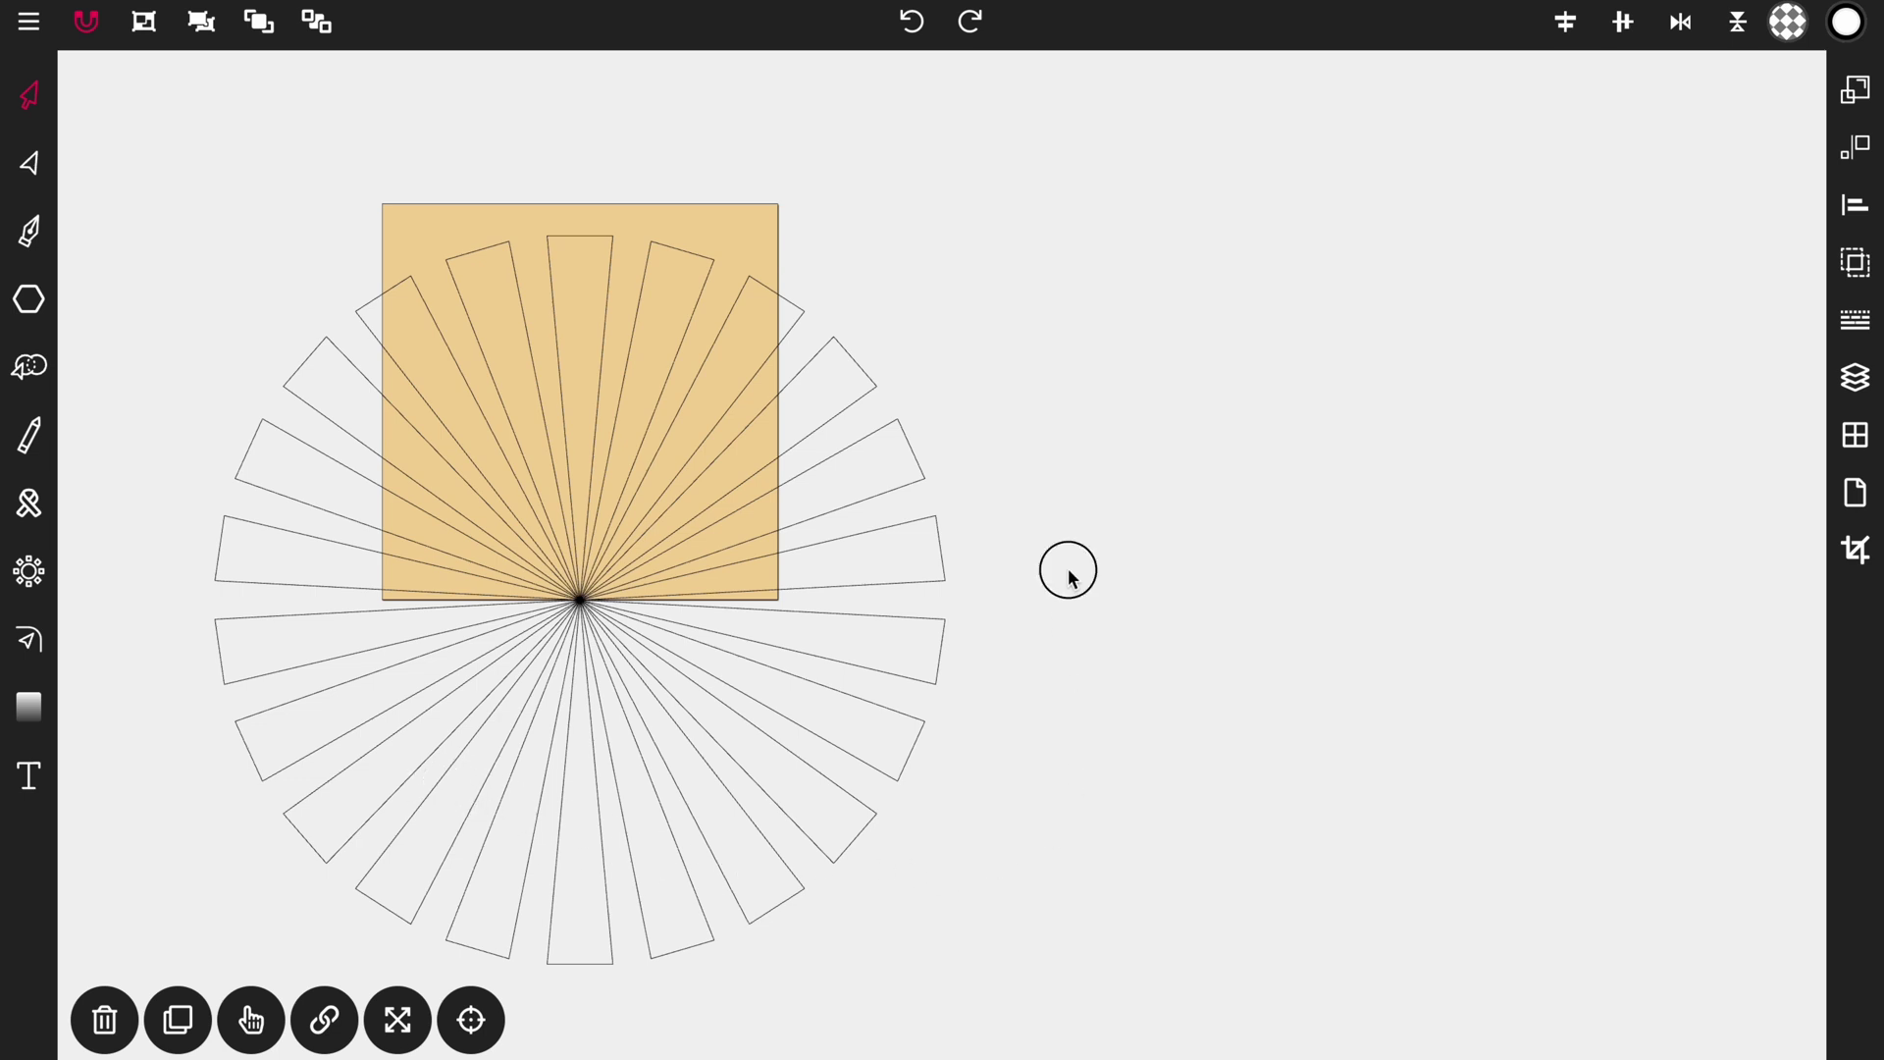
pyautogui.moveTo(1067, 569); pyautogui.dragTo(128, 1051)
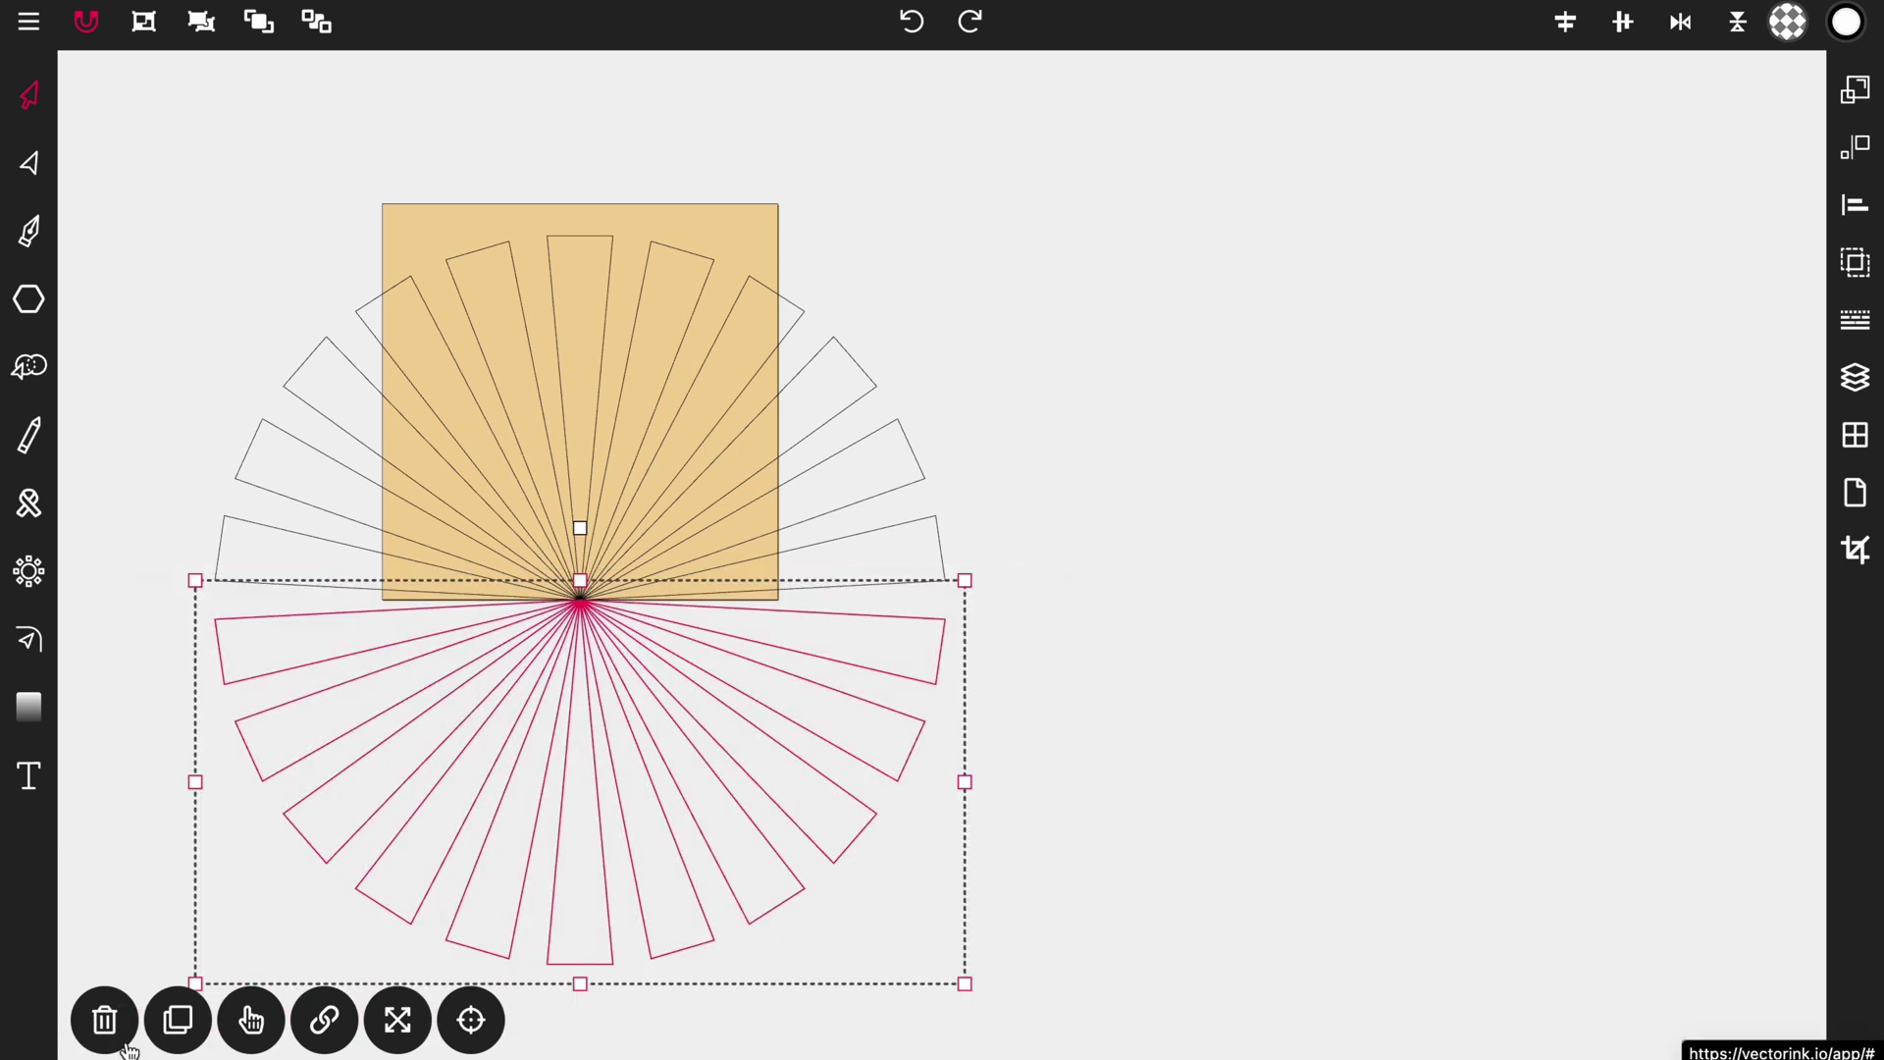
pyautogui.click(105, 1019)
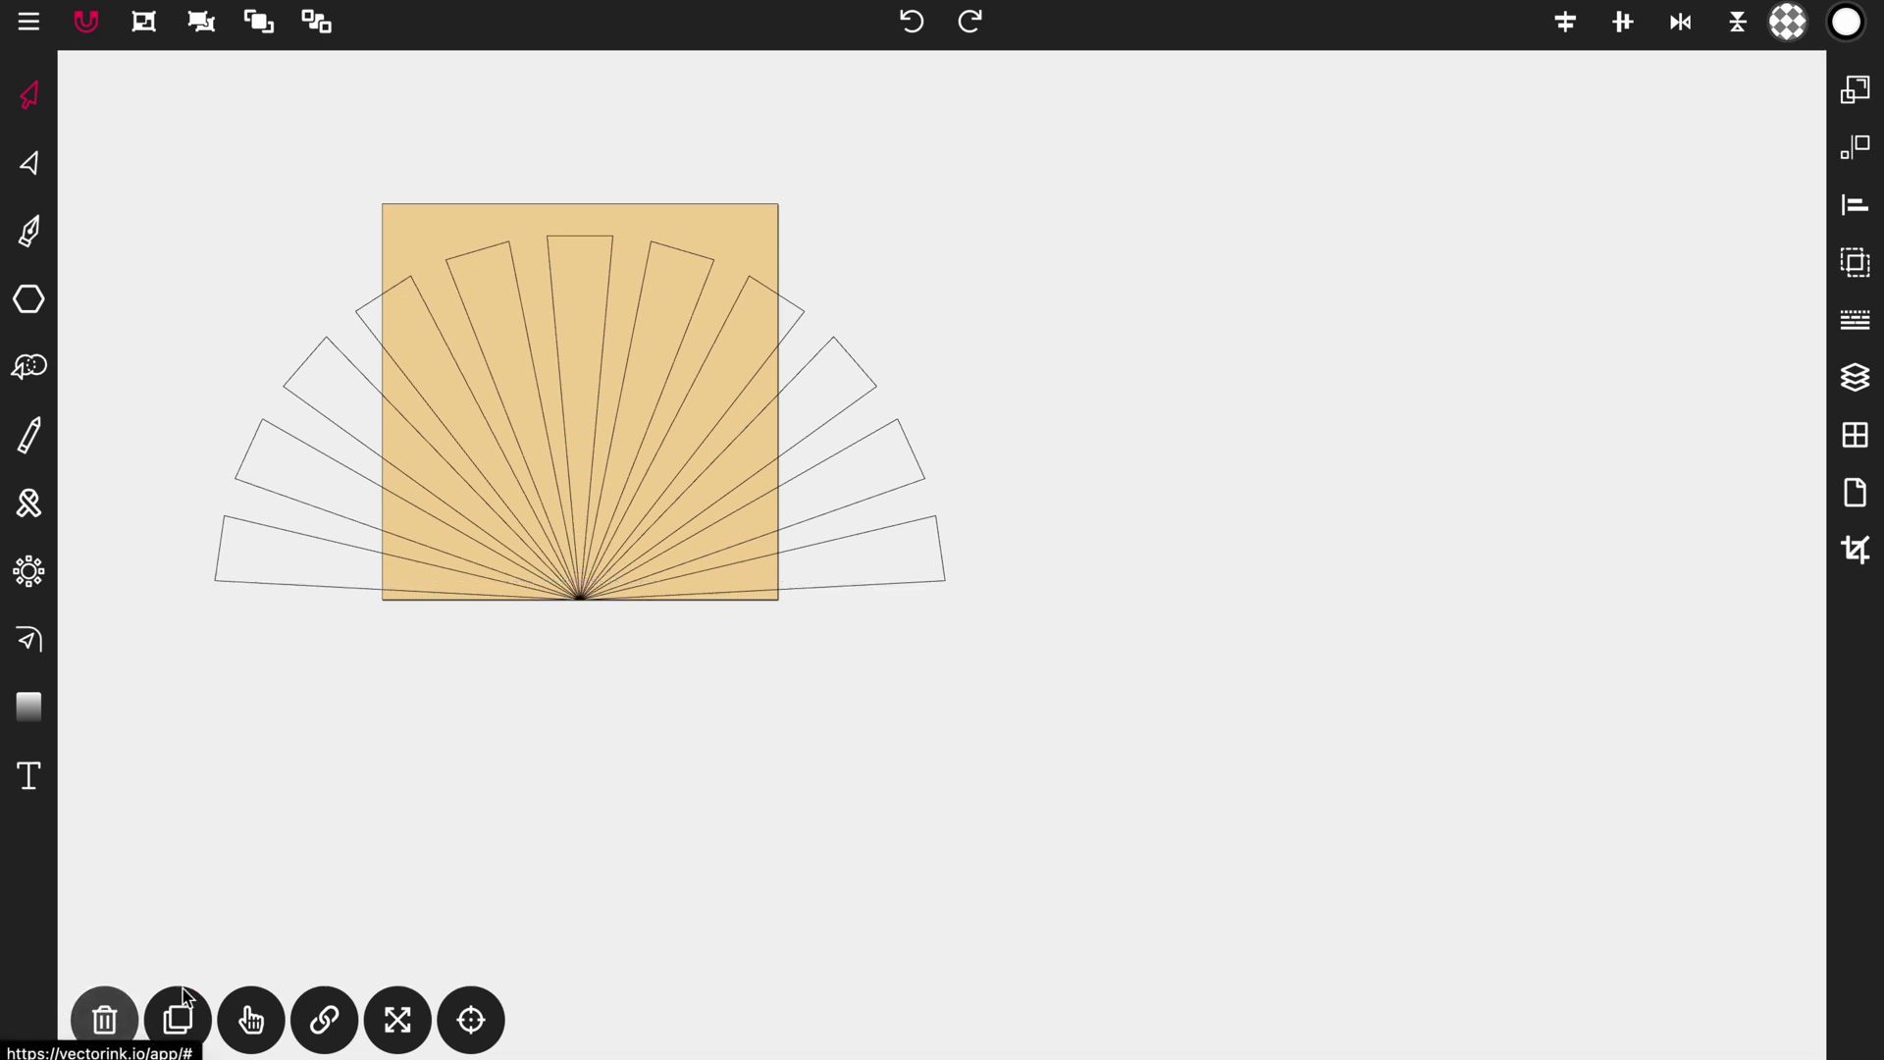
# Select all the remaining triangular rays and group them.
pyautogui.scroll(1, 437, 432)
pyautogui.scroll(3, 450, 397)
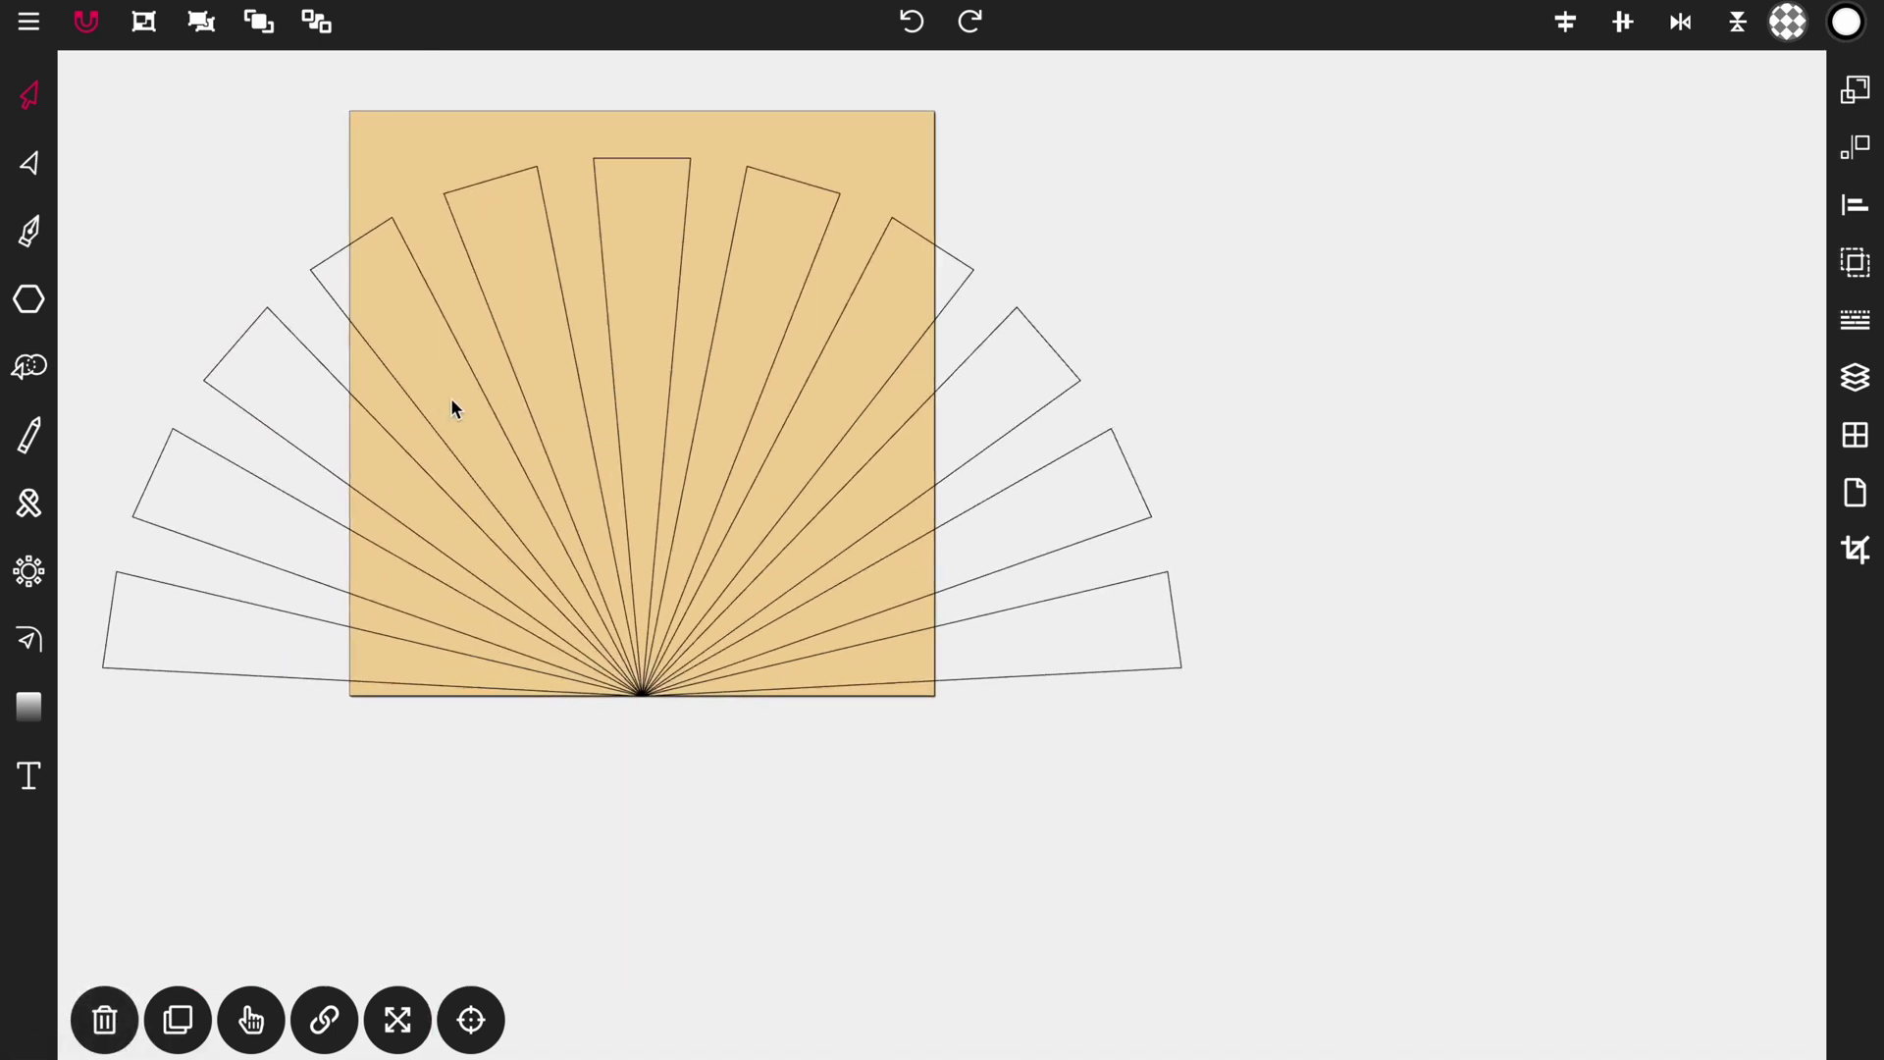
pyautogui.scroll(-1, 532, 411)
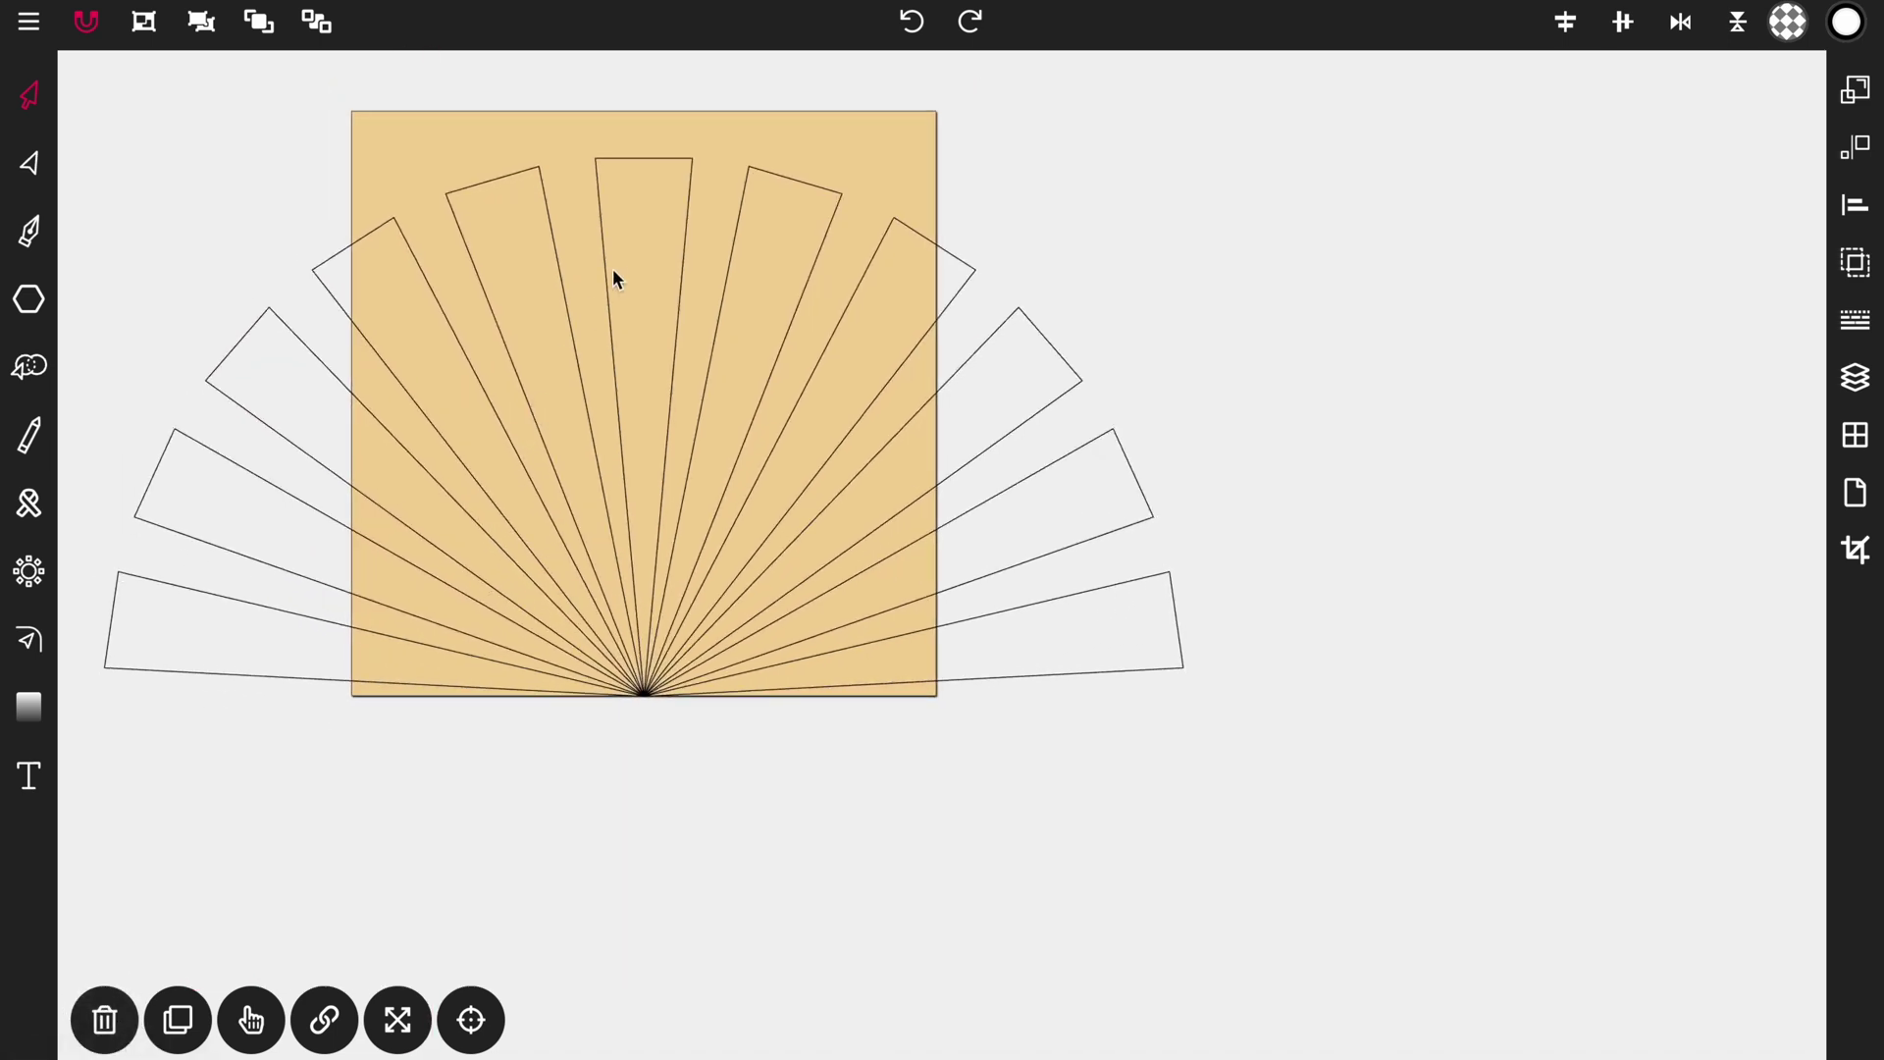
pyautogui.moveTo(1435, 127); pyautogui.dragTo(177, 814)
pyautogui.click(1150, 827)
pyautogui.moveTo(1329, 171); pyautogui.dragTo(1234, 308)
pyautogui.moveTo(1337, 144); pyautogui.dragTo(59, 883)
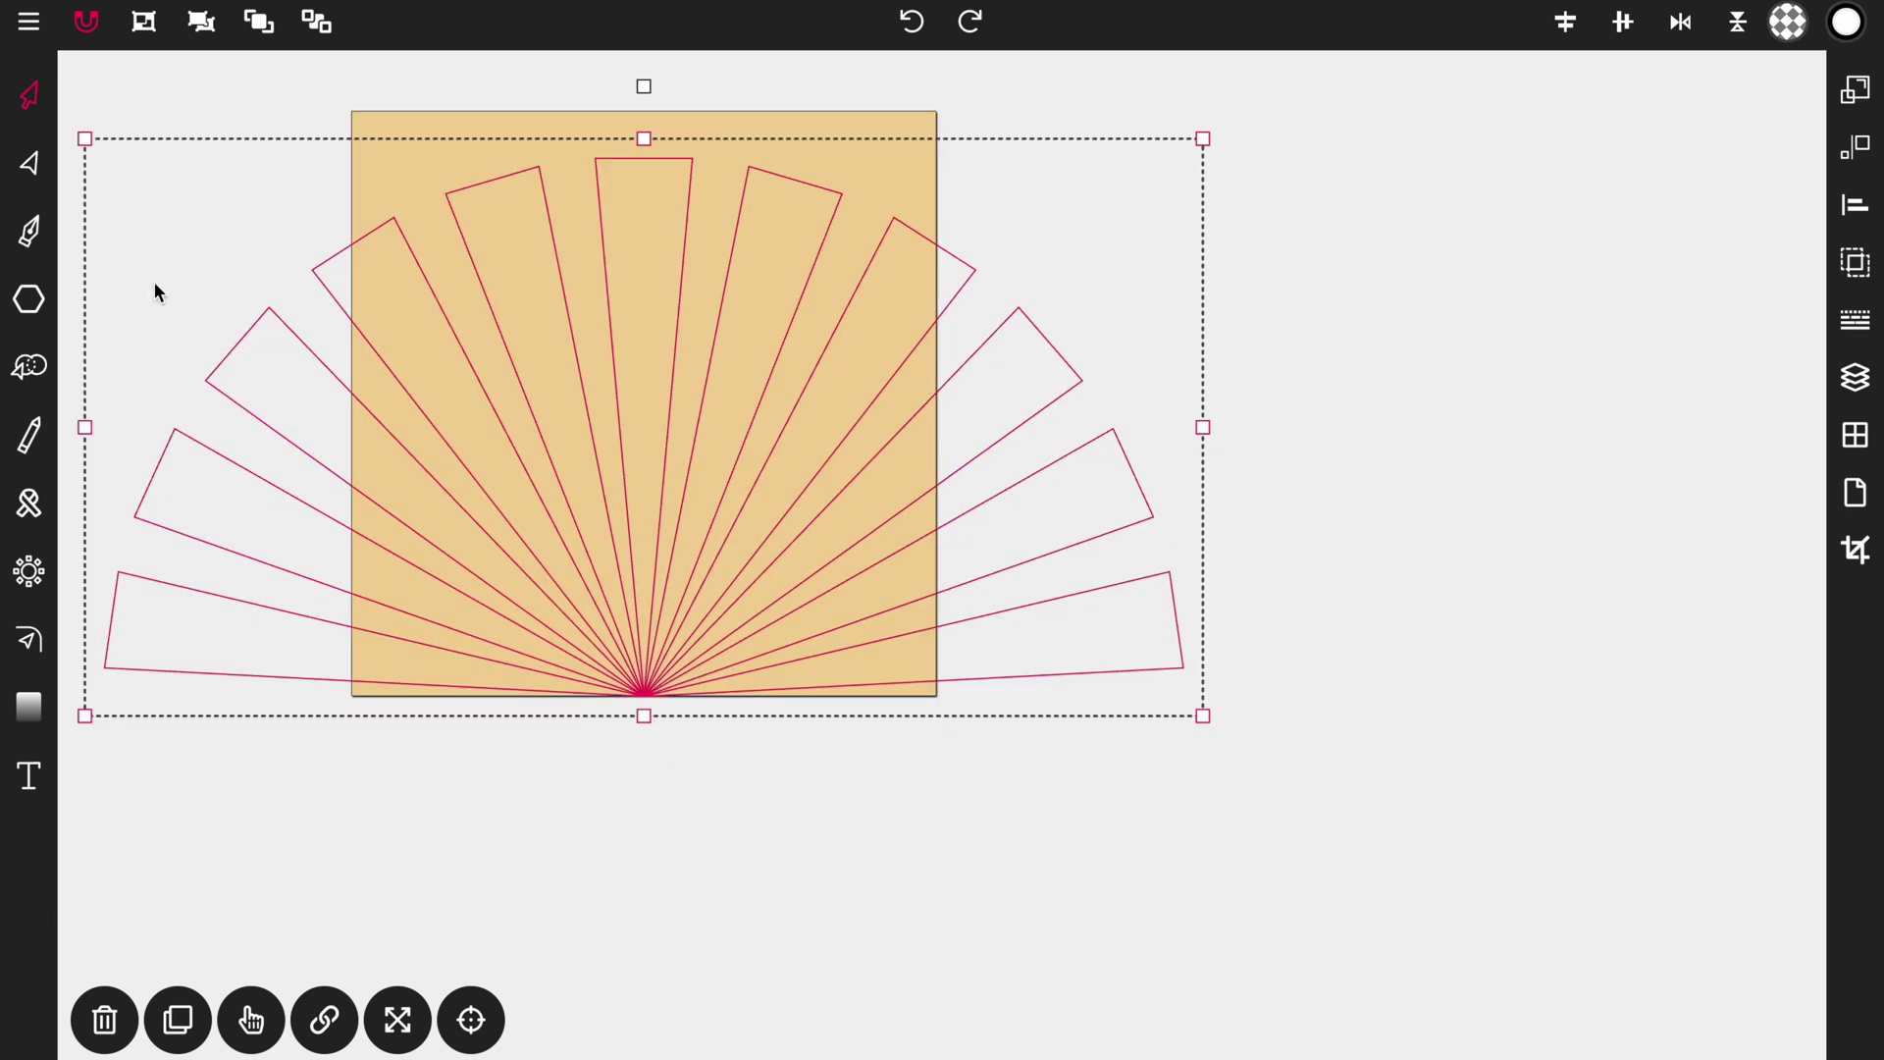
pyautogui.click(145, 28)
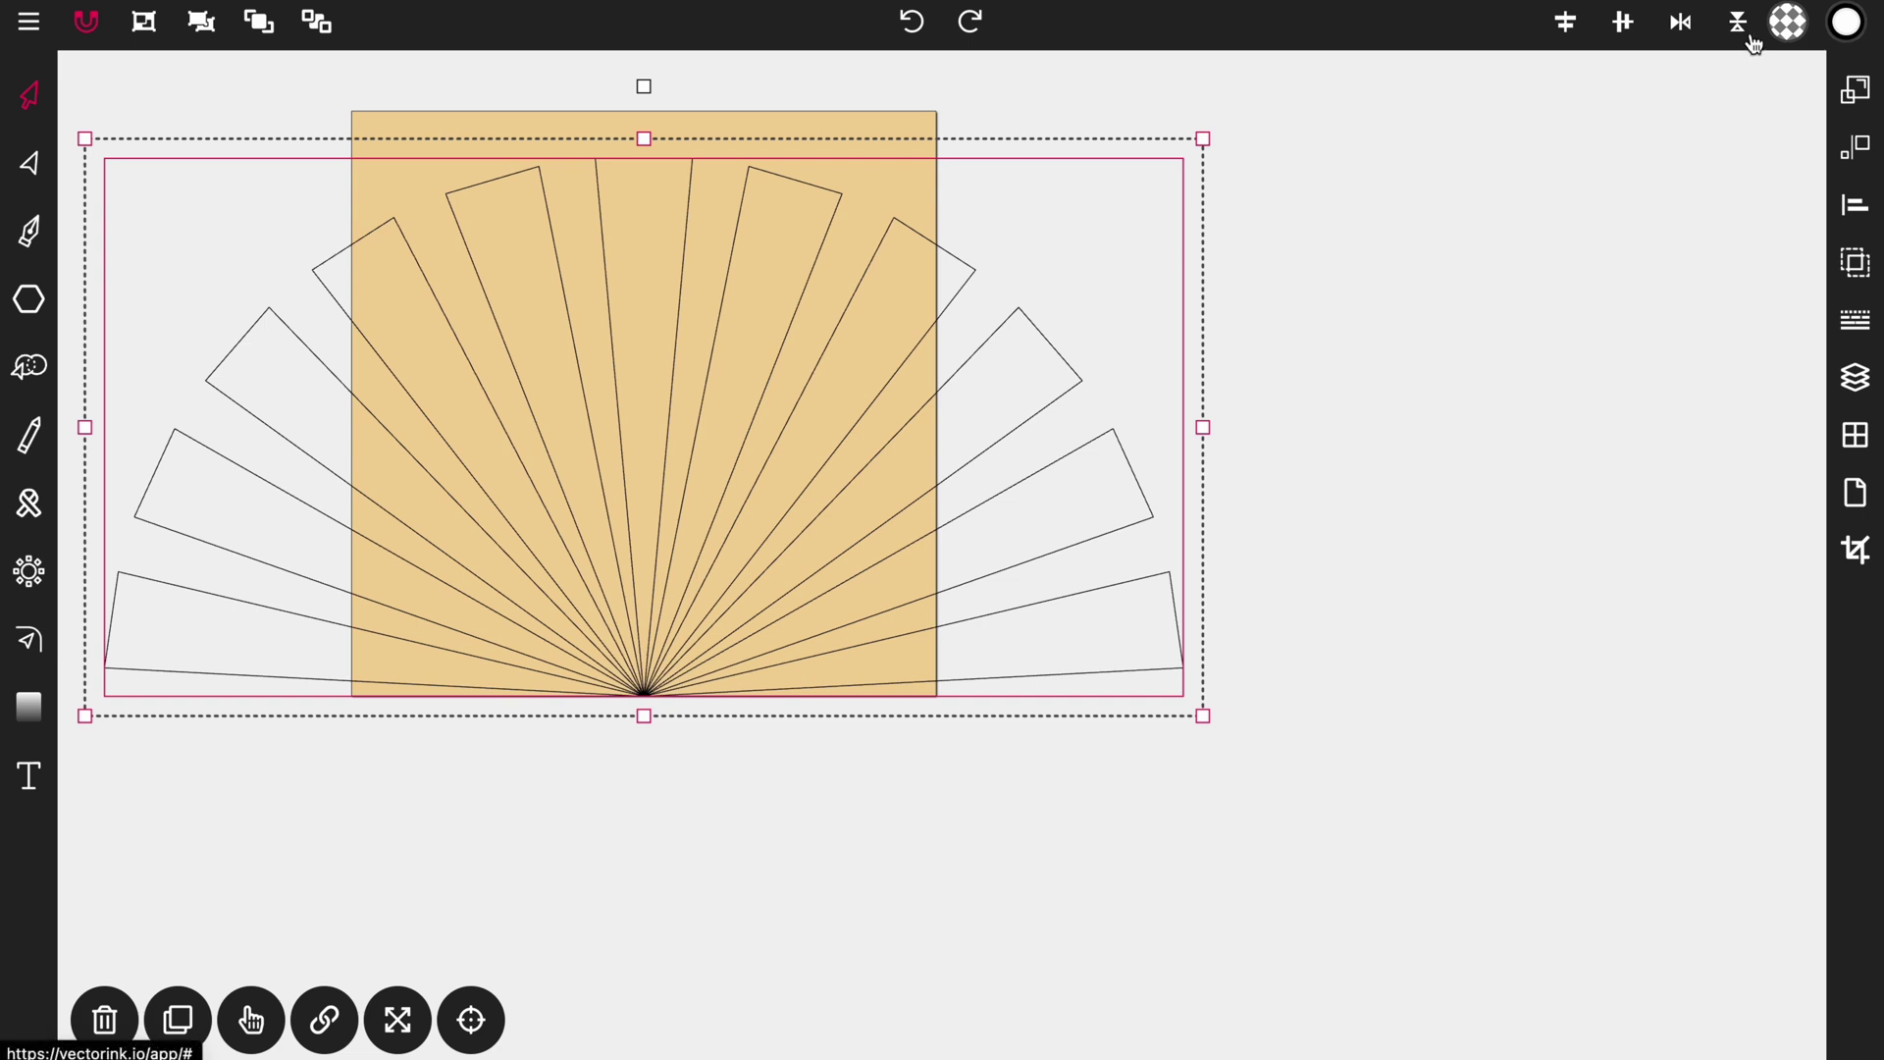
# Fill the ray group with white at a low opacity so the tan background shows through.
pyautogui.click(1796, 28)
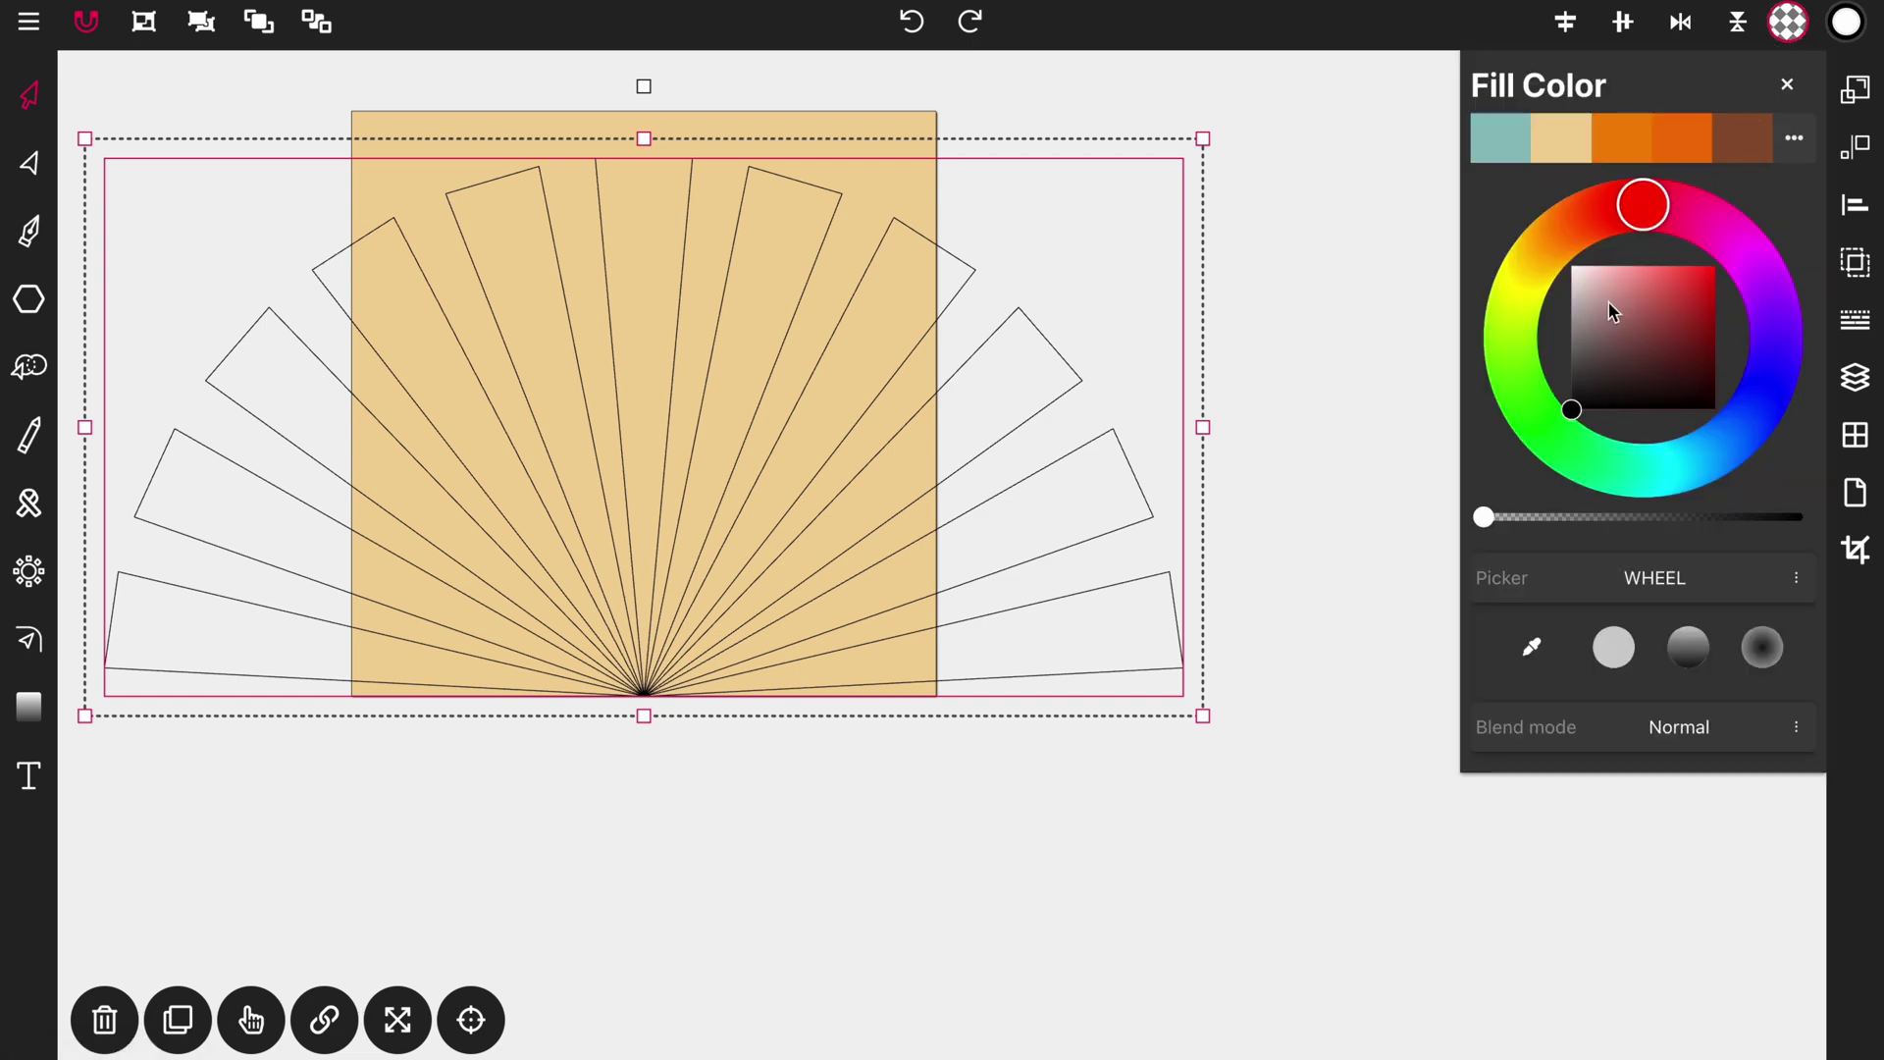
pyautogui.moveTo(1614, 312); pyautogui.dragTo(1573, 267)
pyautogui.moveTo(1544, 517)
pyautogui.mouseDown()
pyautogui.moveTo(1582, 522)
pyautogui.moveTo(1554, 518)
pyautogui.mouseUp()
pyautogui.click(1562, 520)
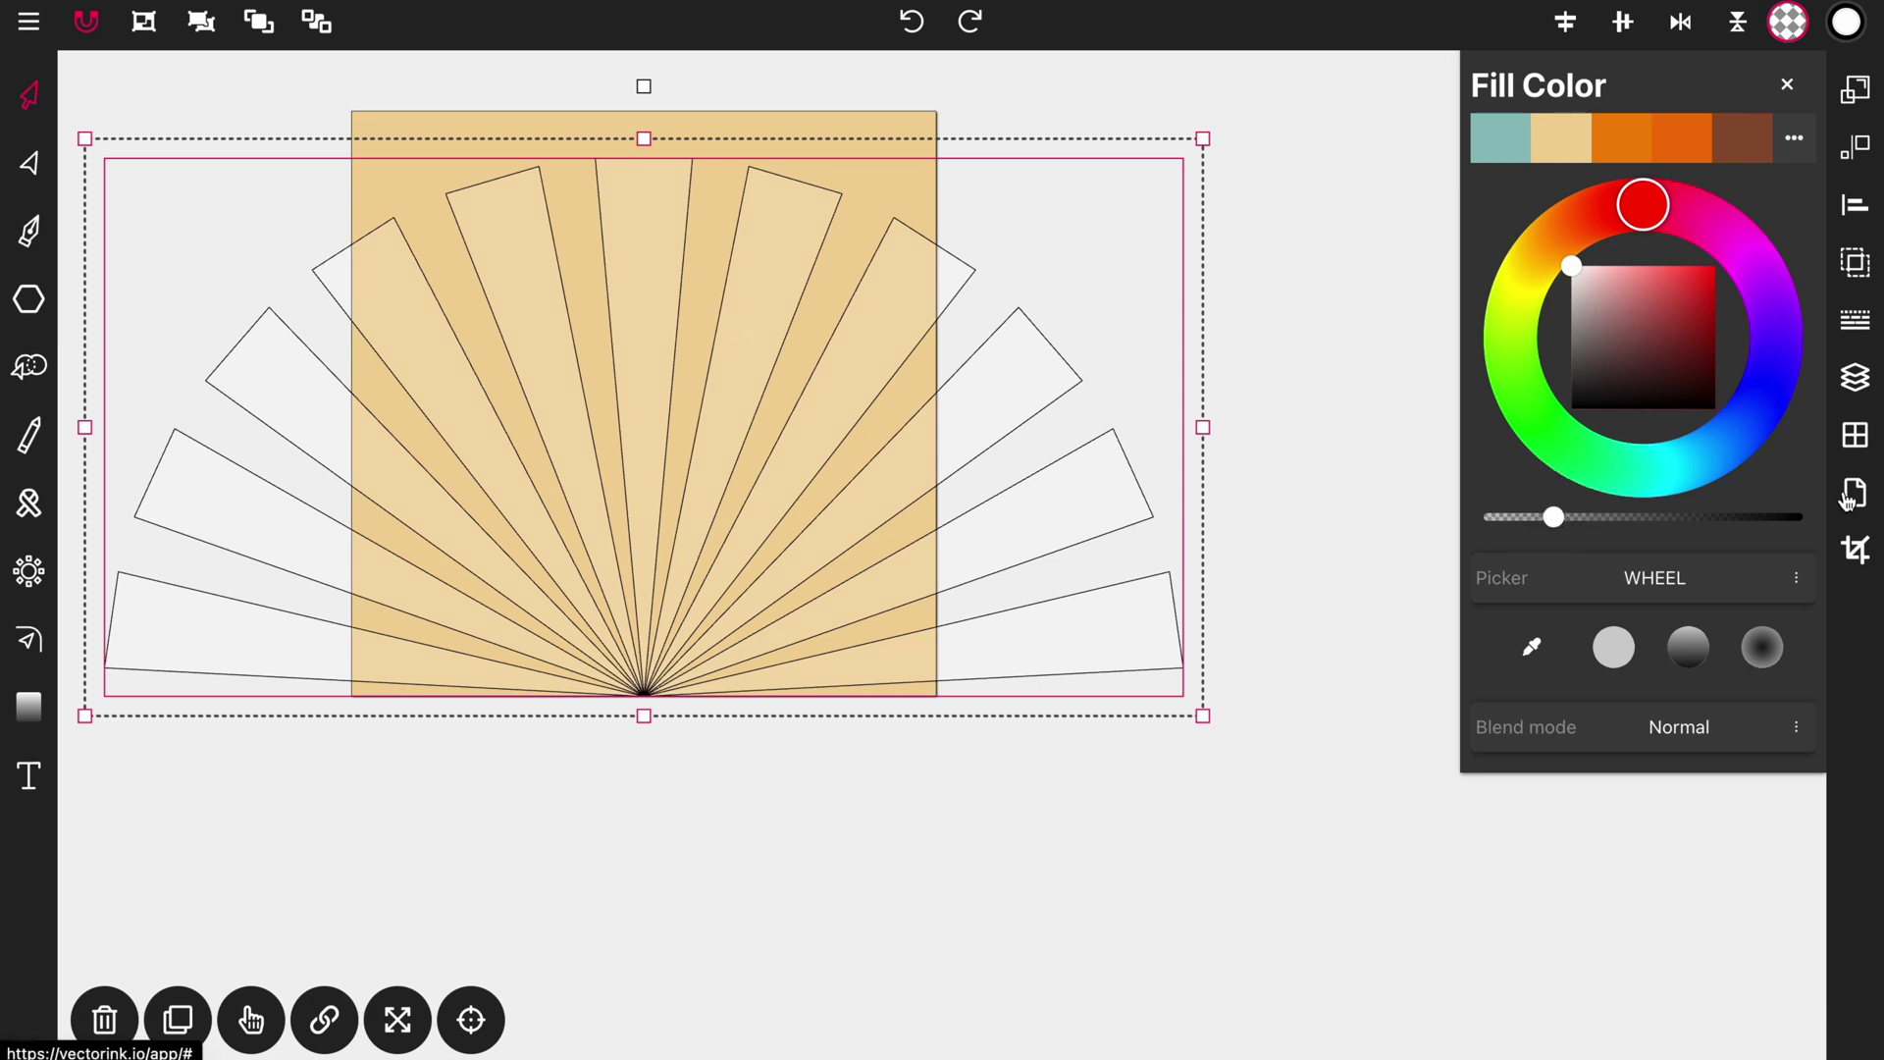
# Set the ray group's stroke width to 0 and deselect the group.
pyautogui.click(1855, 320)
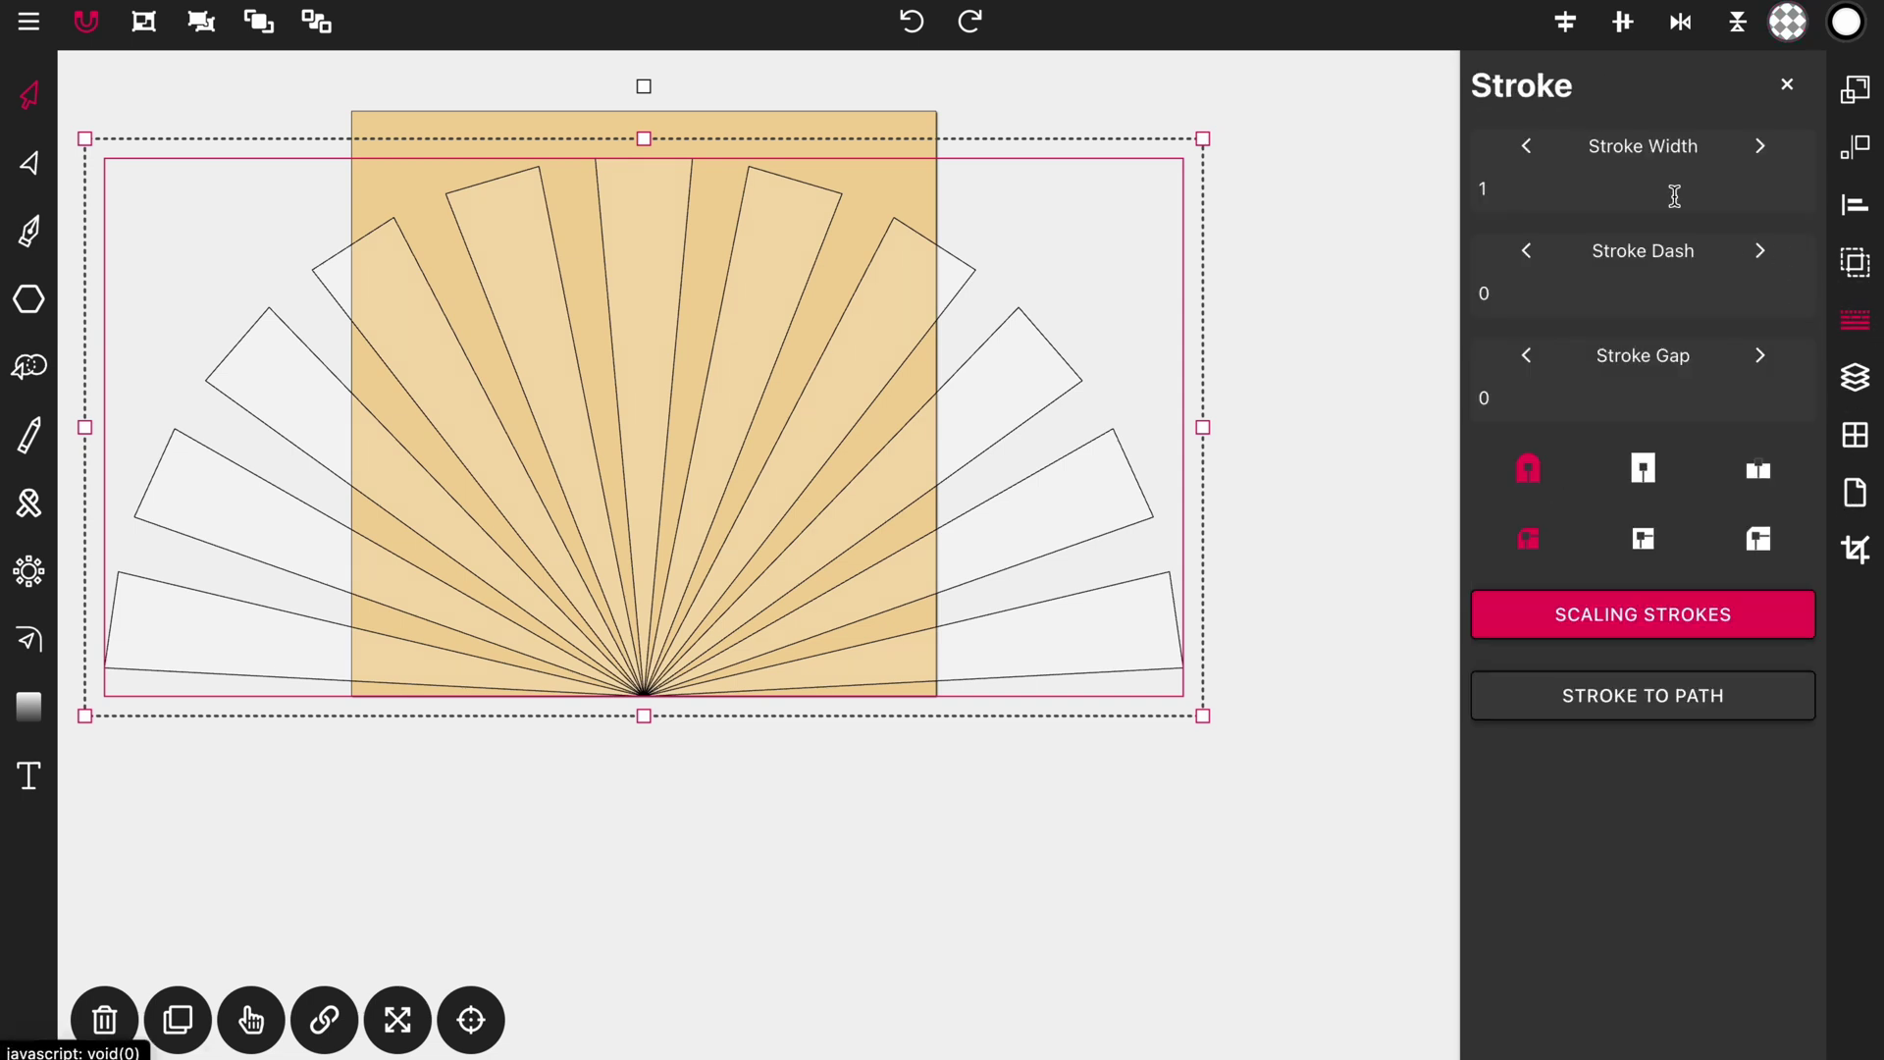
pyautogui.click(1526, 145)
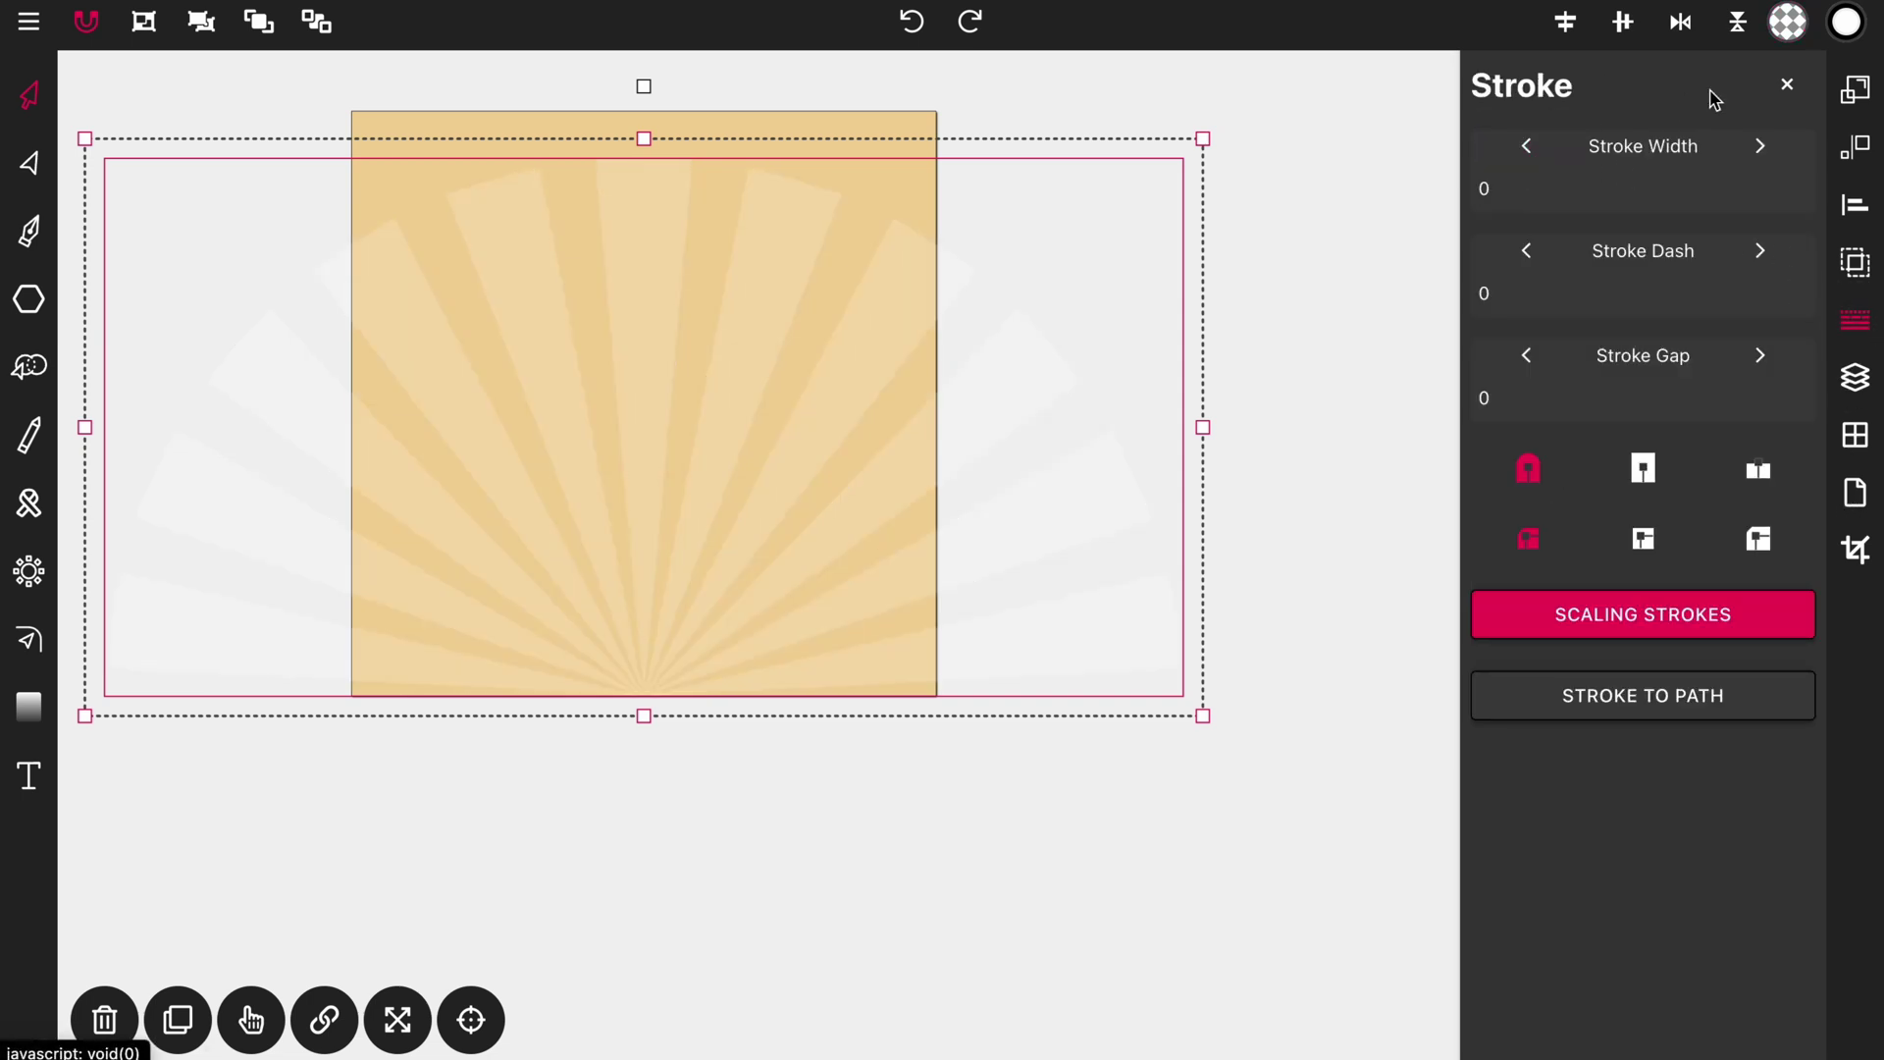
pyautogui.click(1785, 86)
pyautogui.click(1320, 218)
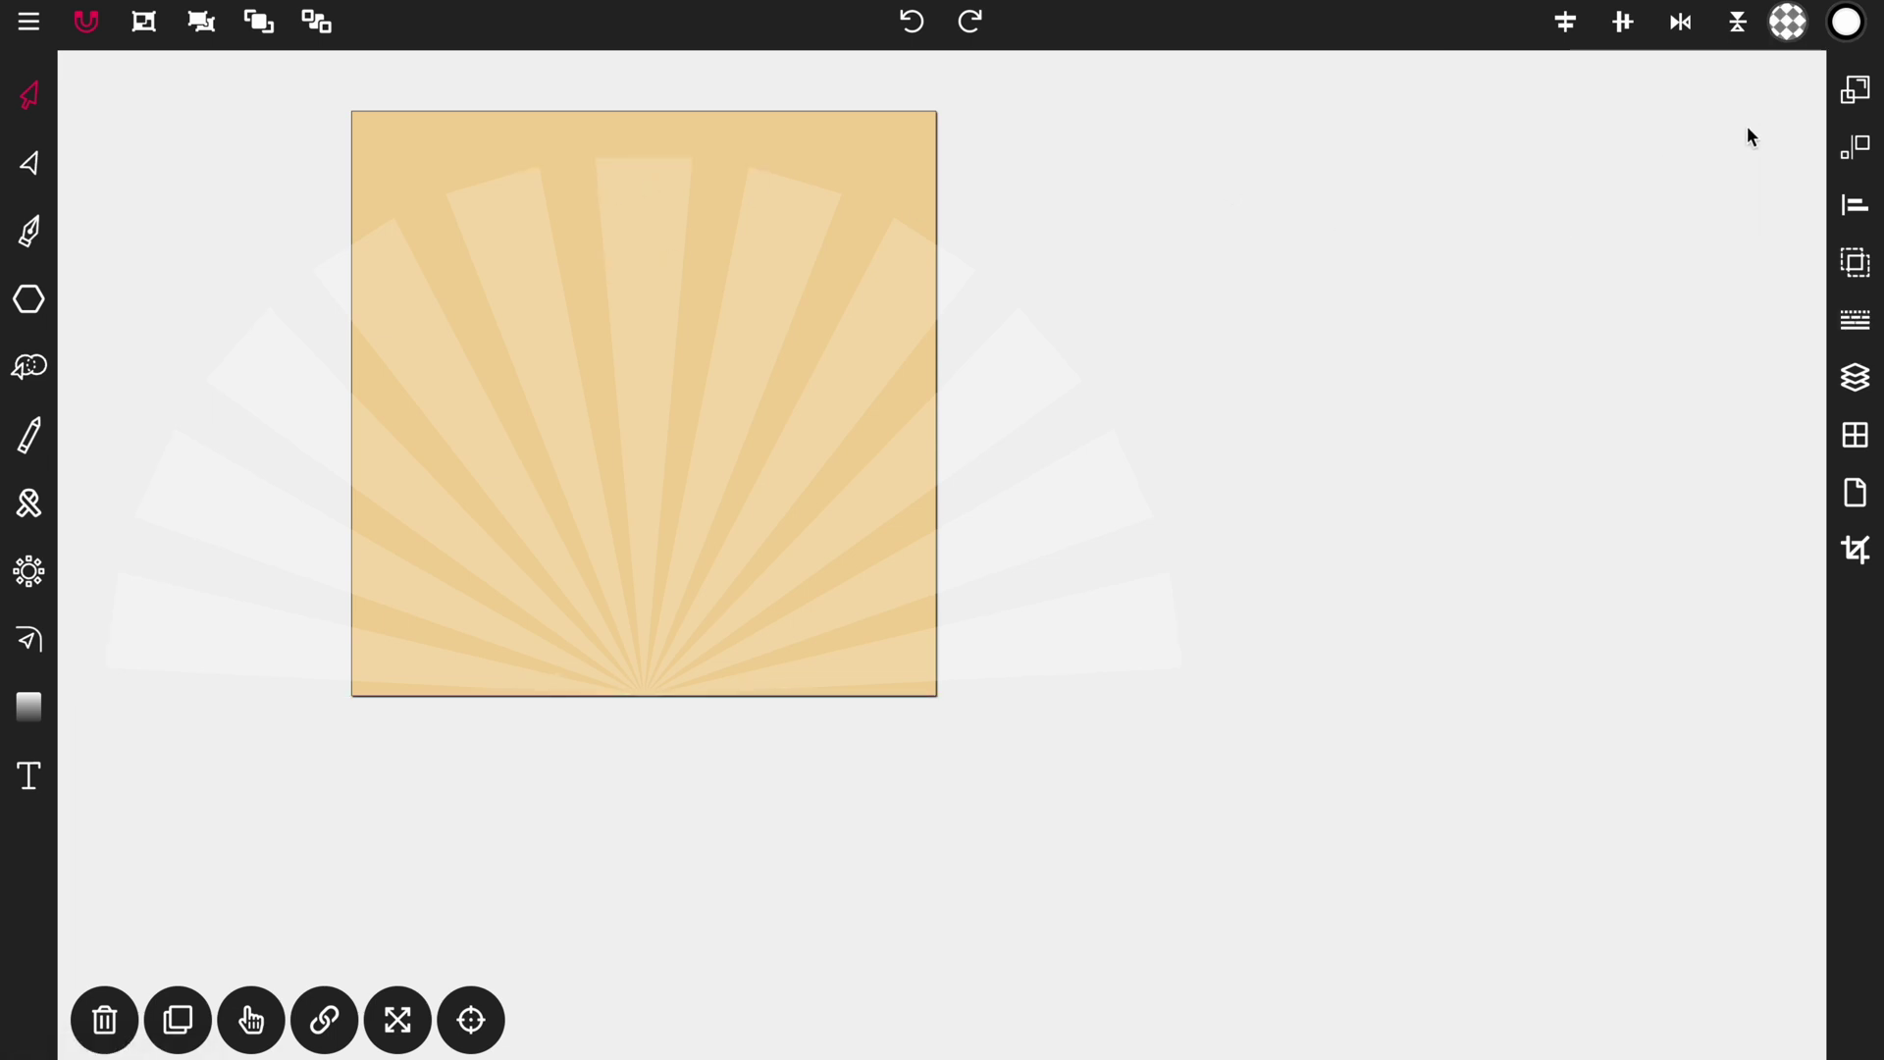
# Make the hidden head group in layer1 visible again over the rays.
pyautogui.click(1855, 385)
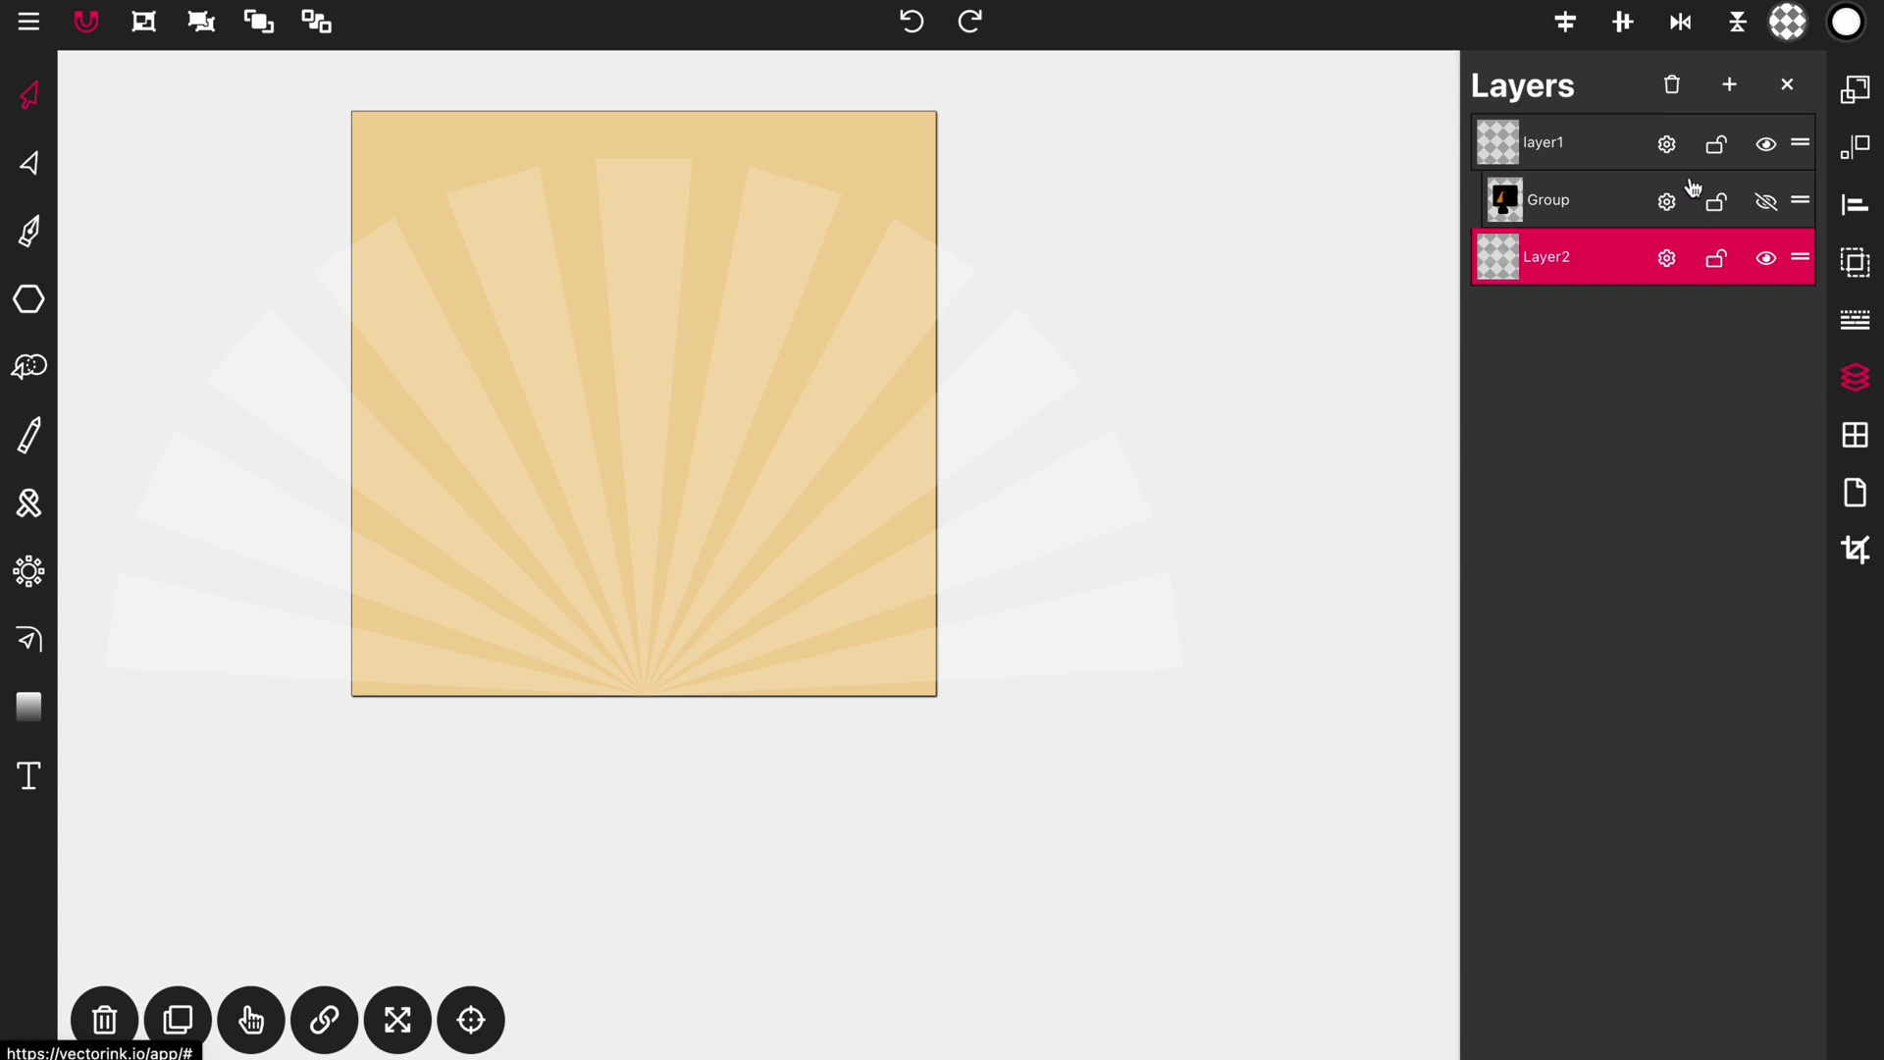
pyautogui.click(1768, 202)
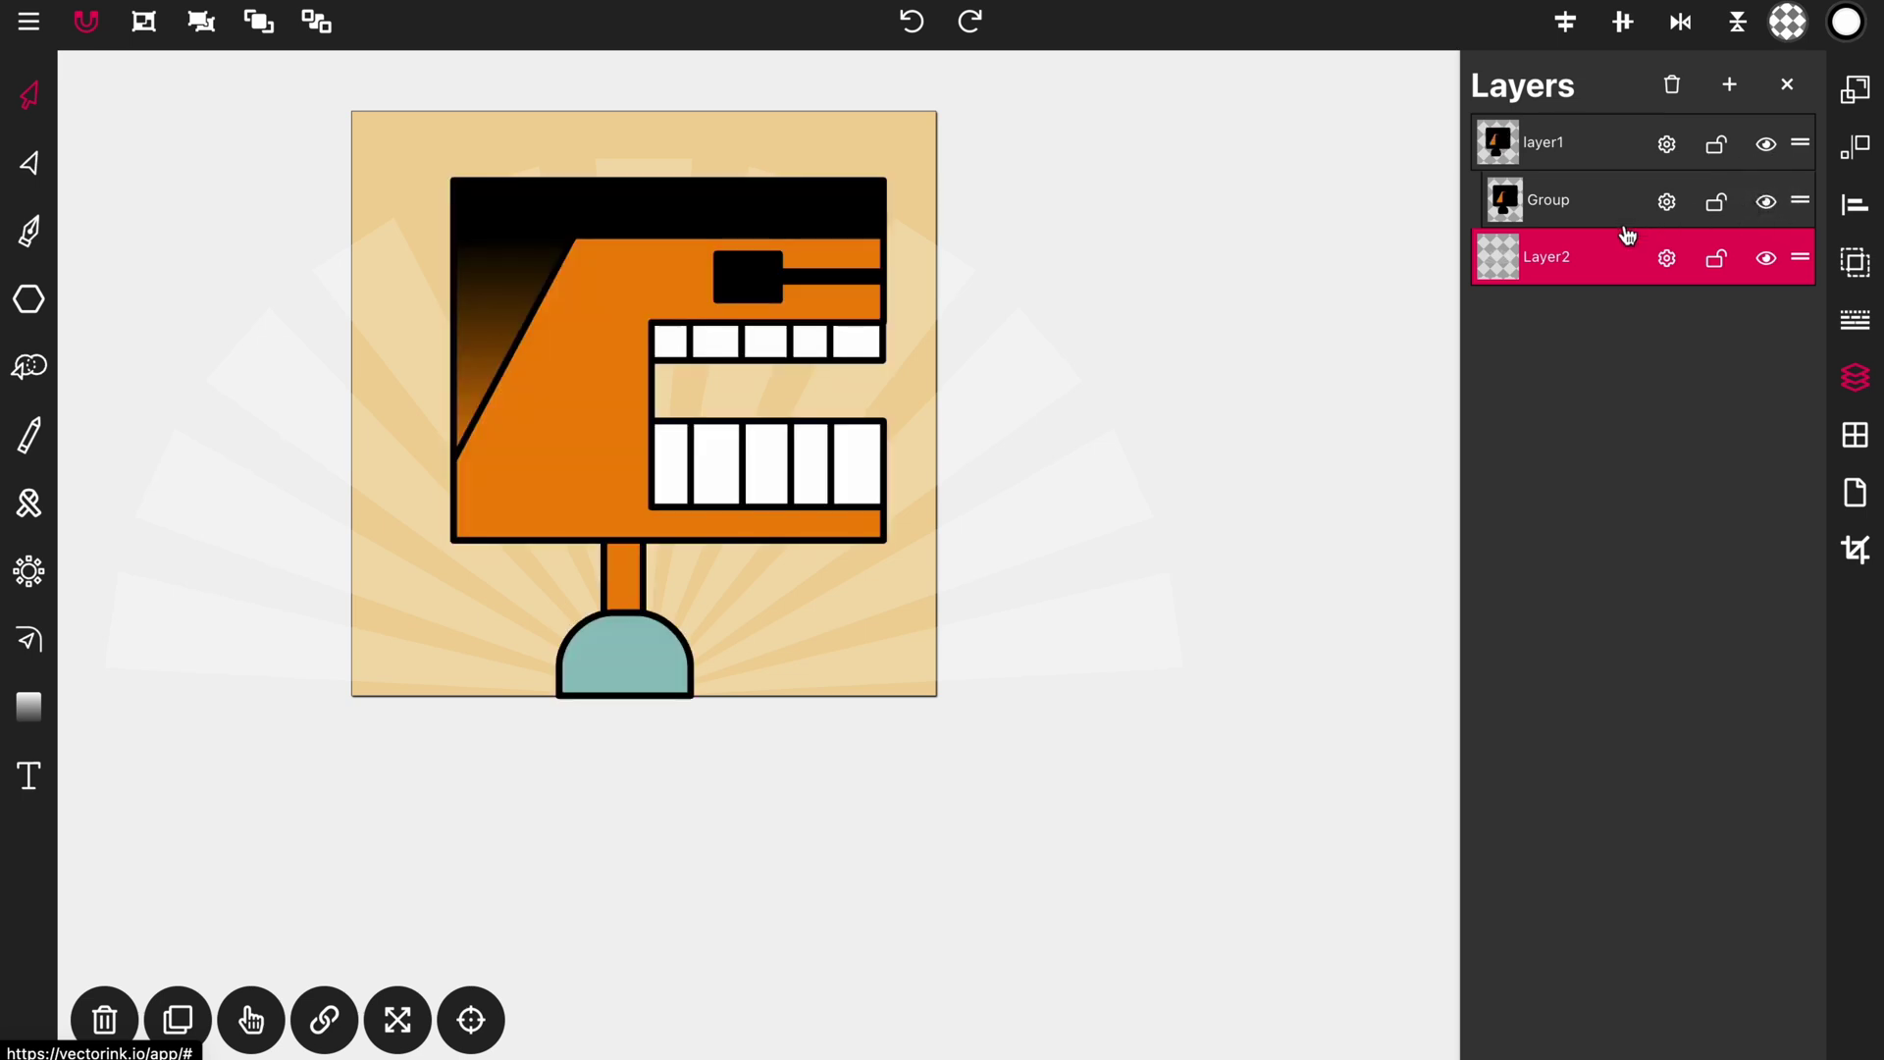
pyautogui.click(913, 286)
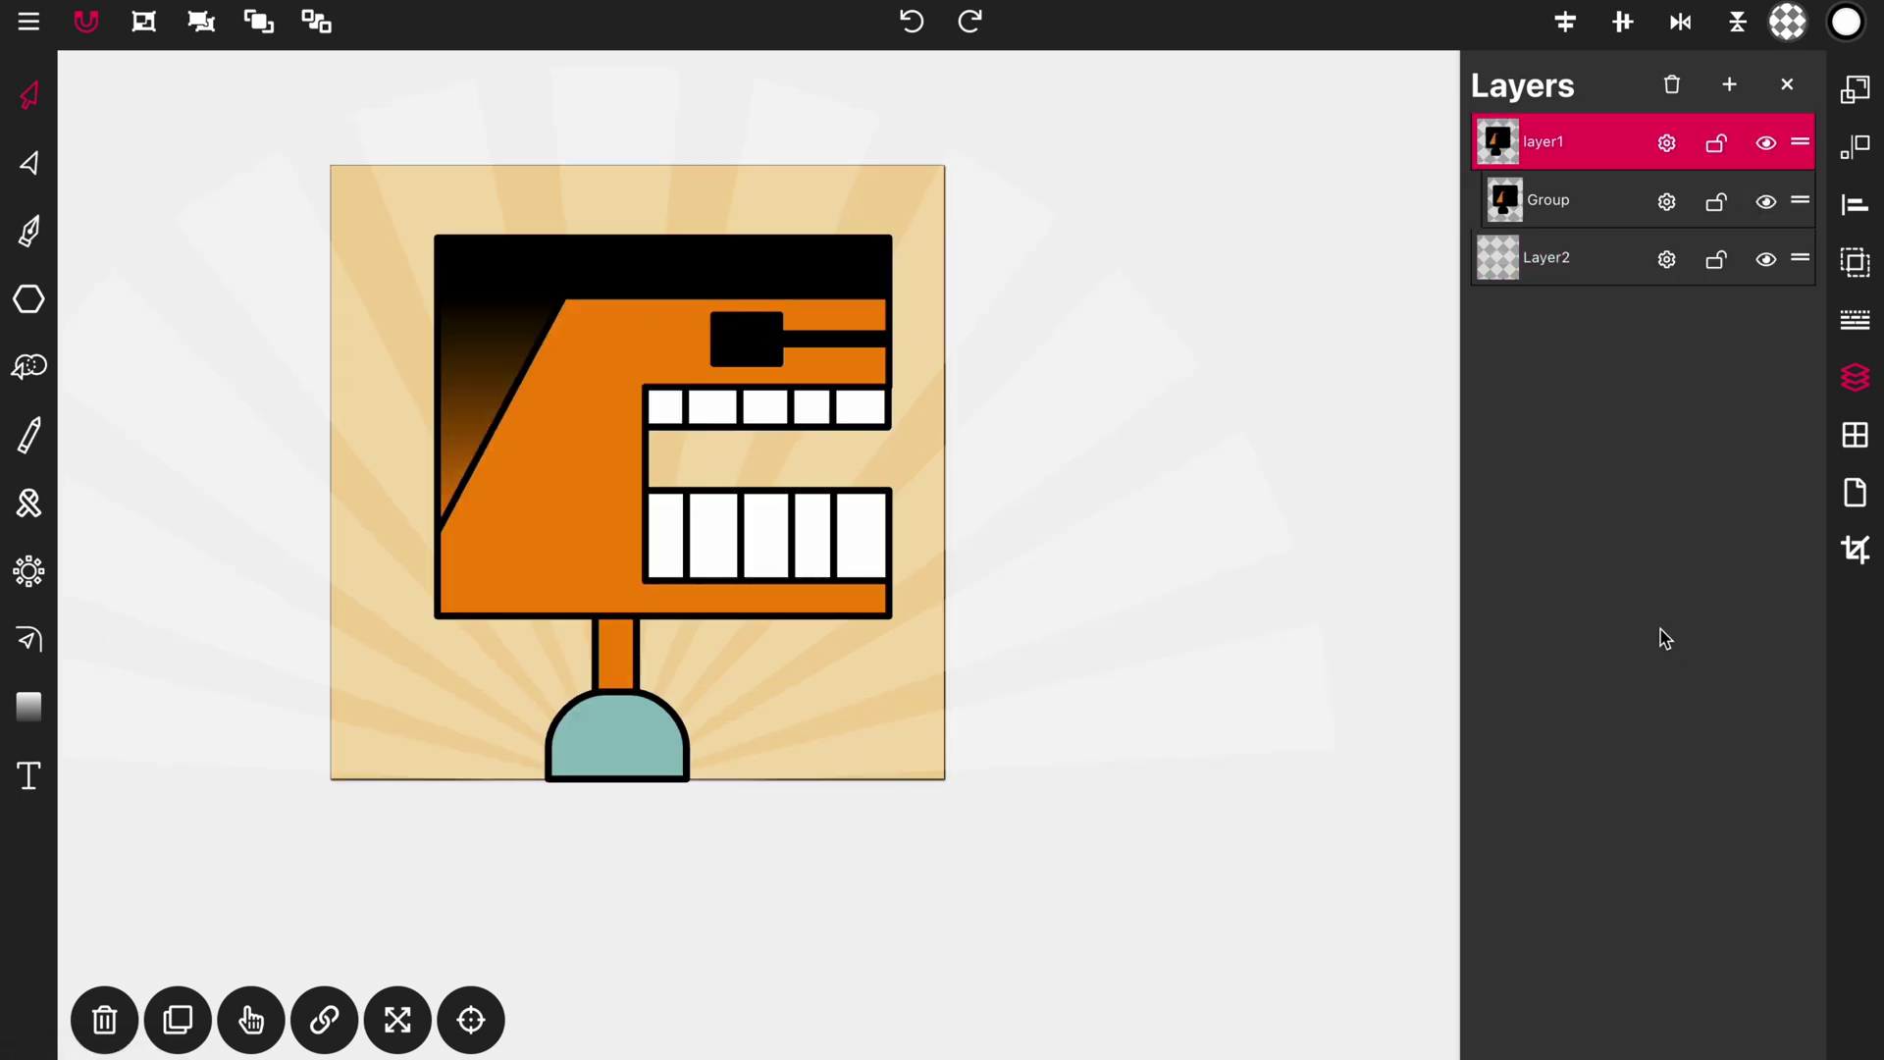
# Add a new layer above the artwork and draw a rectangle on it slightly larger than the artboard.
pyautogui.click(1726, 88)
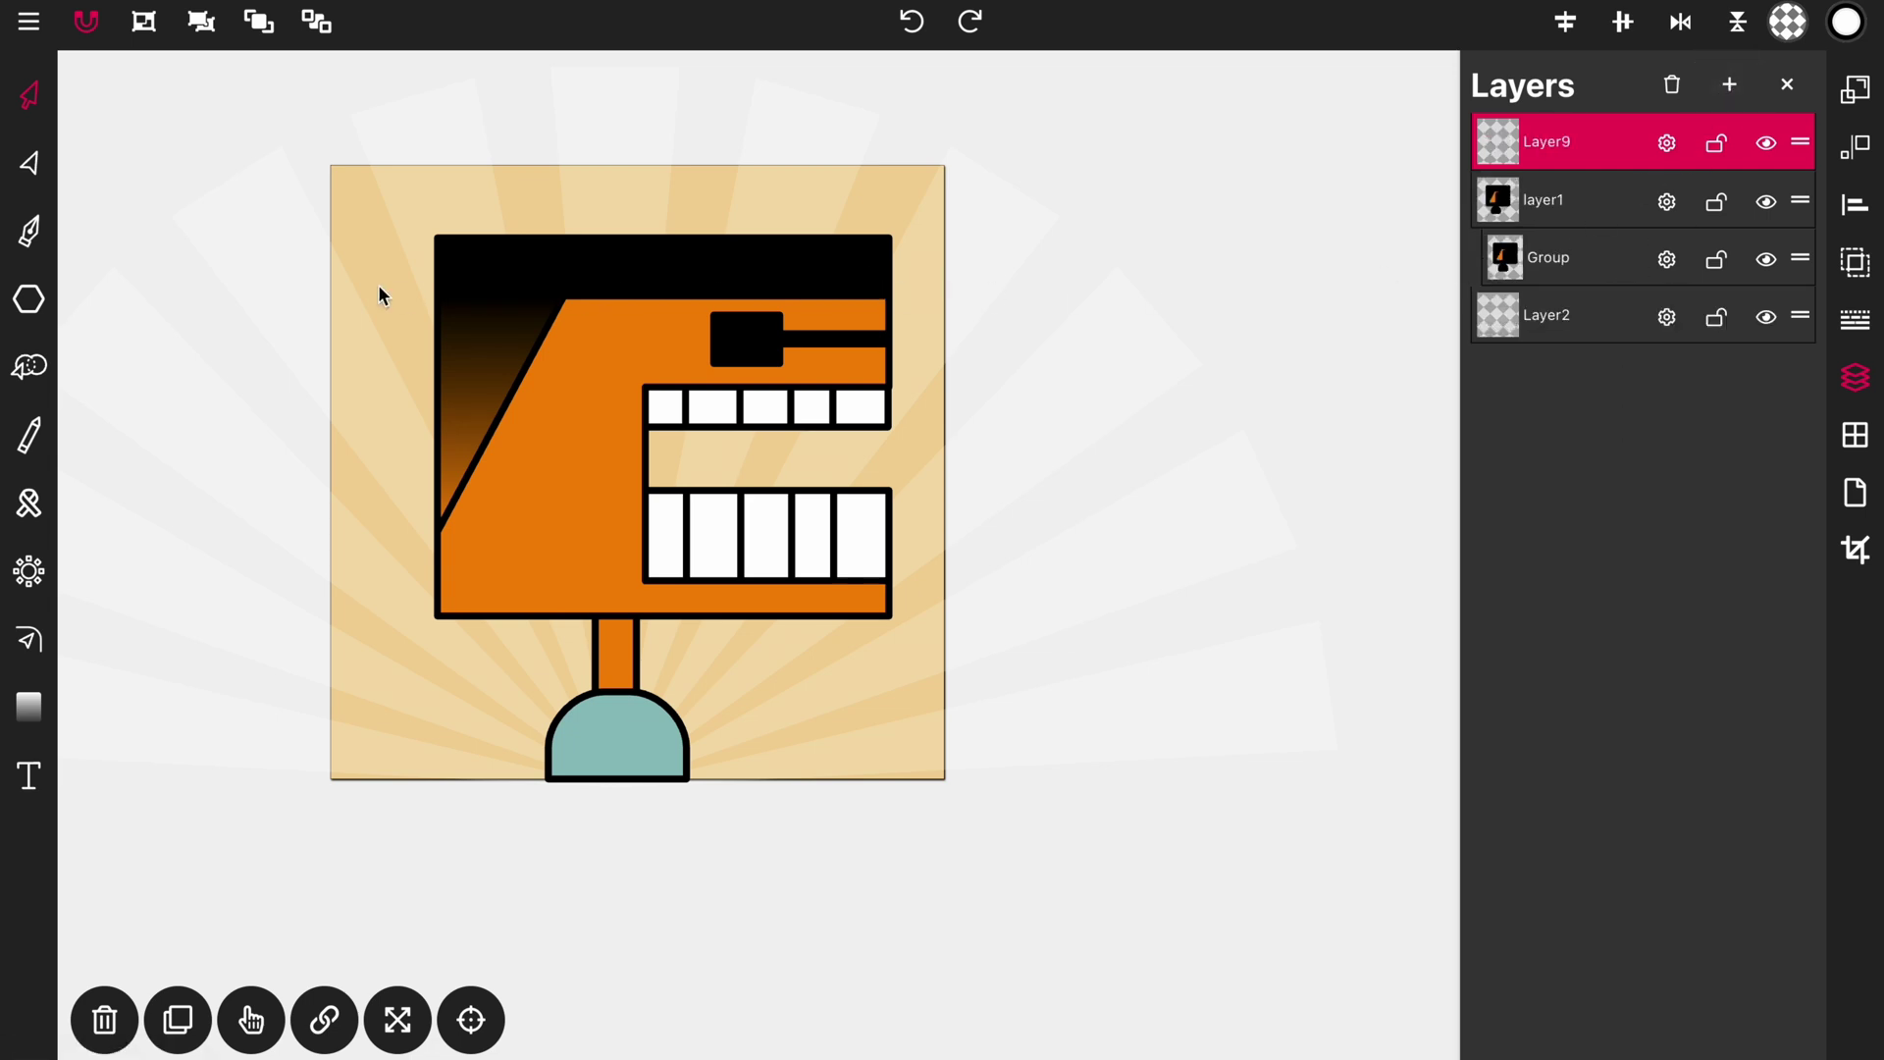
pyautogui.click(33, 300)
pyautogui.click(34, 302)
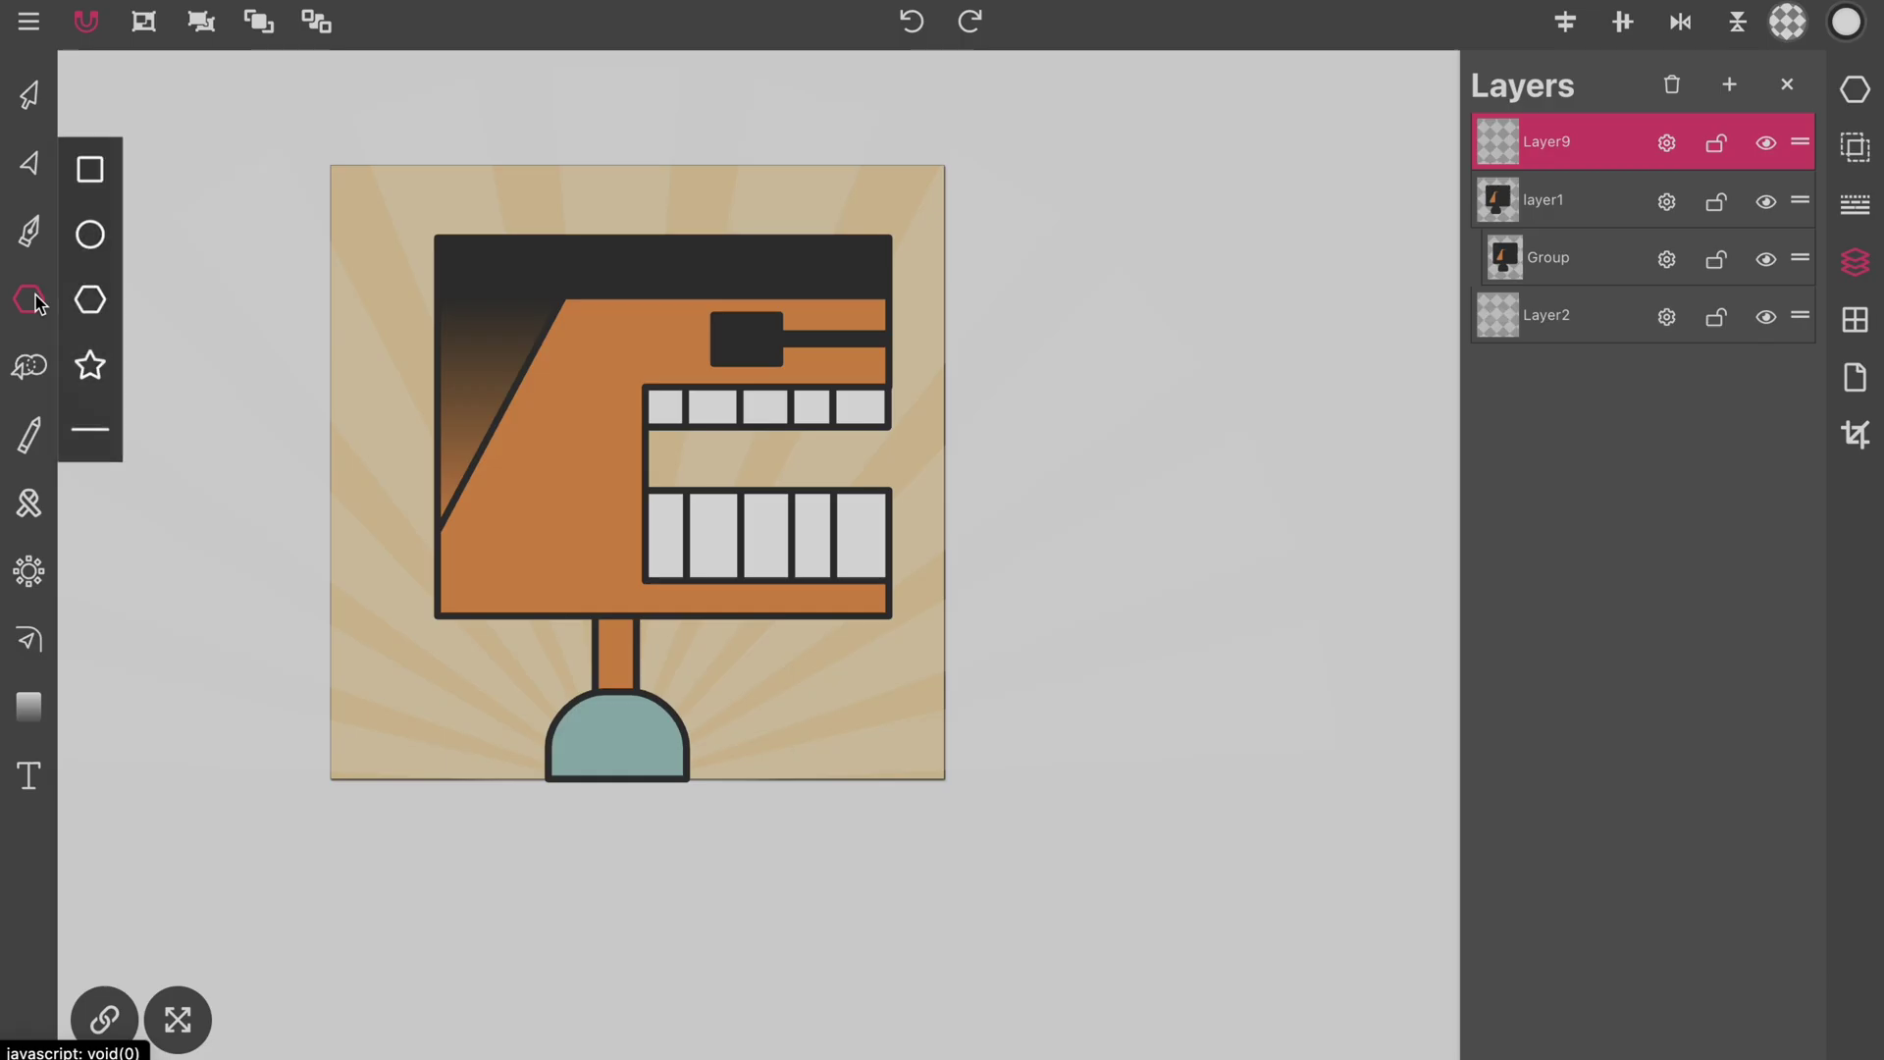
pyautogui.click(90, 169)
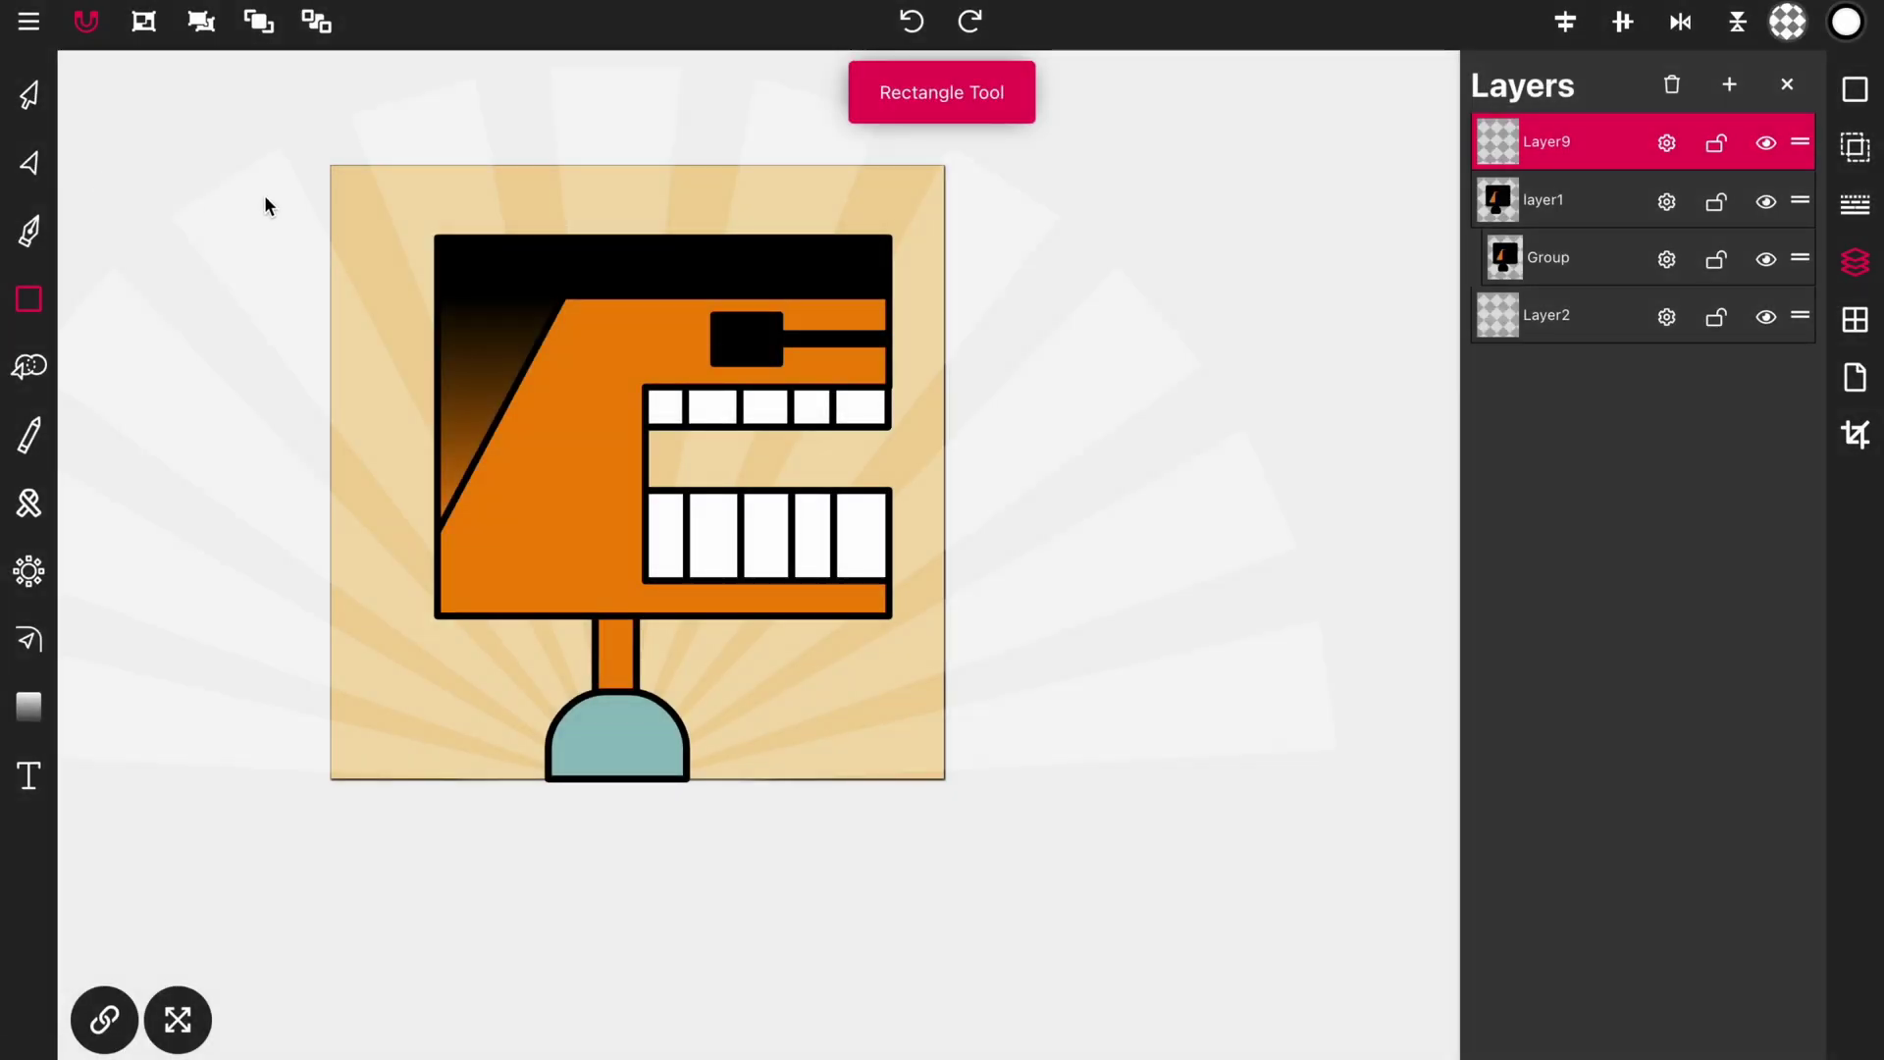
pyautogui.moveTo(304, 138); pyautogui.dragTo(1002, 823)
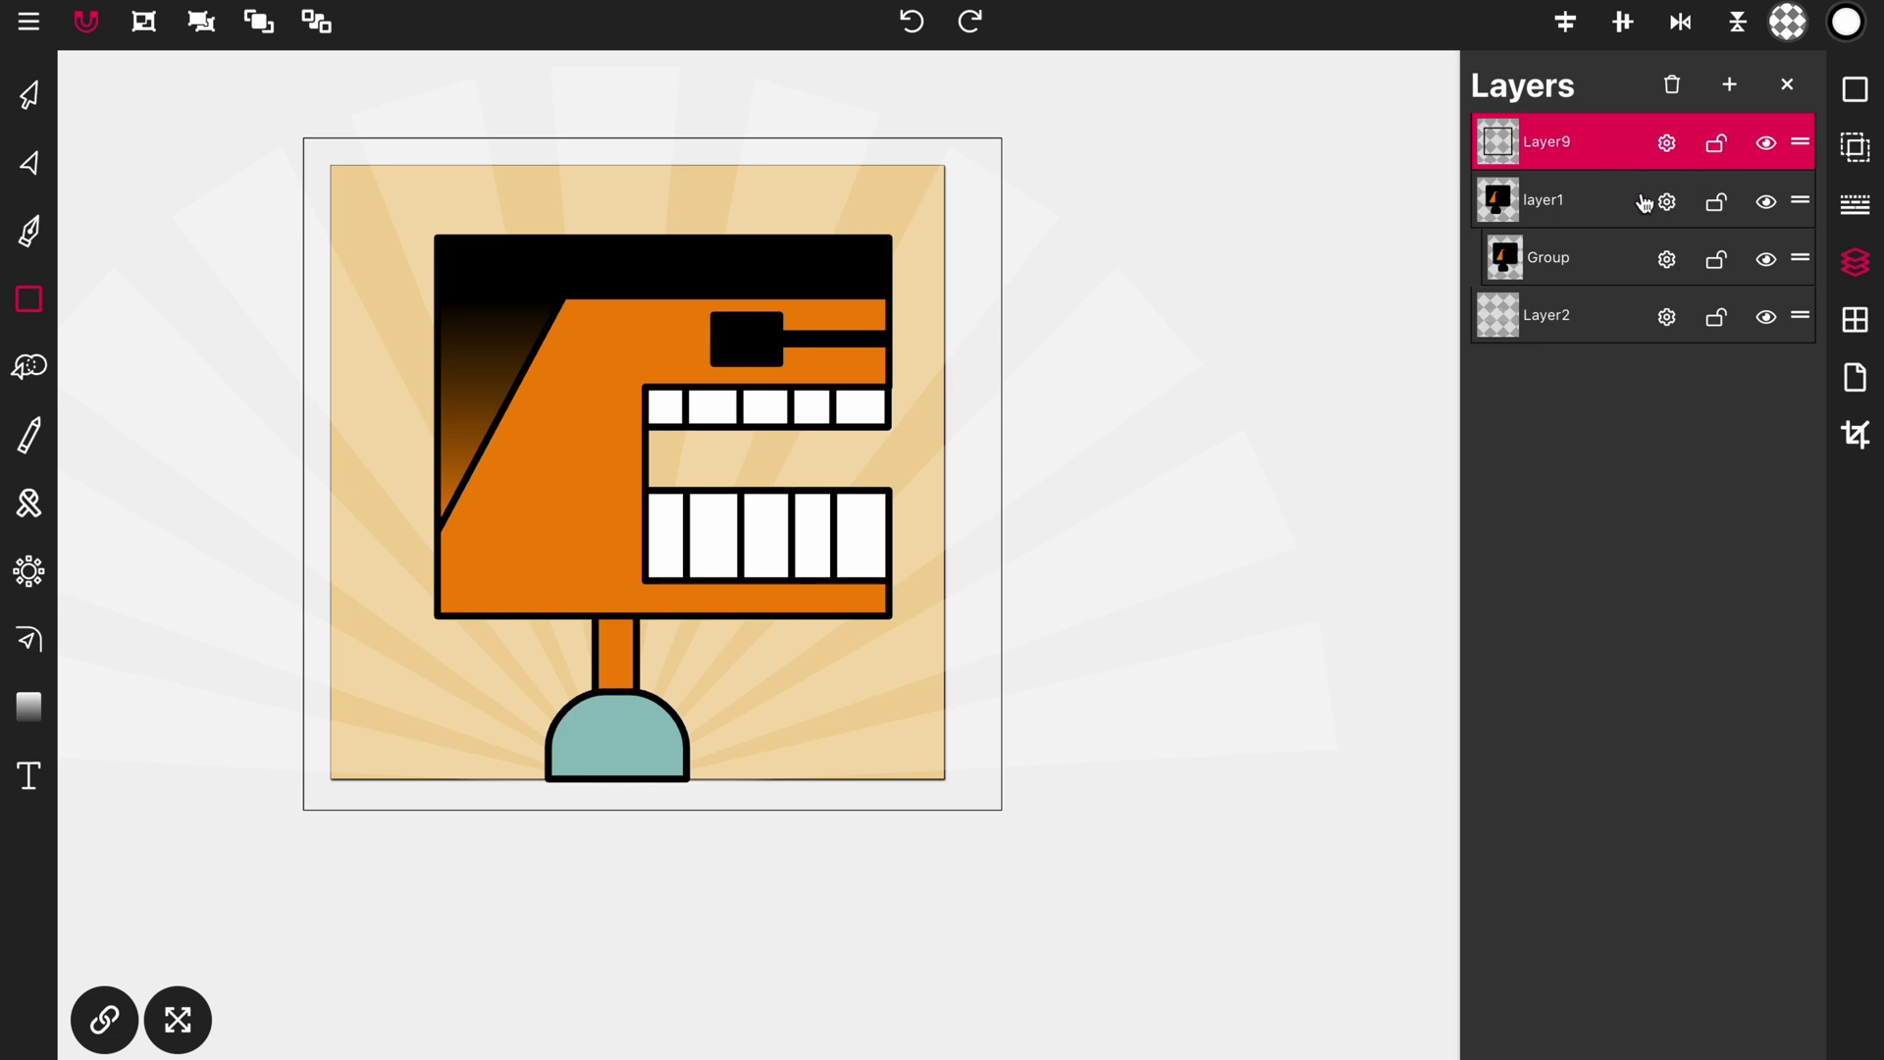
# Fill the covering rectangle with fully opaque, saturated magenta.
pyautogui.click(27, 98)
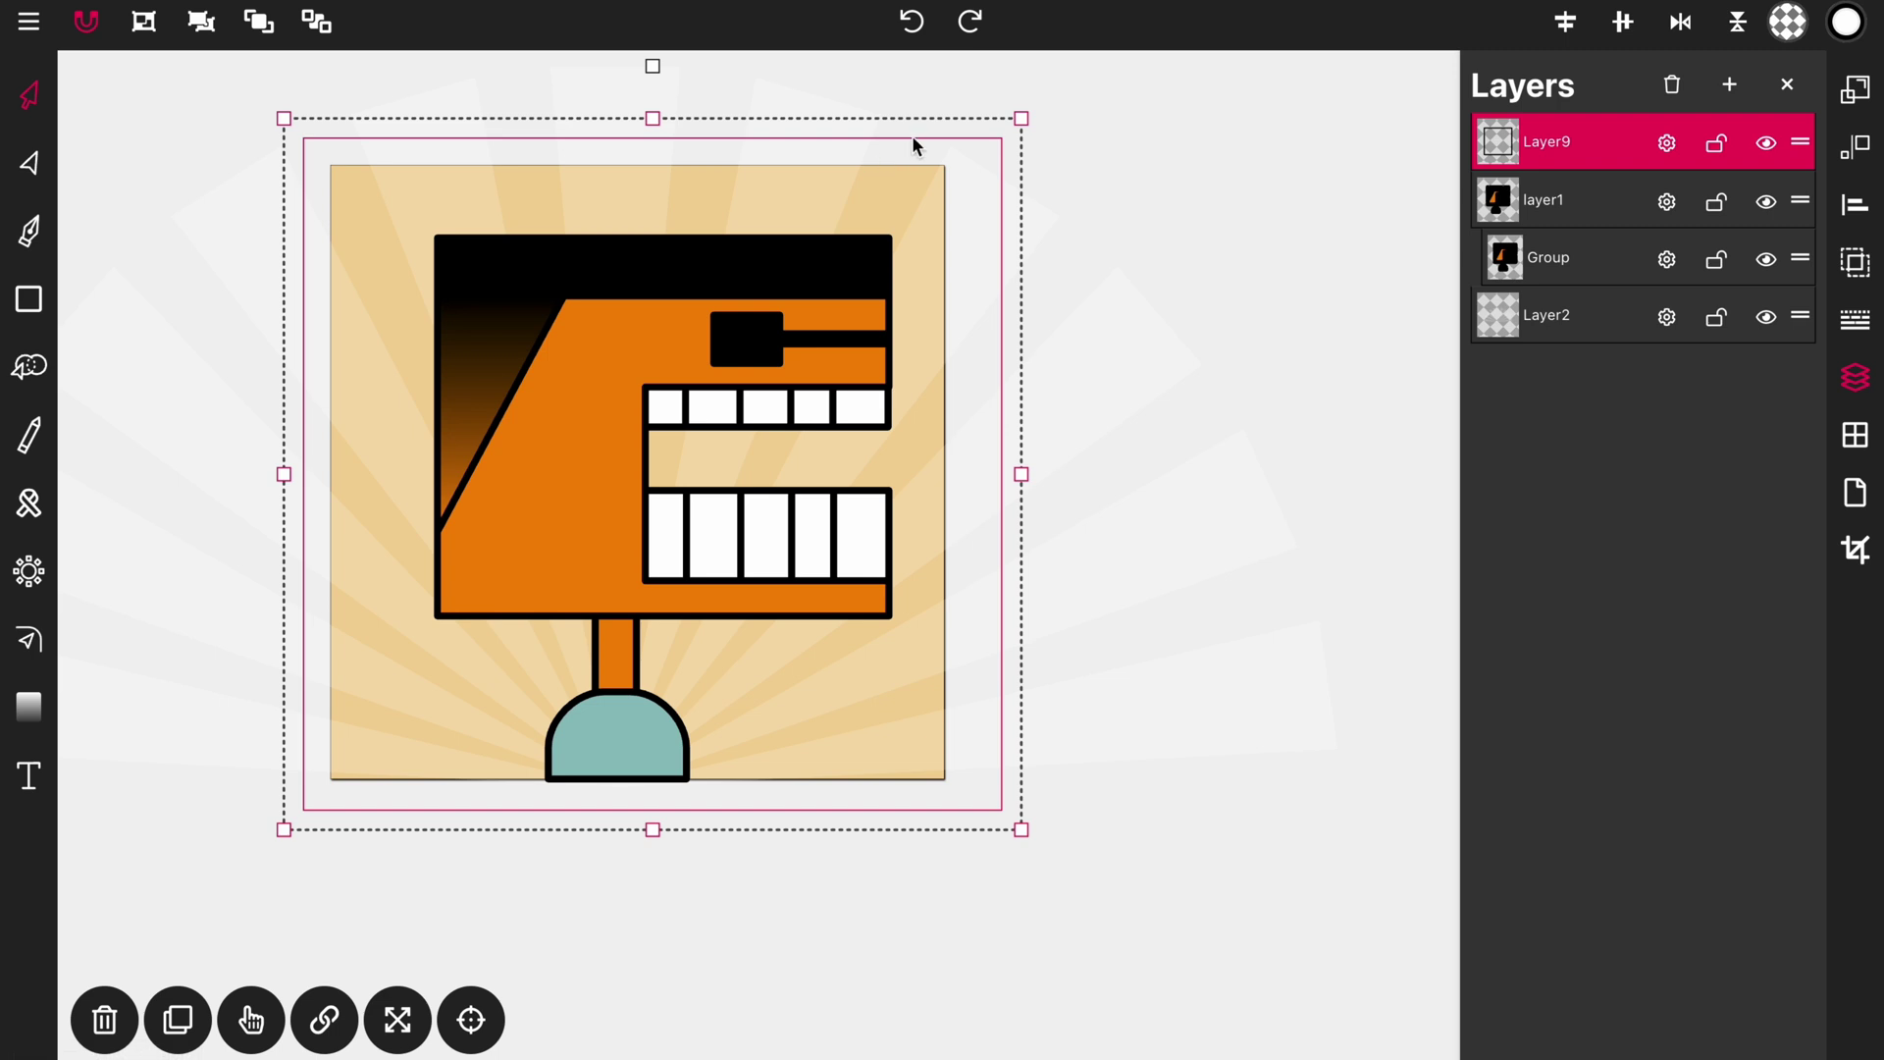
pyautogui.click(1789, 27)
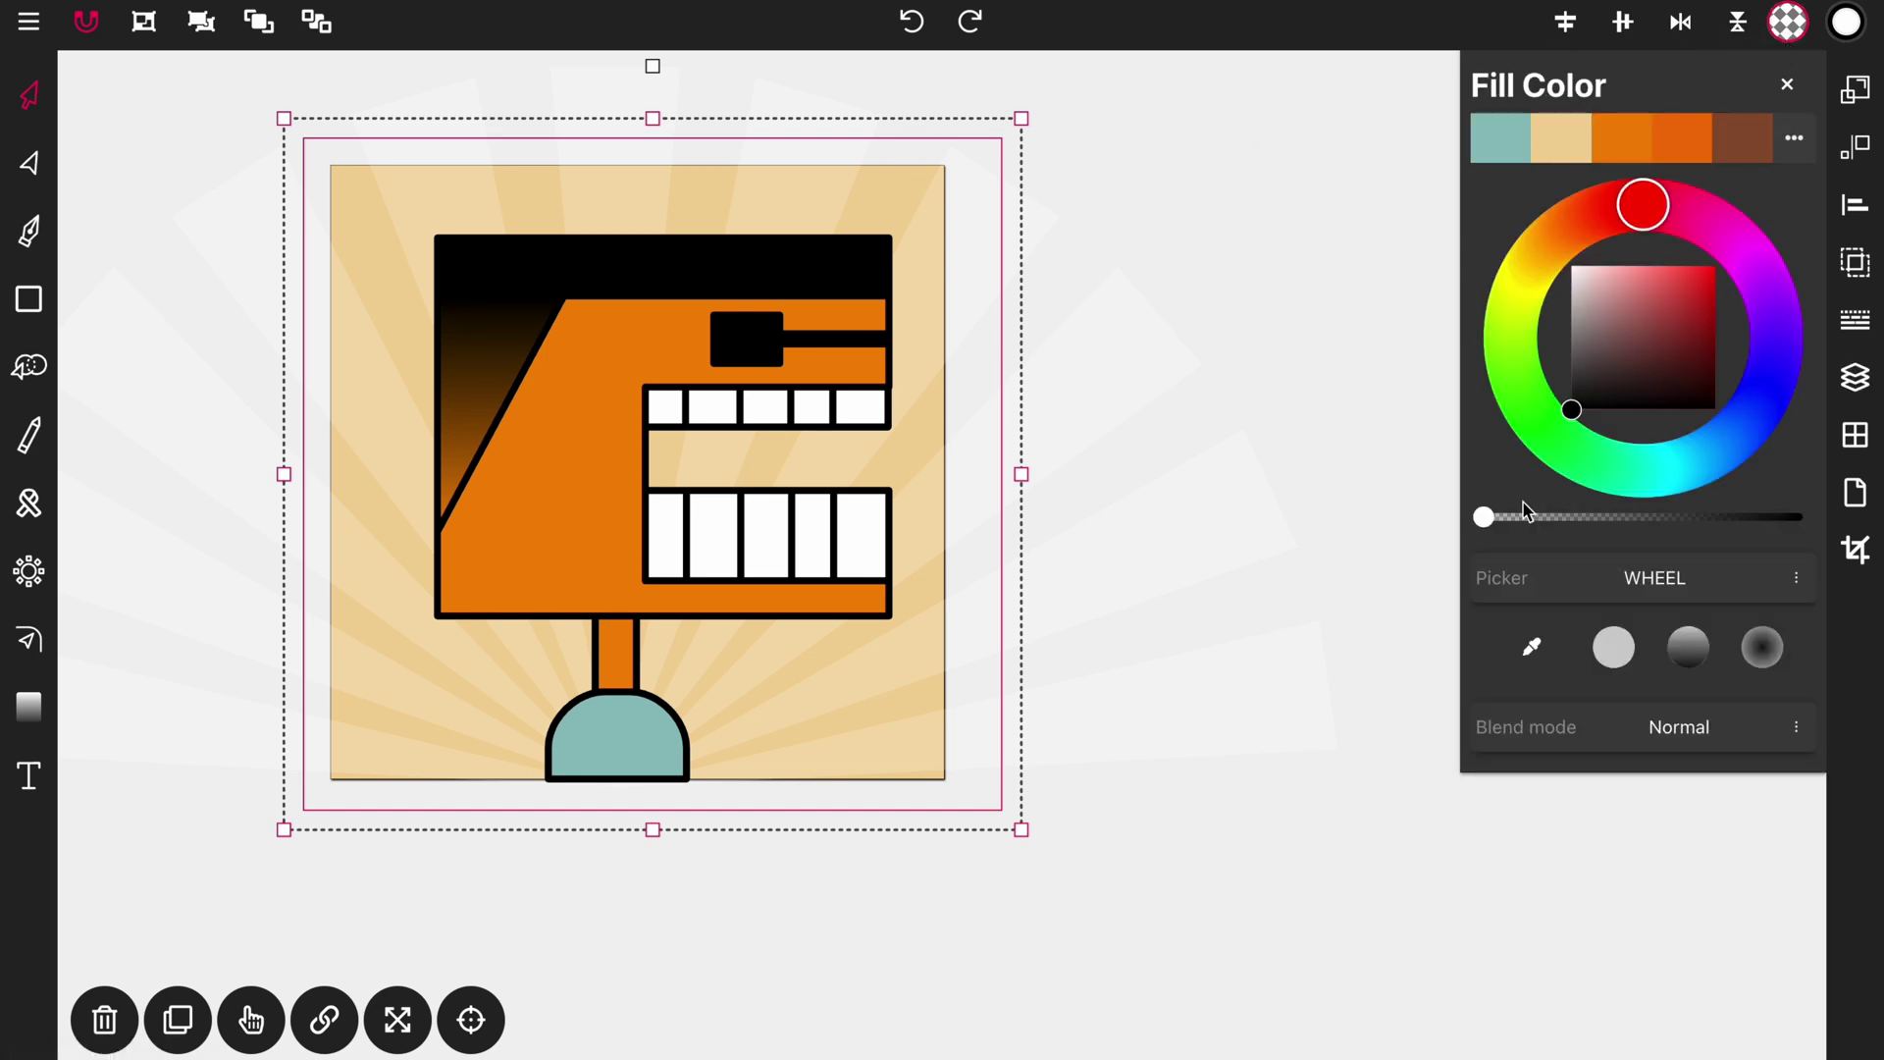
pyautogui.moveTo(1484, 517); pyautogui.dragTo(1806, 530)
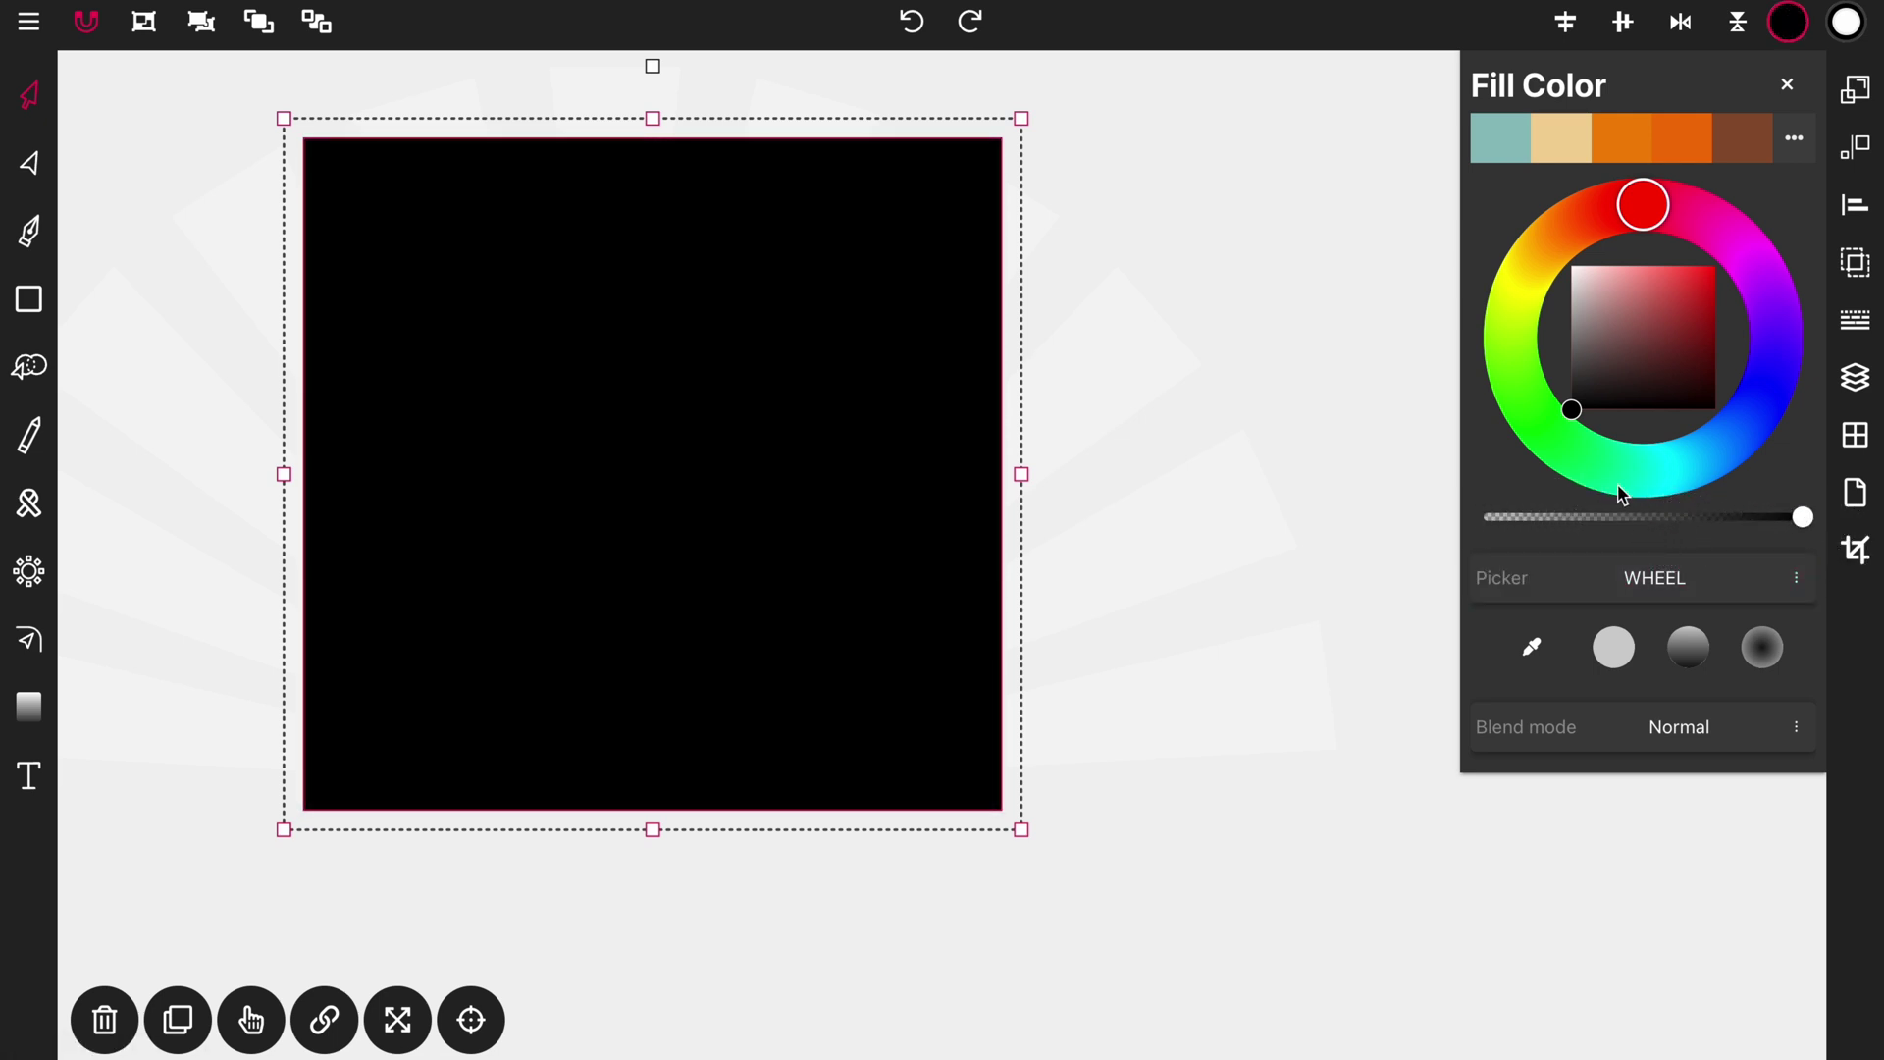
pyautogui.moveTo(1617, 355); pyautogui.dragTo(1713, 270)
pyautogui.moveTo(1645, 206); pyautogui.dragTo(1740, 247)
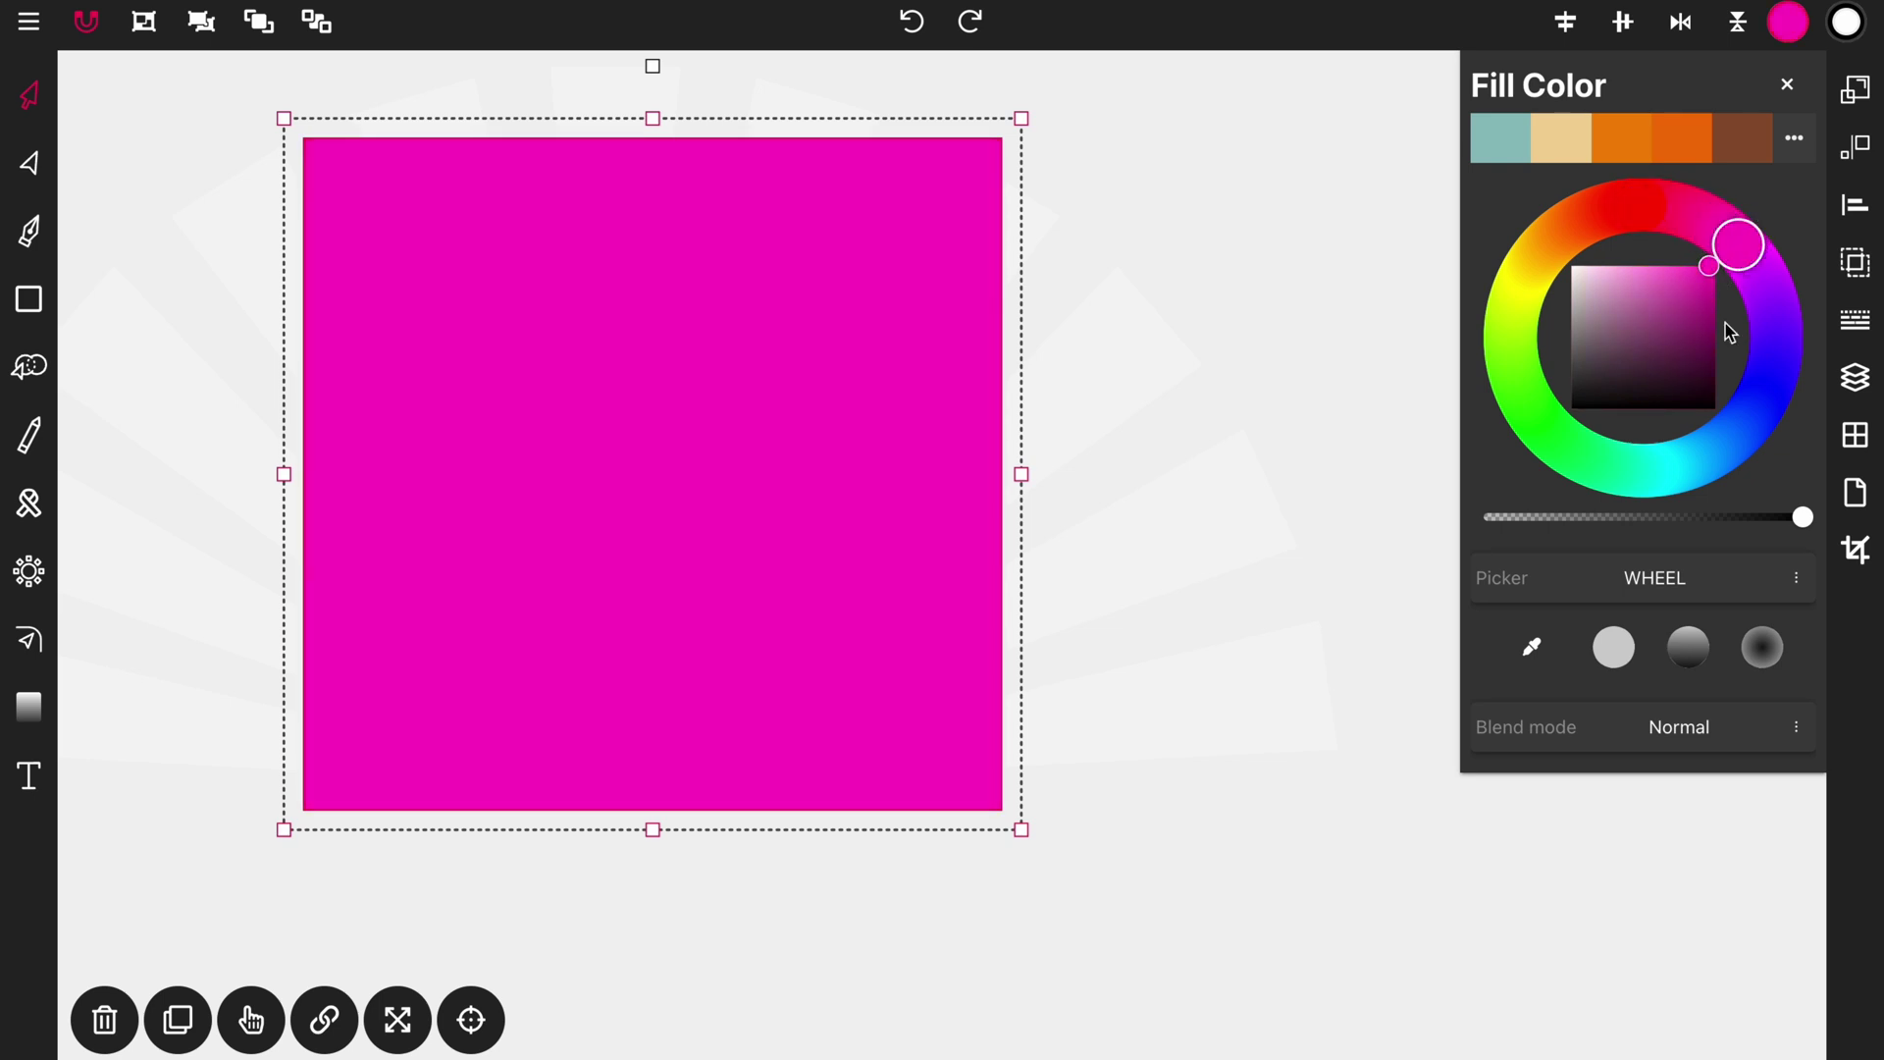
# Set the magenta rectangle's blend mode to Exclusion and deselect it.
pyautogui.click(1675, 727)
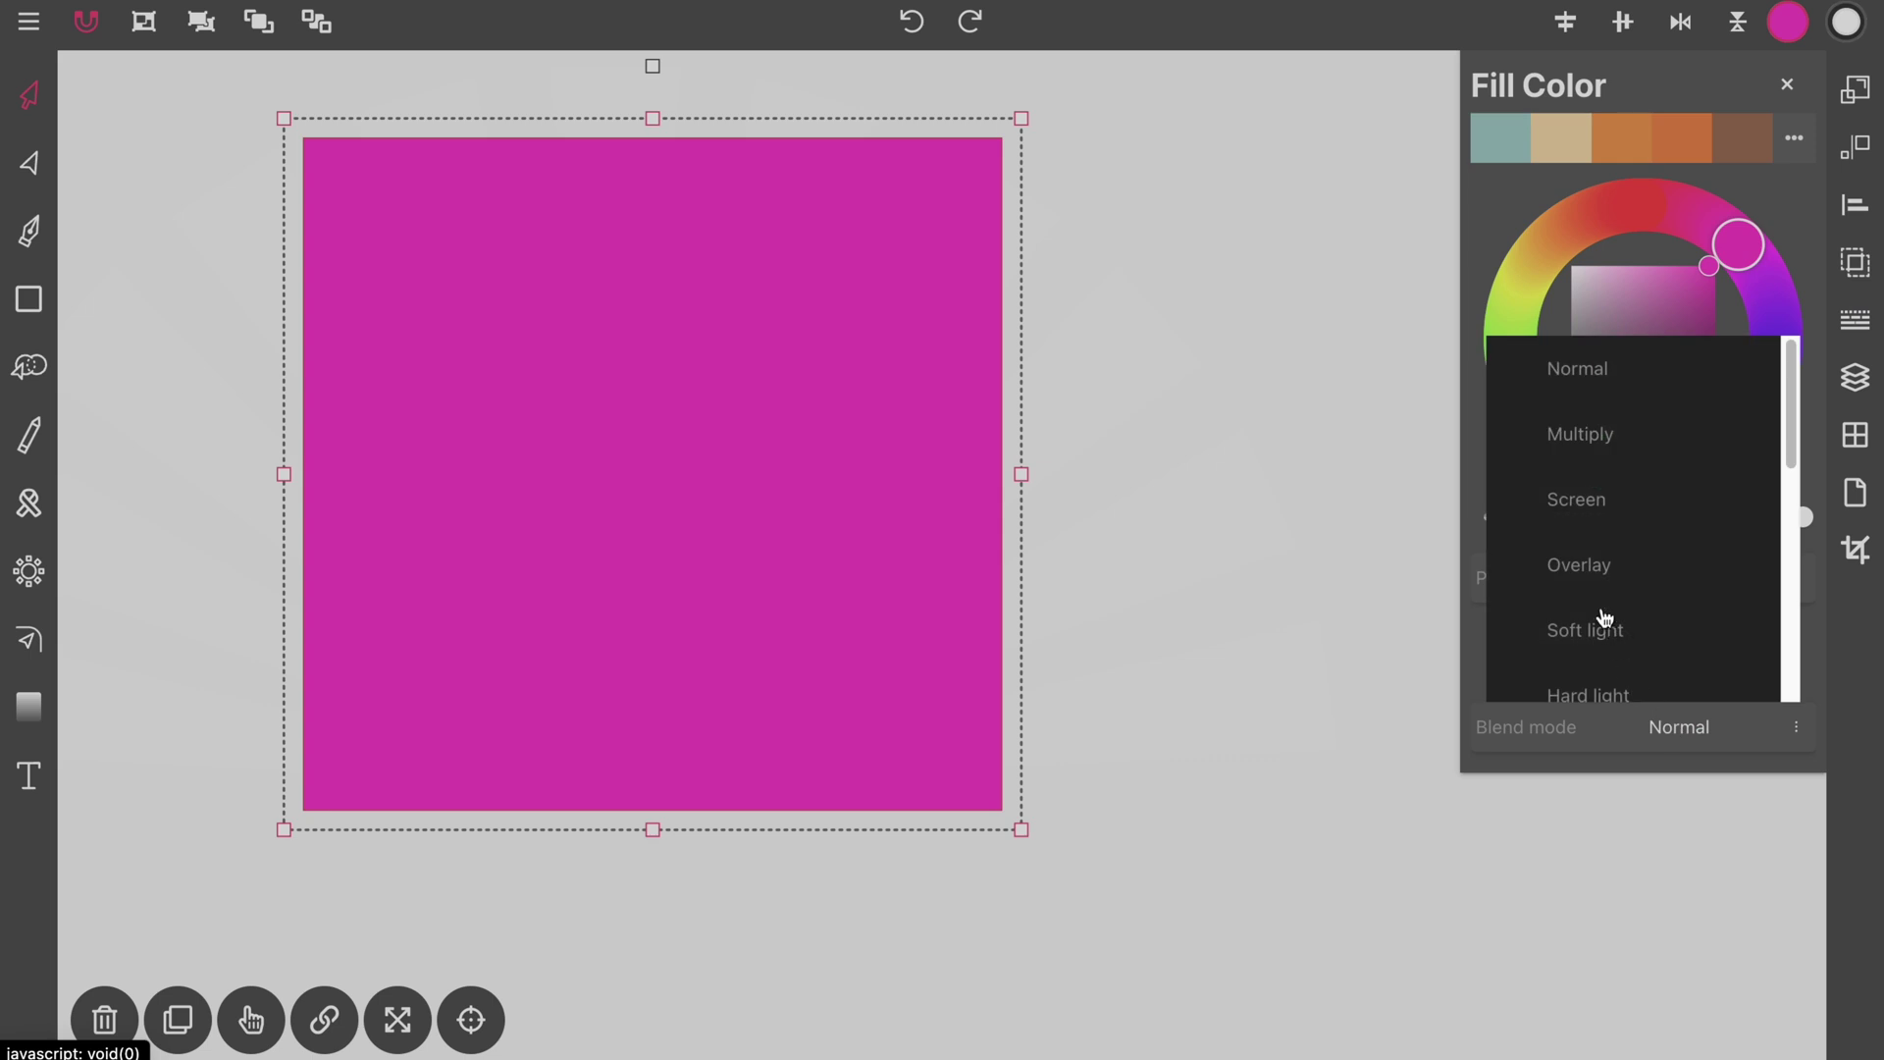
pyautogui.scroll(-5, 1604, 616)
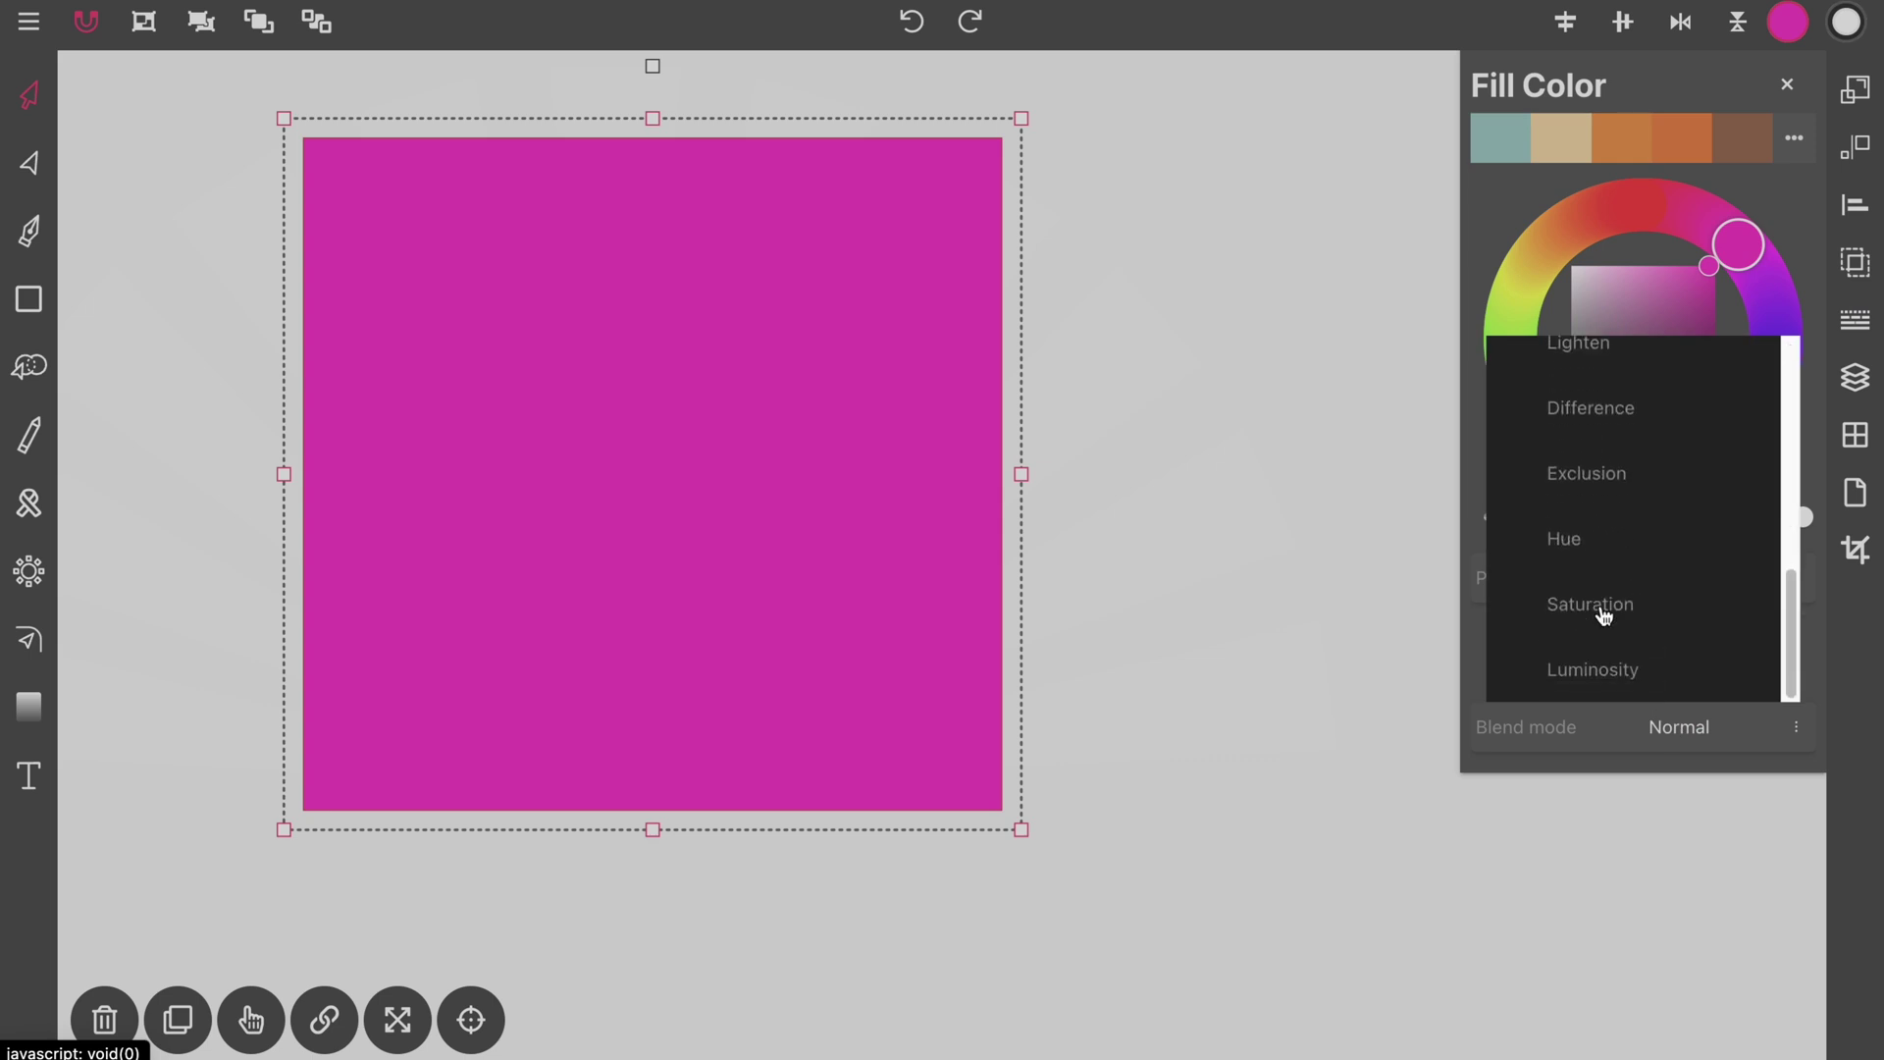
pyautogui.click(1583, 487)
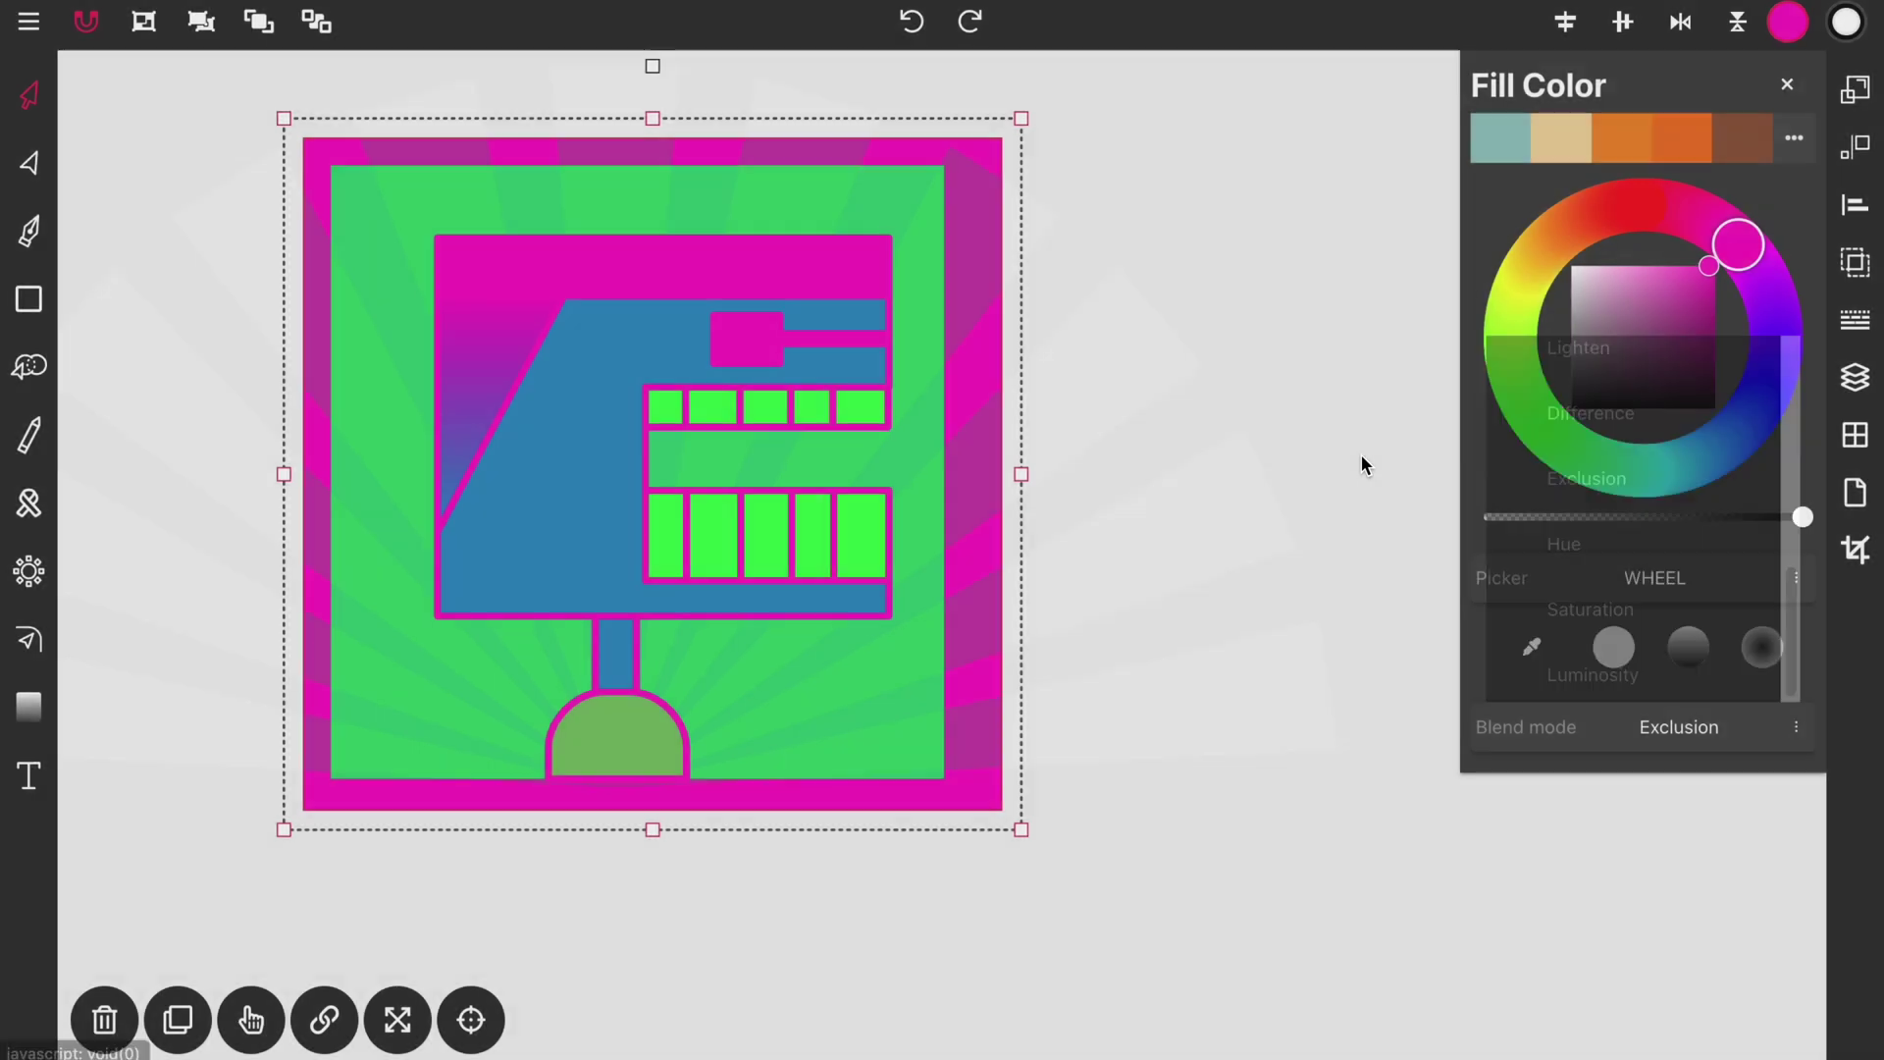
pyautogui.click(1361, 454)
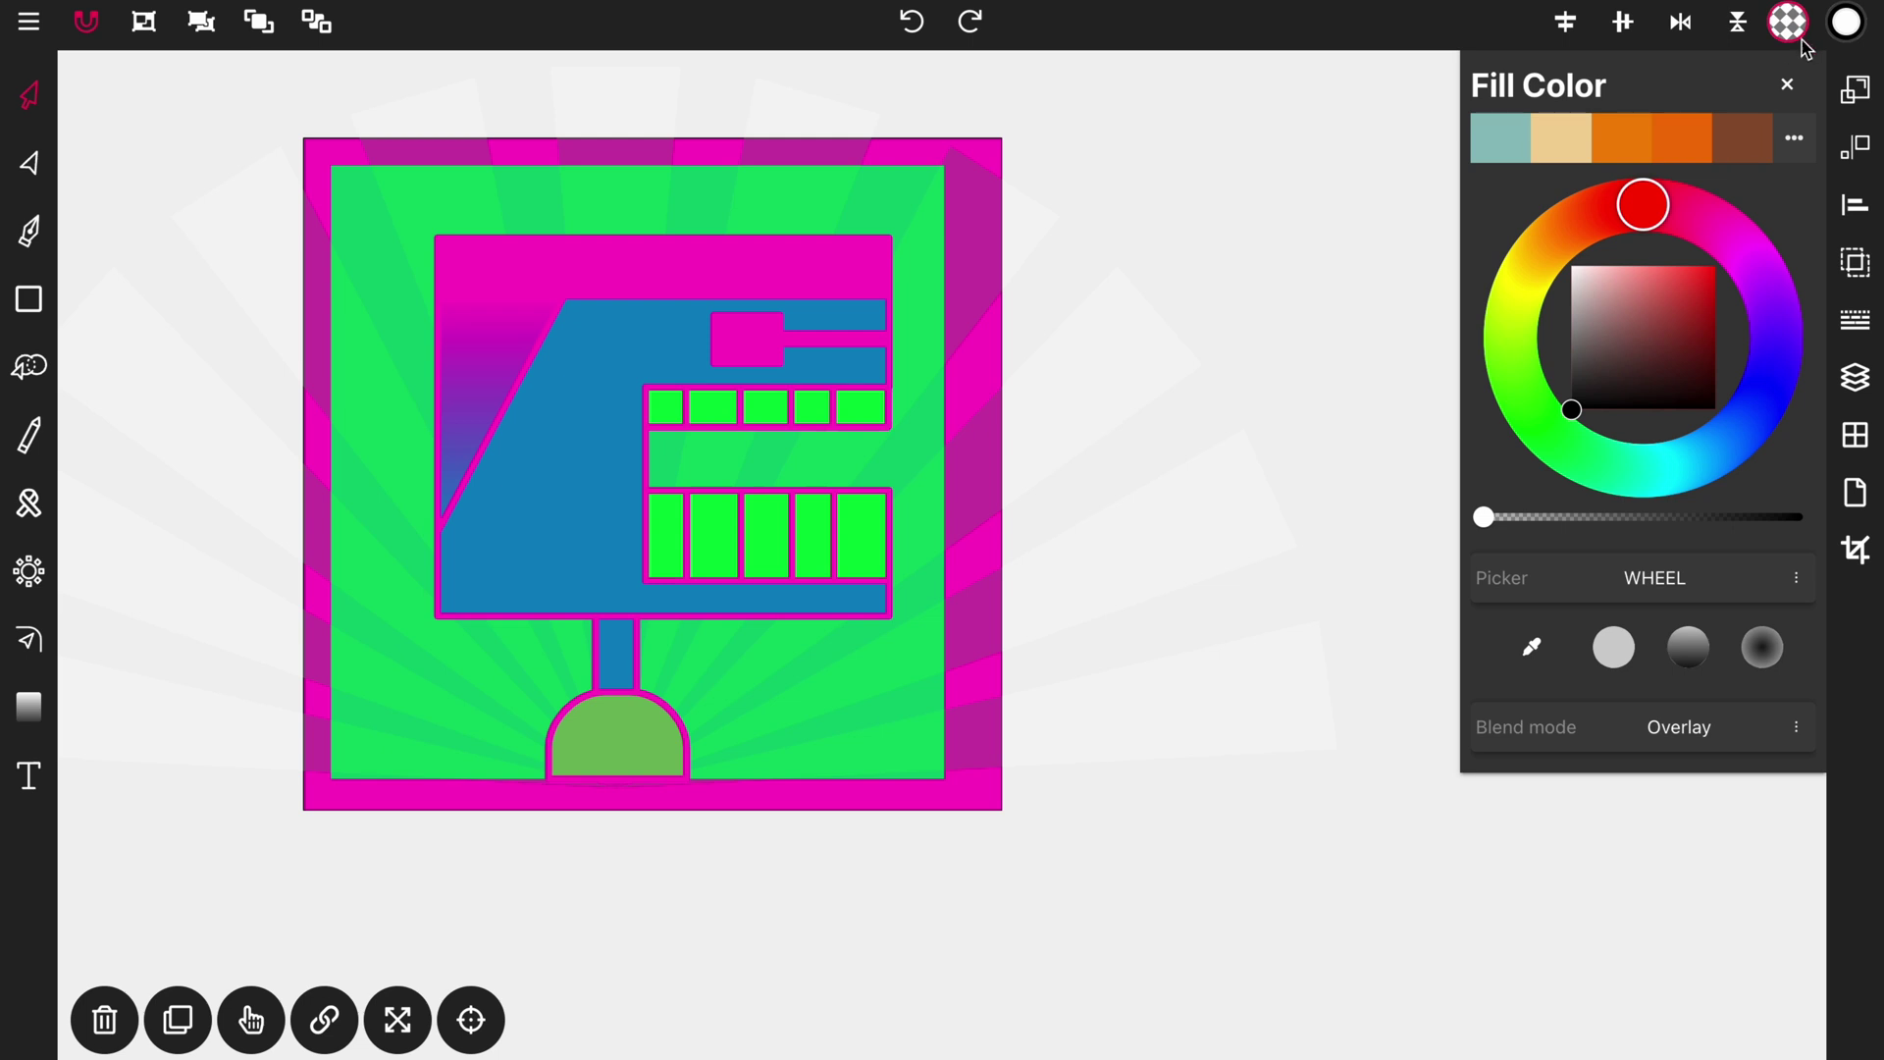
pyautogui.click(1790, 84)
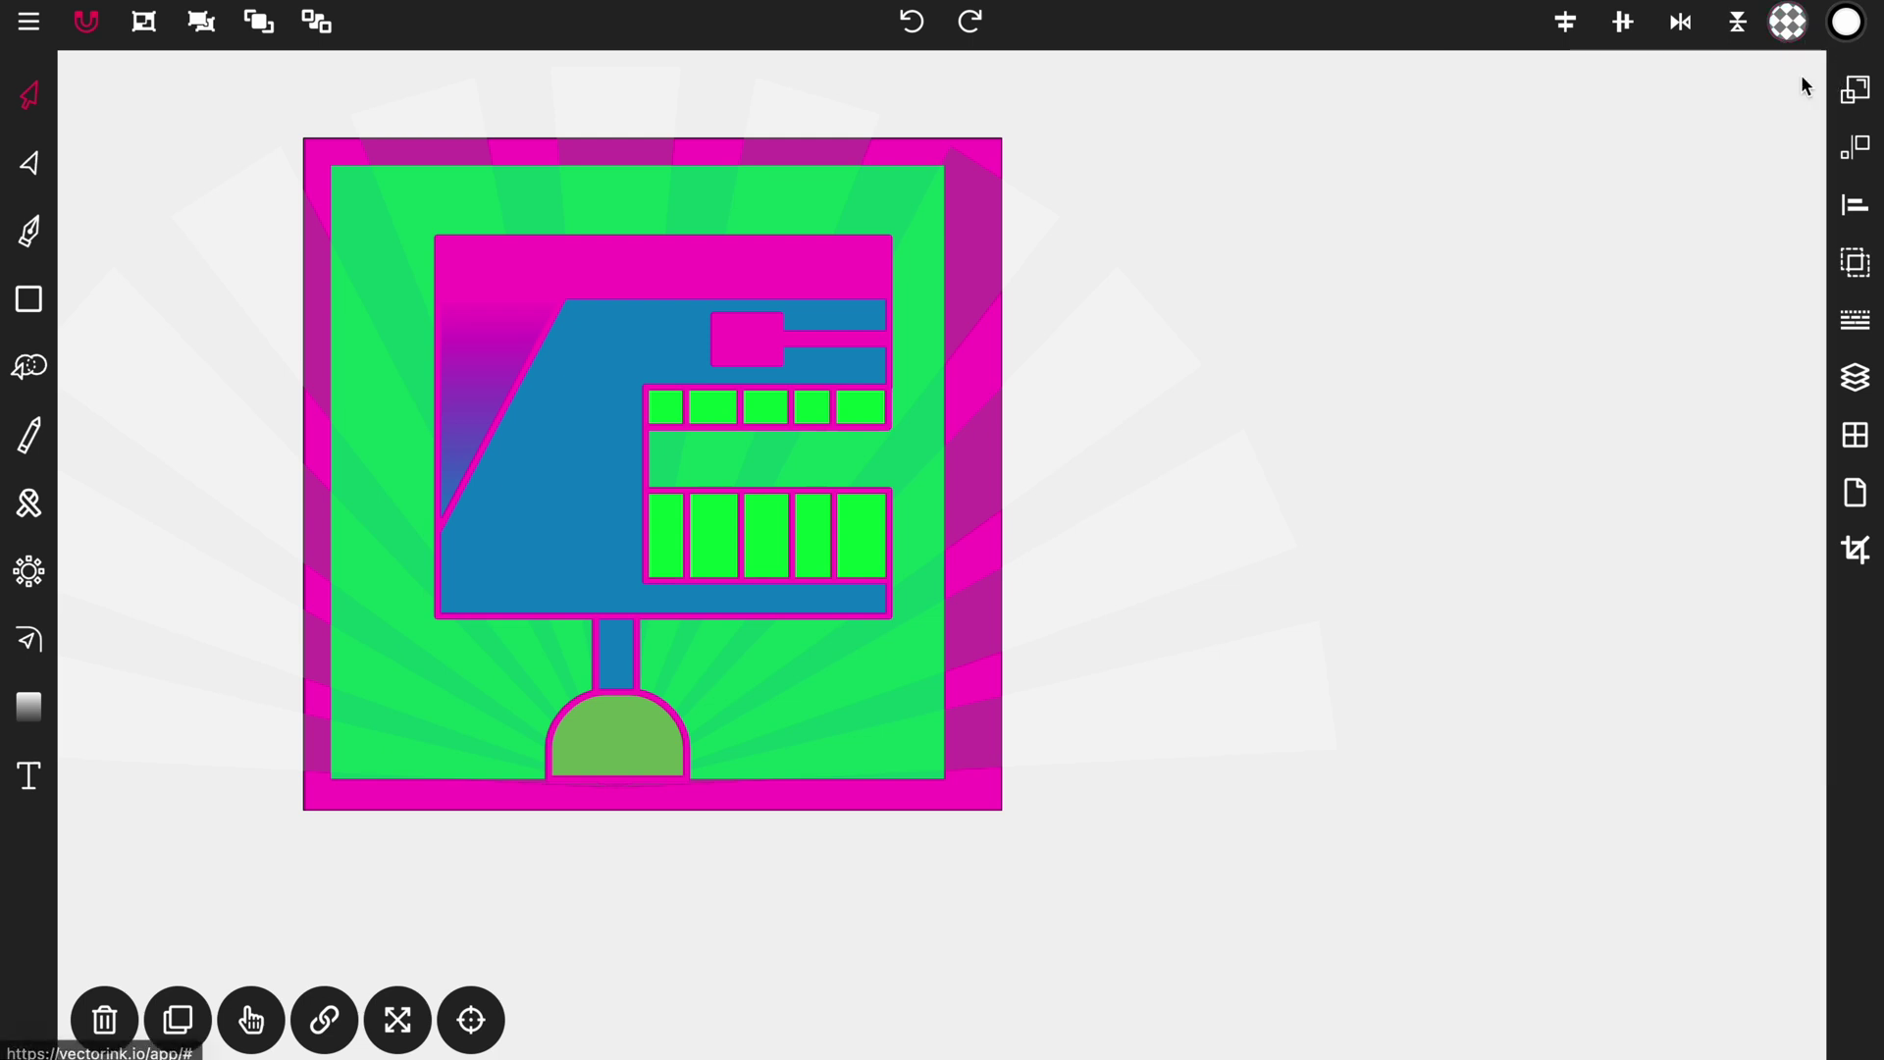
# Open the export settings for the finished illustration.
pyautogui.click(1853, 558)
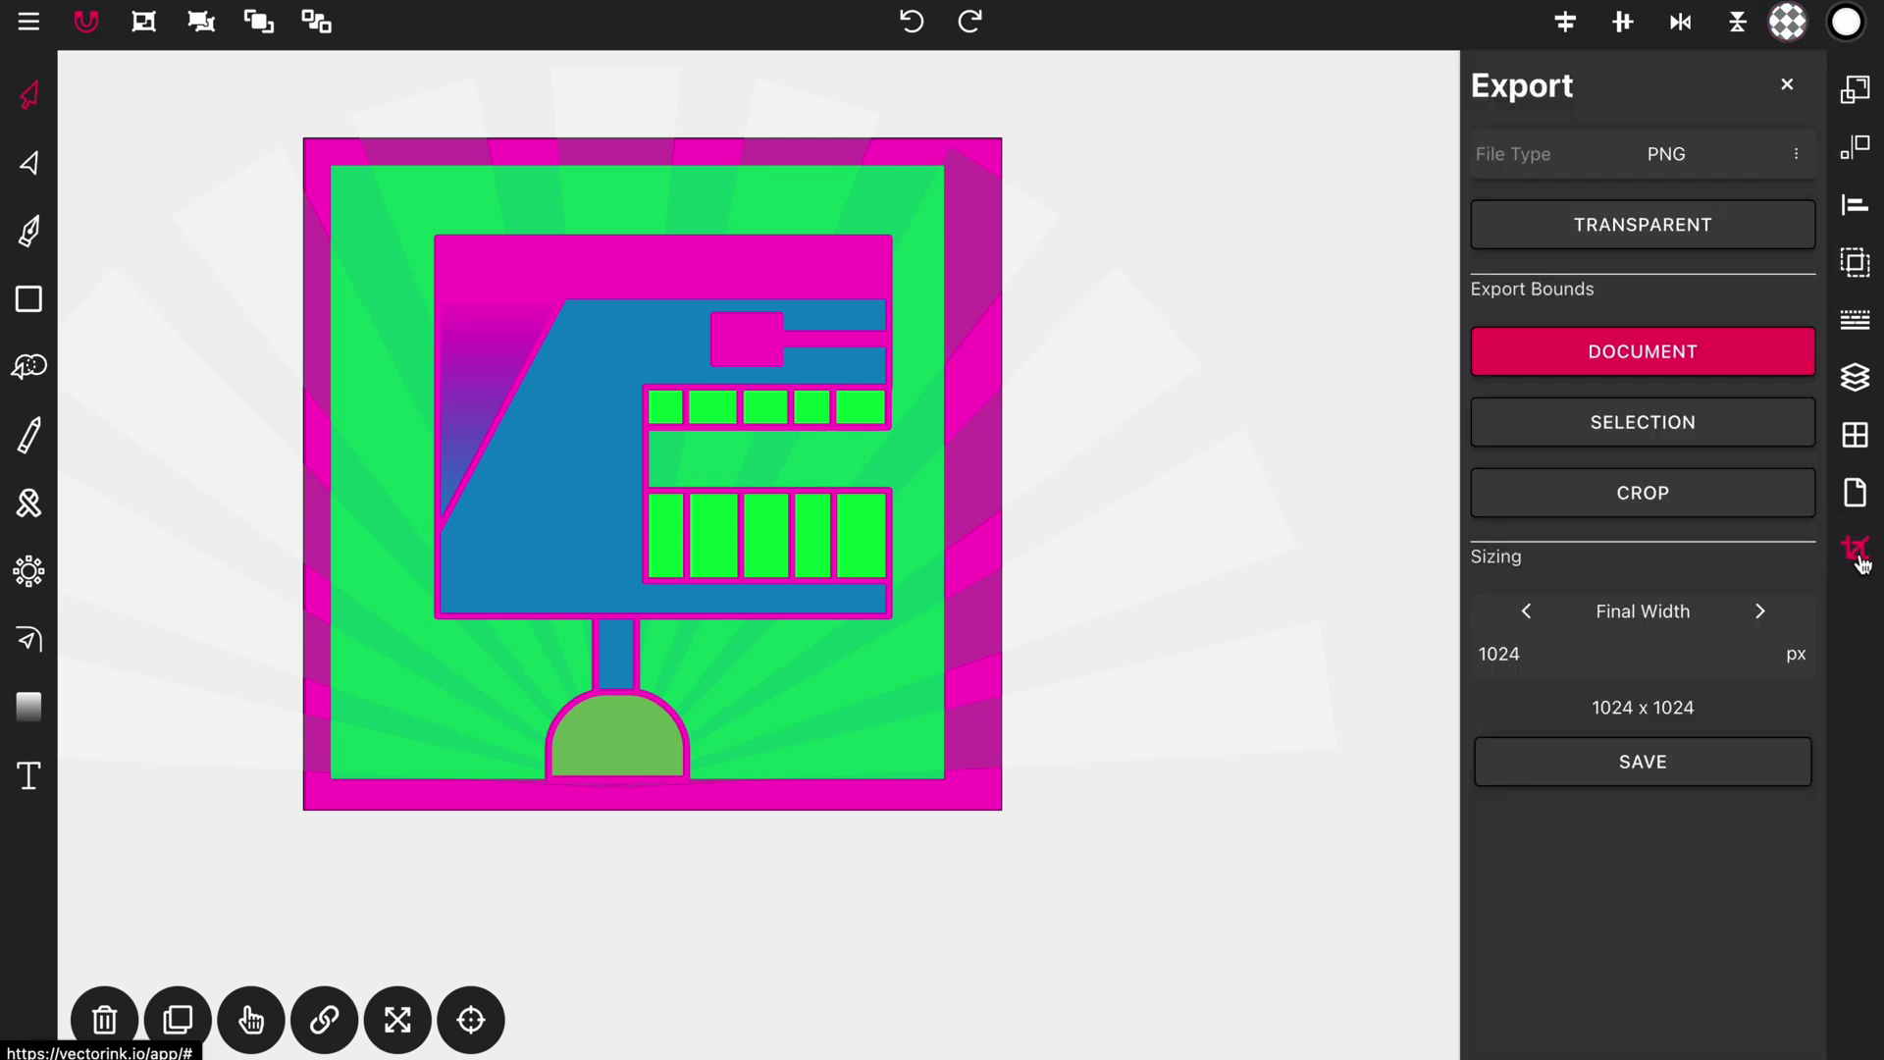